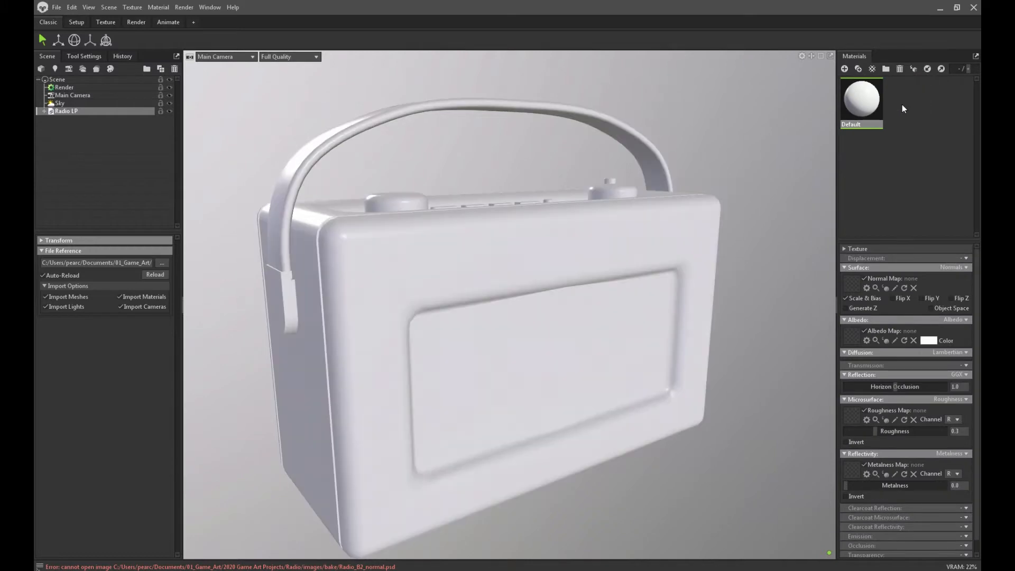
# - Create a new material and load Radio LP_1001_Normal.tga from the Maps folder as its normal map
pyautogui.click(844, 68)
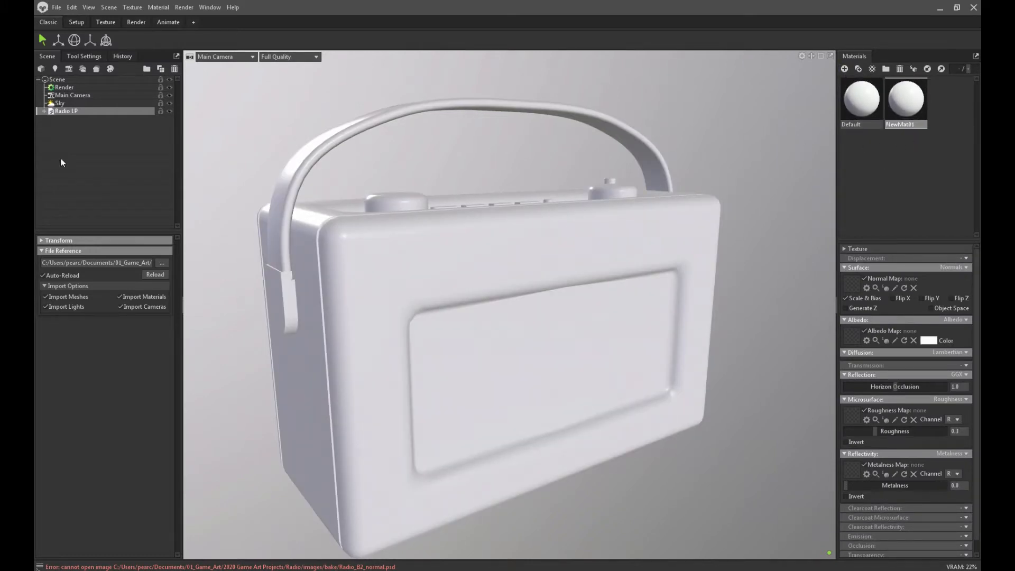
pyautogui.click(852, 285)
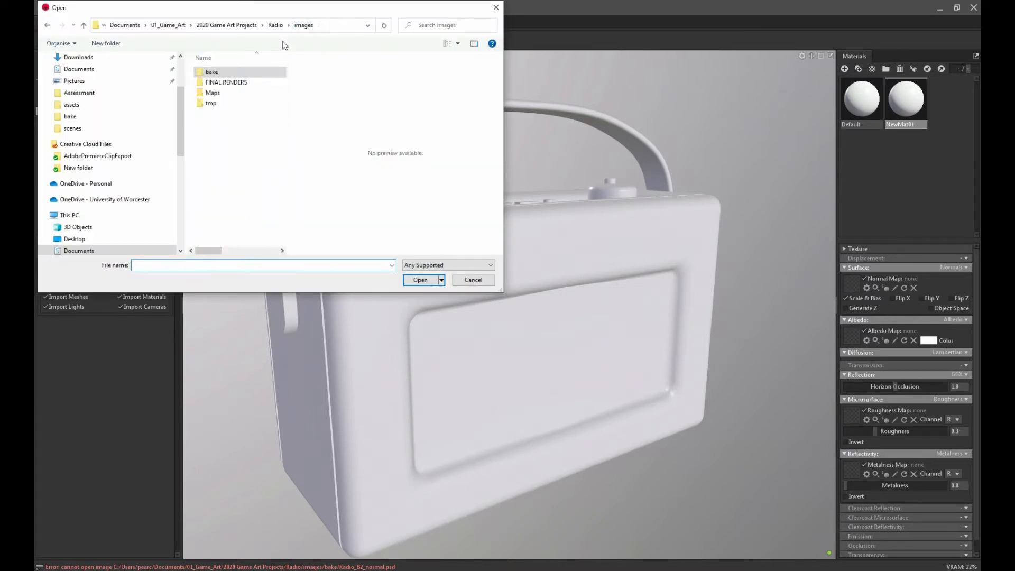
pyautogui.doubleClick(220, 94)
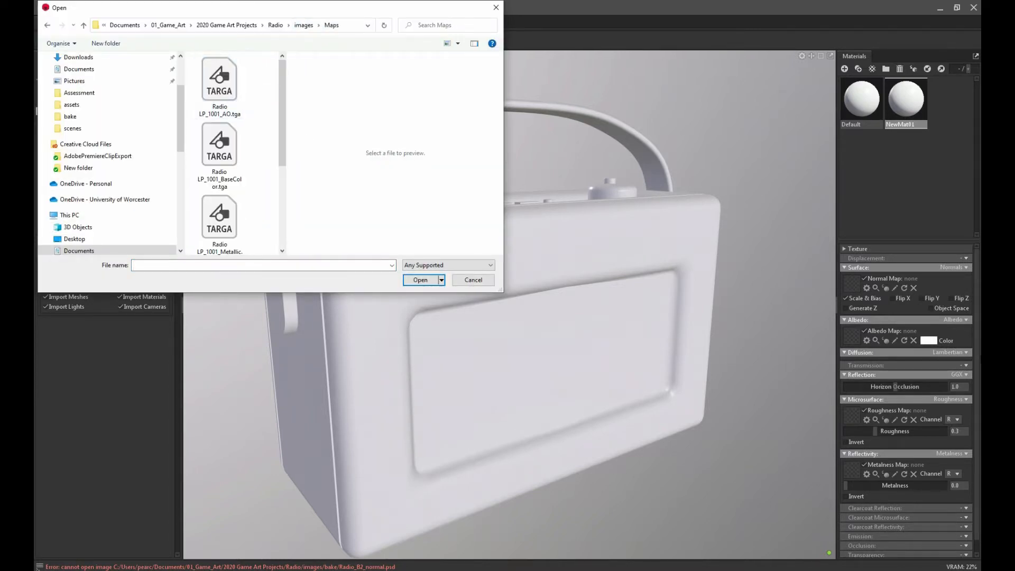
pyautogui.scroll(-3, 227, 135)
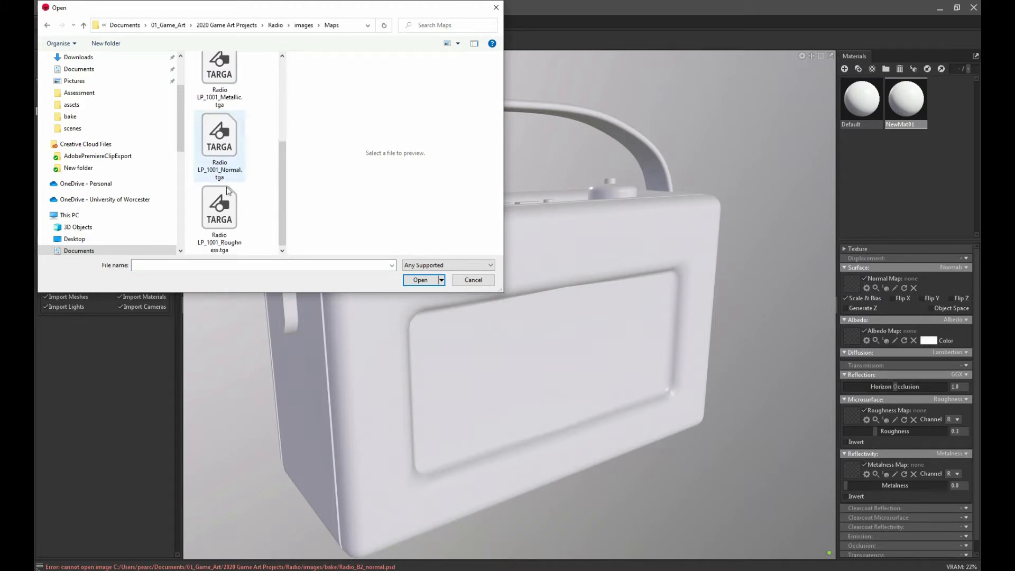
pyautogui.scroll(3, 227, 221)
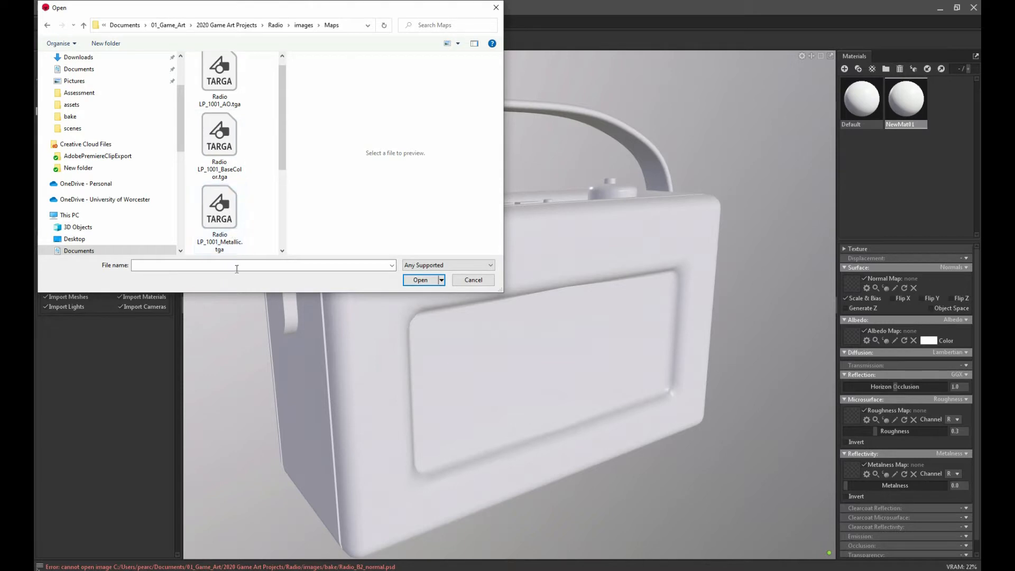
pyautogui.moveTo(232, 292); pyautogui.dragTo(235, 413)
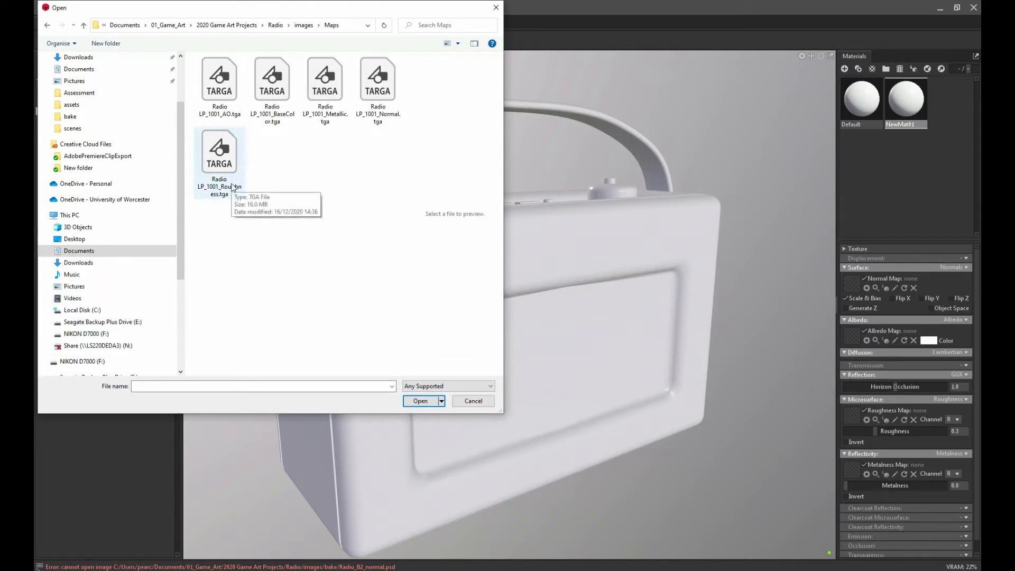
pyautogui.click(378, 85)
pyautogui.click(430, 400)
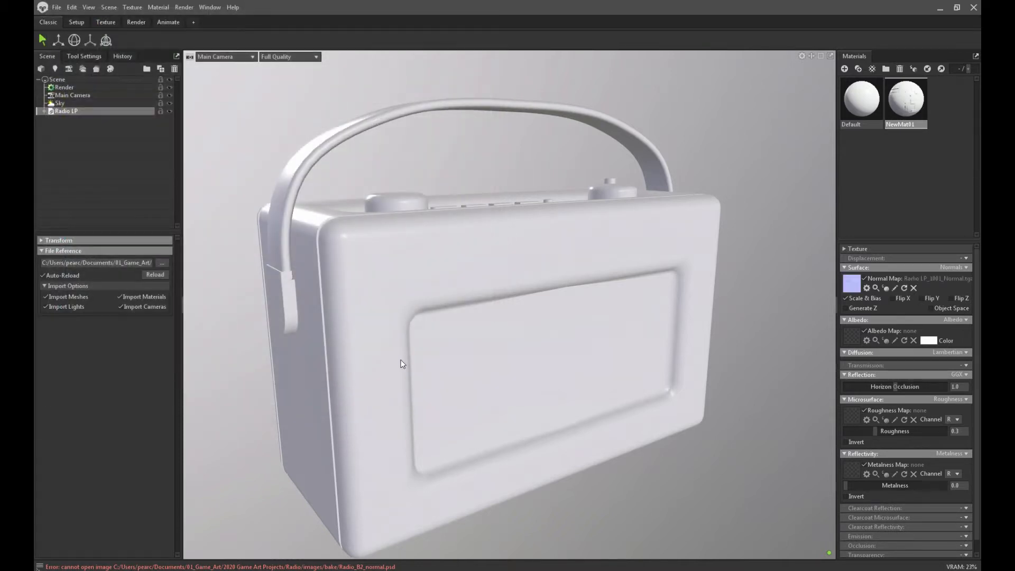
# - Apply the new material to the radio body and to the whole Radio LP object, checking the surface detail
pyautogui.moveTo(903, 104); pyautogui.dragTo(490, 275)
pyautogui.moveTo(476, 212); pyautogui.dragTo(413, 209)
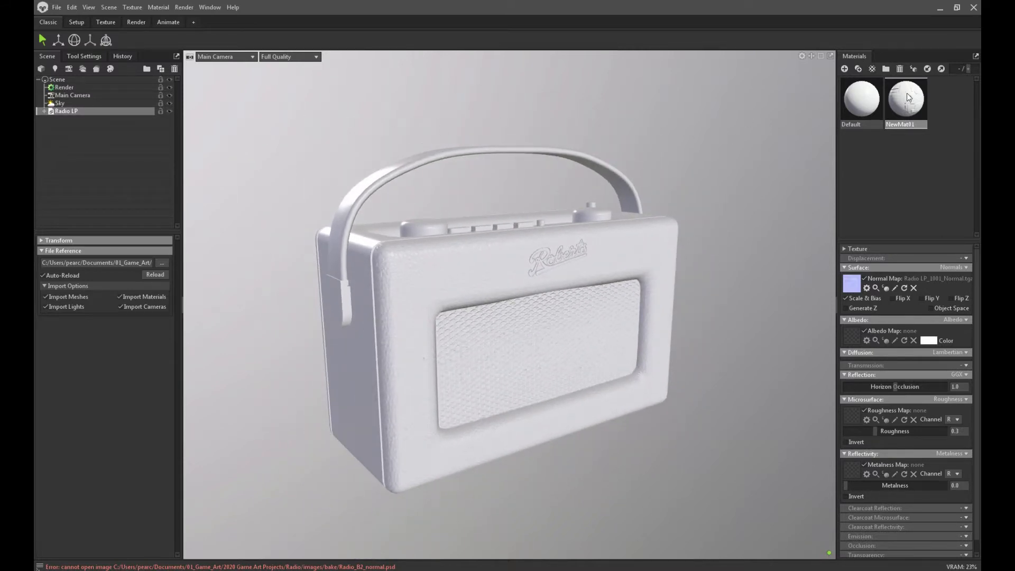
pyautogui.moveTo(909, 97); pyautogui.dragTo(70, 114)
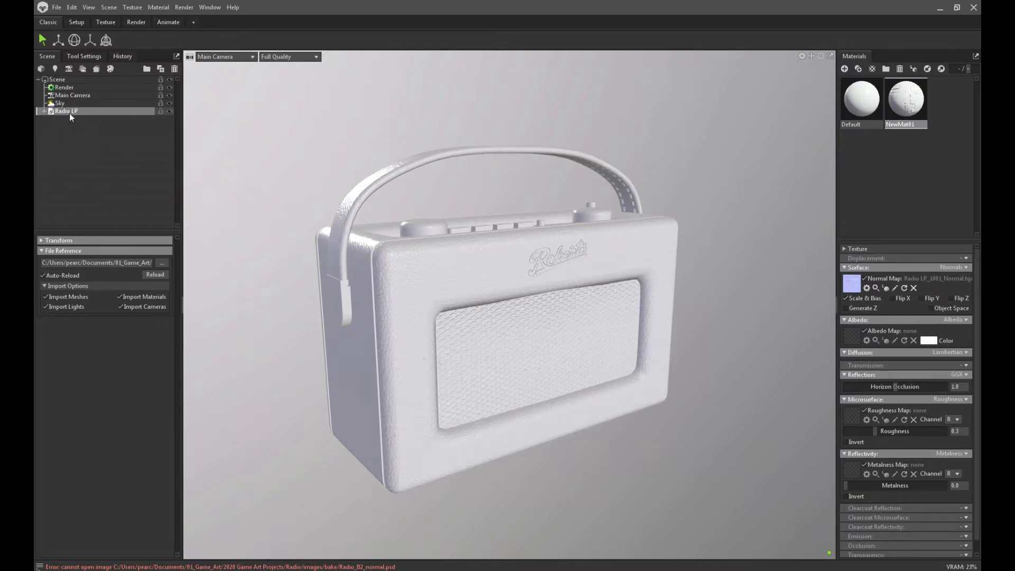
pyautogui.moveTo(308, 172); pyautogui.dragTo(331, 143)
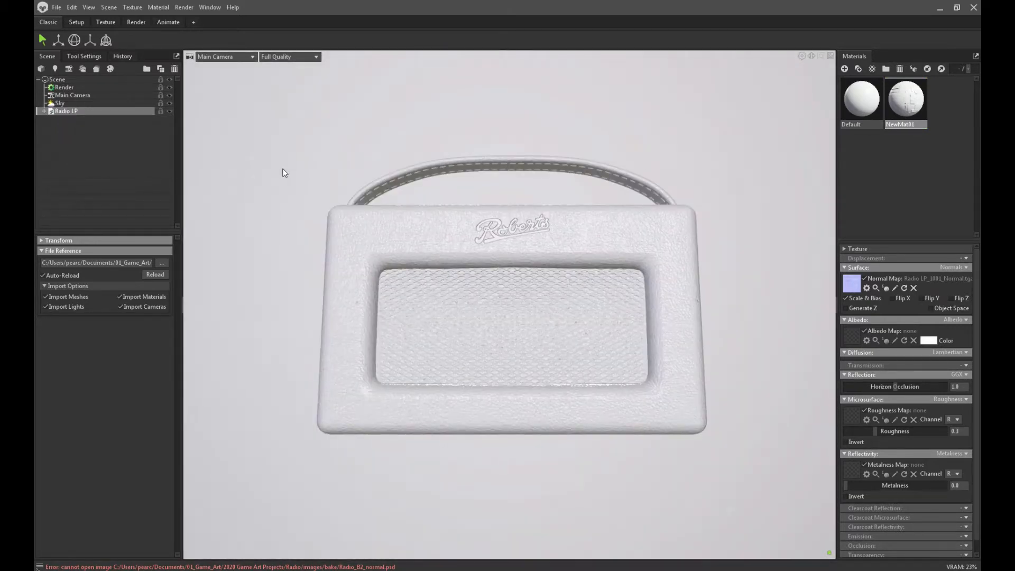
pyautogui.moveTo(284, 172); pyautogui.dragTo(358, 251)
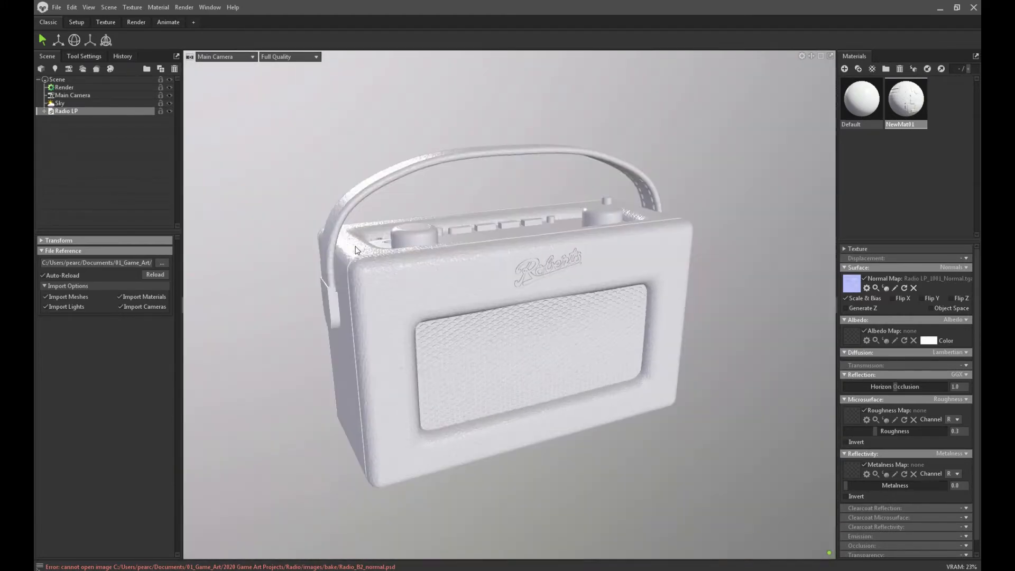
# - Load Radio LP_1001_BaseColor.tga as the new material's albedo map and check the radio's colours
pyautogui.click(858, 338)
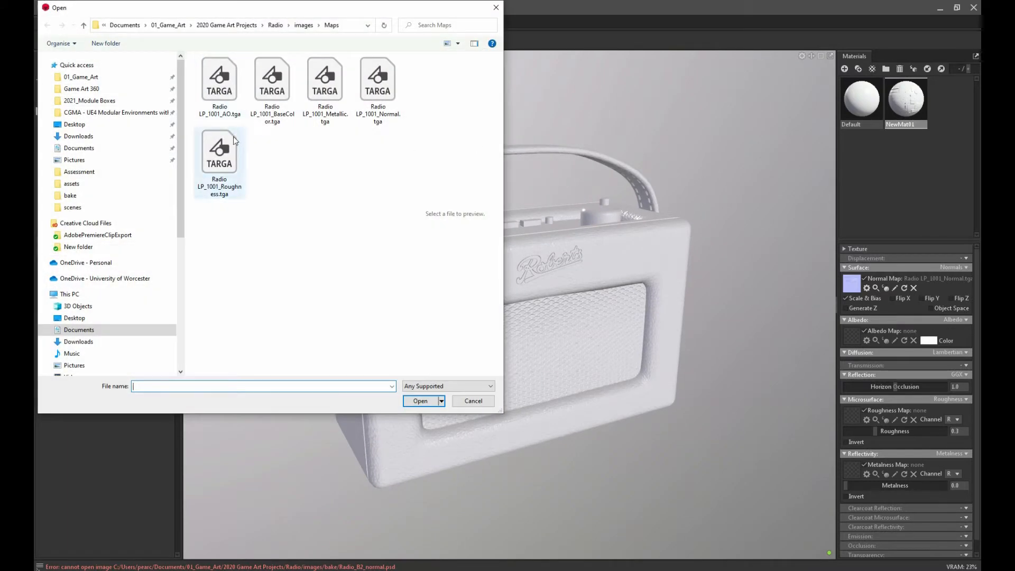
pyautogui.click(268, 94)
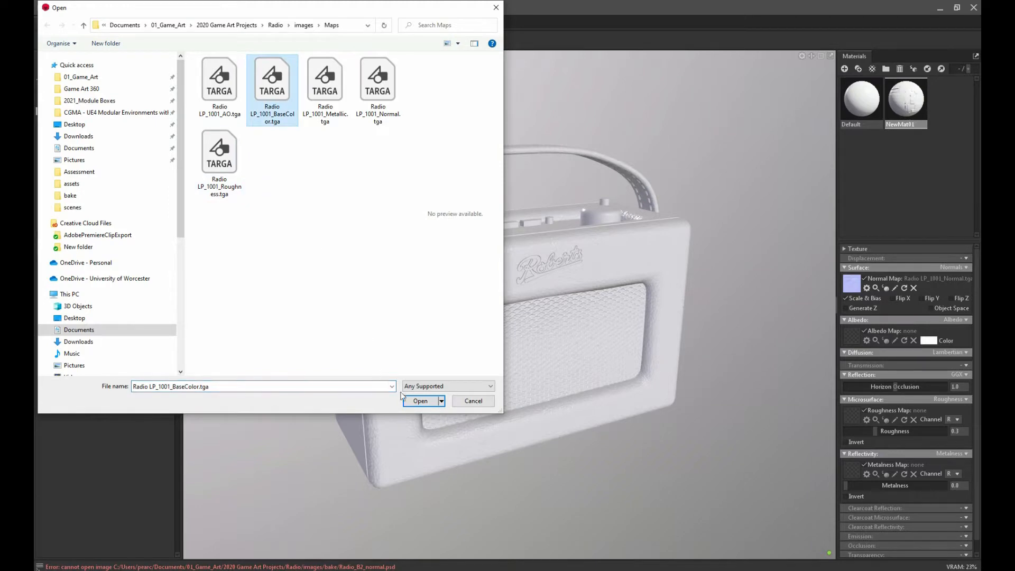
pyautogui.click(420, 400)
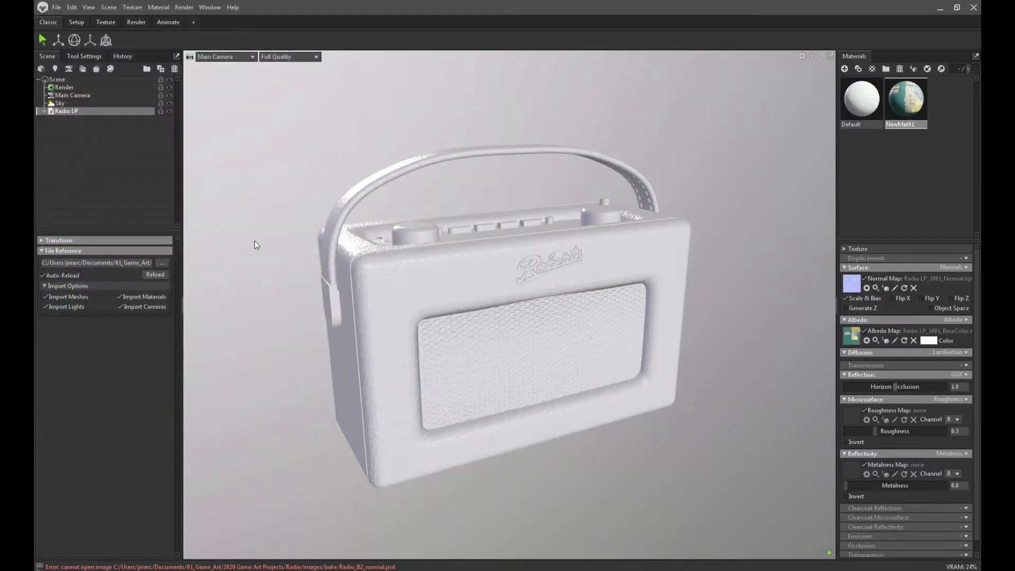
pyautogui.moveTo(426, 190); pyautogui.dragTo(341, 173)
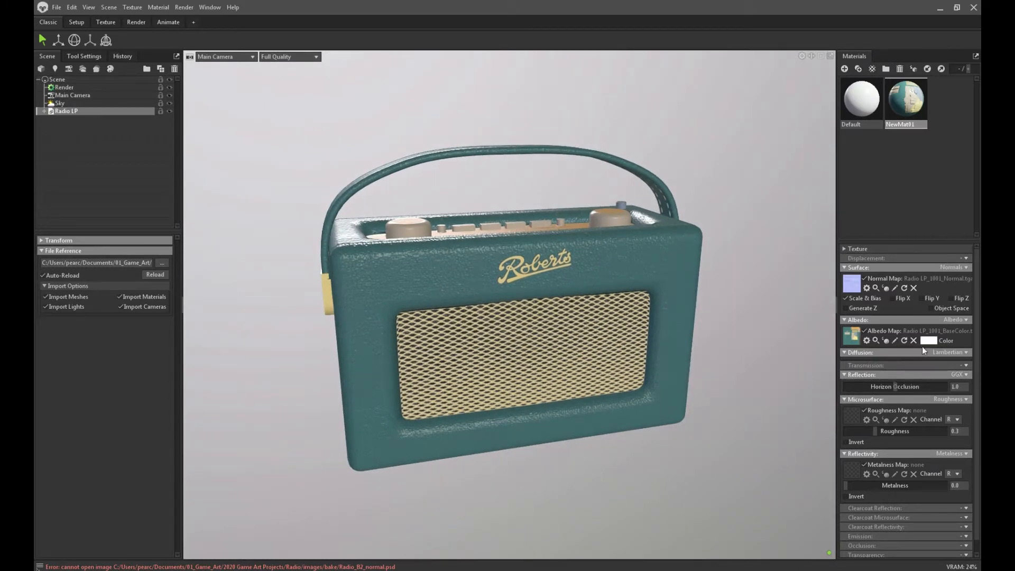
# - Load Radio LP_1001_Roughness.tga as the material's roughness map and inspect the radio
pyautogui.click(851, 414)
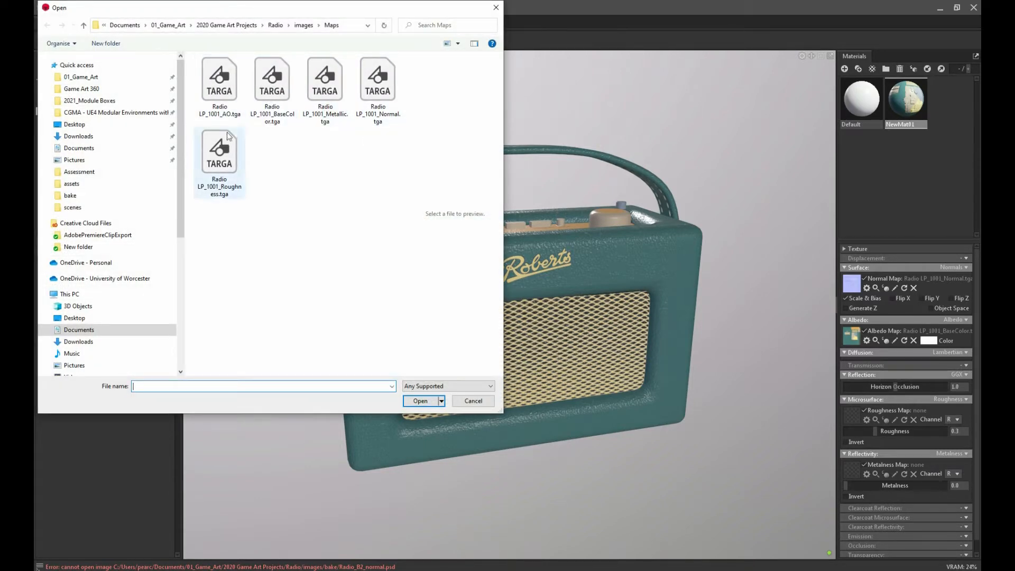
pyautogui.click(226, 153)
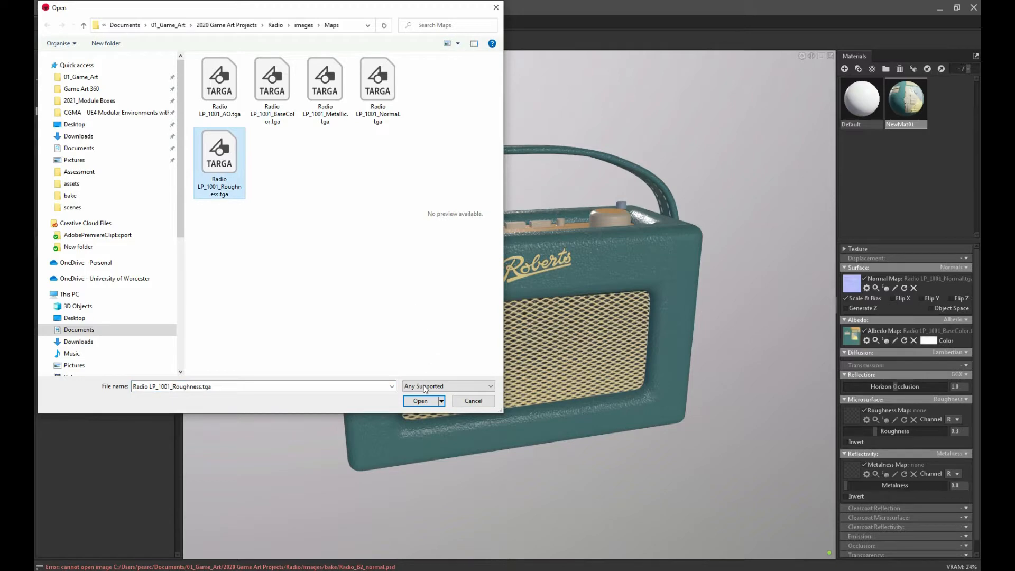
pyautogui.click(420, 401)
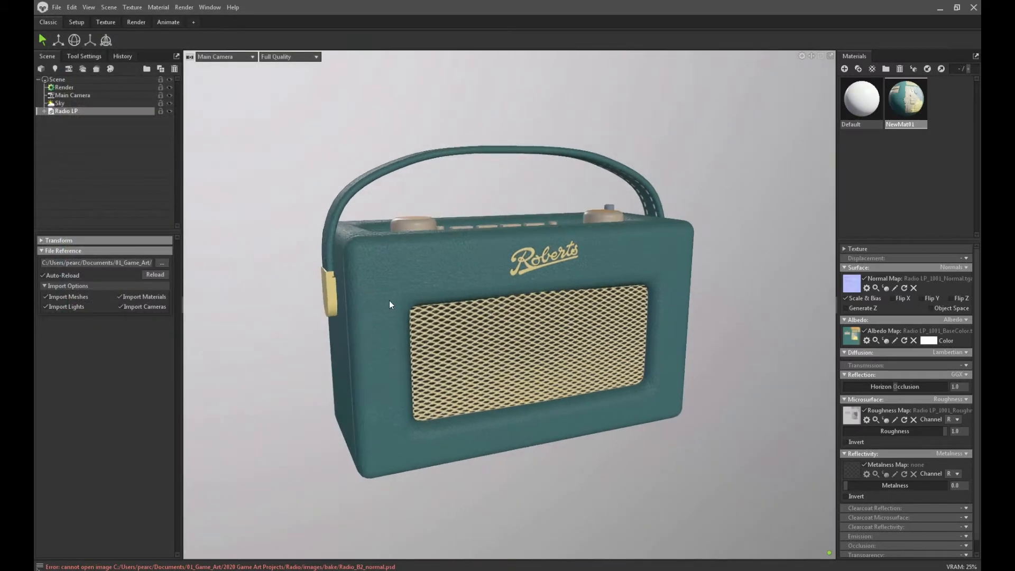
pyautogui.moveTo(389, 300); pyautogui.dragTo(498, 334)
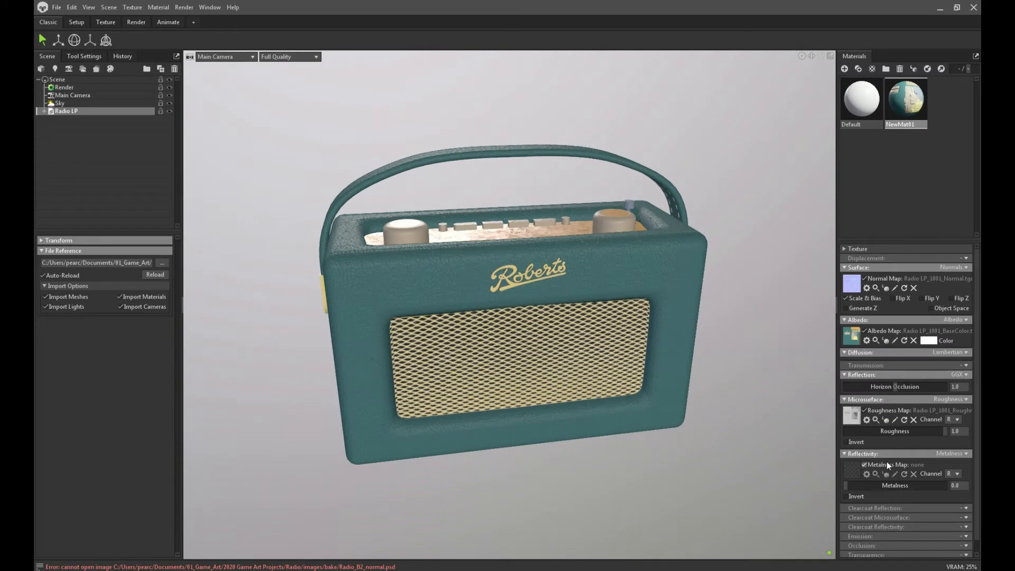
# - Load Radio LP_1001_Metallic.tga as the material's metalness map and inspect the metal parts
pyautogui.click(852, 476)
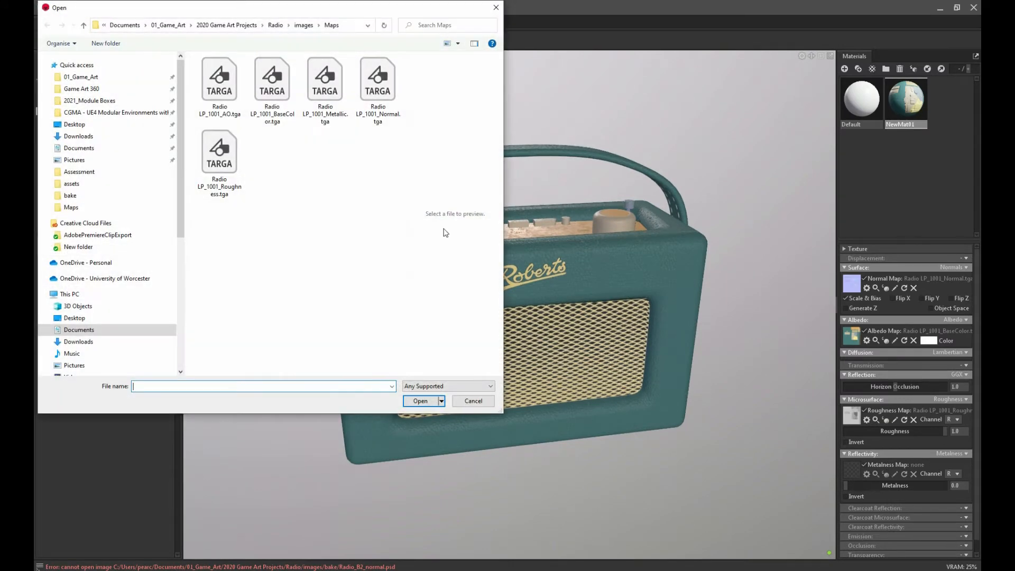
pyautogui.click(325, 93)
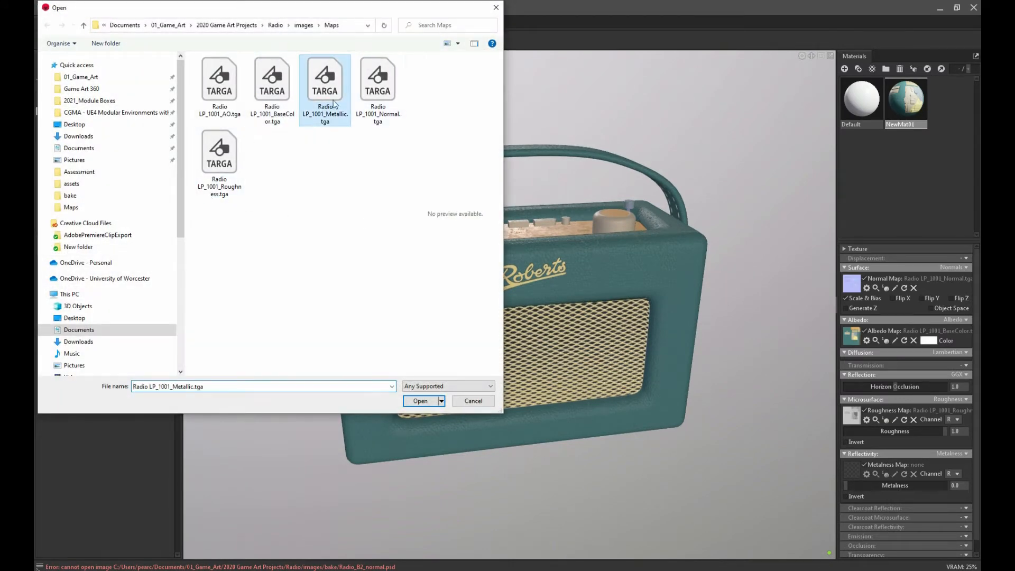
pyautogui.click(420, 400)
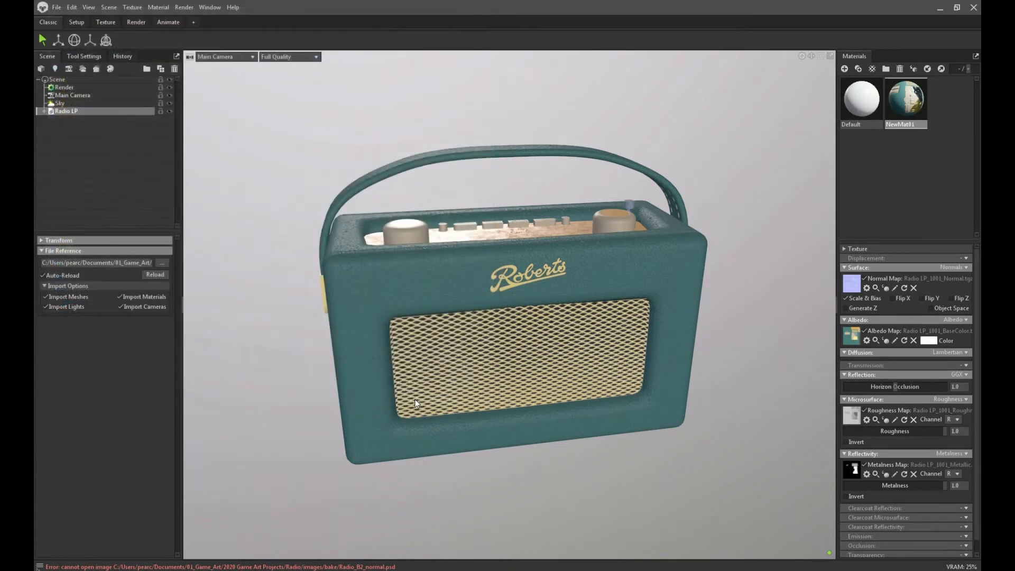
pyautogui.moveTo(518, 378); pyautogui.dragTo(625, 375)
# - Set the material's occlusion mode to Occlusion and load Radio LP_1001_AO.tga as the occlusion map
pyautogui.scroll(-1, 894, 499)
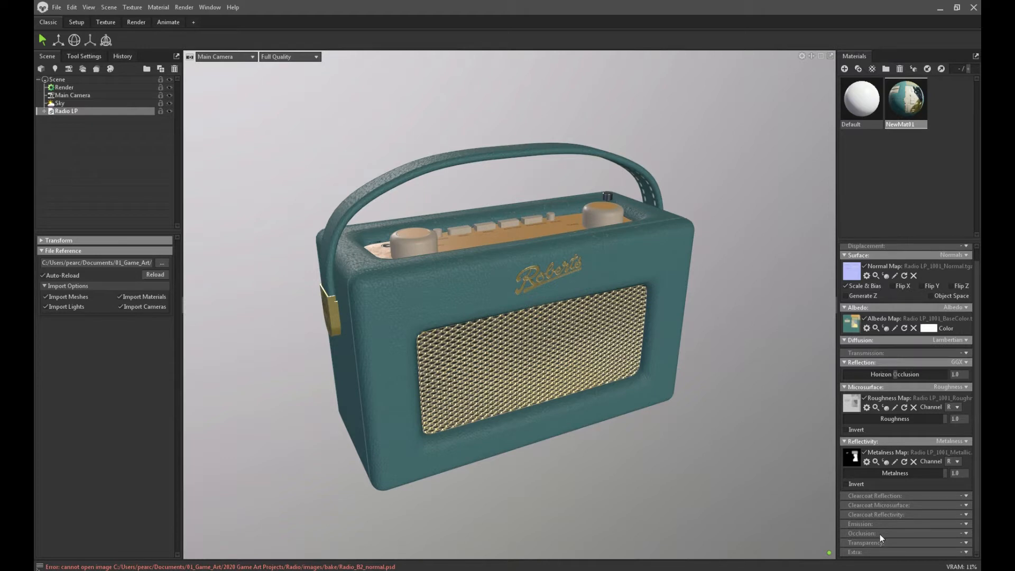
pyautogui.click(966, 534)
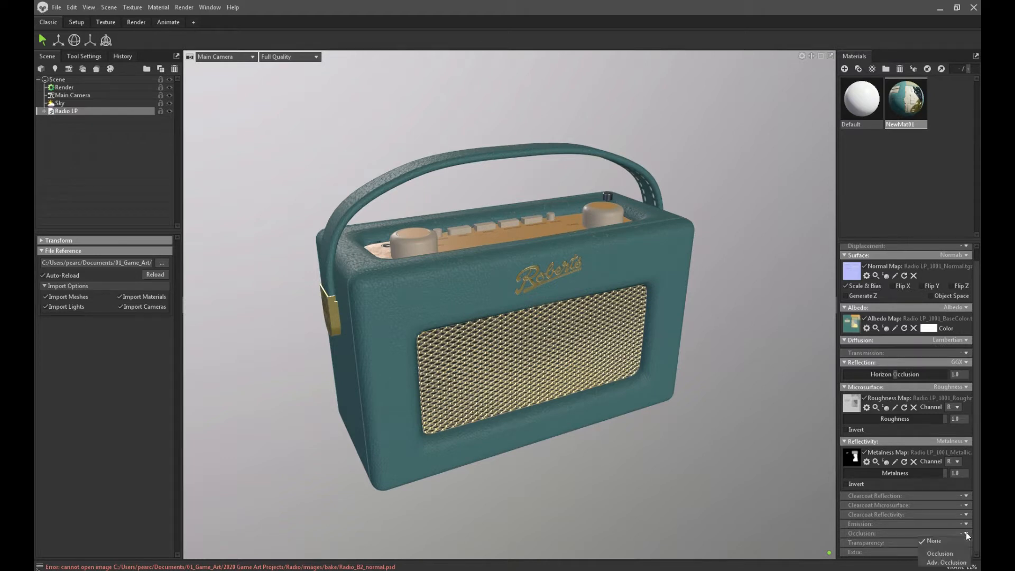
pyautogui.click(948, 553)
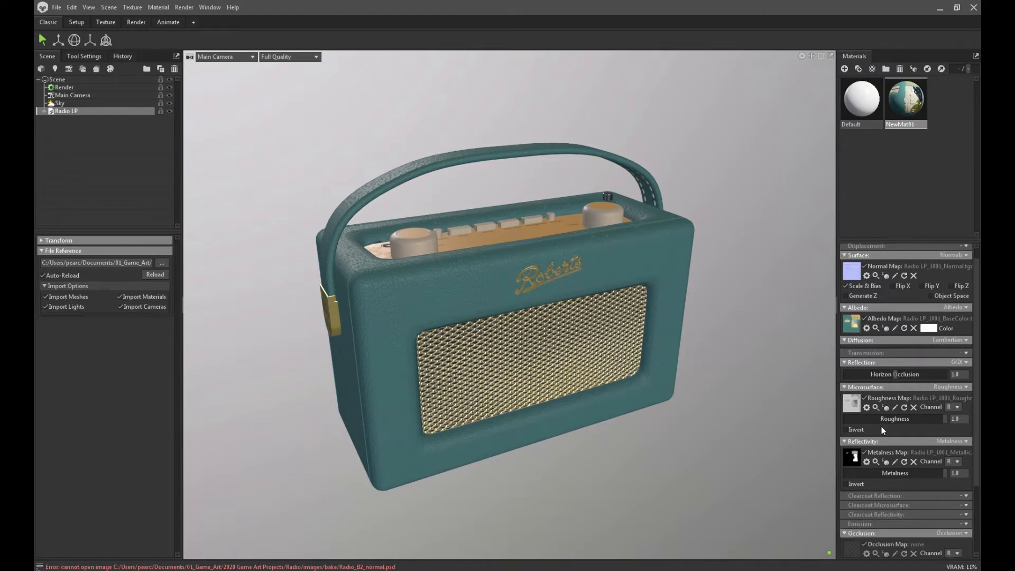
pyautogui.scroll(-5, 881, 427)
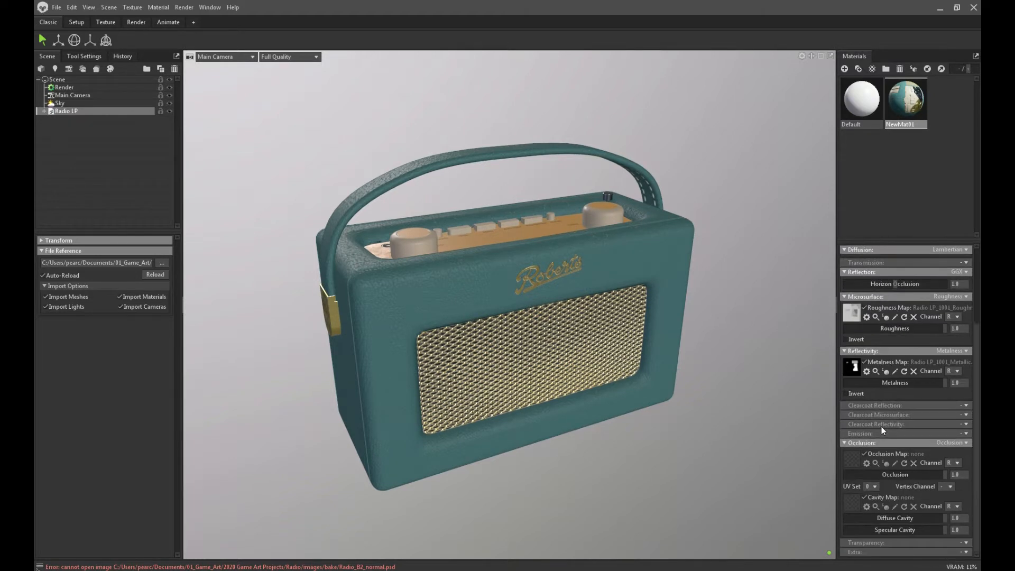
pyautogui.click(848, 462)
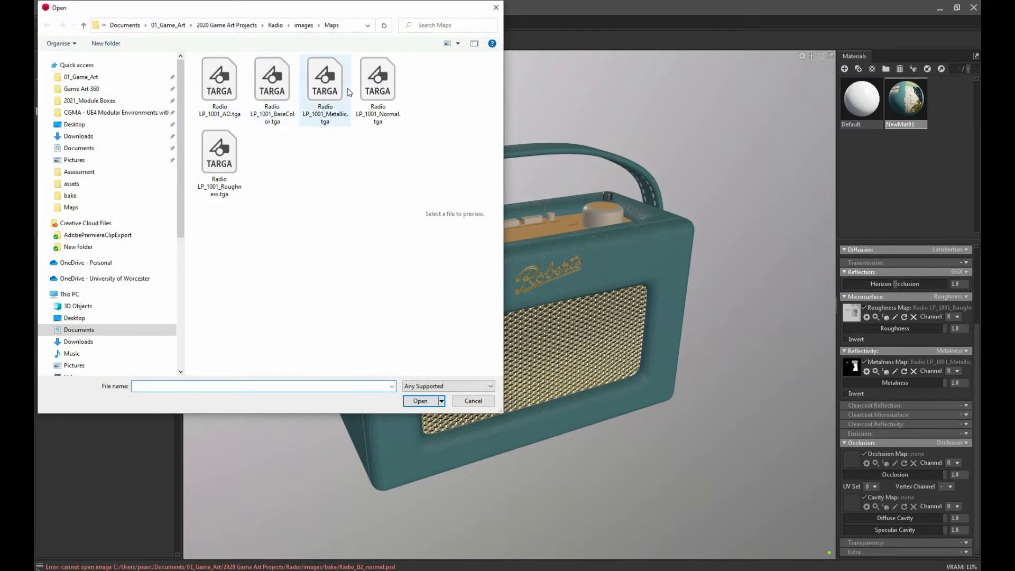
pyautogui.click(229, 84)
pyautogui.click(419, 401)
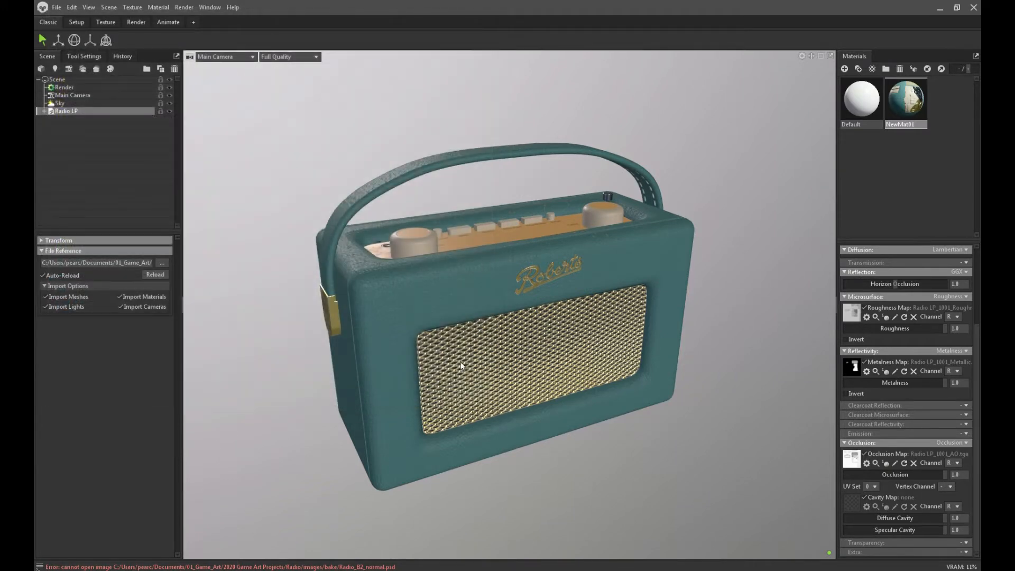
# - Examine the fully textured radio from the front, above and at different distances
pyautogui.moveTo(484, 358); pyautogui.dragTo(453, 353)
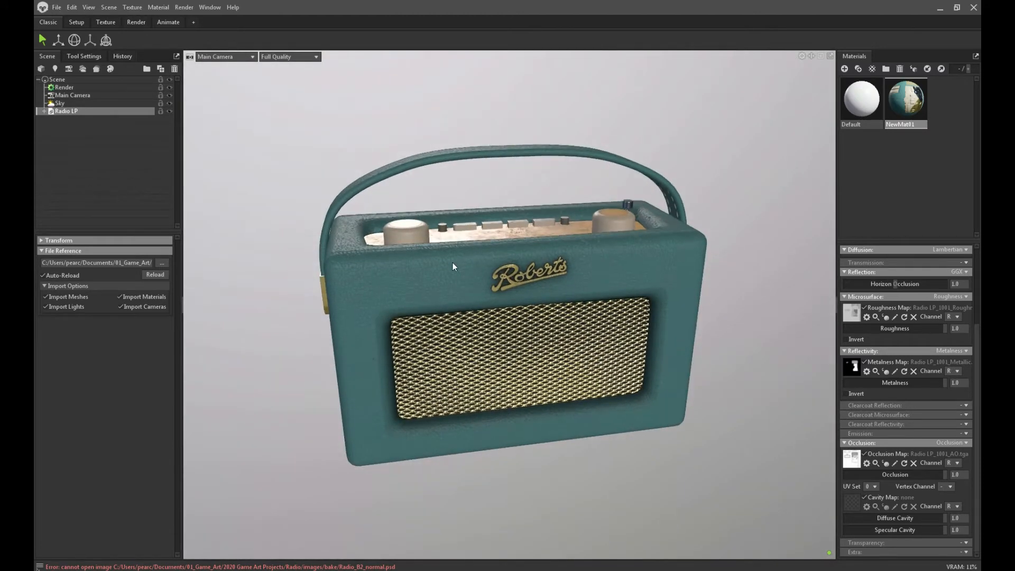
pyautogui.moveTo(452, 263); pyautogui.dragTo(491, 362, button='middle')
pyautogui.moveTo(492, 361); pyautogui.dragTo(466, 202)
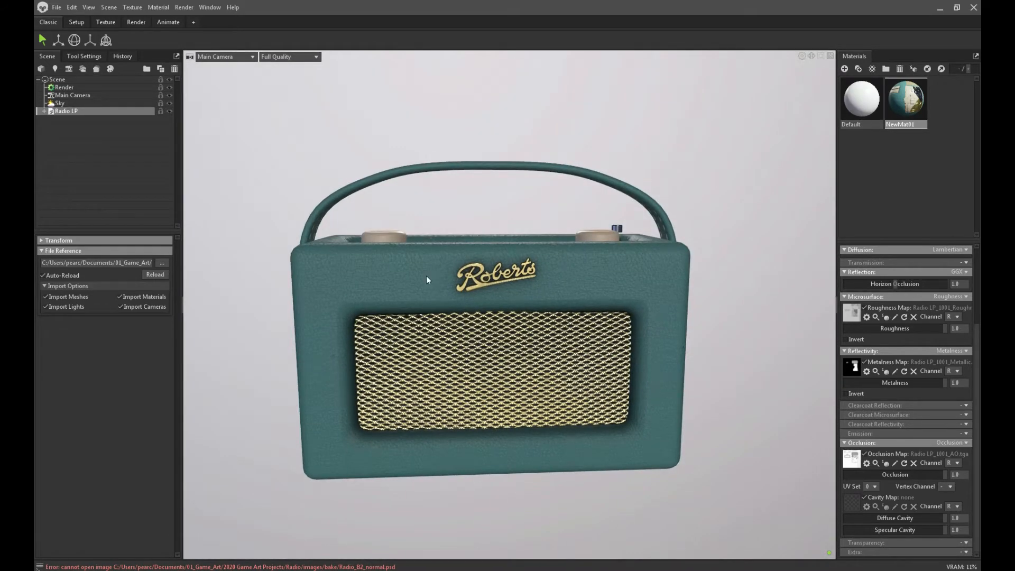
pyautogui.moveTo(427, 275); pyautogui.dragTo(425, 245)
pyautogui.moveTo(425, 245); pyautogui.dragTo(623, 311, button='right')
pyautogui.moveTo(461, 199); pyautogui.dragTo(449, 177)
pyautogui.scroll(-4, 479, 229)
pyautogui.scroll(-3, 454, 144)
pyautogui.scroll(-3, 474, 214)
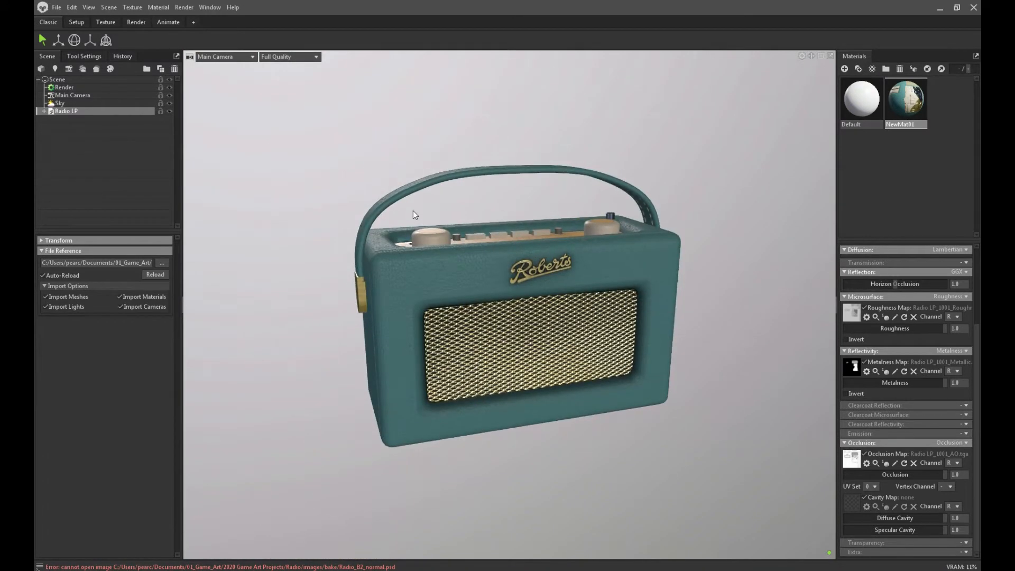
# - Enable ray tracing in the scene's render settings and set the shadow quality to Mega
pyautogui.click(65, 87)
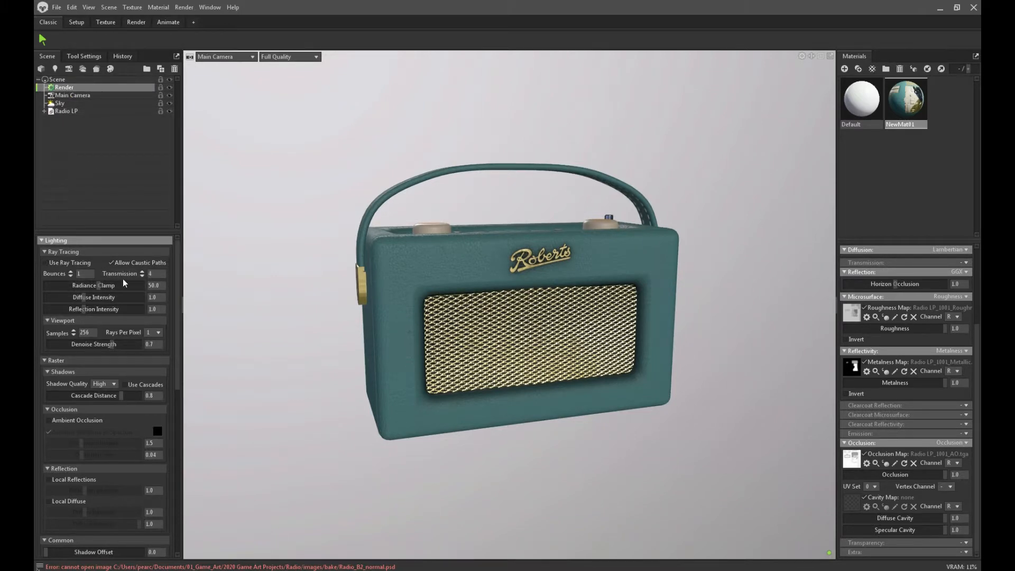
pyautogui.click(78, 262)
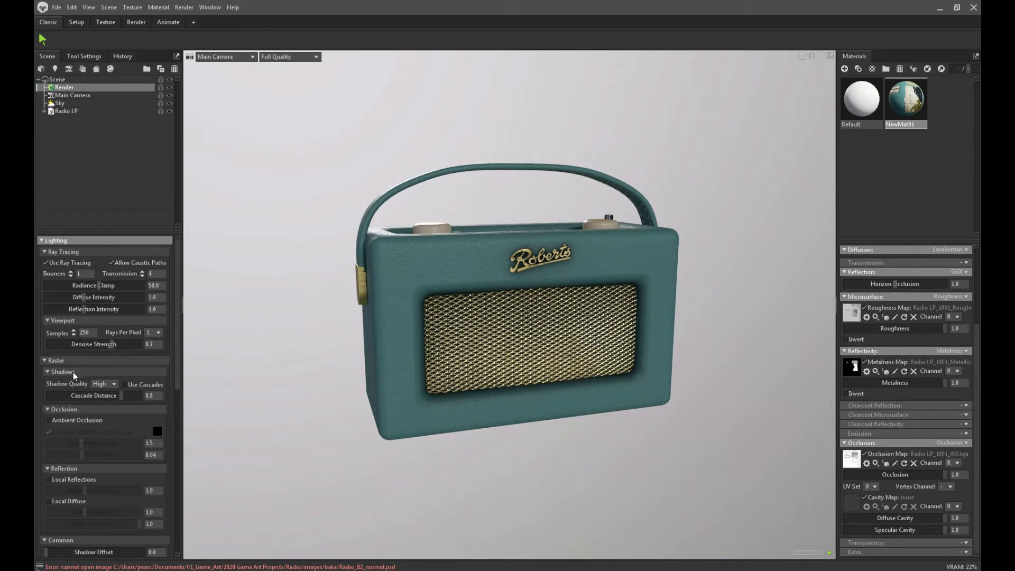
pyautogui.click(103, 384)
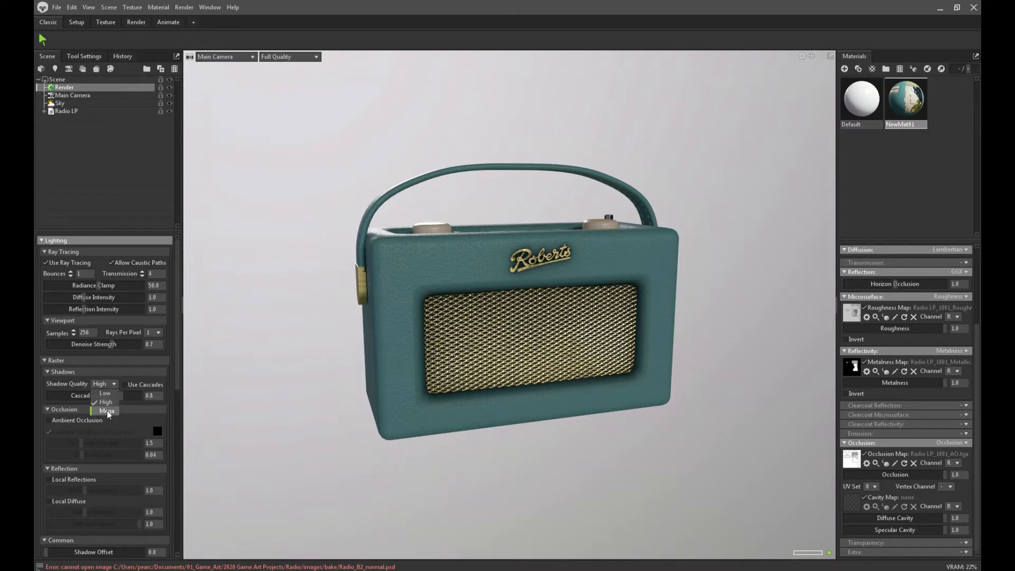
pyautogui.click(107, 411)
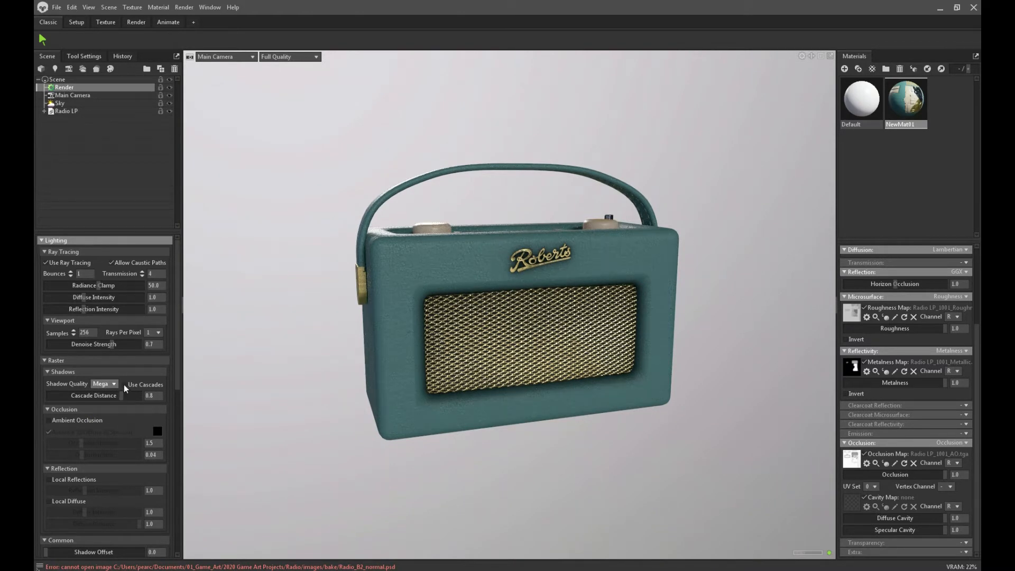
# - Turn on ambient occlusion, local reflections and local diffuse in the scene's render settings
pyautogui.scroll(-1, 112, 431)
pyautogui.click(49, 397)
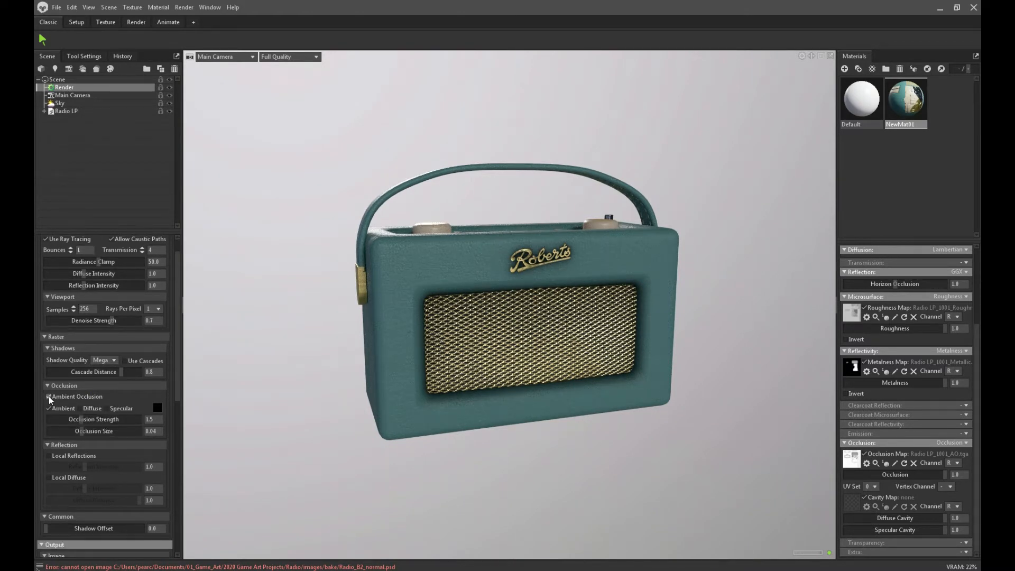
pyautogui.scroll(-2, 100, 439)
pyautogui.scroll(-1, 95, 432)
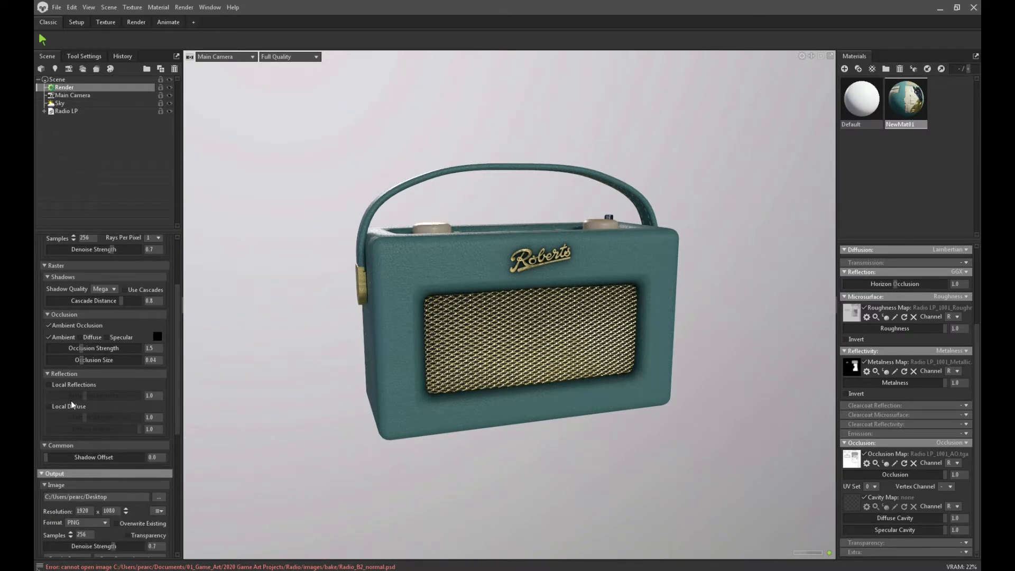
pyautogui.click(51, 385)
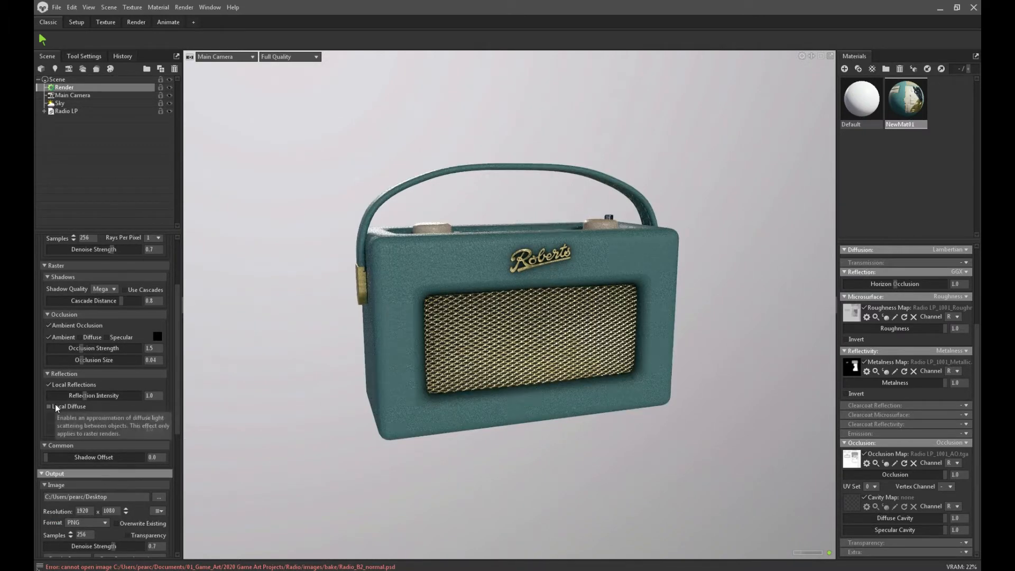
pyautogui.click(50, 406)
# - Review the image and video output settings of the render and the main camera's lens and post effect settings
pyautogui.scroll(-3, 113, 456)
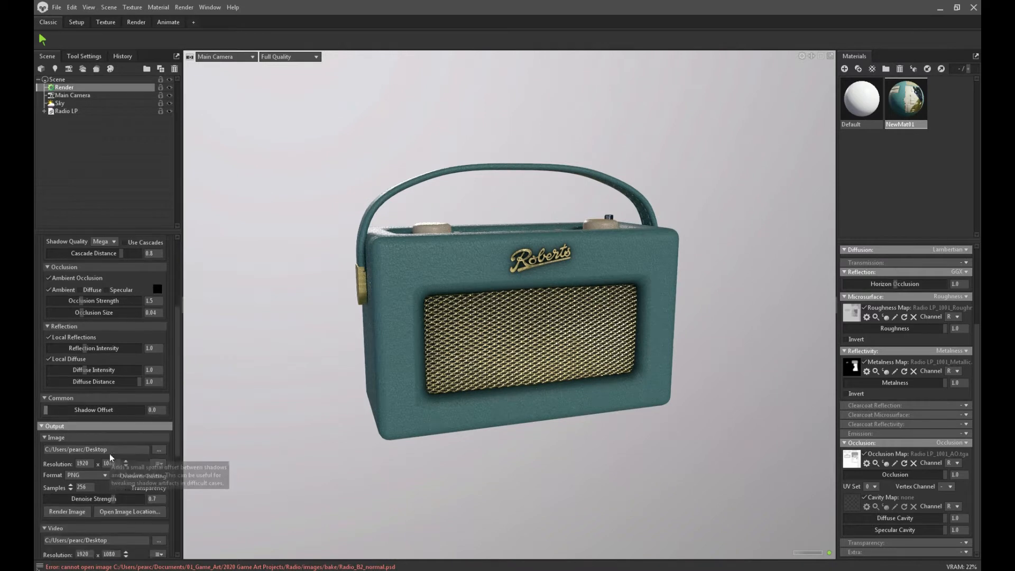
pyautogui.scroll(-2, 110, 398)
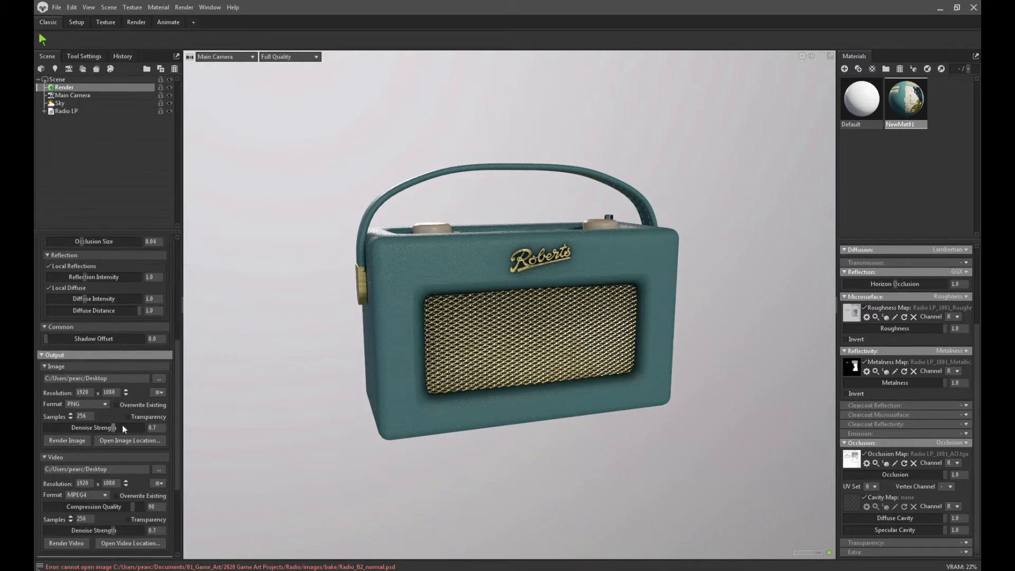
pyautogui.scroll(-3, 129, 458)
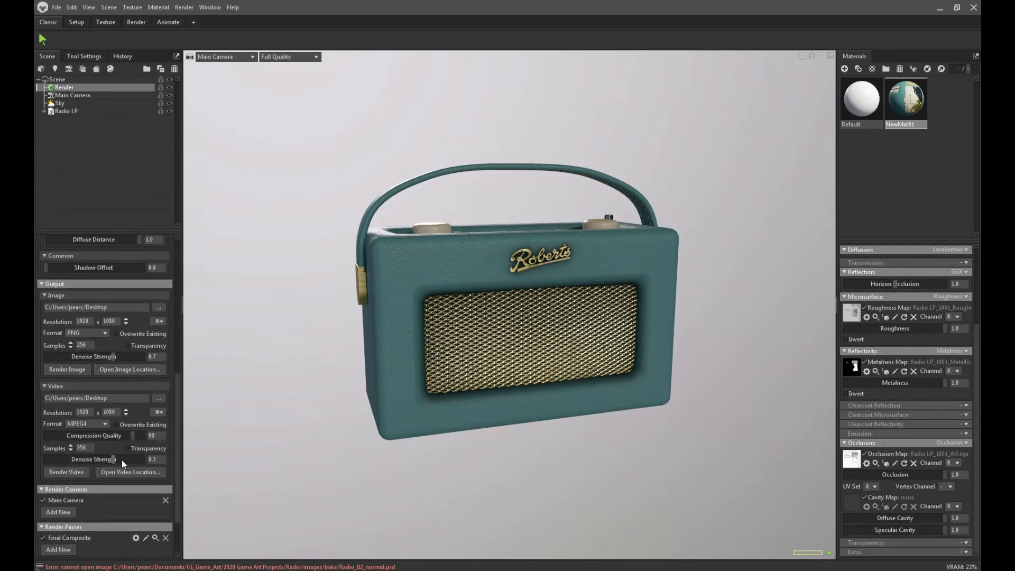
pyautogui.scroll(-3, 122, 460)
pyautogui.scroll(5, 120, 460)
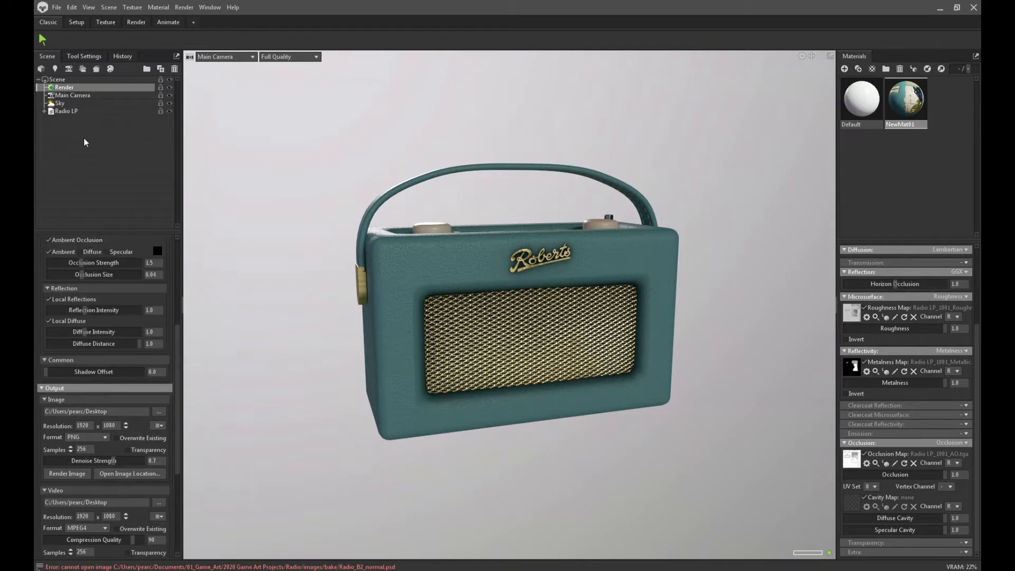
pyautogui.click(74, 96)
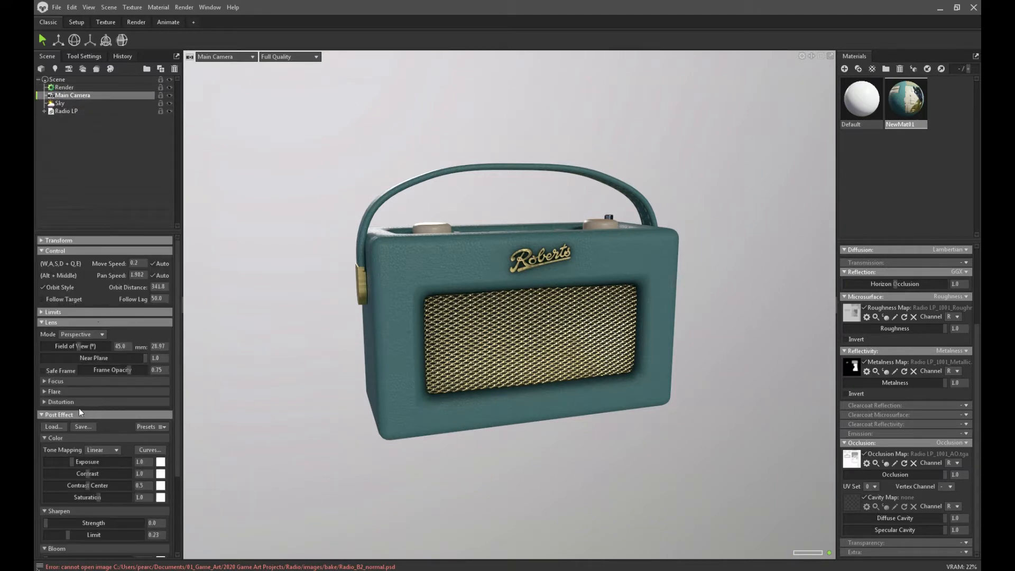
pyautogui.scroll(-3, 75, 410)
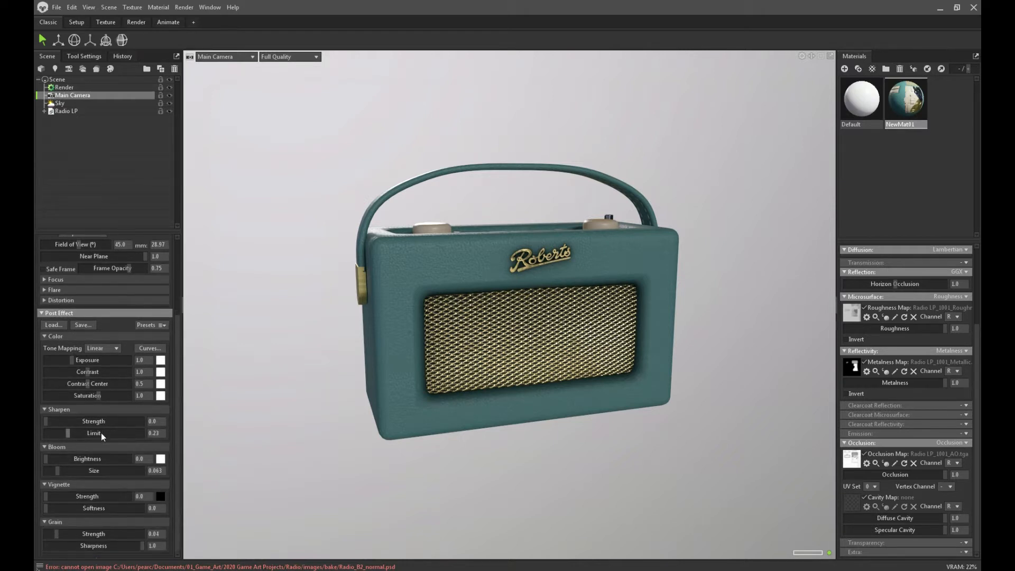
pyautogui.scroll(3, 100, 433)
# - Frame the radio from an angle and add a child light near the centre of the sky's environment image
pyautogui.click(74, 103)
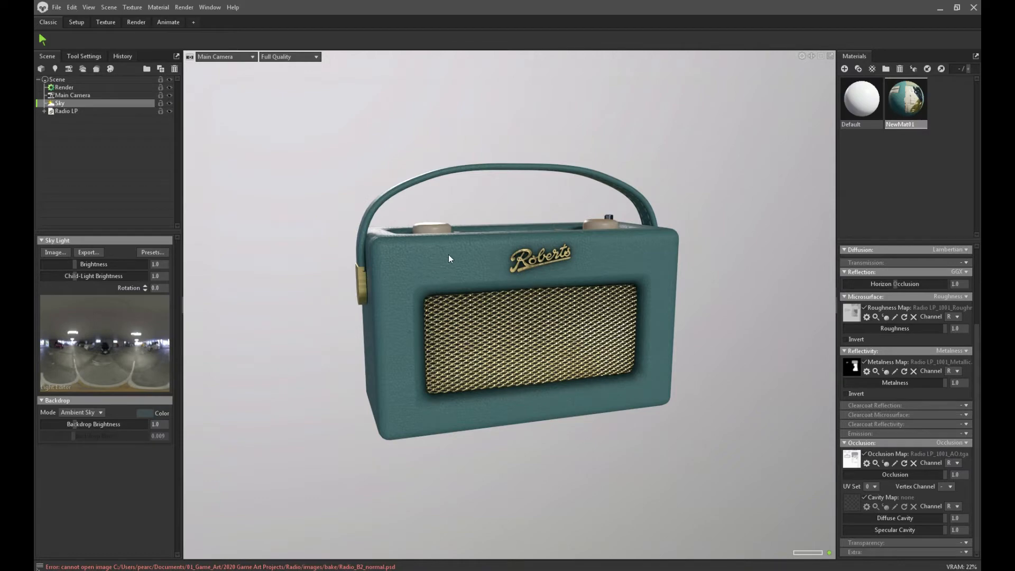
pyautogui.moveTo(449, 258); pyautogui.dragTo(573, 274)
pyautogui.moveTo(573, 274)
pyautogui.mouseDown(button='right')
pyautogui.moveTo(615, 293)
pyautogui.moveTo(589, 278)
pyautogui.mouseUp(button='right')
pyautogui.moveTo(590, 278); pyautogui.dragTo(529, 208)
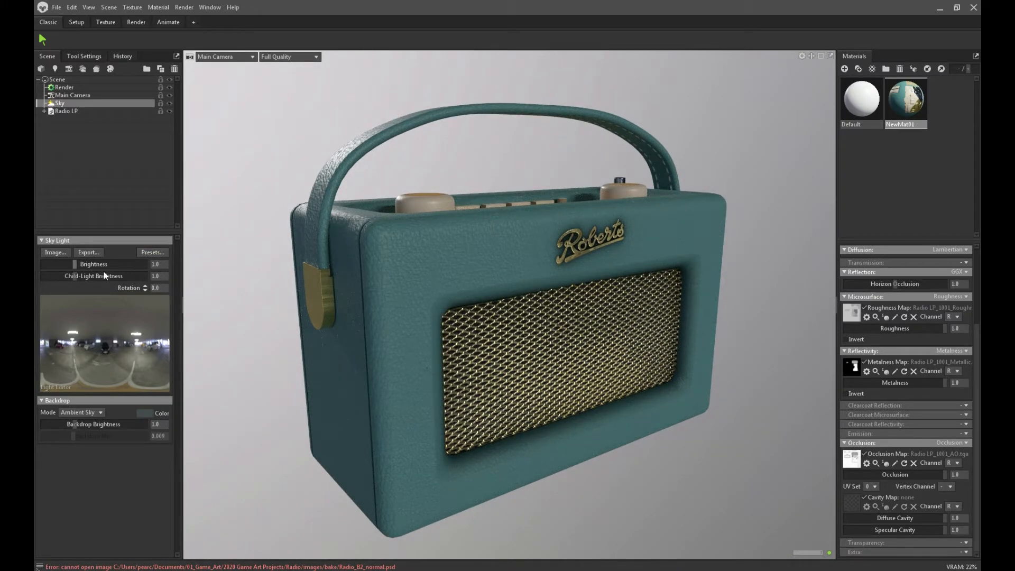
pyautogui.click(103, 347)
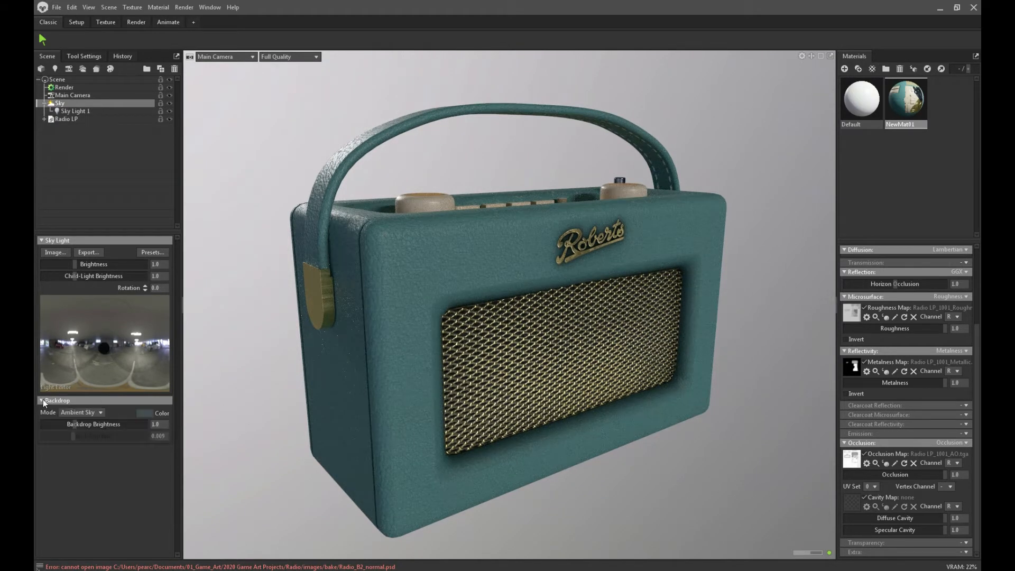
# - Check the sky's available backdrop modes and inspect how the light falls on both sides of the radio
pyautogui.click(81, 413)
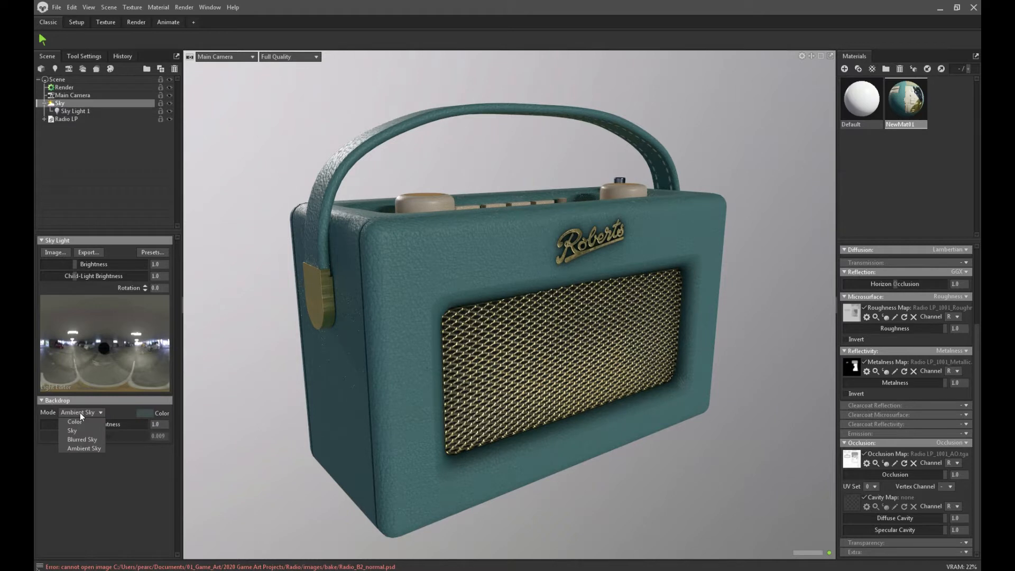
pyautogui.click(80, 412)
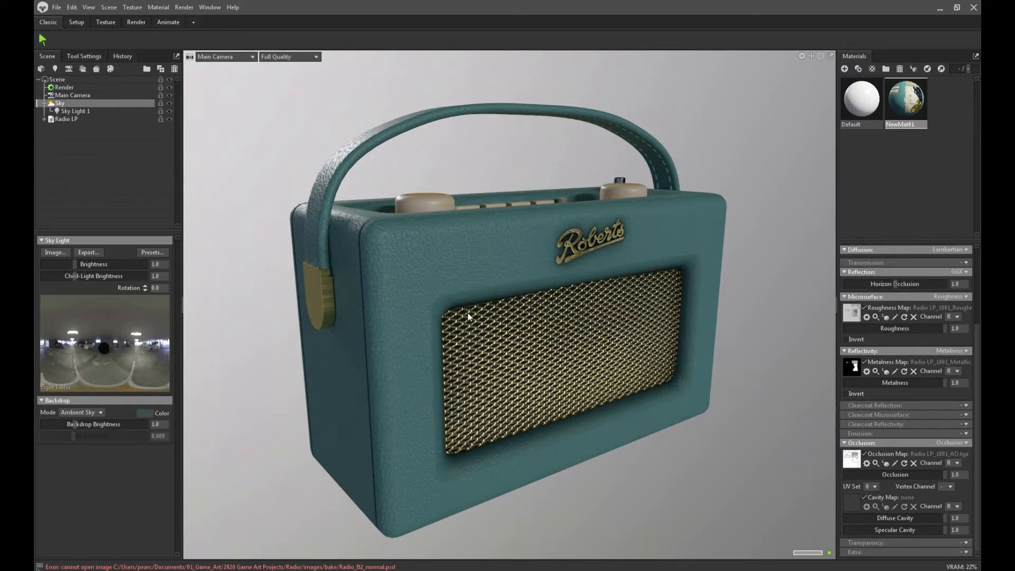
pyautogui.moveTo(467, 312); pyautogui.dragTo(412, 379)
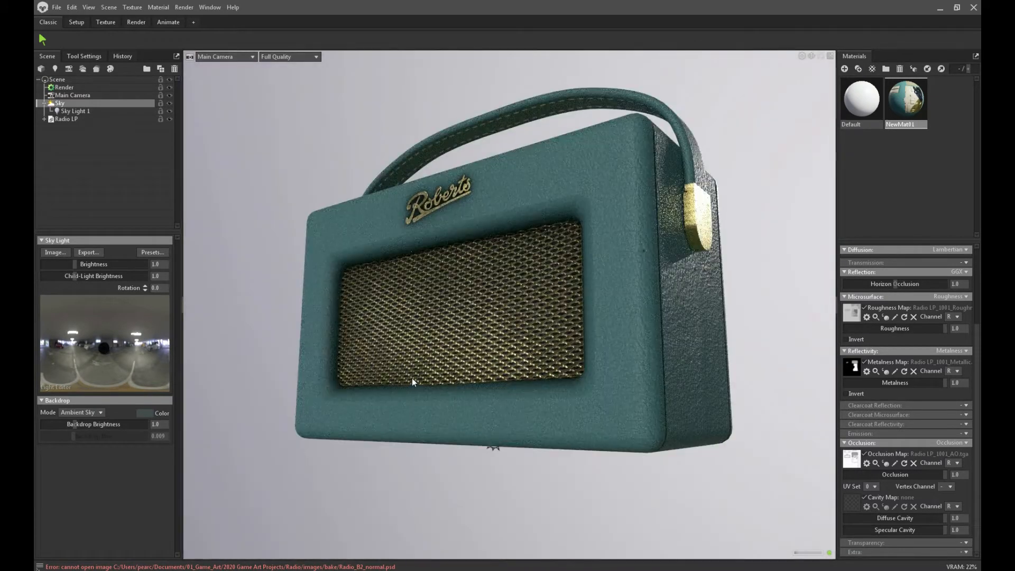
pyautogui.moveTo(419, 340); pyautogui.dragTo(415, 339)
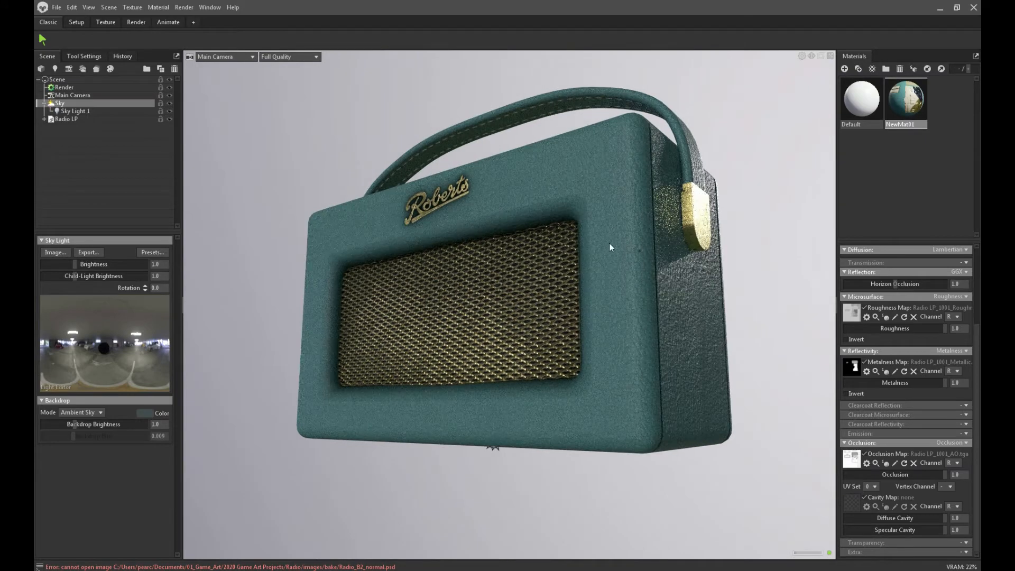
pyautogui.moveTo(390, 241); pyautogui.dragTo(533, 308)
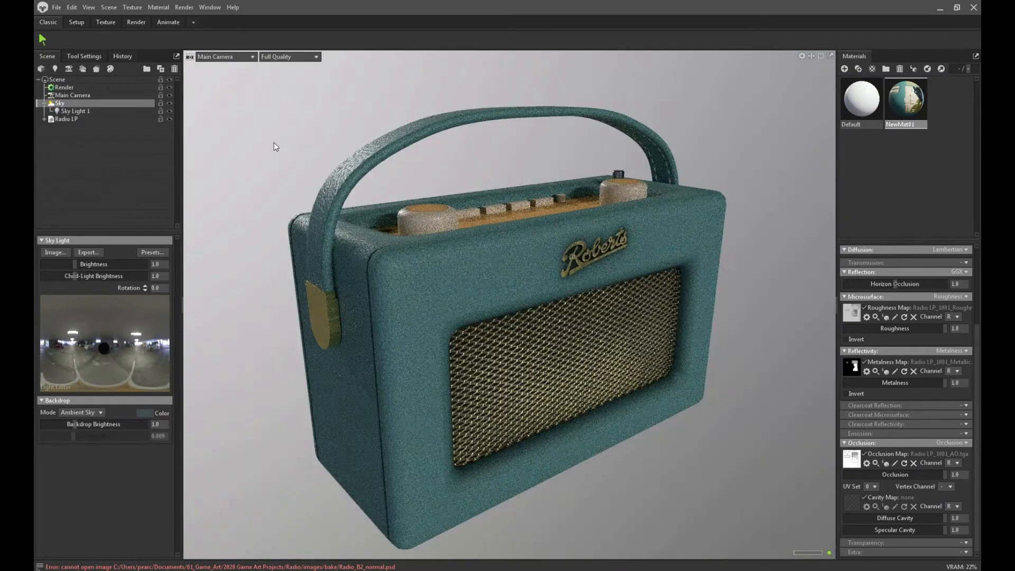
pyautogui.scroll(-3, 344, 288)
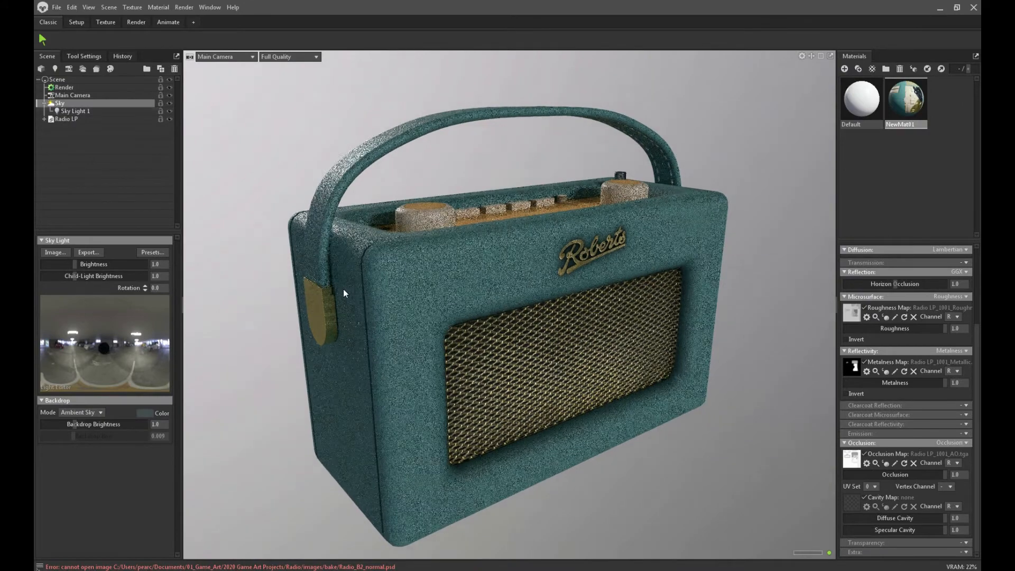
# - Rotate the sky lighting around the radio to 510.0 and frame the model from above its front corner
pyautogui.keyDown('shift'); pyautogui.moveTo(268, 239); pyautogui.dragTo(452, 262); pyautogui.keyUp('shift')
pyautogui.moveTo(667, 246); pyautogui.dragTo(381, 245)
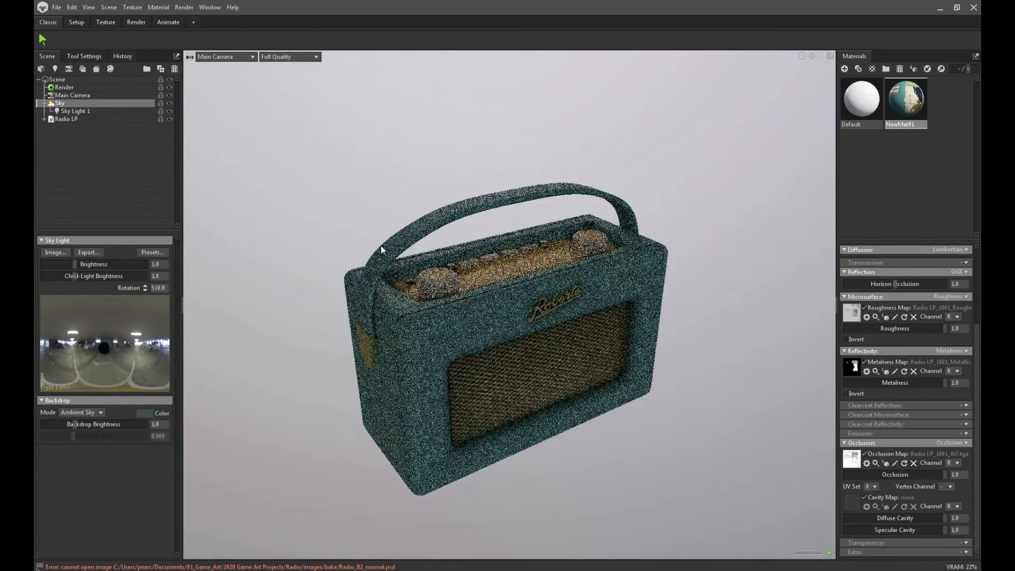
pyautogui.moveTo(381, 245); pyautogui.dragTo(583, 267, button='right')
pyautogui.moveTo(270, 276); pyautogui.dragTo(307, 243)
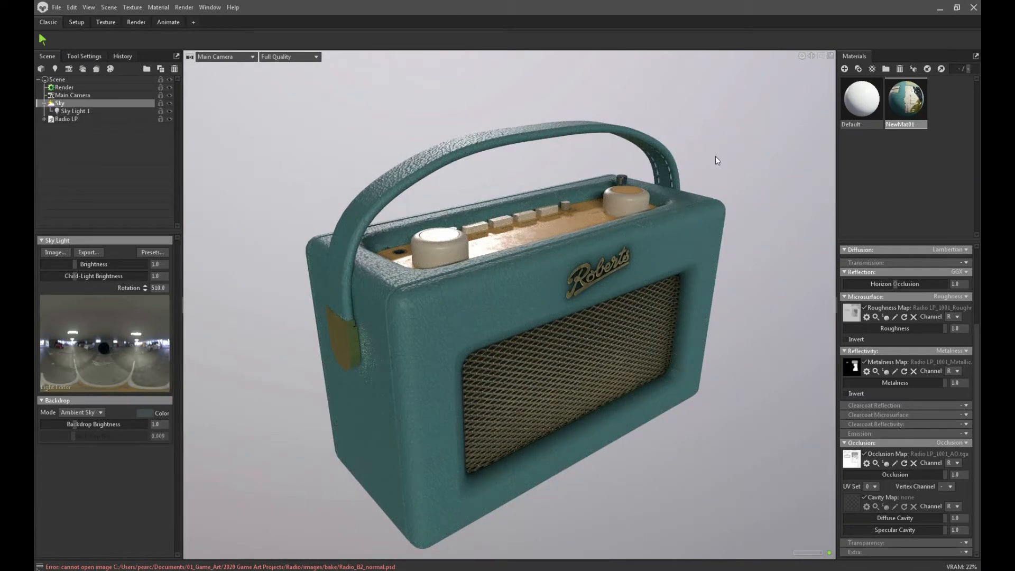
# - Quit the current program without saving the scene's changes
pyautogui.click(973, 11)
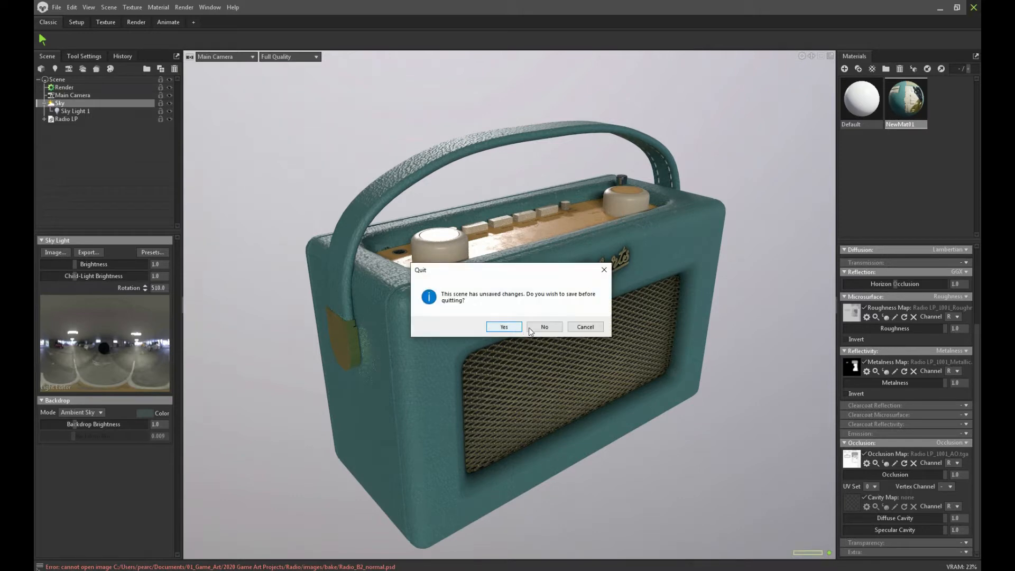
pyautogui.click(539, 329)
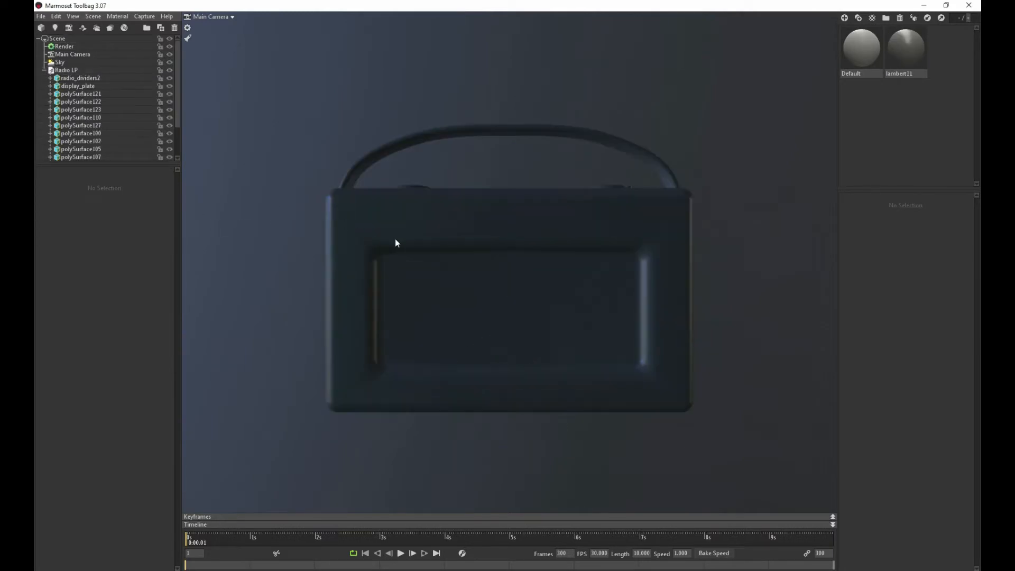
# - Collapse the Radio LP hierarchy in Marmoset Toolbag 3.07 and review the scene's render and unit settings
pyautogui.moveTo(397, 238); pyautogui.dragTo(173, 120)
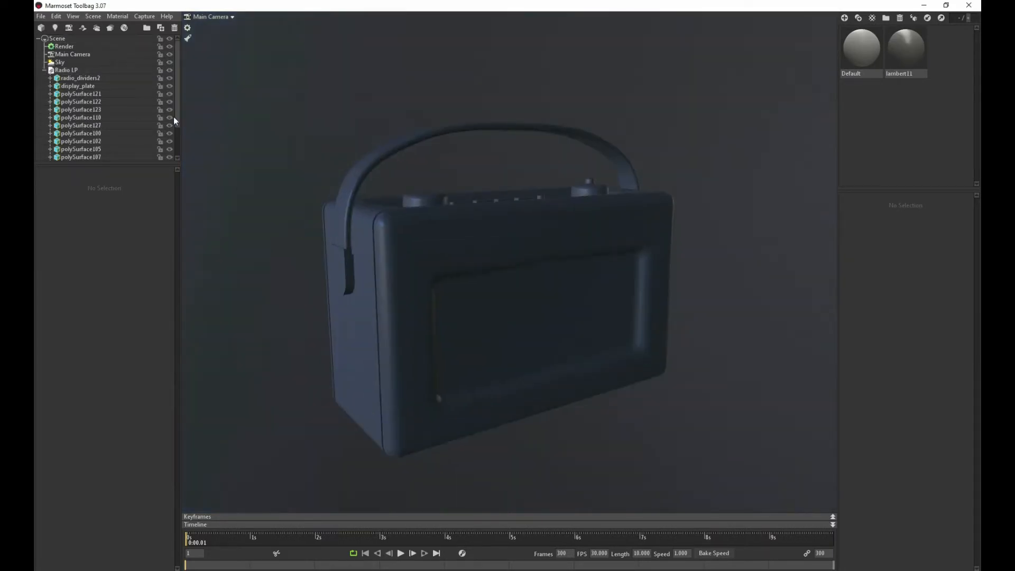
pyautogui.click(62, 71)
pyautogui.click(44, 70)
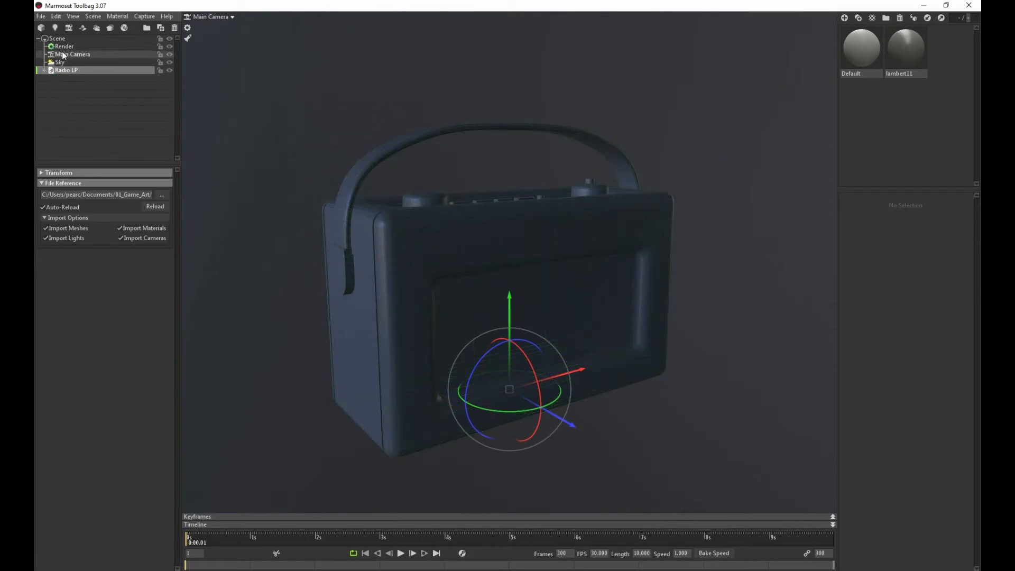
pyautogui.click(63, 54)
pyautogui.click(63, 46)
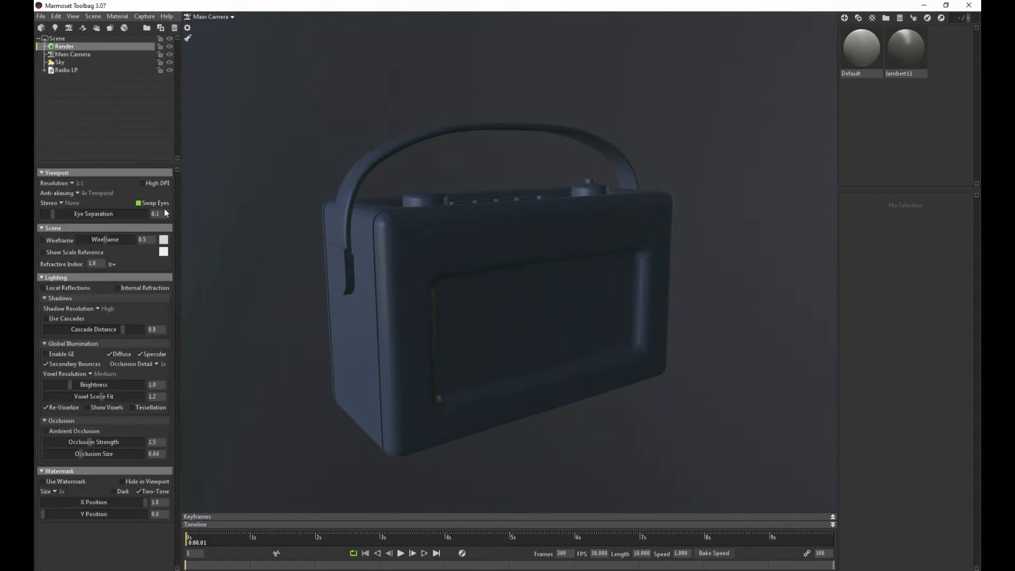
pyautogui.click(60, 39)
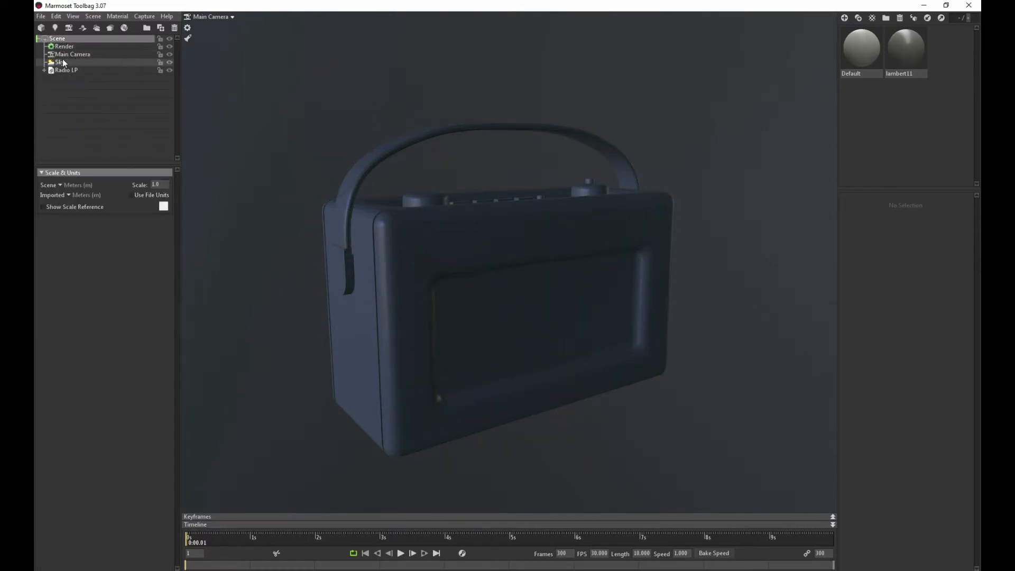
# - Try the Bolonga Portico and Canada Glacier sky presets, and light the scene with the Desert Road preset
pyautogui.click(61, 63)
pyautogui.click(146, 185)
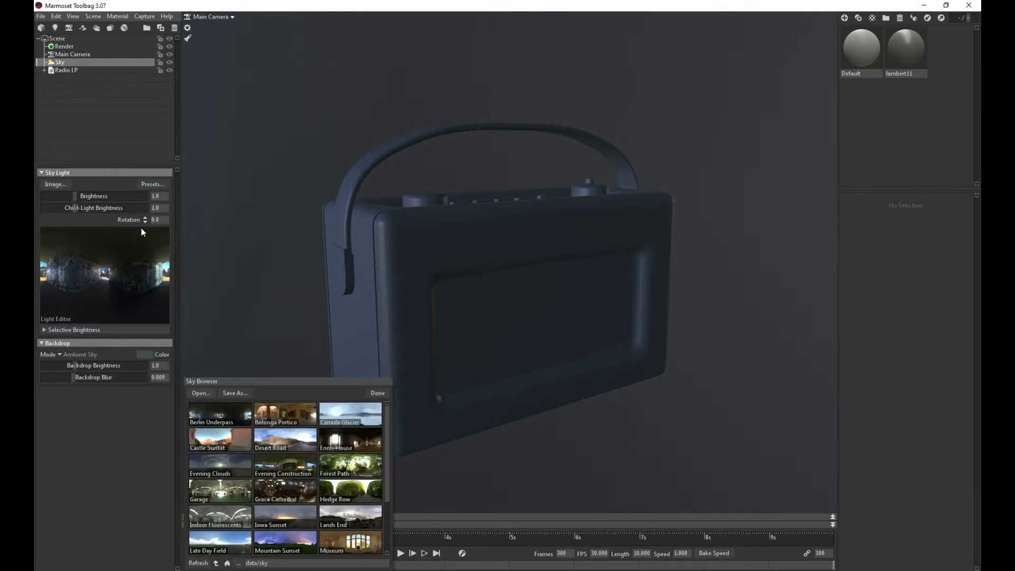
pyautogui.click(283, 423)
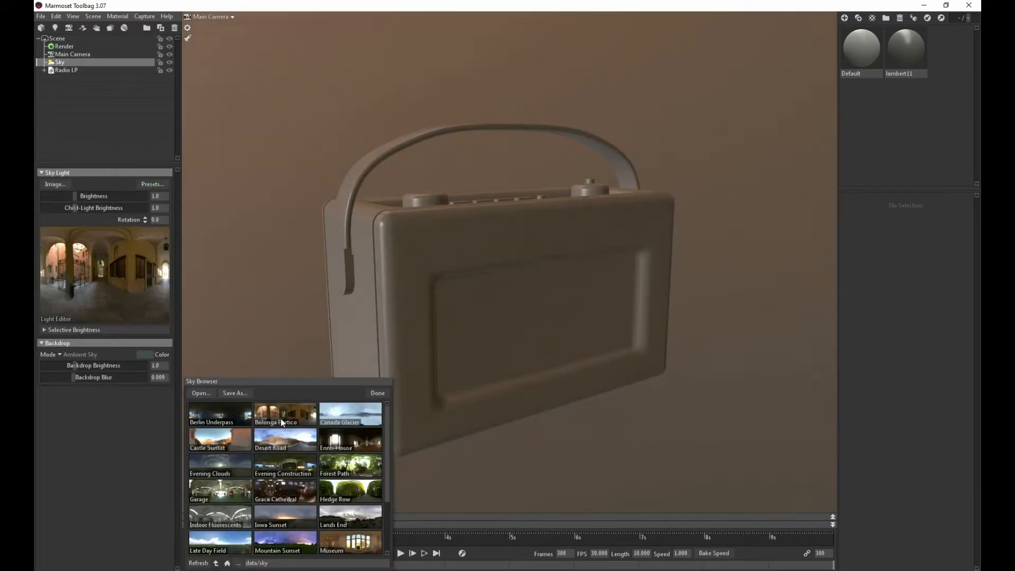
pyautogui.click(344, 410)
pyautogui.click(293, 446)
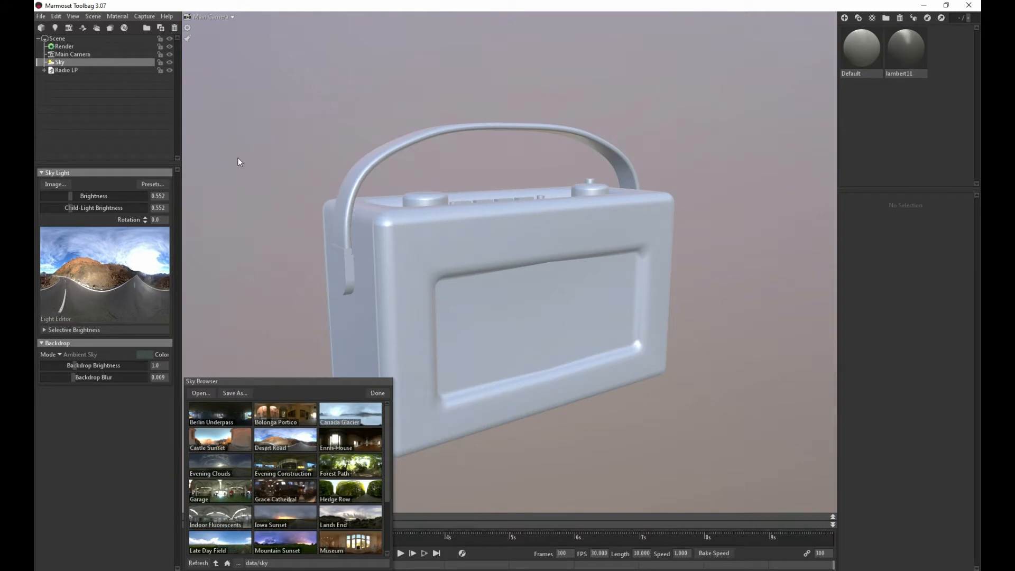
pyautogui.moveTo(238, 158); pyautogui.dragTo(242, 200)
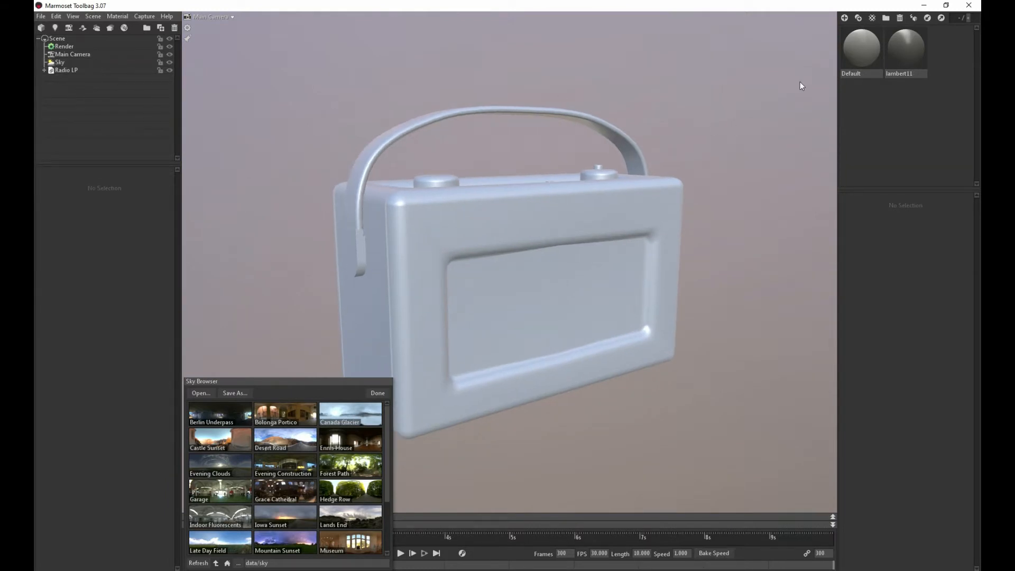
# - Assign the lambert11 material to the whole Radio LP model and load Radio LP_1001_Normal.tga as its normal map
pyautogui.moveTo(896, 52); pyautogui.dragTo(68, 72)
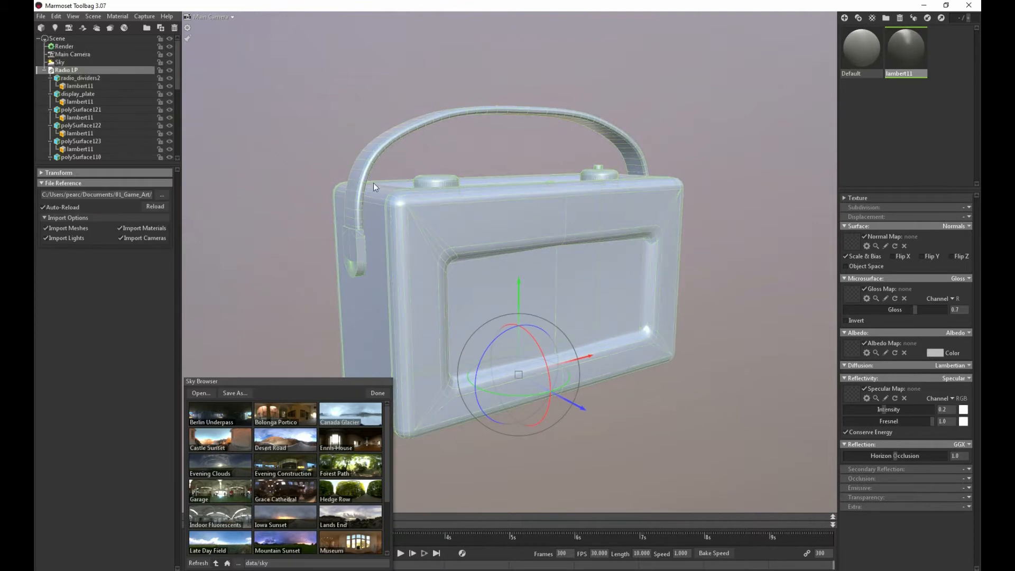
pyautogui.click(851, 242)
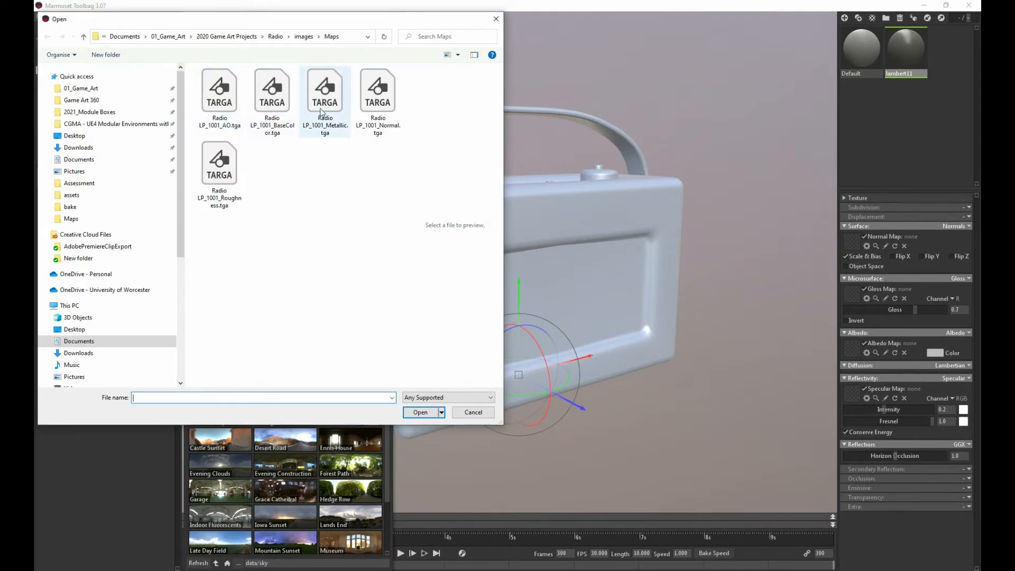
pyautogui.click(387, 103)
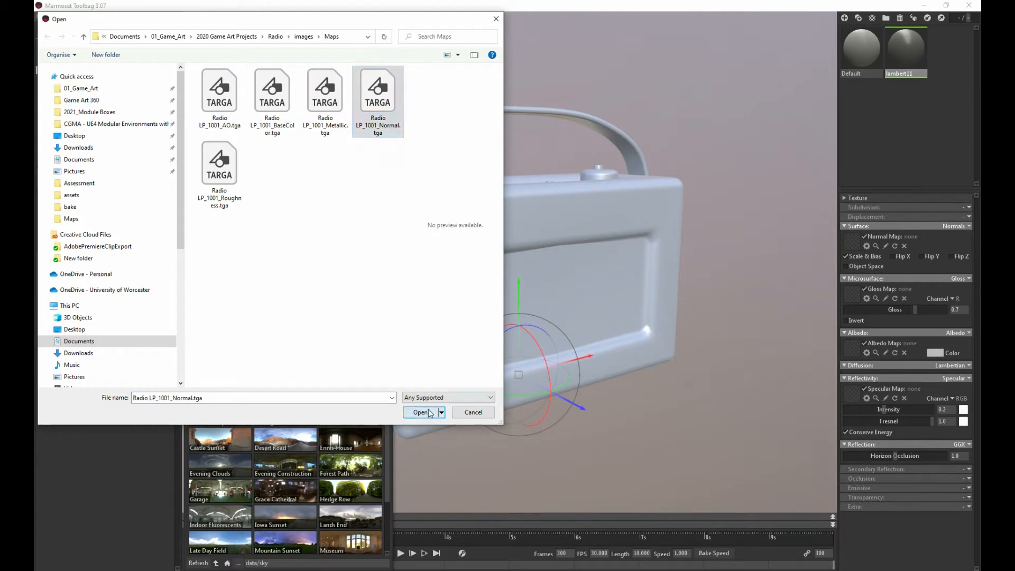
pyautogui.click(420, 413)
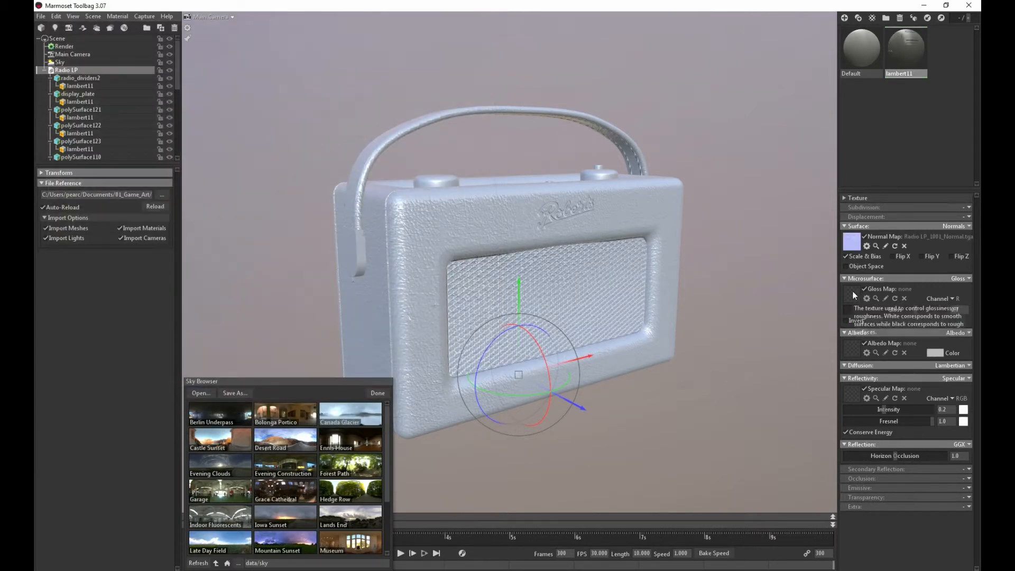
# - Switch the lambert11 microsurface to Roughness and load Radio LP_1001_Roughness.tga as its roughness map
pyautogui.click(959, 278)
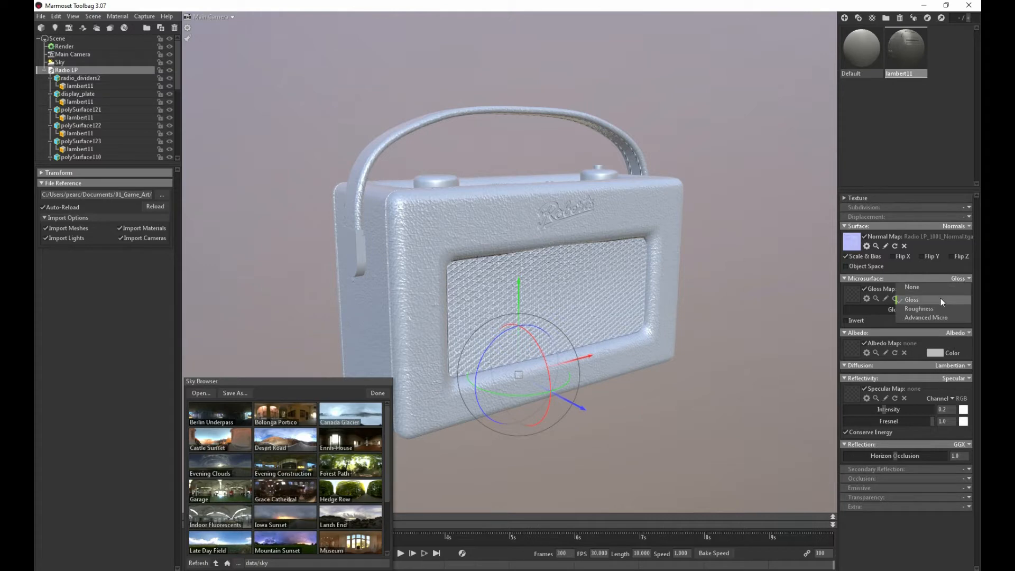
pyautogui.click(916, 312)
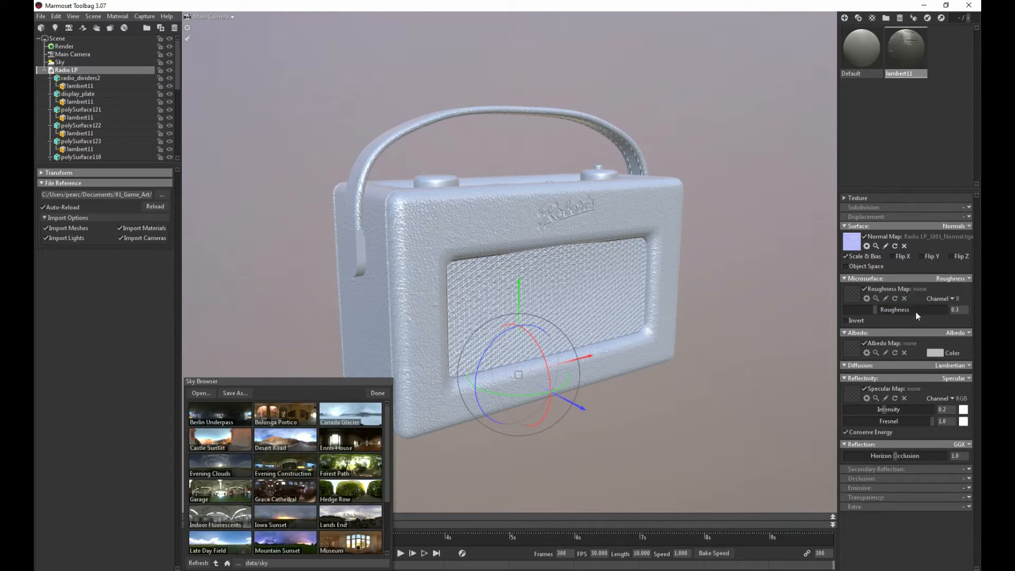
pyautogui.click(849, 295)
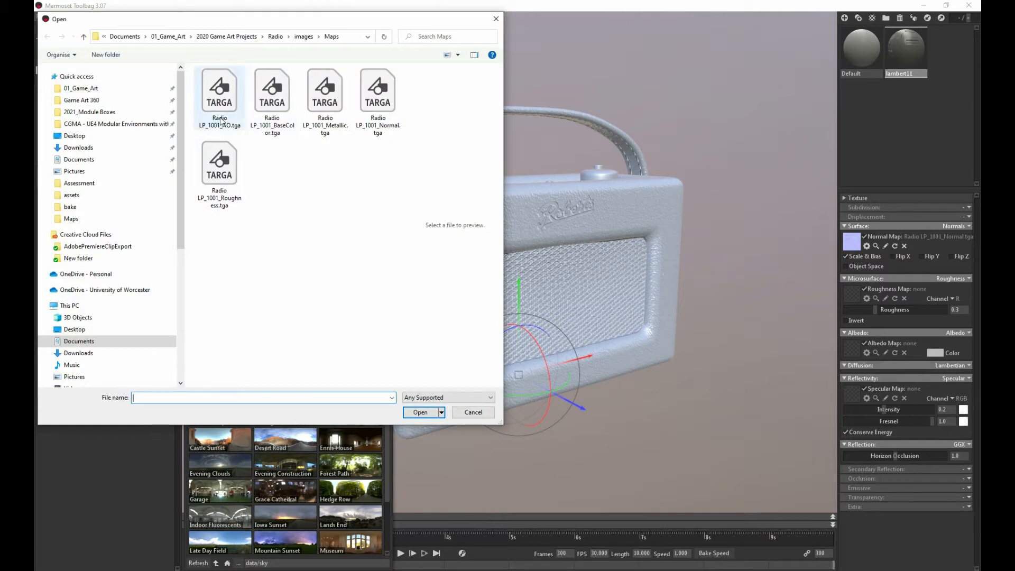
pyautogui.click(212, 180)
pyautogui.click(420, 412)
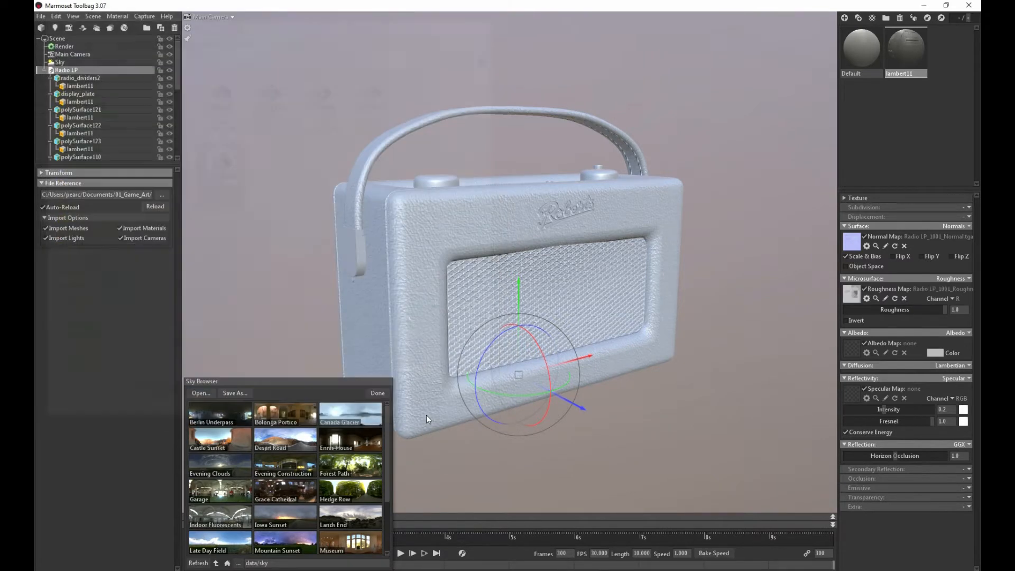
# - Load Radio LP_1001_BaseColor.tga as the lambert11 material's albedo map
pyautogui.click(849, 349)
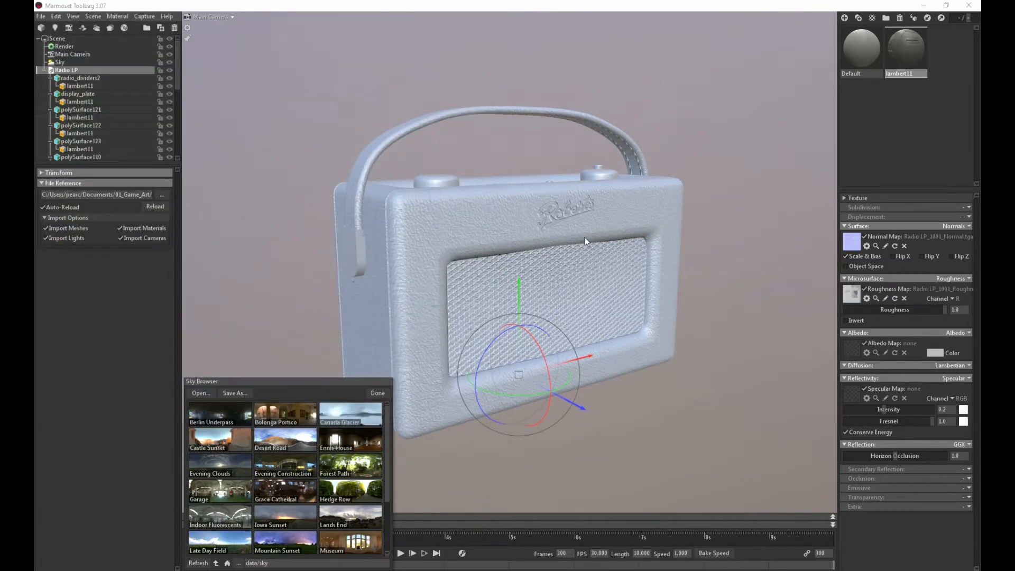
pyautogui.click(272, 101)
pyautogui.click(420, 412)
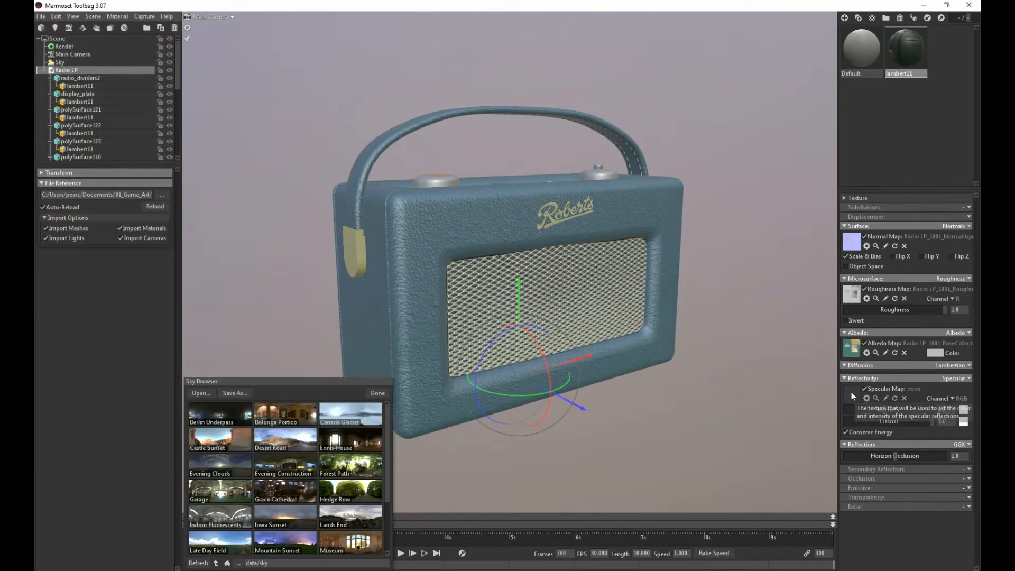
# - Switch the lambert11 reflectivity to Metalness and load Radio LP_1001_Metallic.tga as its metalness map
pyautogui.click(851, 394)
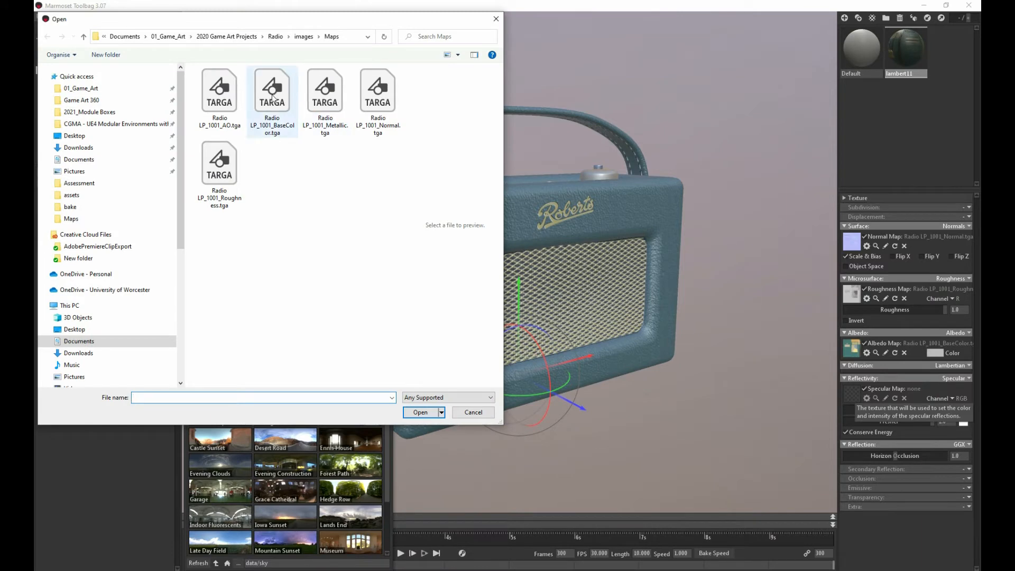
pyautogui.click(955, 378)
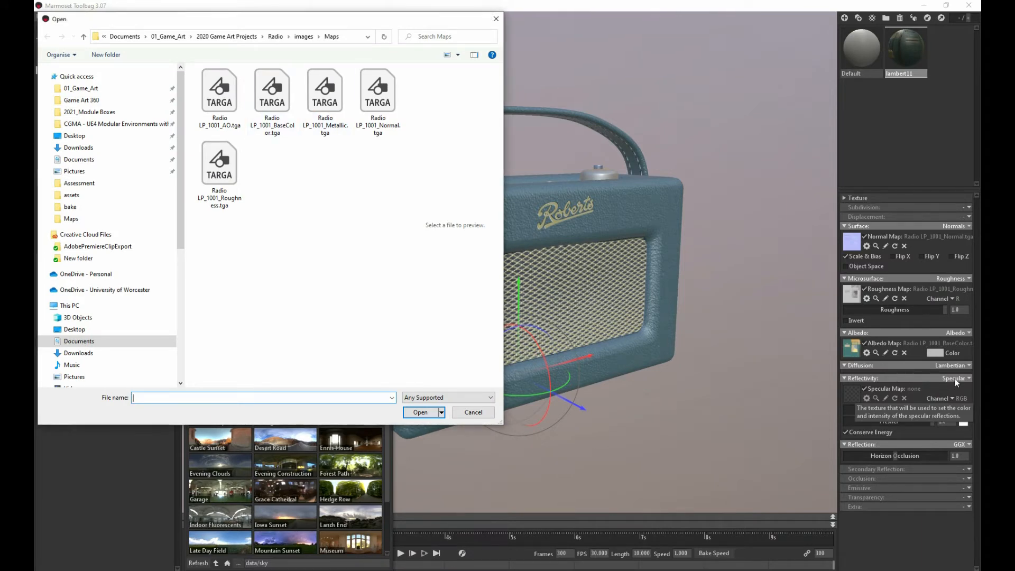
pyautogui.click(496, 19)
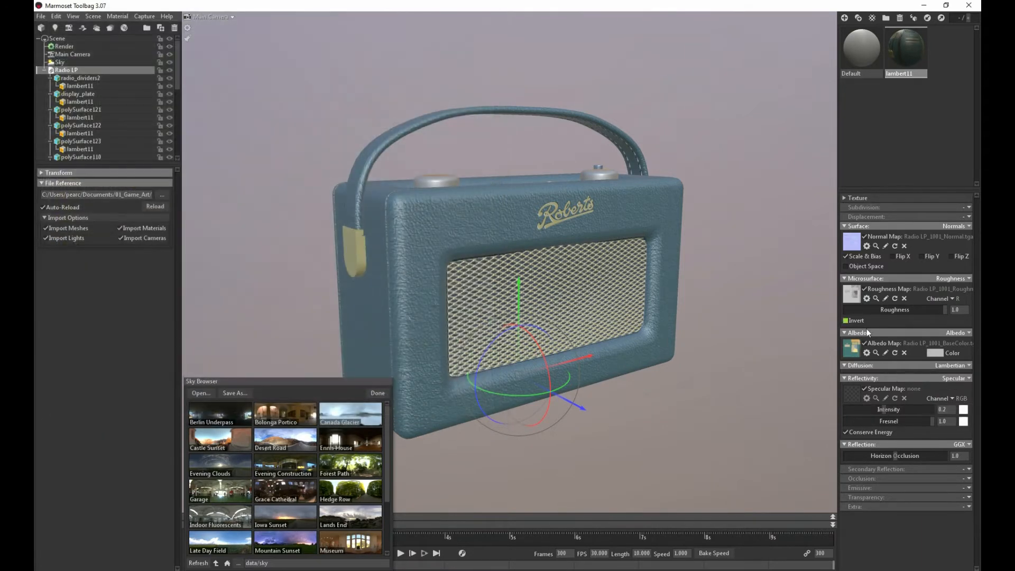
pyautogui.click(949, 379)
pyautogui.click(934, 406)
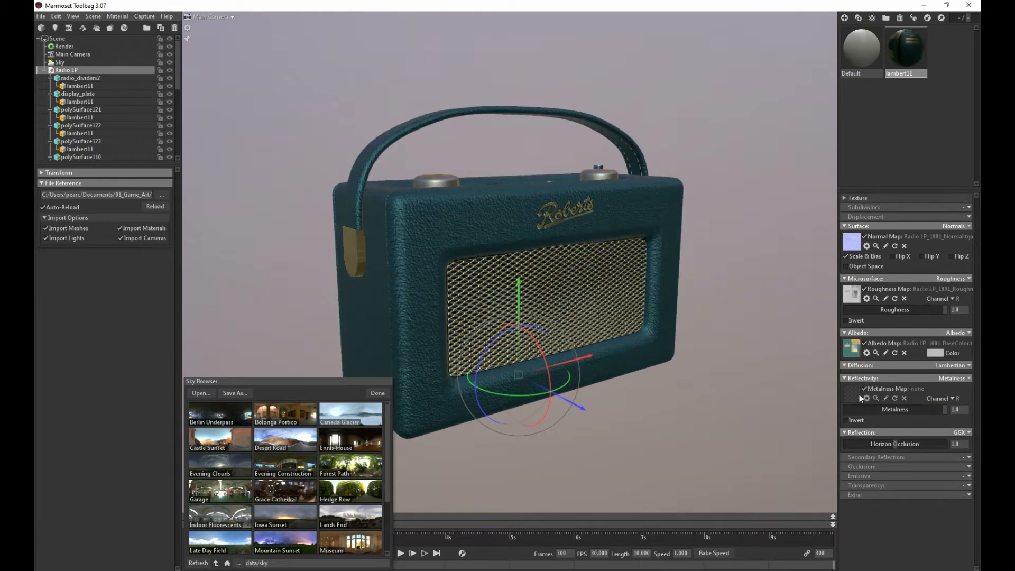
pyautogui.click(853, 392)
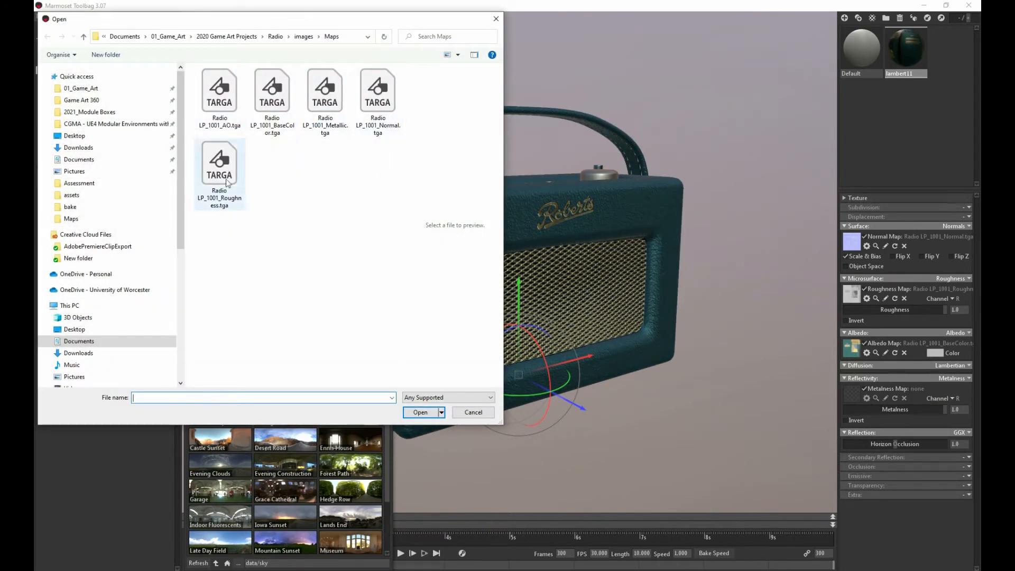
pyautogui.click(332, 104)
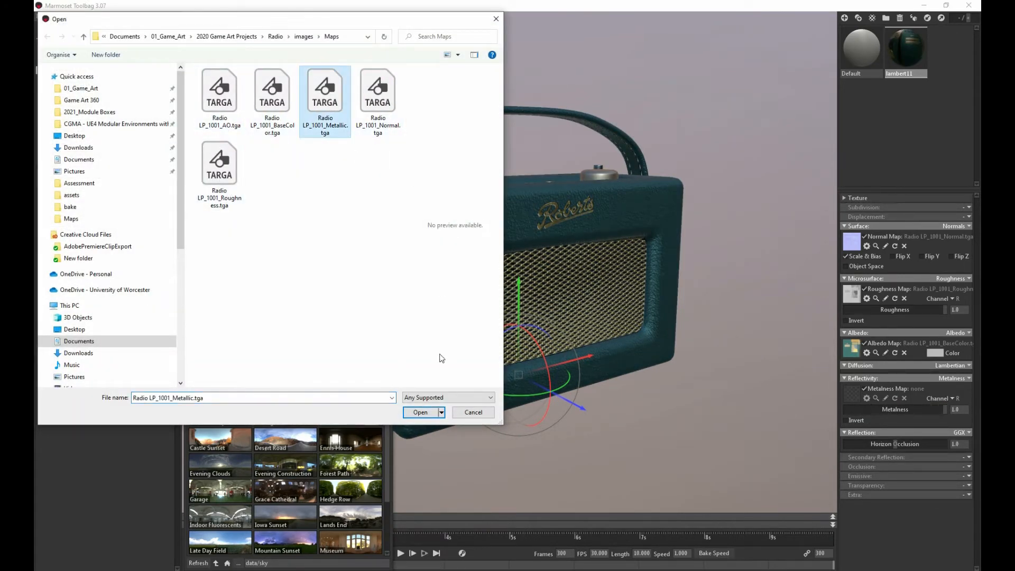
pyautogui.click(421, 412)
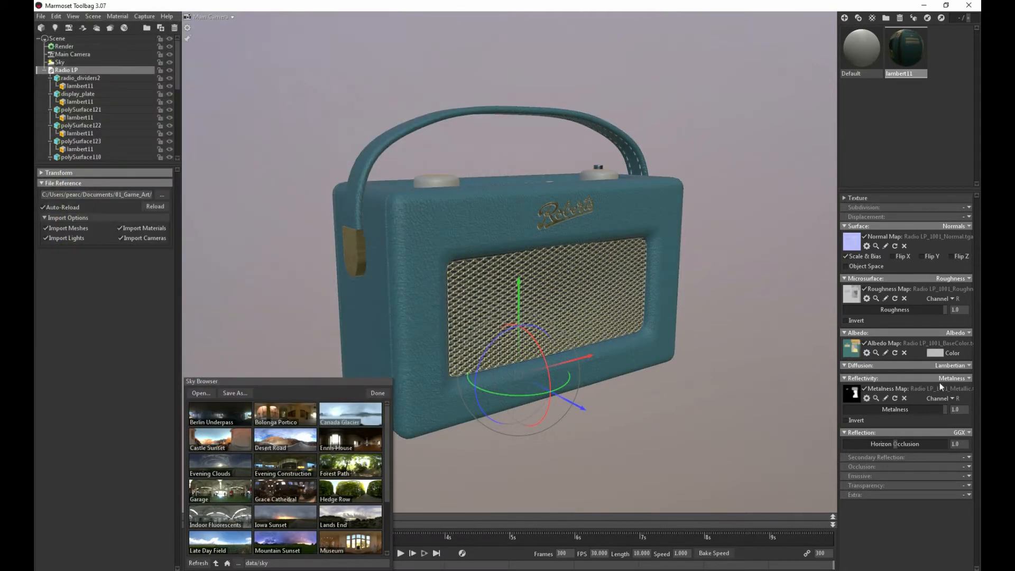
# - Enable occlusion on the lambert11 material and load Radio LP_1001_AO.tga as its occlusion map
pyautogui.click(969, 467)
pyautogui.click(937, 487)
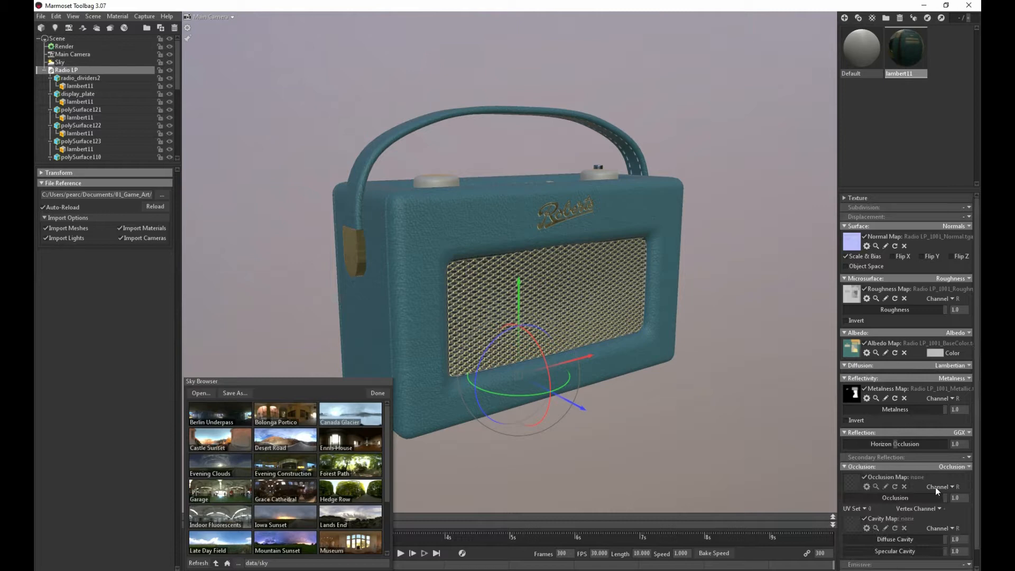
pyautogui.click(856, 481)
pyautogui.click(220, 97)
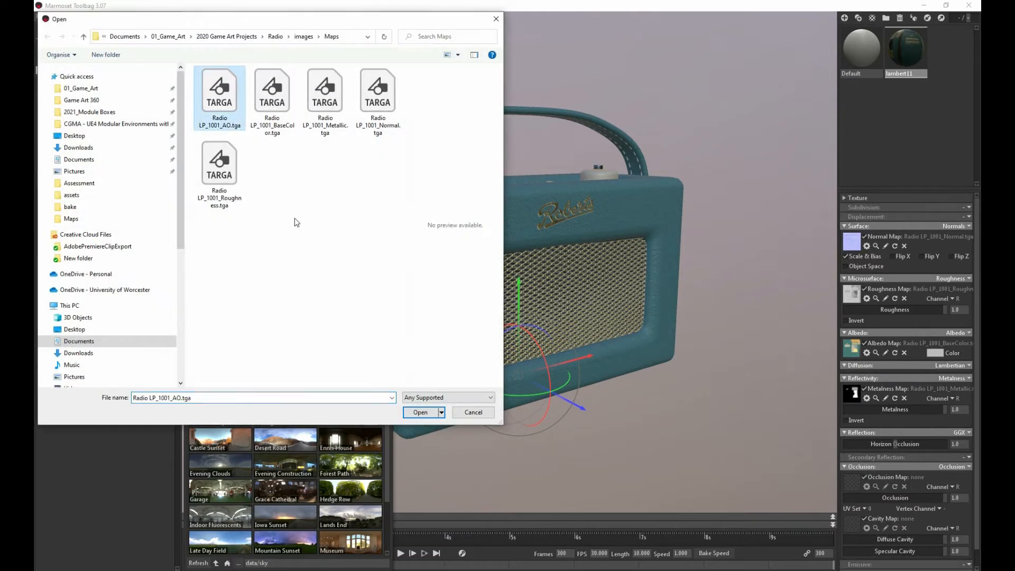
pyautogui.click(418, 413)
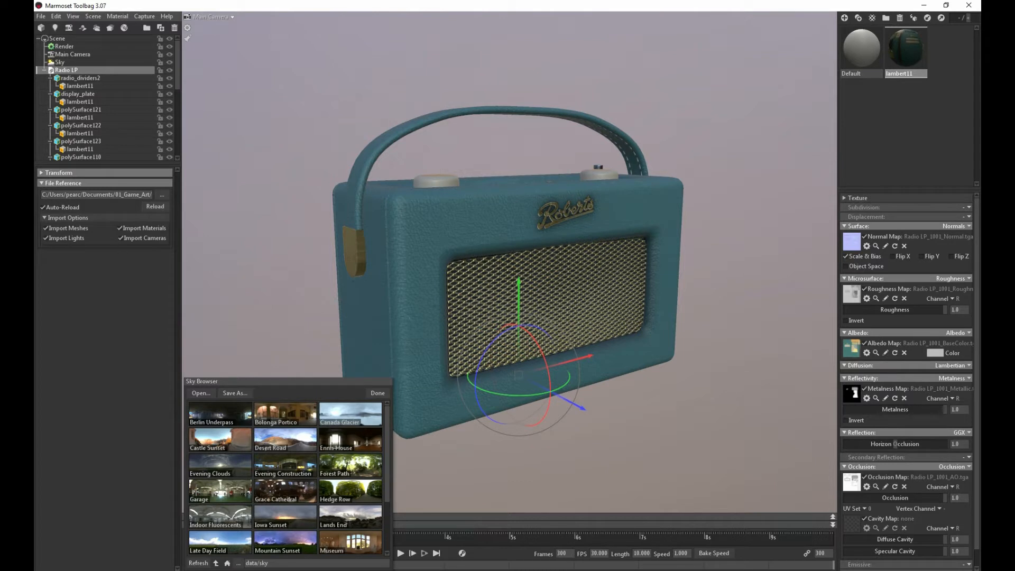
# - Set the render's viewport resolution to 2:1 (Double) and enable High DPI
pyautogui.click(74, 46)
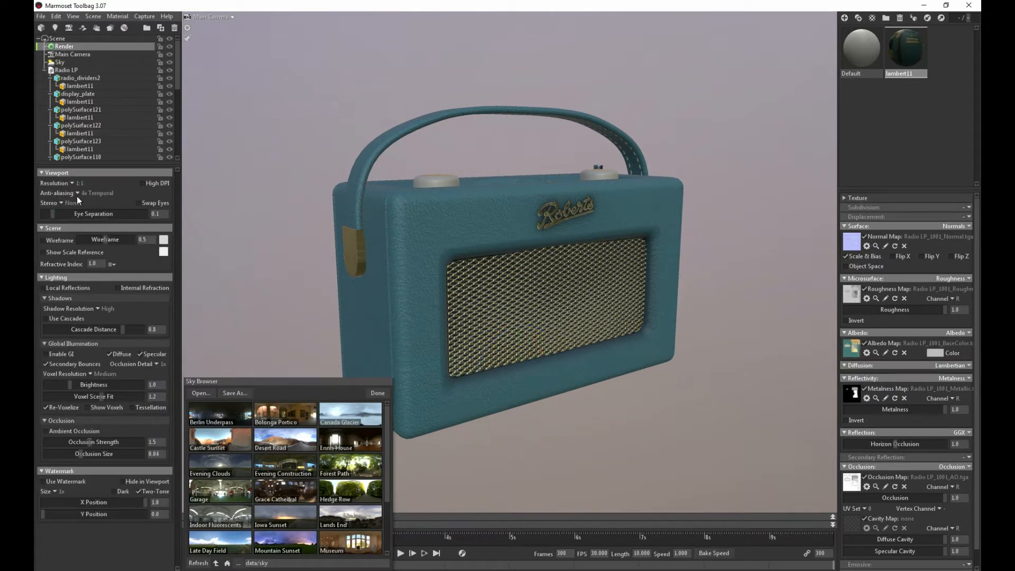
pyautogui.click(71, 183)
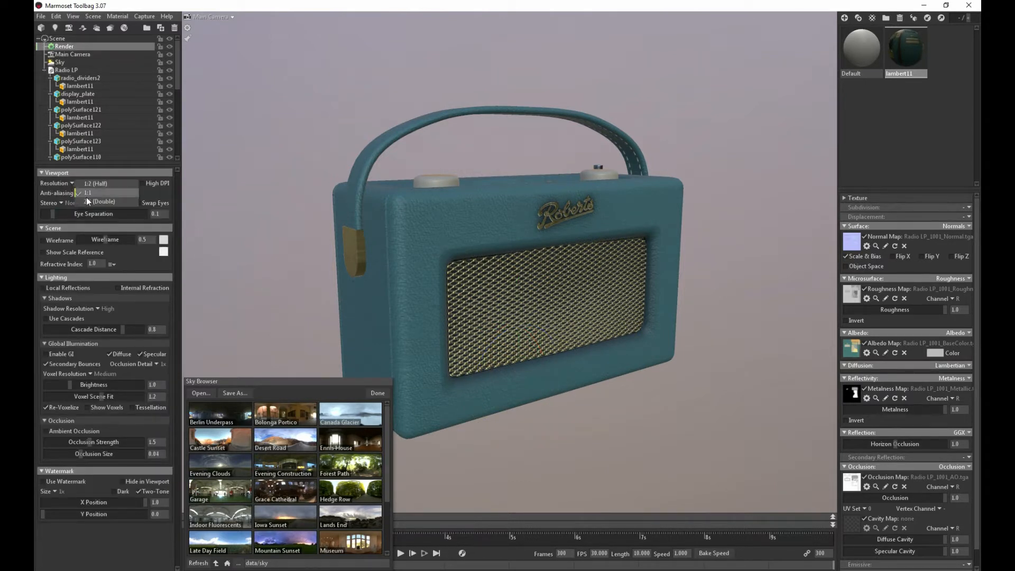
pyautogui.click(87, 201)
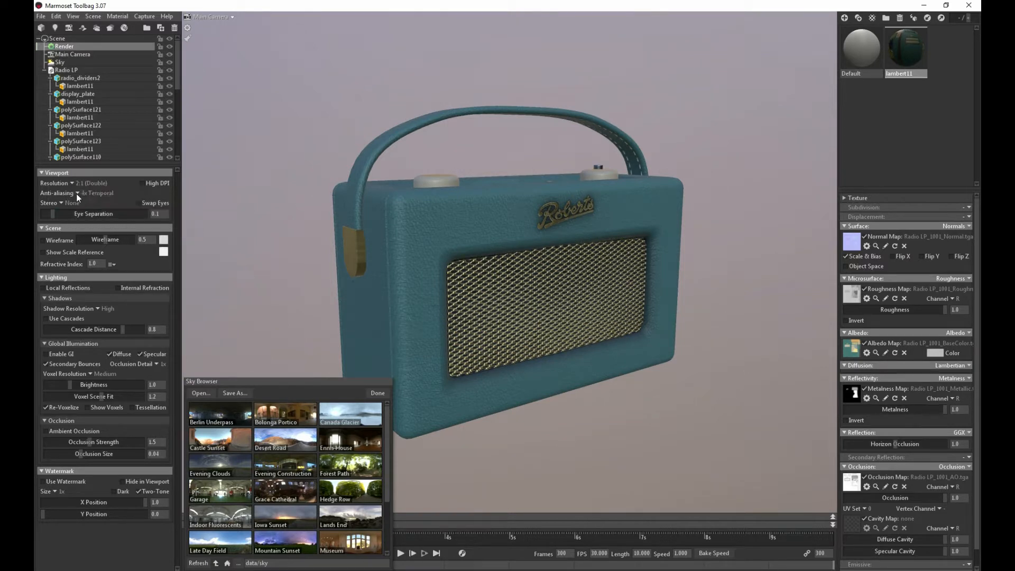
pyautogui.click(142, 184)
# - Preview the radio's wireframe overlay, turn it off again and close the sky browser
pyautogui.click(41, 241)
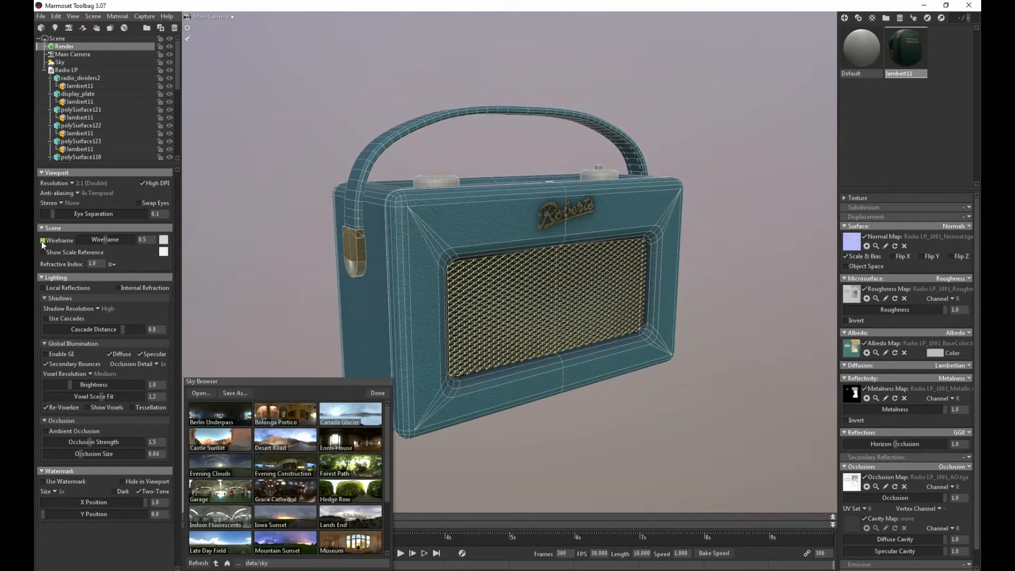
pyautogui.click(41, 241)
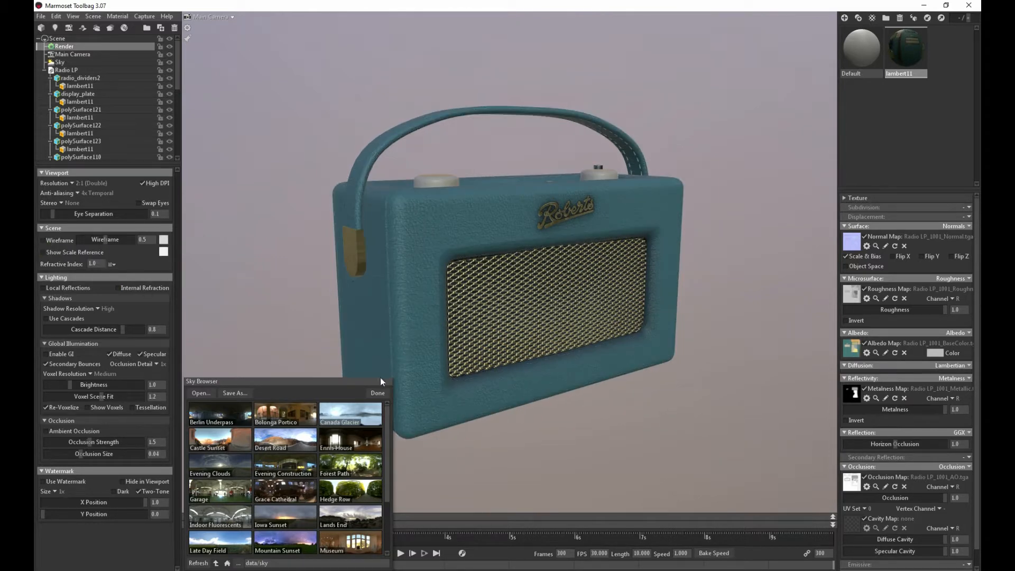
pyautogui.click(377, 393)
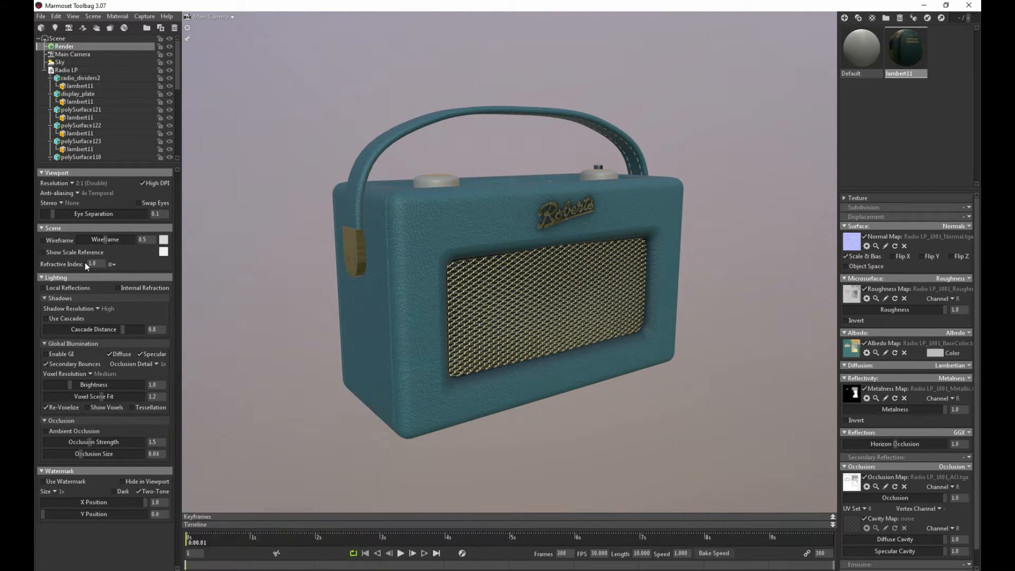
# - Enable local reflections and internal refraction, and set the shadow resolution to Ludicrous
pyautogui.click(52, 290)
pyautogui.click(116, 289)
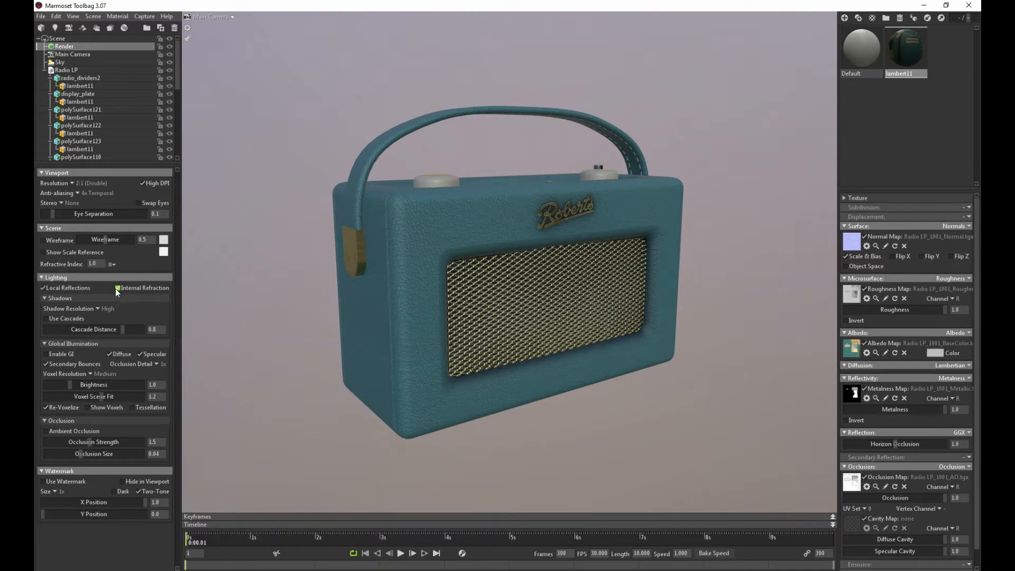
pyautogui.click(95, 308)
pyautogui.click(112, 325)
# - Enable global illumination and ambient occlusion in the render settings
pyautogui.click(55, 354)
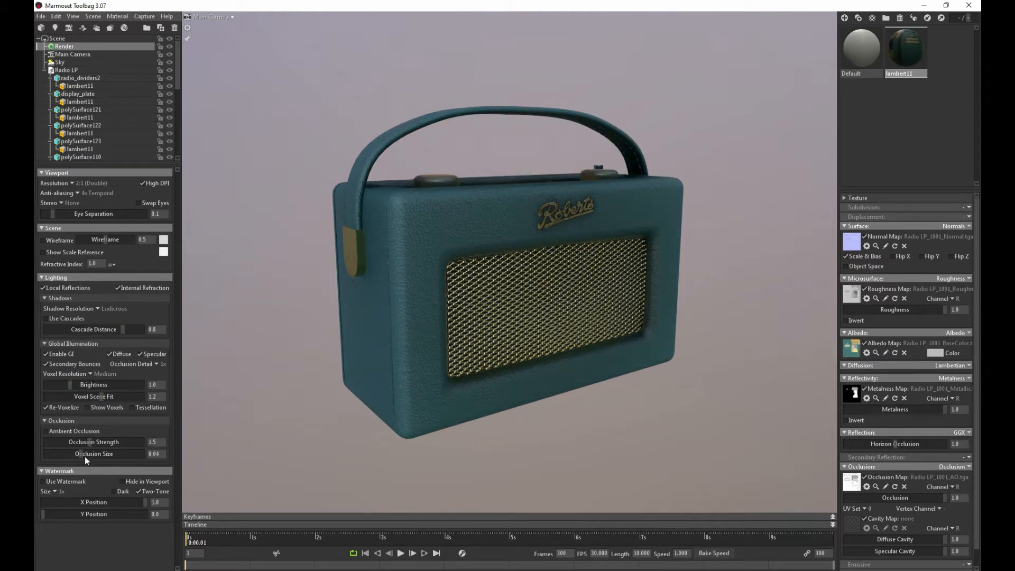
pyautogui.click(54, 430)
pyautogui.moveTo(446, 225)
pyautogui.mouseDown()
pyautogui.moveTo(335, 276)
pyautogui.moveTo(390, 245)
pyautogui.moveTo(270, 272)
pyautogui.moveTo(576, 240)
pyautogui.moveTo(399, 233)
pyautogui.moveTo(380, 297)
pyautogui.moveTo(429, 233)
pyautogui.mouseUp()
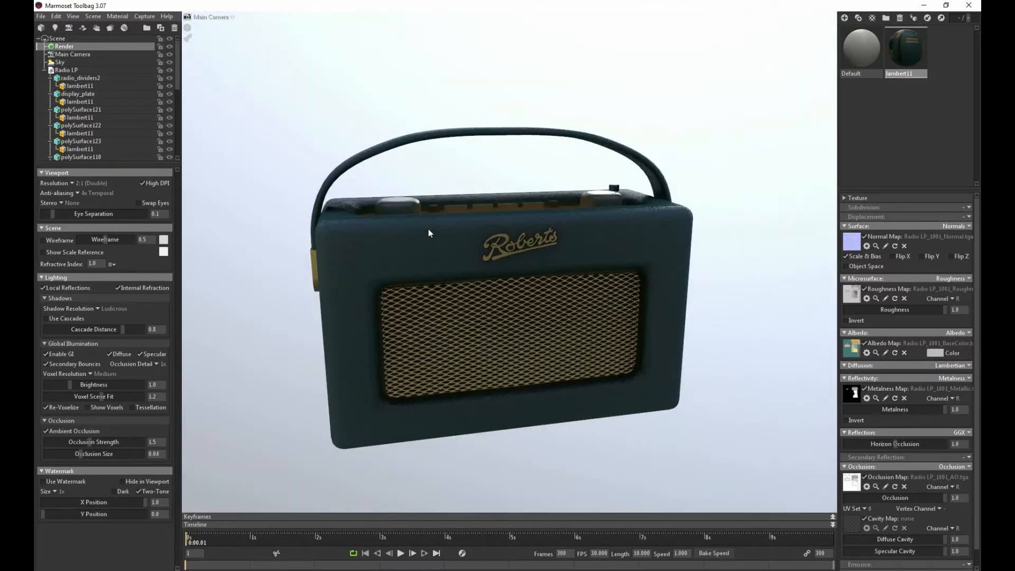
# - Try the Canada Glacier sky preset on the radio and rotate the sky lighting around it
pyautogui.click(60, 61)
pyautogui.click(152, 184)
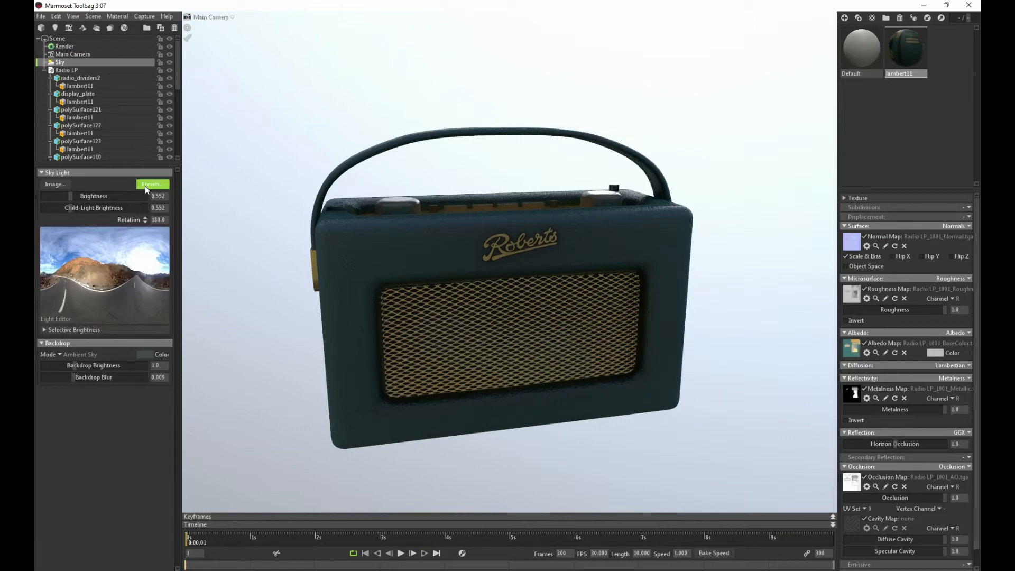
pyautogui.click(334, 423)
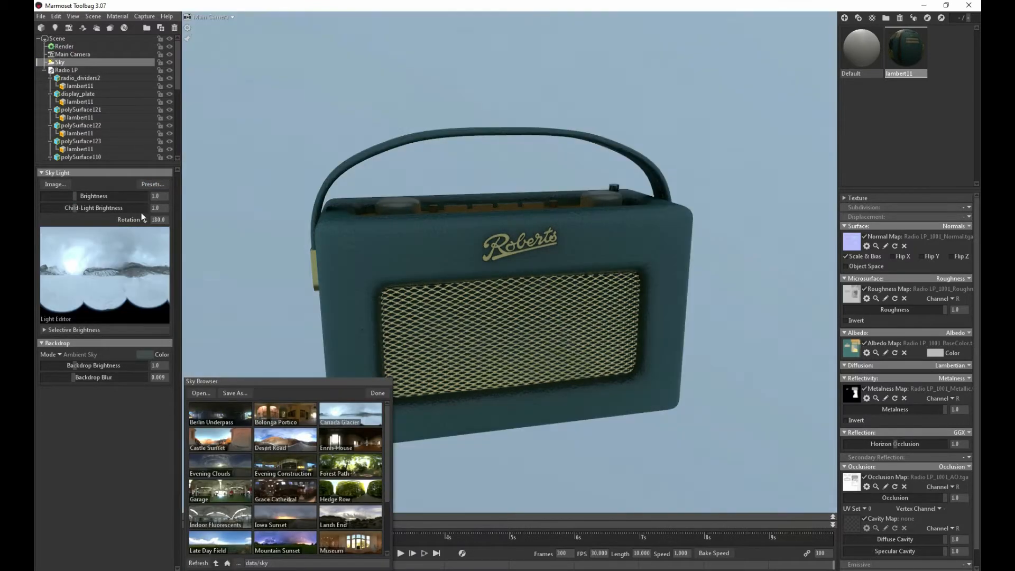
pyautogui.keyDown('shift'); pyautogui.moveTo(220, 243); pyautogui.dragTo(634, 193); pyautogui.keyUp('shift')
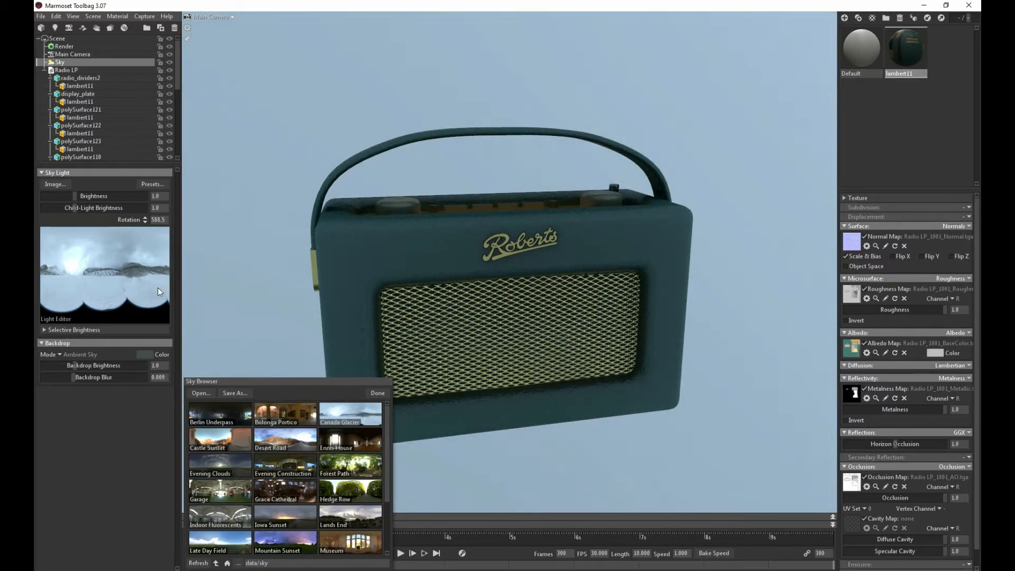
pyautogui.keyDown('shift'); pyautogui.moveTo(191, 249); pyautogui.dragTo(425, 183); pyautogui.keyUp('shift')
pyautogui.keyDown('alt'); pyautogui.moveTo(280, 231); pyautogui.dragTo(285, 214); pyautogui.keyUp('alt')
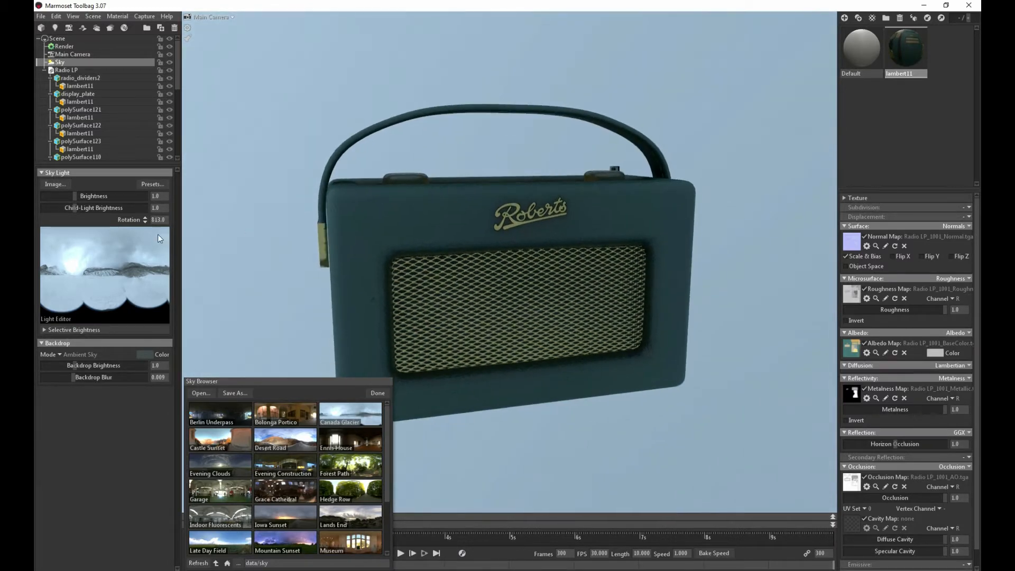
# - Try the Castle Sunset, Desert Road and Ennis House sky presets, rotating the sky to check the light on the radio
pyautogui.click(220, 440)
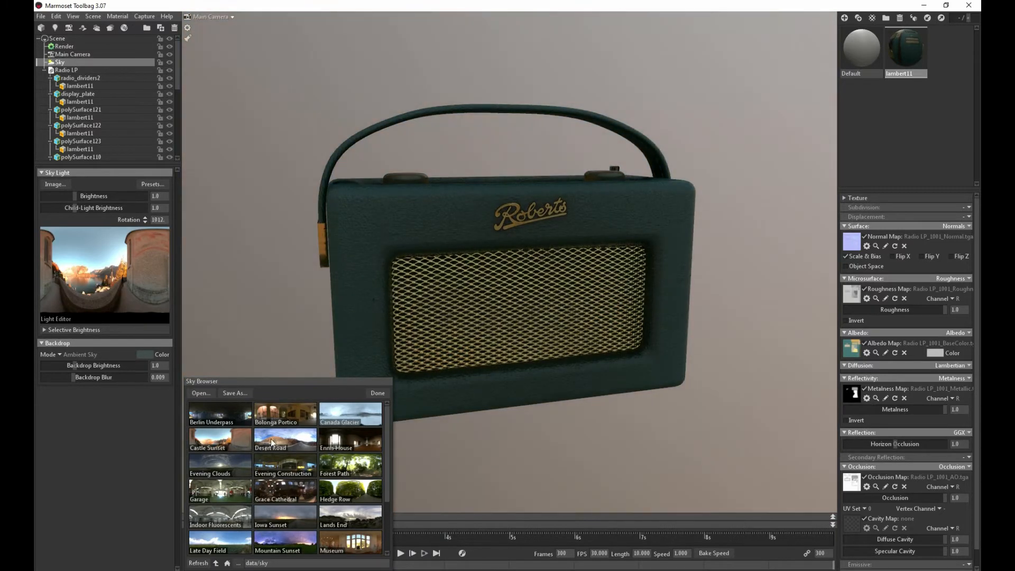
pyautogui.click(270, 439)
pyautogui.click(374, 281)
pyautogui.click(340, 443)
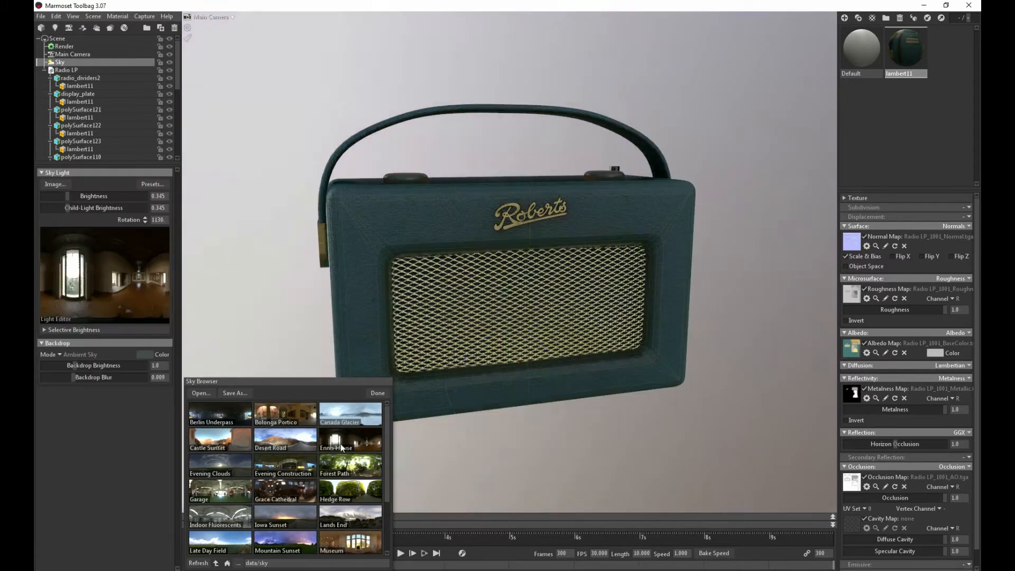
pyautogui.click(347, 276)
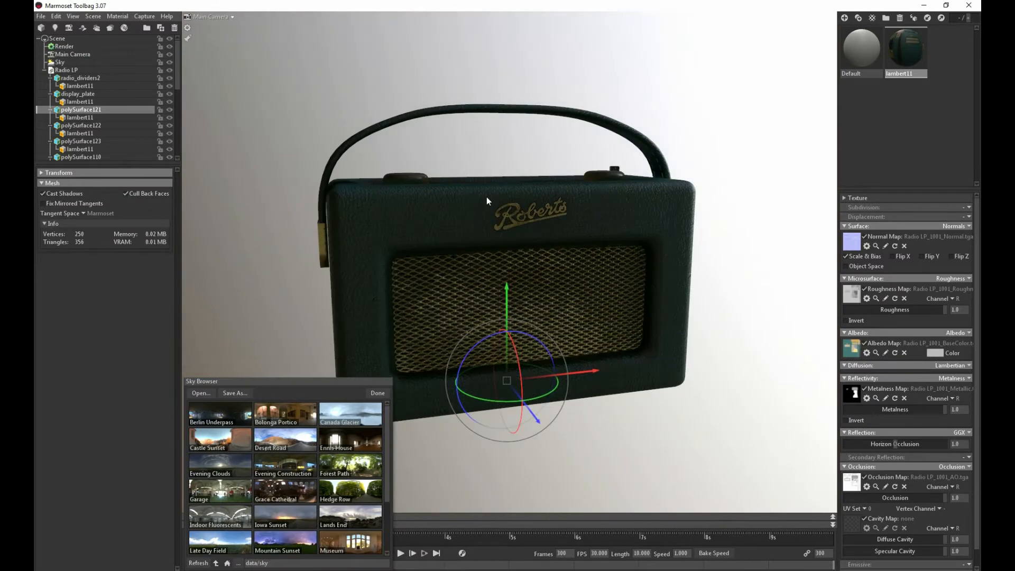
pyautogui.keyDown('shift'); pyautogui.moveTo(486, 197); pyautogui.dragTo(748, 333); pyautogui.keyUp('shift')
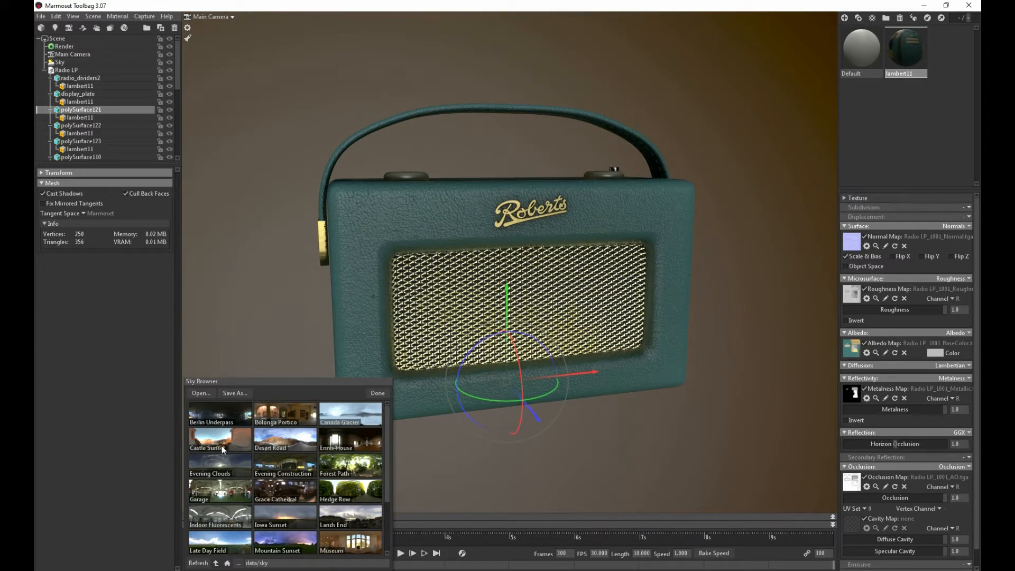
# - Try the Evening Clouds, Evening Construction and Forest Path sky presets, rotating the sky to check the light on the radio
pyautogui.click(217, 465)
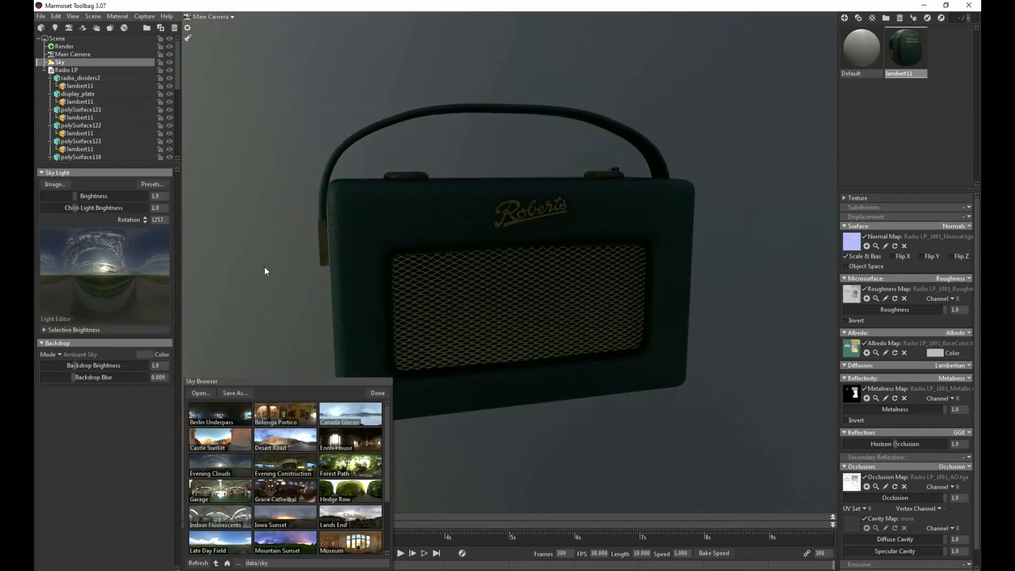
pyautogui.click(299, 466)
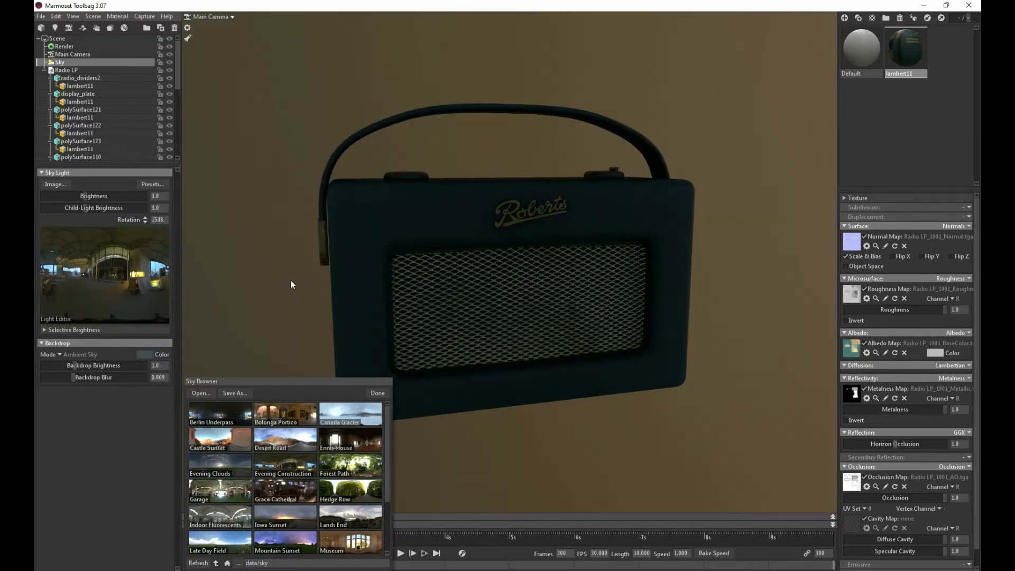
pyautogui.keyDown('shift'); pyautogui.moveTo(290, 282); pyautogui.dragTo(618, 254); pyautogui.keyUp('shift')
pyautogui.click(324, 466)
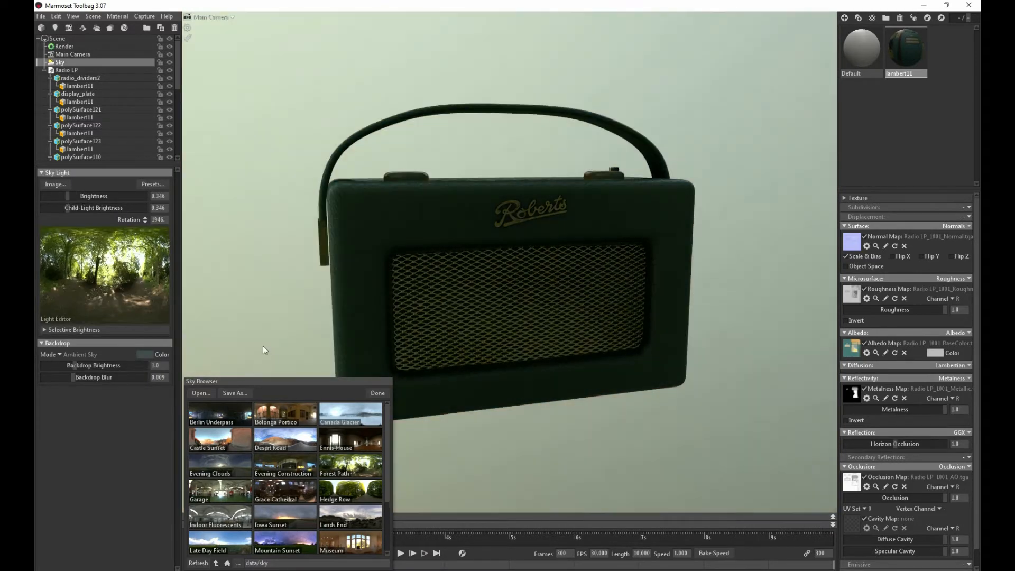
pyautogui.keyDown('shift'); pyautogui.moveTo(262, 346); pyautogui.dragTo(402, 370); pyautogui.keyUp('shift')
# - Try the Garage, Grace Cathedral and Hedge Row sky presets on the radio, rotating the sky lighting around it
pyautogui.click(219, 494)
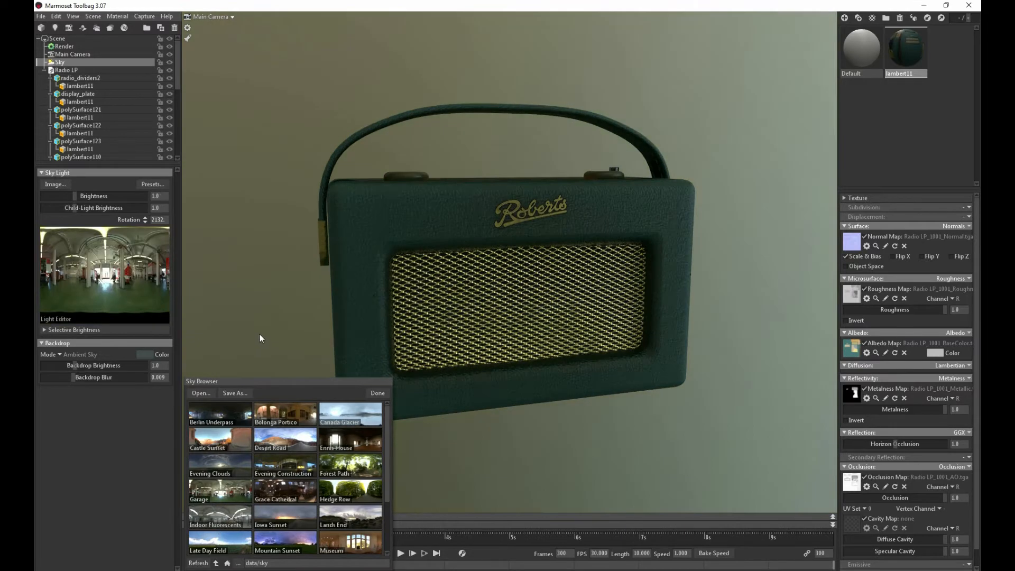
pyautogui.keyDown('shift'); pyautogui.moveTo(261, 332); pyautogui.dragTo(445, 392); pyautogui.keyUp('shift')
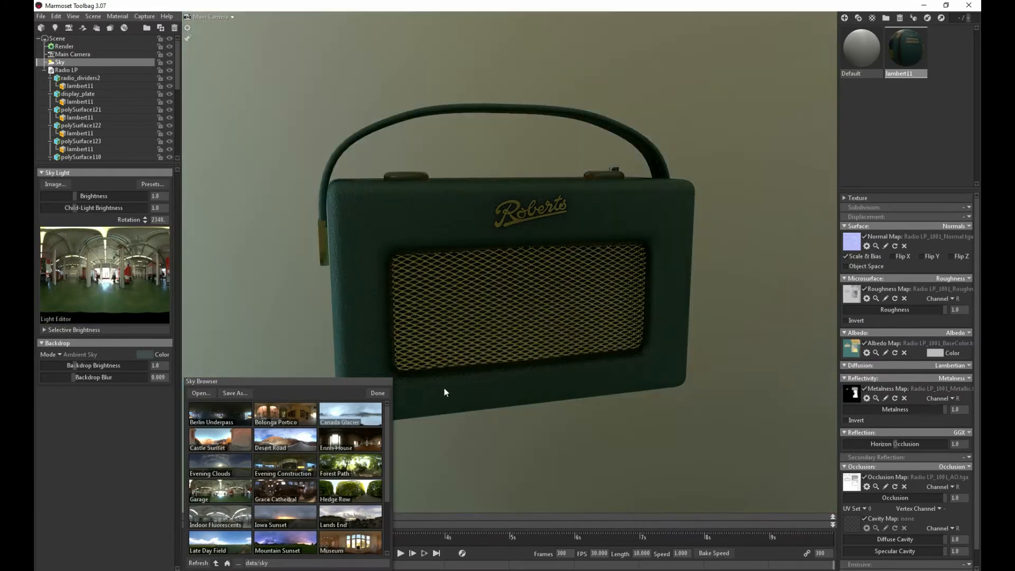
pyautogui.click(266, 497)
pyautogui.keyDown('shift'); pyautogui.moveTo(274, 342); pyautogui.dragTo(462, 306); pyautogui.keyUp('shift')
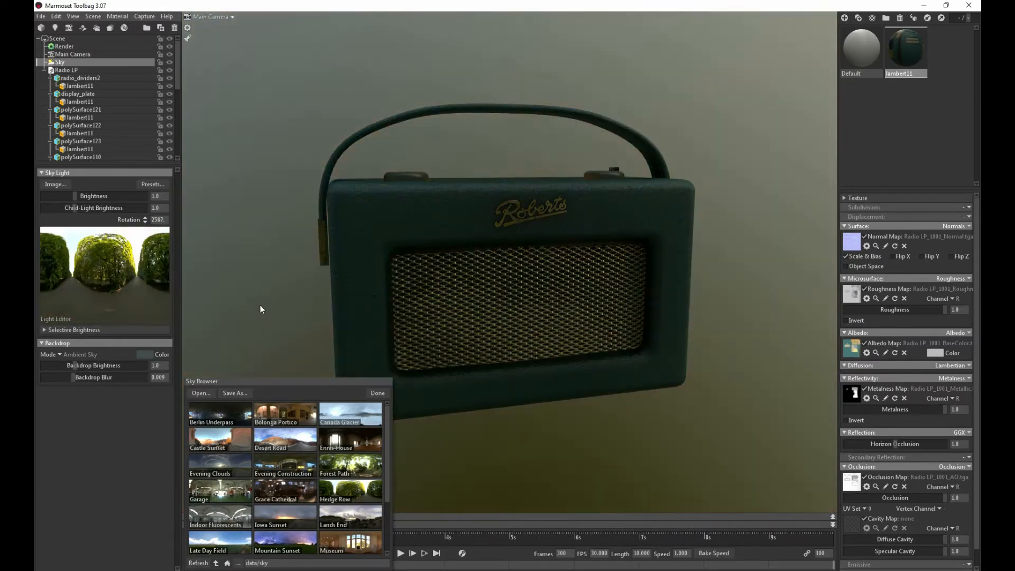
pyautogui.keyDown('shift'); pyautogui.moveTo(282, 305); pyautogui.dragTo(439, 328); pyautogui.keyUp('shift')
# - Try the Indoor Fluorescents, Iowa Sunset and Lands End sky presets, rotating the sky around the radio
pyautogui.scroll(-1, 407, 370)
pyautogui.scroll(-1, 257, 522)
pyautogui.click(228, 494)
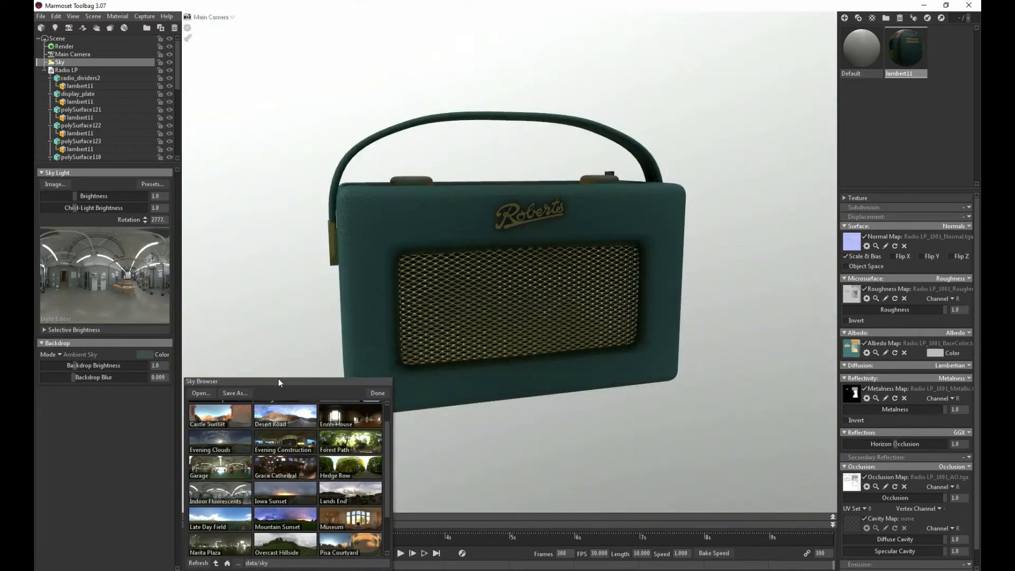
pyautogui.keyDown('shift'); pyautogui.moveTo(278, 378); pyautogui.dragTo(657, 292); pyautogui.keyUp('shift')
pyautogui.click(273, 491)
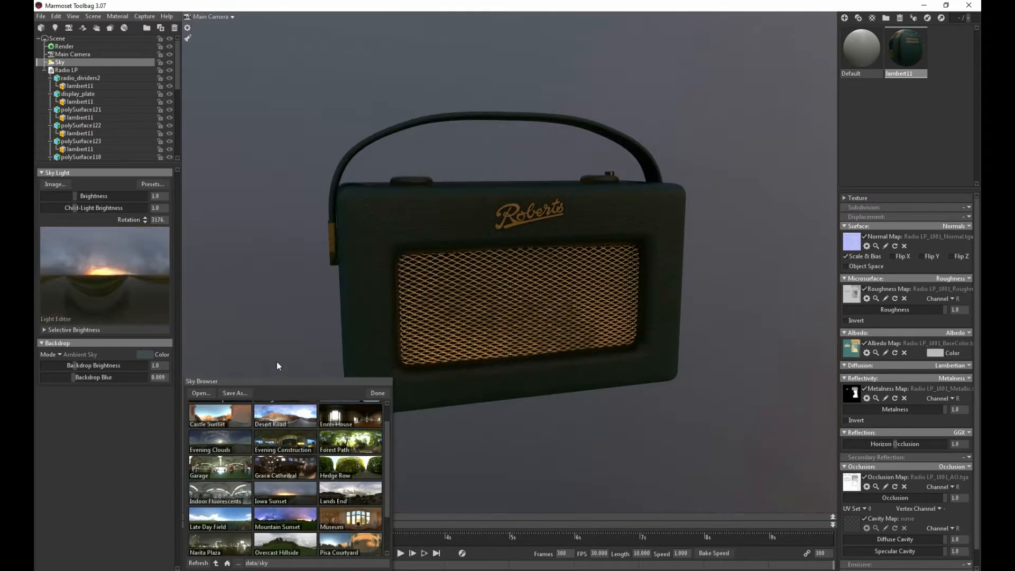
pyautogui.keyDown('shift'); pyautogui.moveTo(277, 365); pyautogui.dragTo(509, 308); pyautogui.keyUp('shift')
pyautogui.click(350, 492)
pyautogui.keyDown('shift'); pyautogui.moveTo(246, 304); pyautogui.dragTo(533, 267); pyautogui.keyUp('shift')
# - Try the Late Day Field, Mountain Sunset and Pisa Courtyard sky presets and rotate the sky to compare their light
pyautogui.scroll(-2, 297, 534)
pyautogui.click(244, 477)
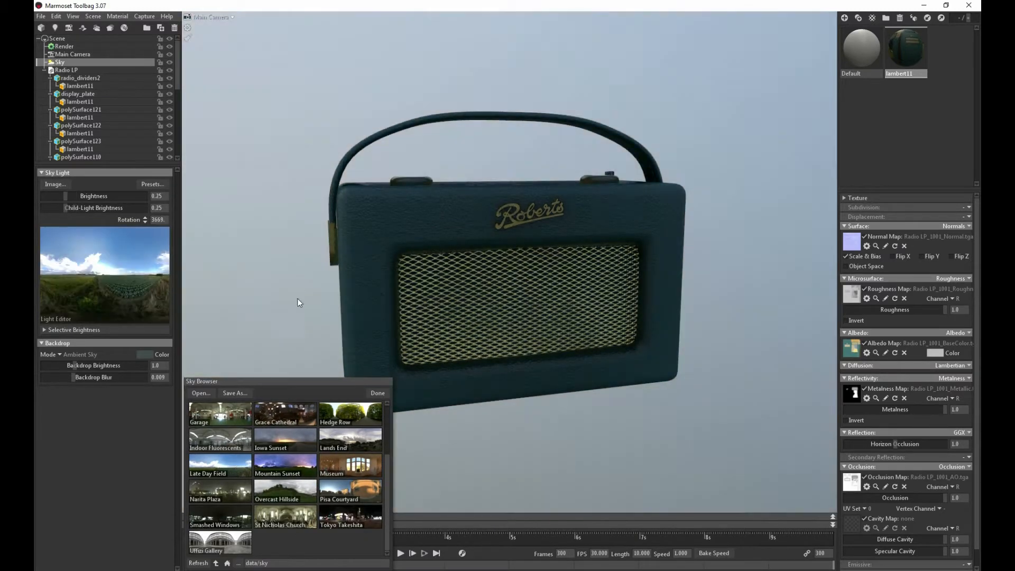
pyautogui.keyDown('shift'); pyautogui.moveTo(297, 298); pyautogui.dragTo(418, 317); pyautogui.keyUp('shift')
pyautogui.click(289, 474)
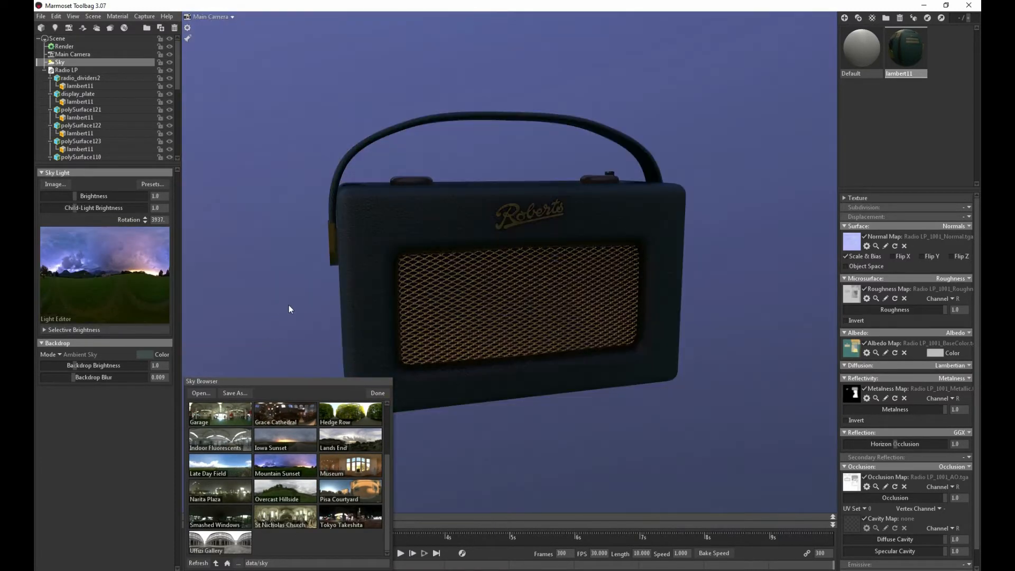
pyautogui.click(328, 499)
pyautogui.keyDown('shift'); pyautogui.moveTo(284, 277); pyautogui.dragTo(406, 478); pyautogui.keyUp('shift')
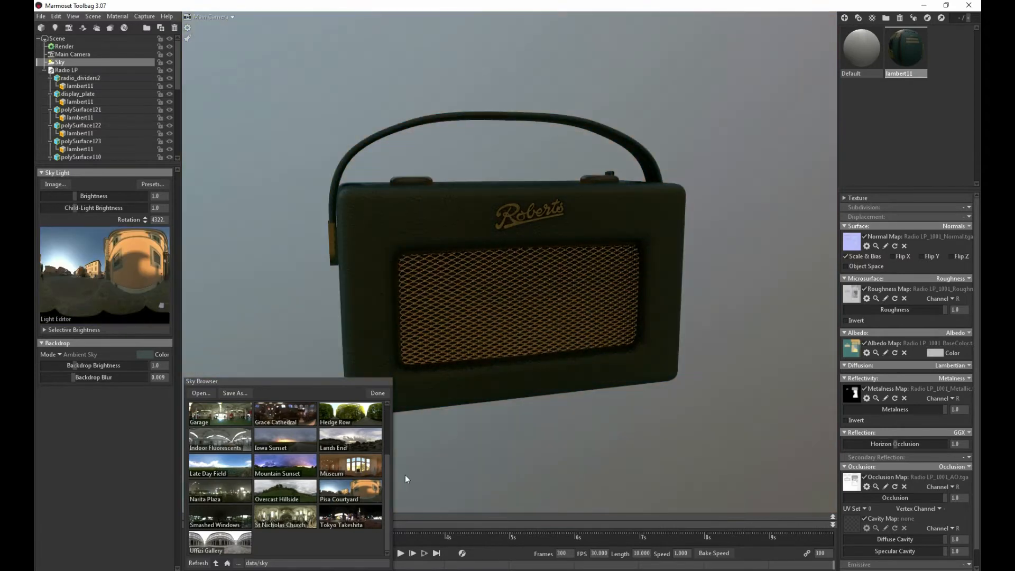
# - Try the Tokyo Takeshita sky preset, switch to Uffizi Gallery and rotate the sky around the radio
pyautogui.click(350, 518)
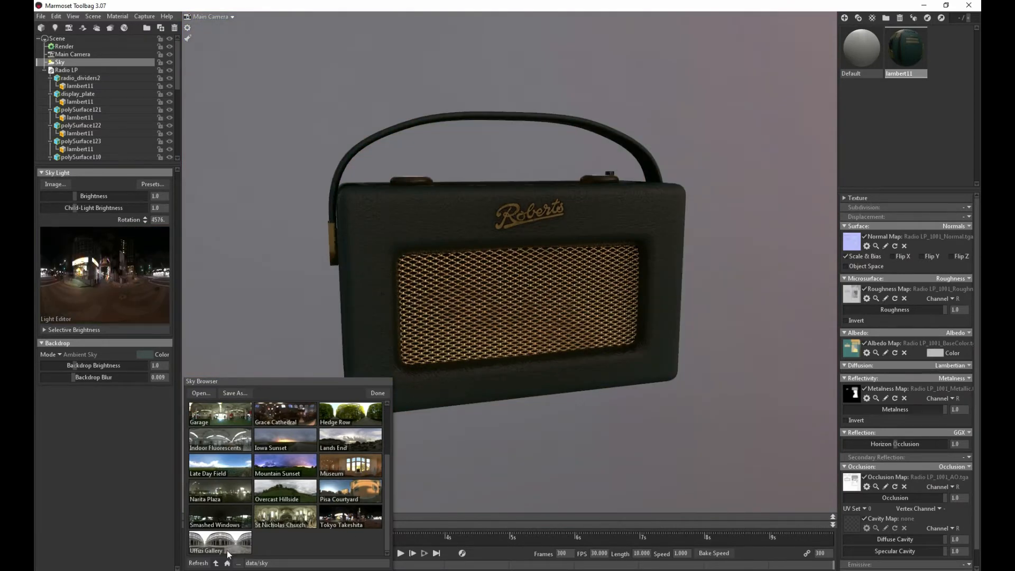
pyautogui.click(227, 547)
pyautogui.keyDown('shift'); pyautogui.moveTo(264, 362); pyautogui.dragTo(411, 328); pyautogui.keyUp('shift')
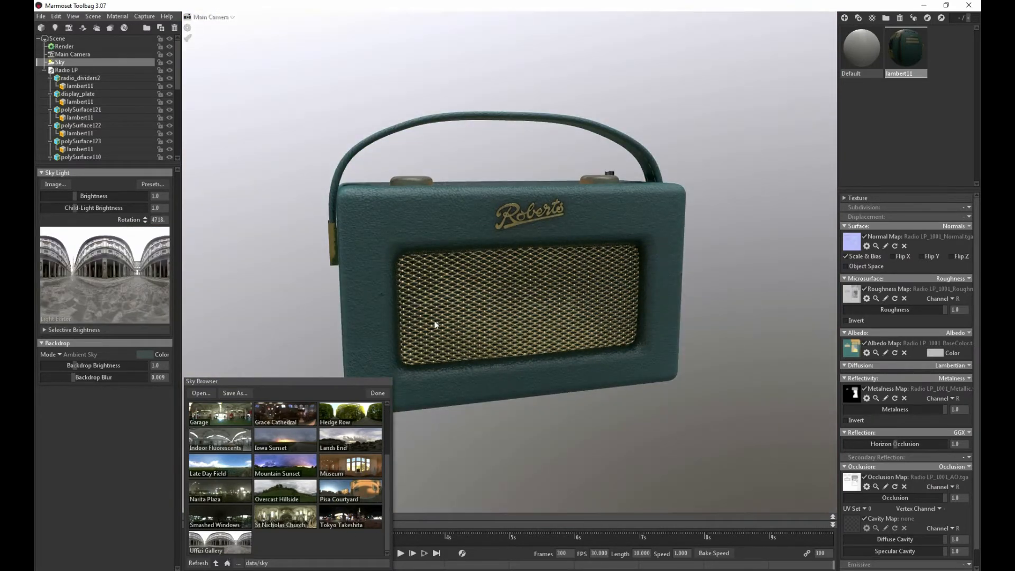
pyautogui.click(434, 321)
pyautogui.moveTo(290, 243); pyautogui.dragTo(218, 121)
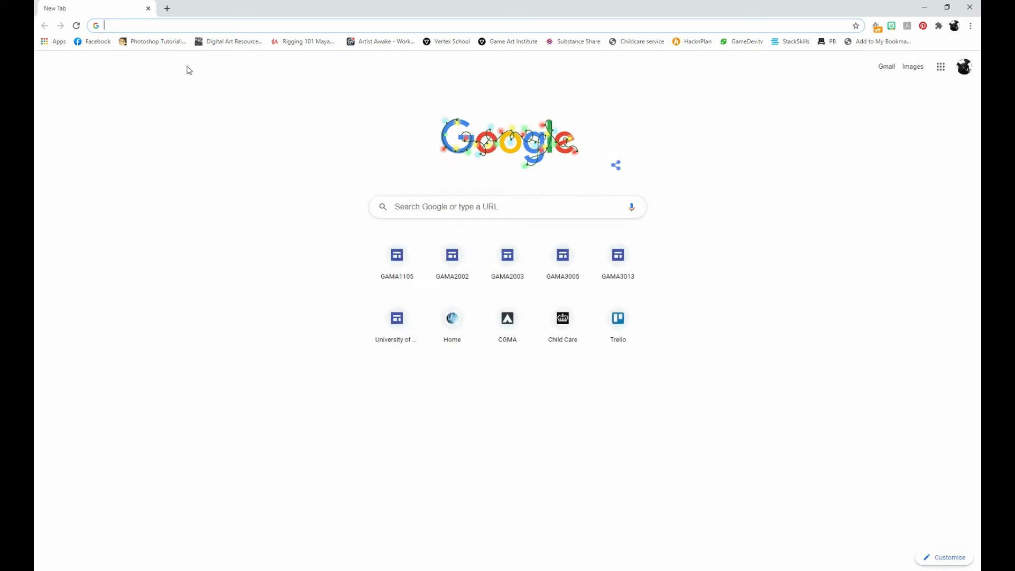
# - In Chrome, search Google for hdri haven, open the HDRI Haven site and show its Indoor HDRIs
pyautogui.click(179, 25)
pyautogui.write('hdri H')
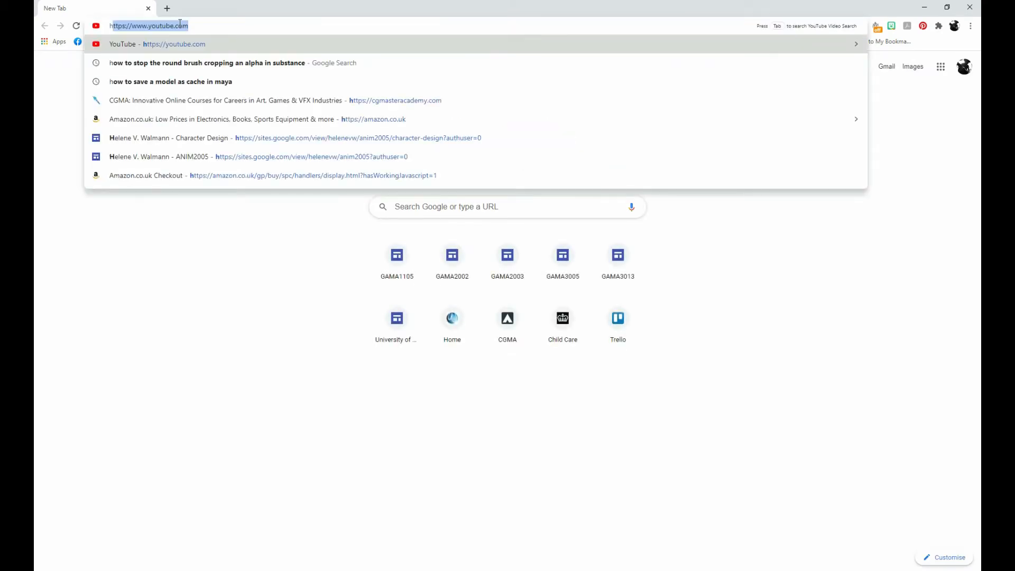
pyautogui.write('aven')
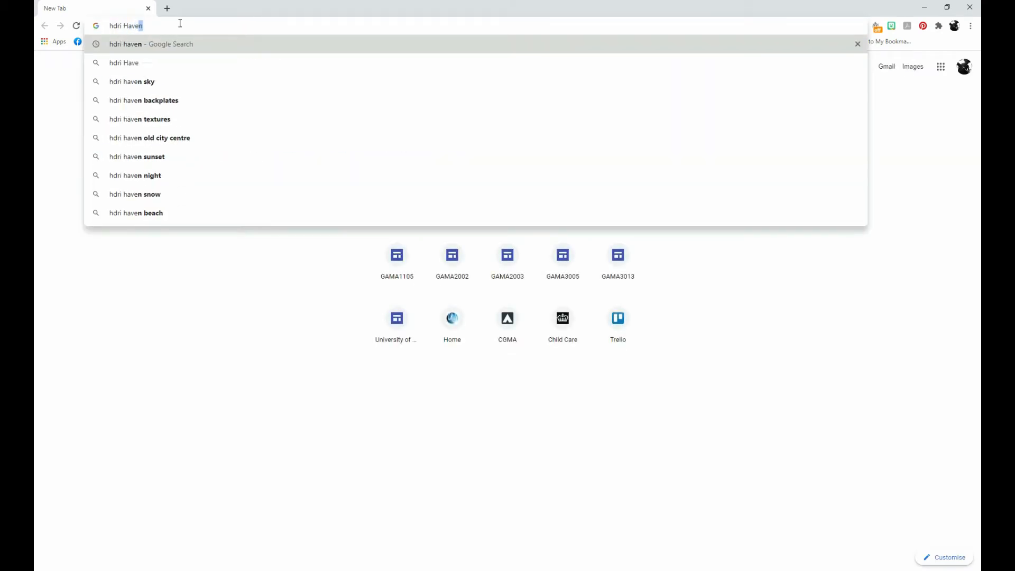
pyautogui.press('Return')
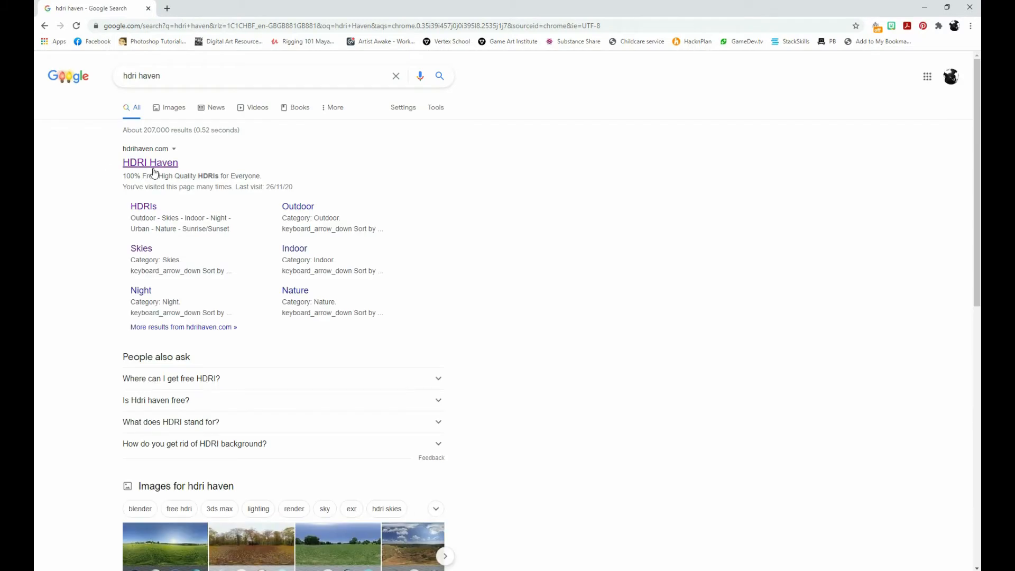
pyautogui.click(154, 173)
pyautogui.click(756, 69)
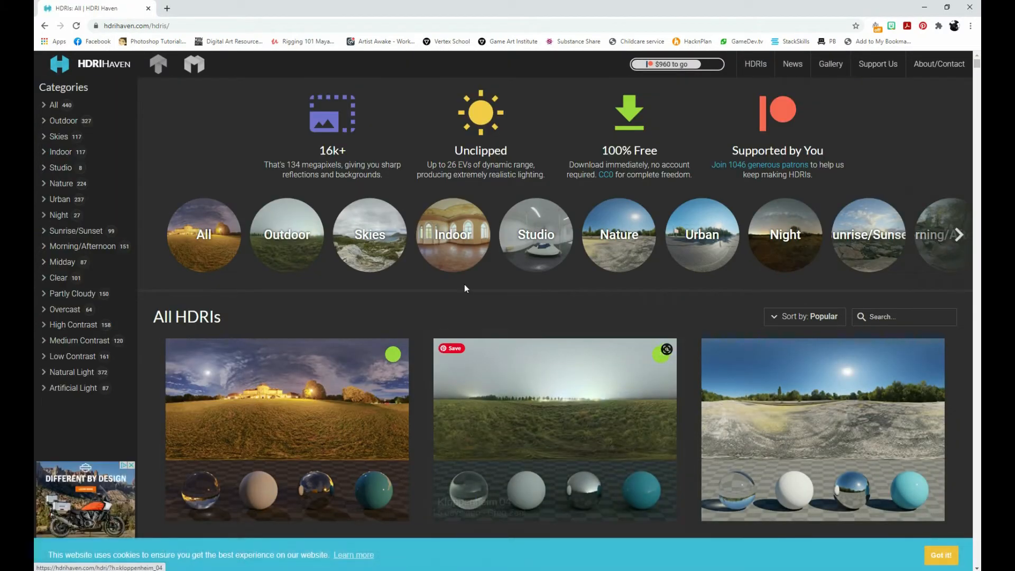
pyautogui.click(453, 237)
# - Look through the Indoor HDRIs for an interior environment that could light the radio
pyautogui.scroll(-2, 463, 371)
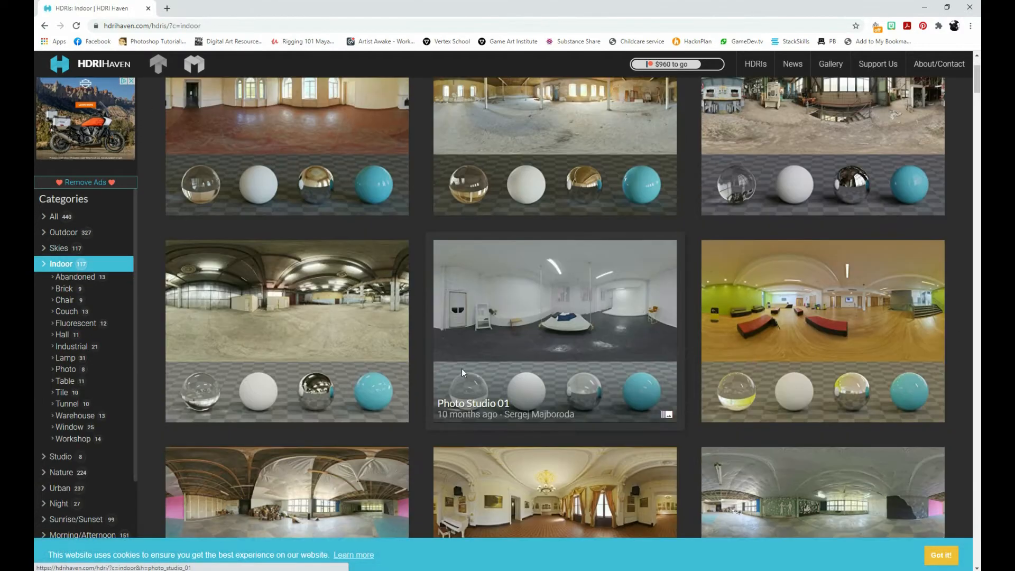
pyautogui.scroll(-3, 462, 370)
pyautogui.scroll(1, 463, 373)
pyautogui.scroll(-4, 462, 370)
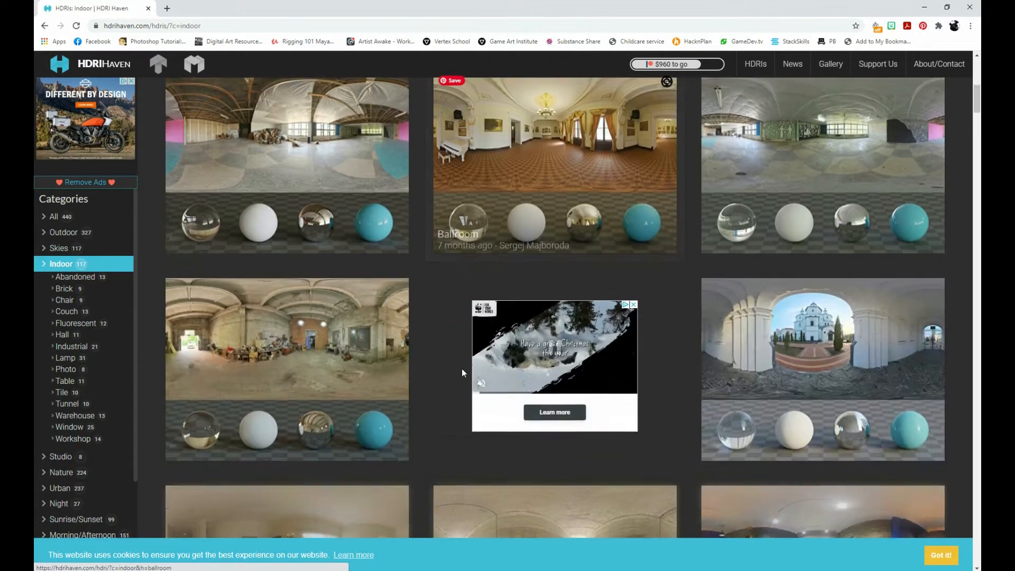
pyautogui.scroll(-4, 462, 370)
pyautogui.scroll(1, 463, 386)
pyautogui.scroll(-6, 463, 390)
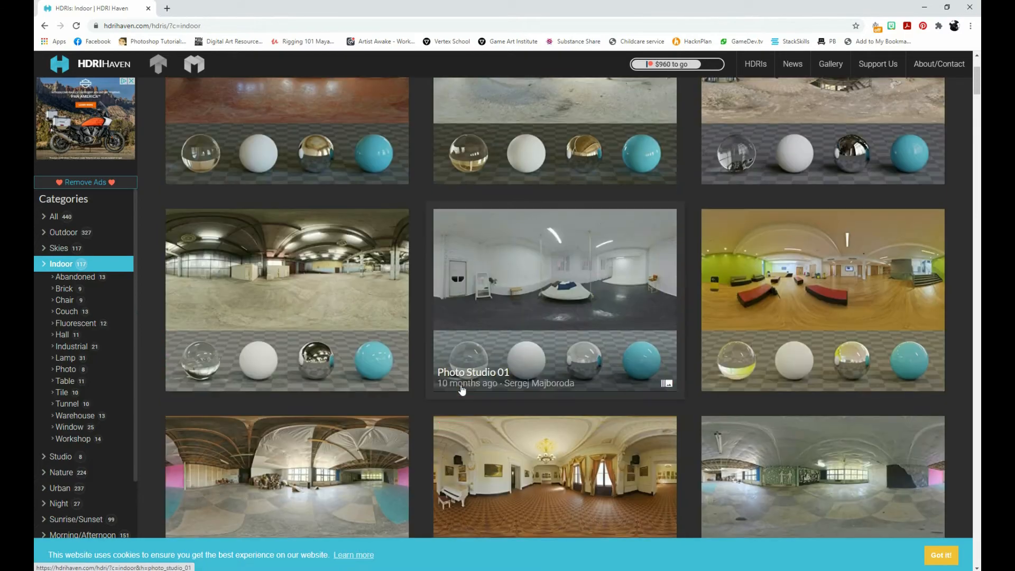
pyautogui.scroll(-10, 462, 390)
pyautogui.scroll(3, 463, 390)
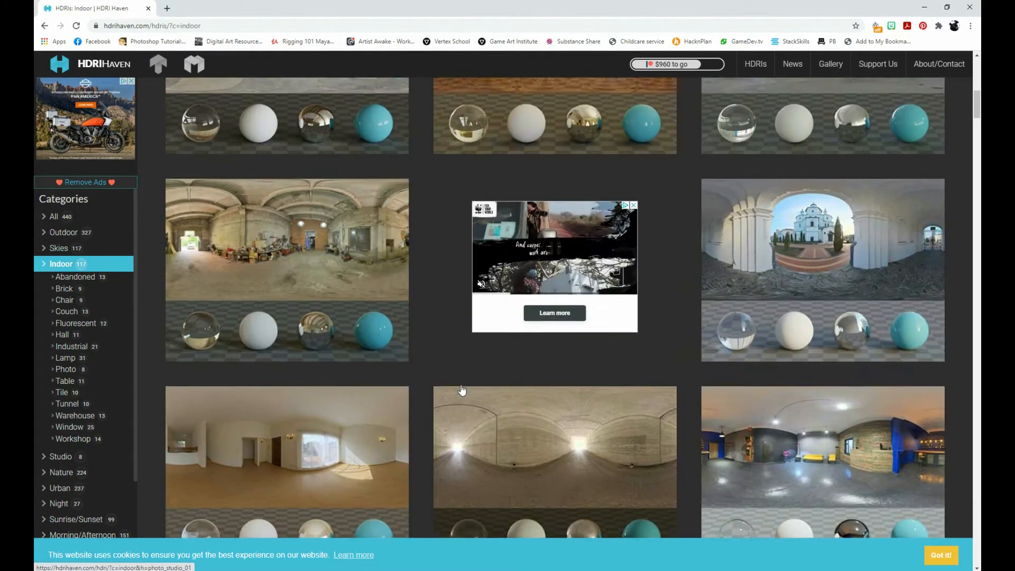
pyautogui.scroll(-6, 462, 390)
pyautogui.scroll(-4, 462, 390)
pyautogui.scroll(3, 462, 390)
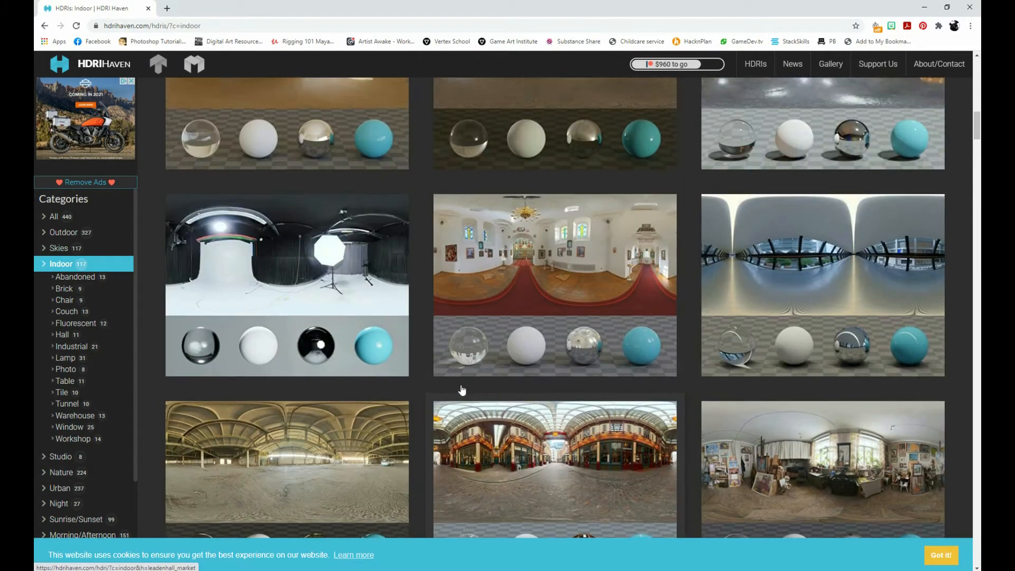
pyautogui.scroll(-3, 462, 390)
pyautogui.scroll(-3, 462, 390)
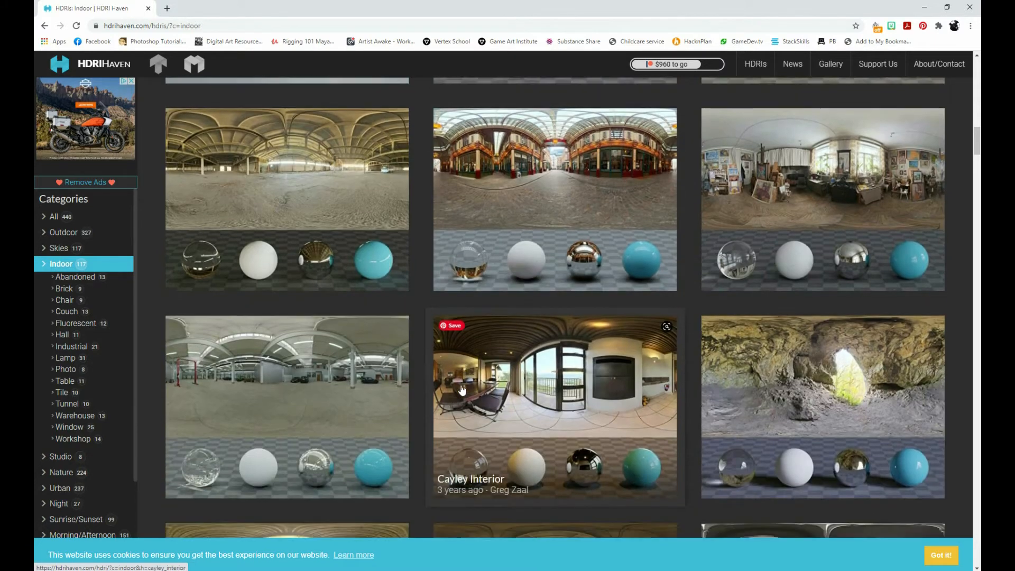
# - Open the Cayley Interior HDRI and start downloading its 2k HDR version
pyautogui.click(528, 346)
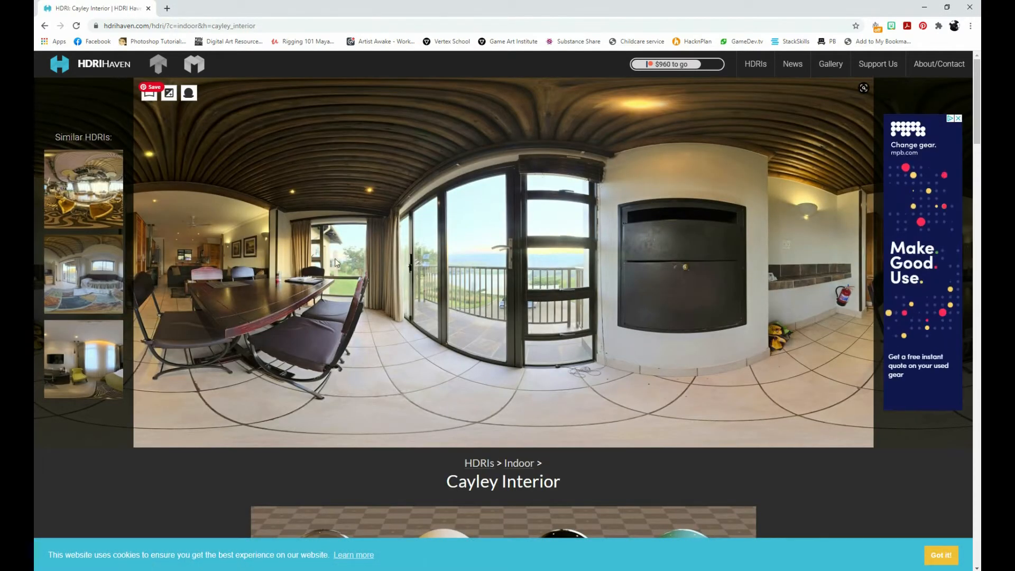
pyautogui.scroll(-10, 425, 441)
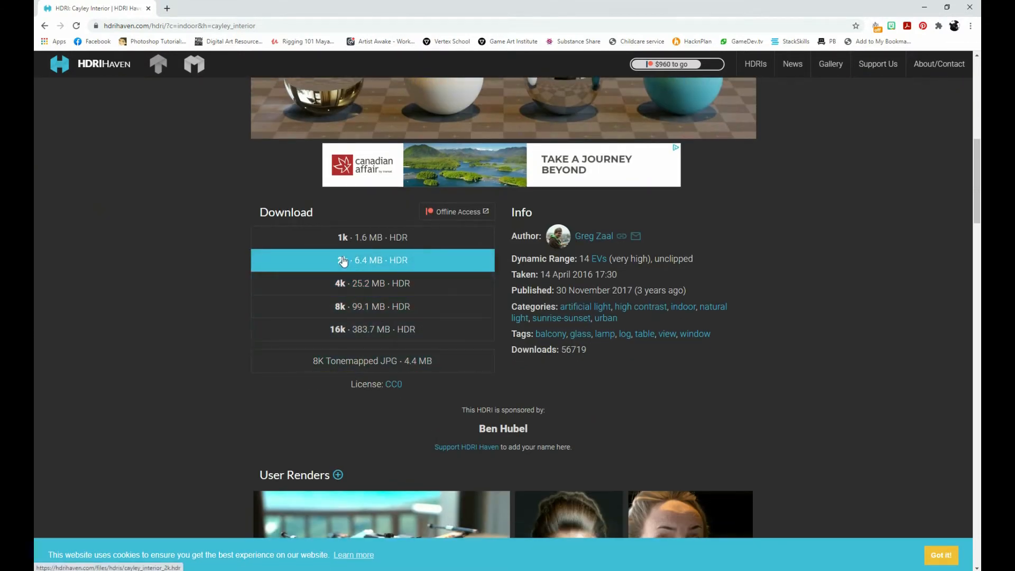
pyautogui.click(344, 261)
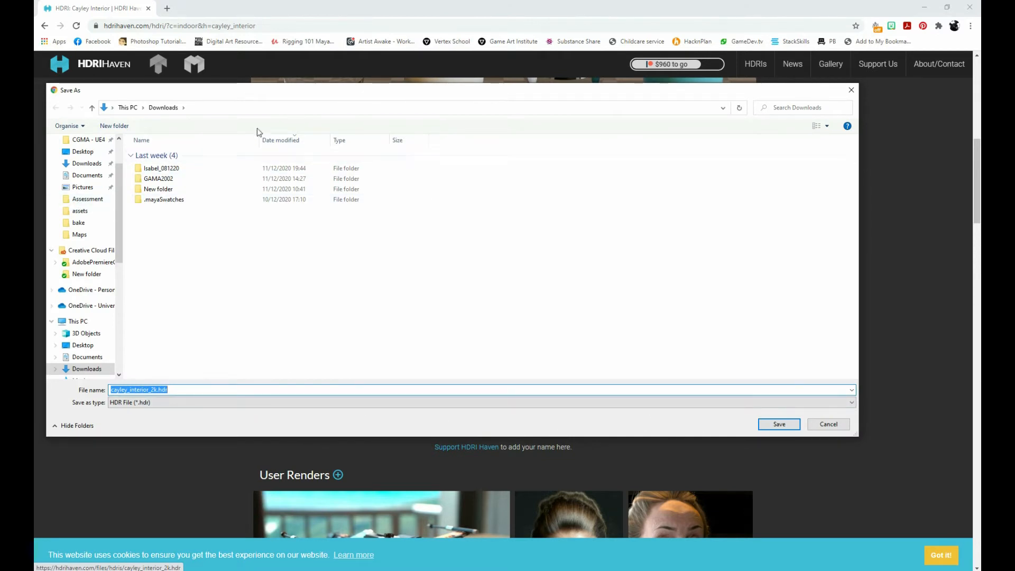
# - Save cayley_interior_2k.hdr into the sourceimages folder of the Radio project under 01_Game_Art, 2020 Game Art Projects
pyautogui.scroll(2, 79, 159)
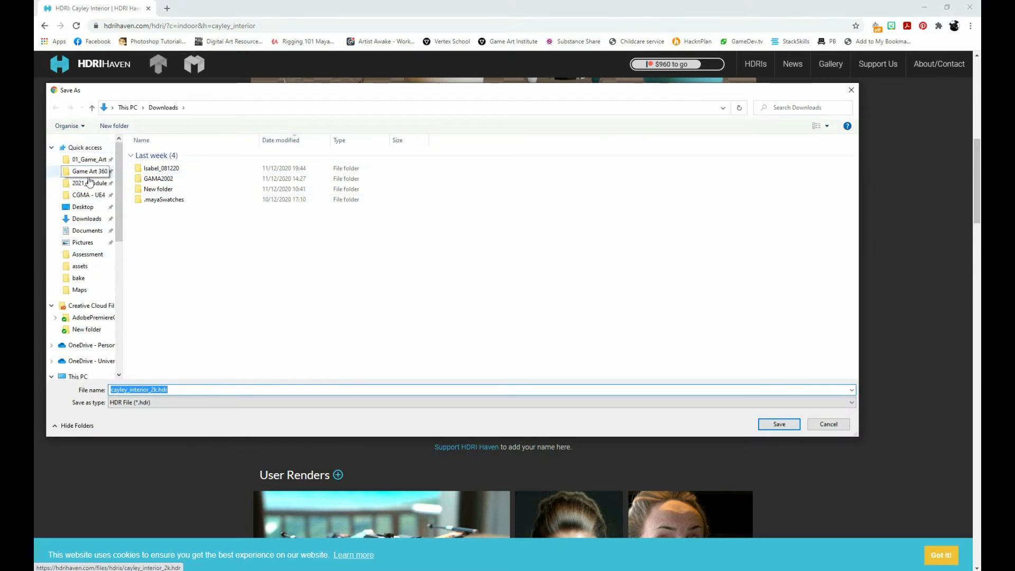
pyautogui.click(80, 159)
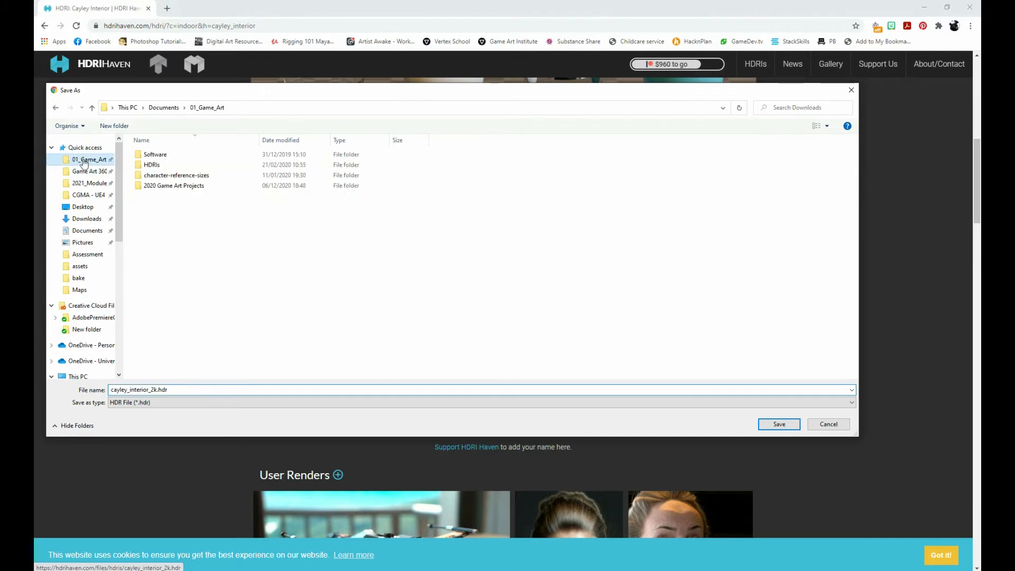
pyautogui.doubleClick(156, 178)
pyautogui.click(207, 107)
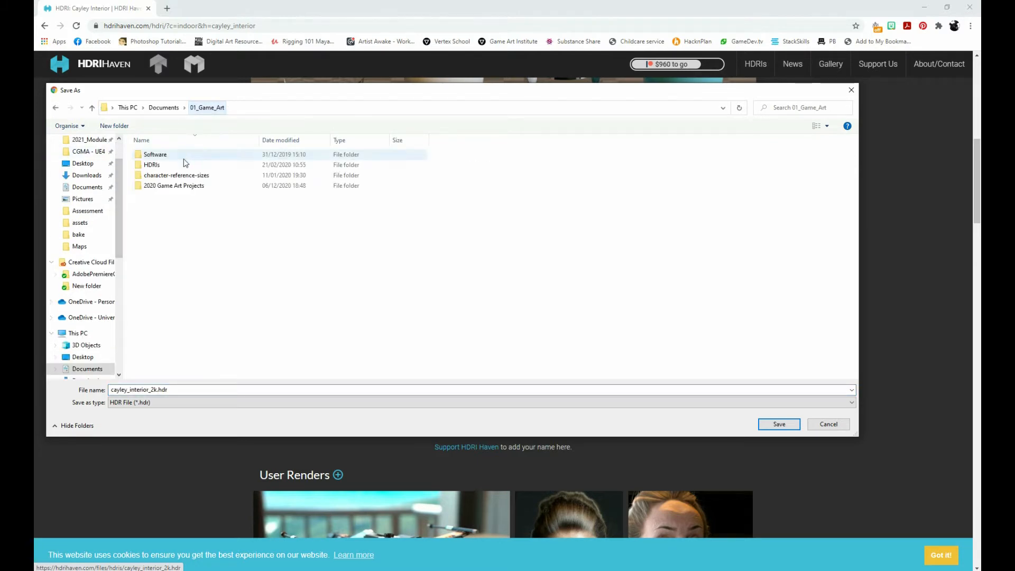
pyautogui.doubleClick(159, 184)
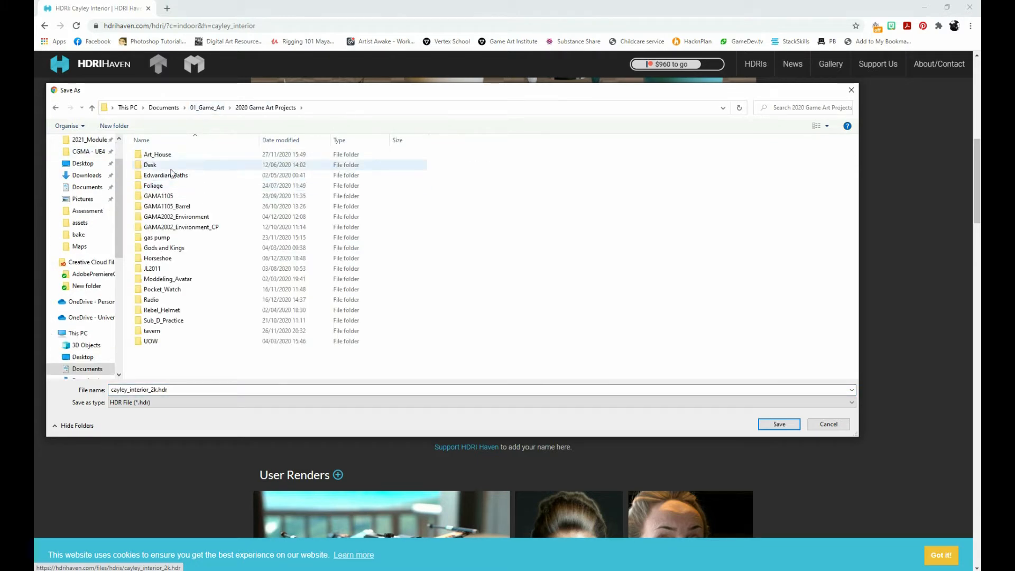
pyautogui.doubleClick(151, 299)
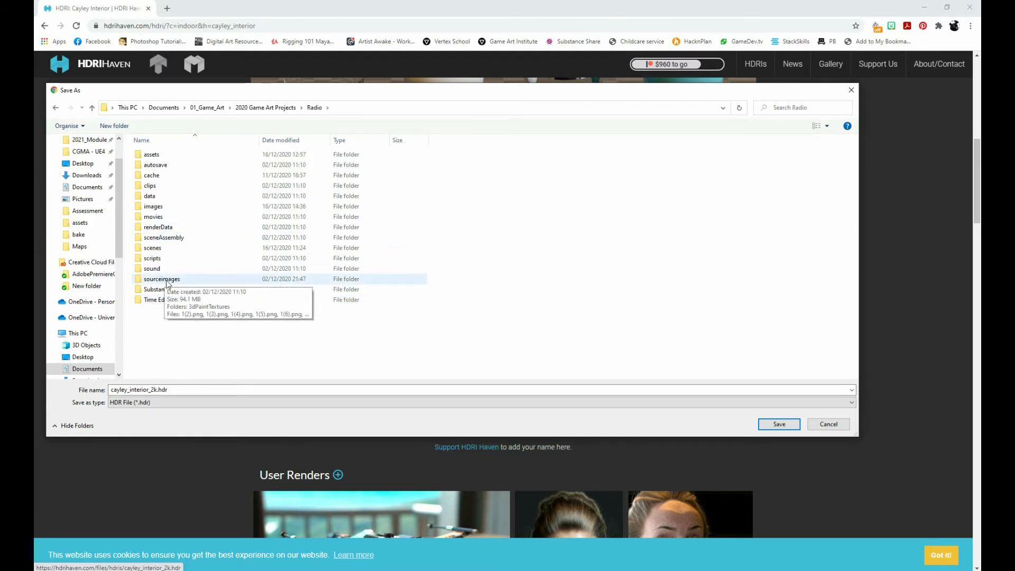
pyautogui.doubleClick(166, 280)
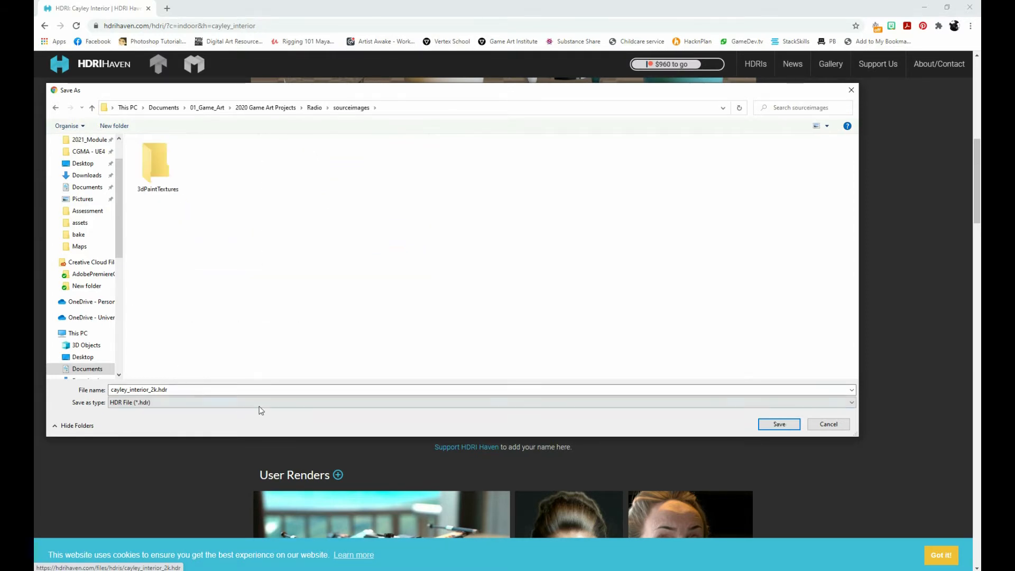
pyautogui.click(782, 424)
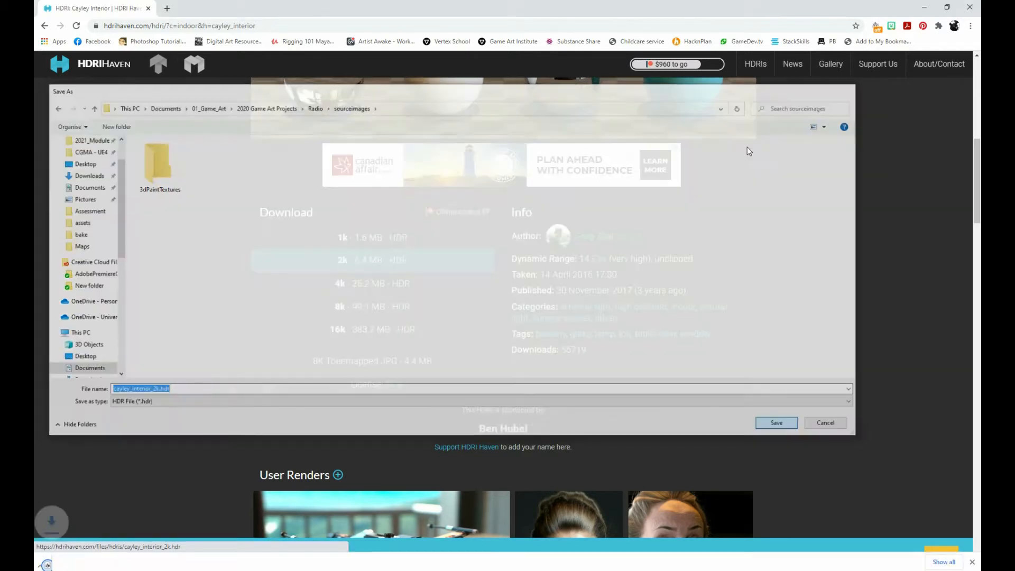
# - Let the HDR download continue, close the Downloads page and switch back to Marmoset Toolbag
pyautogui.click(970, 7)
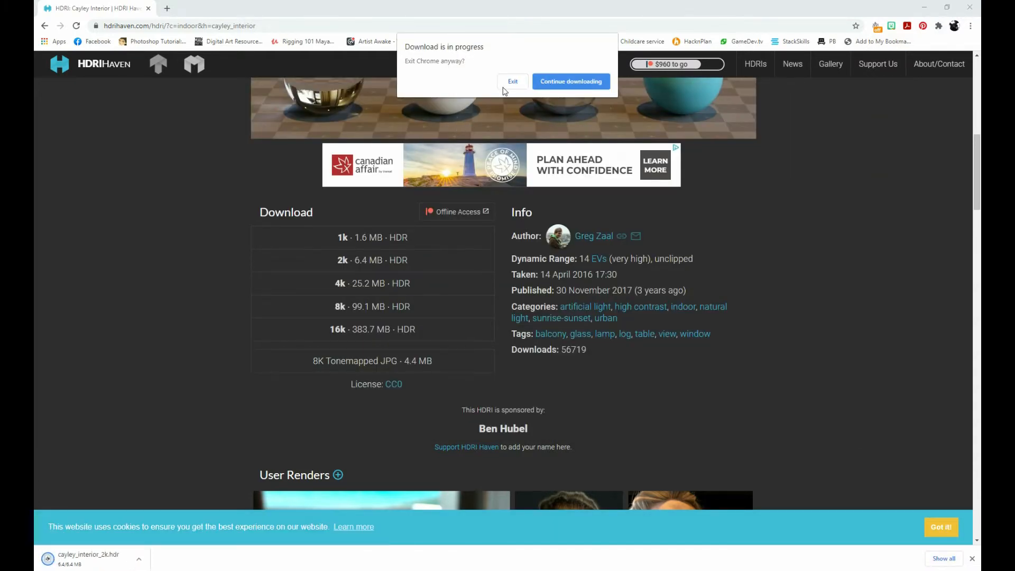
pyautogui.click(584, 80)
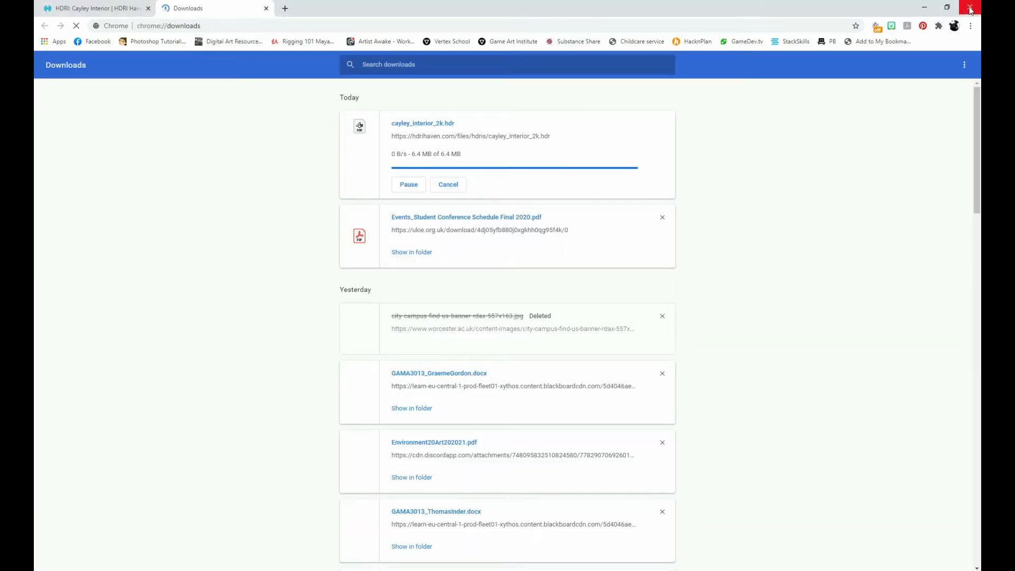
pyautogui.click(267, 9)
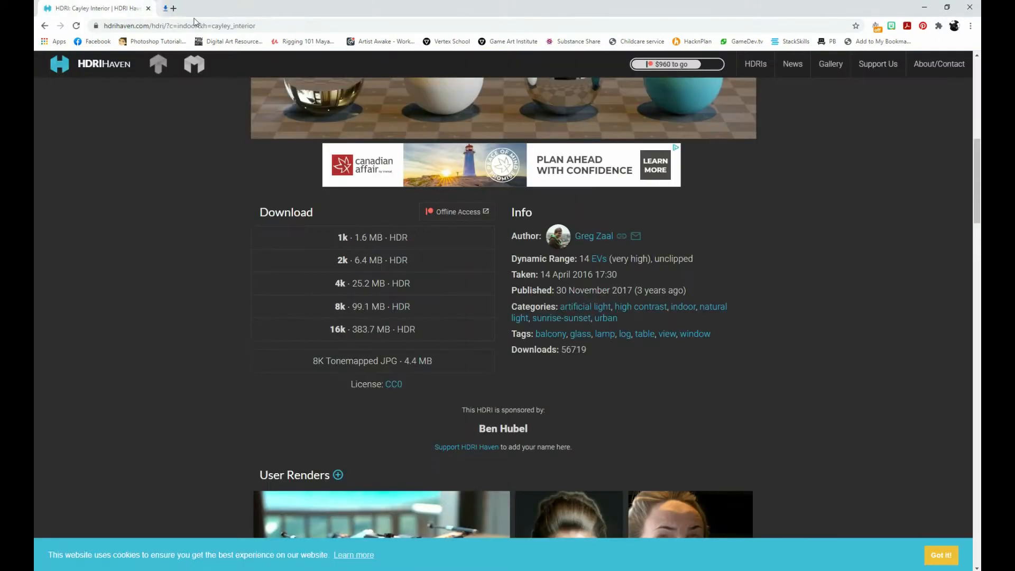
pyautogui.click(931, 12)
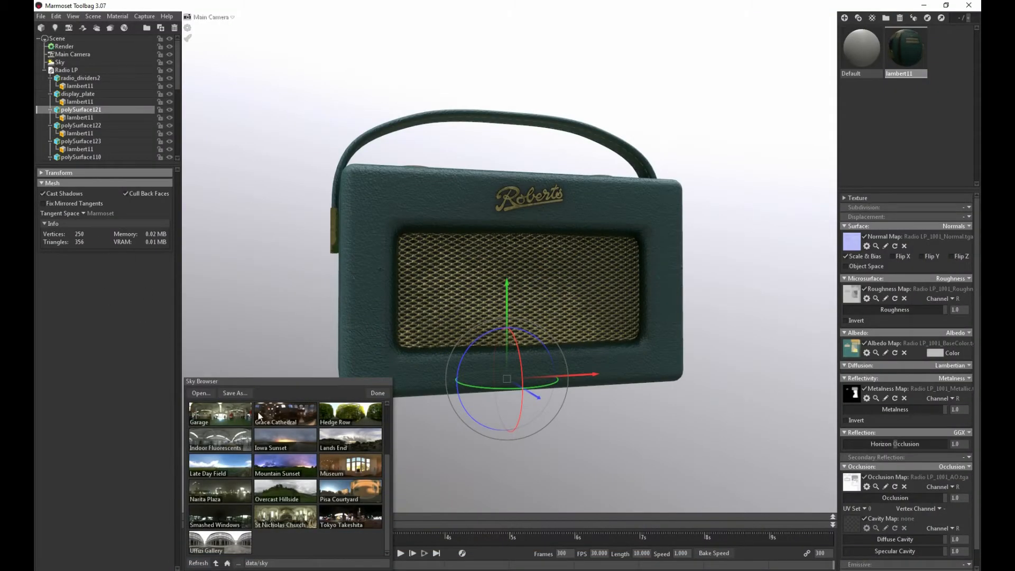
# - Load cayley_interior_2k.hdr from the Radio project's sourceimages folder as the scene's sky
pyautogui.click(201, 392)
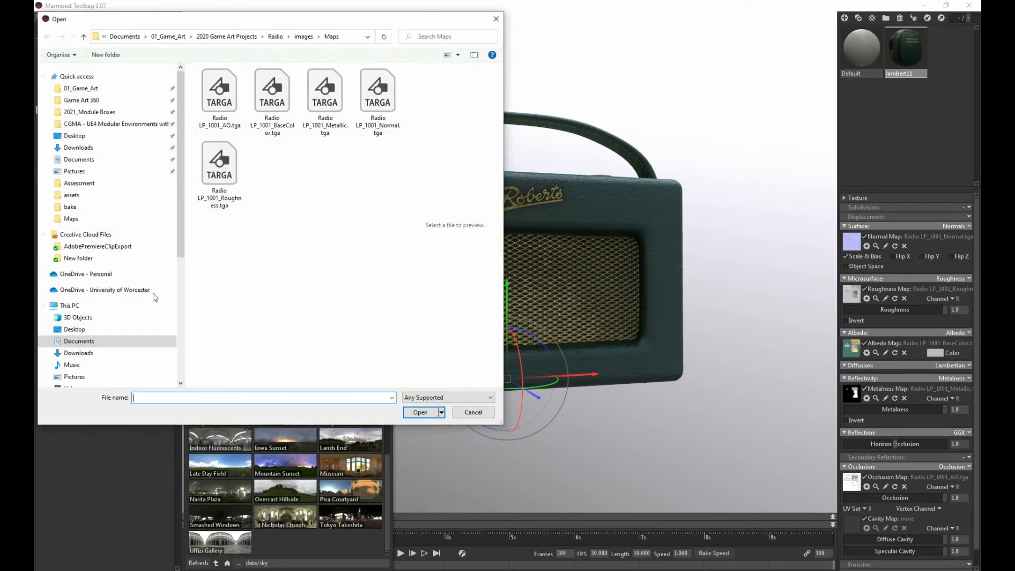
pyautogui.click(300, 36)
pyautogui.click(276, 36)
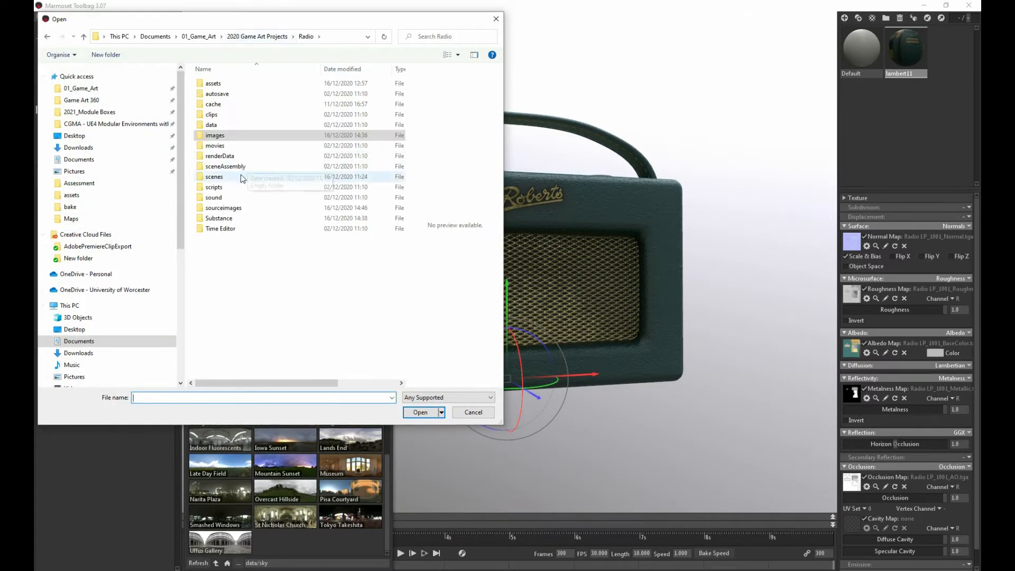
pyautogui.doubleClick(236, 199)
pyautogui.click(231, 215)
pyautogui.click(272, 267)
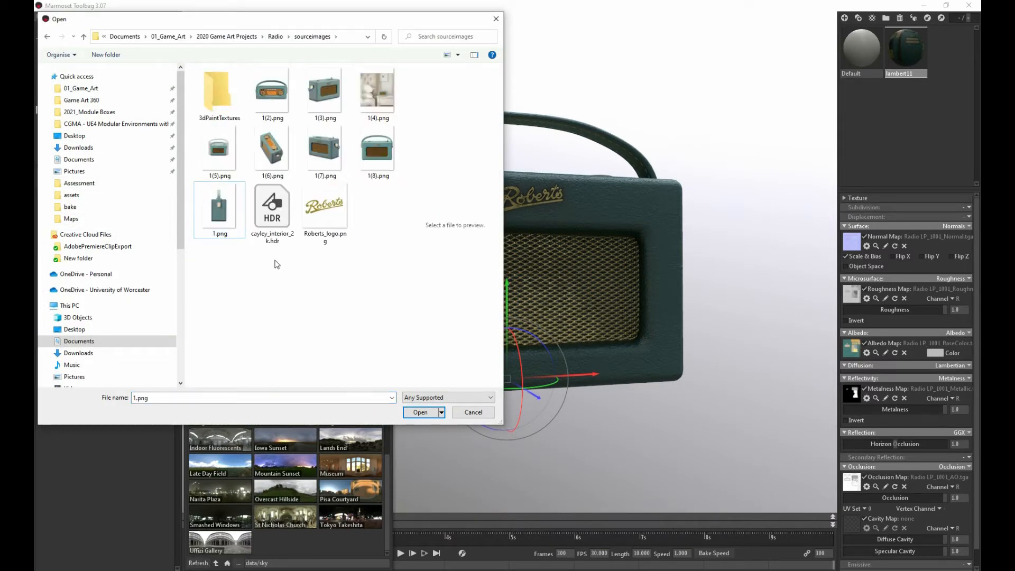
pyautogui.click(272, 215)
pyautogui.click(416, 412)
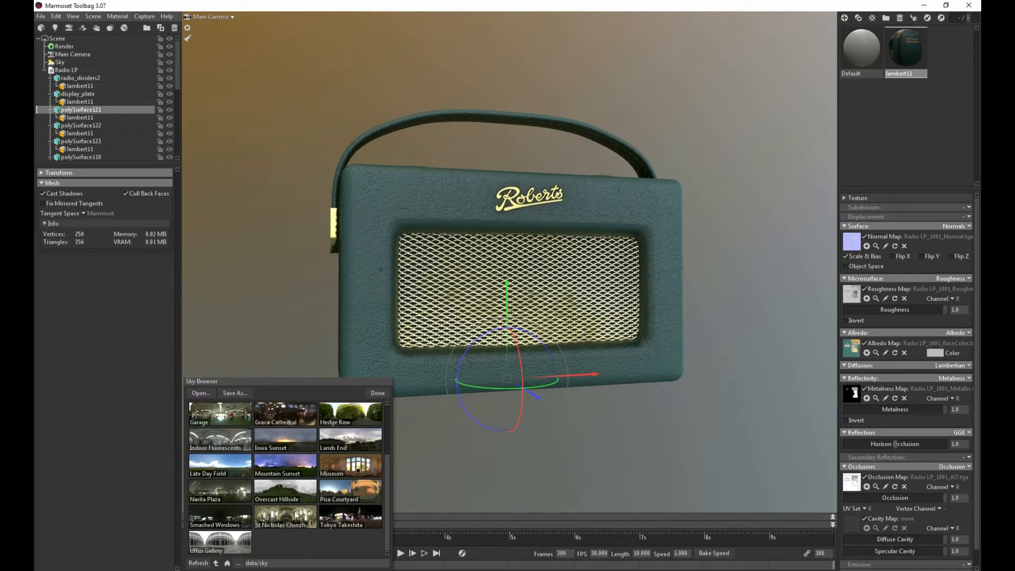
# - Try the Bolonga Portico sky preset and add a sky light to its image
pyautogui.scroll(3, 292, 511)
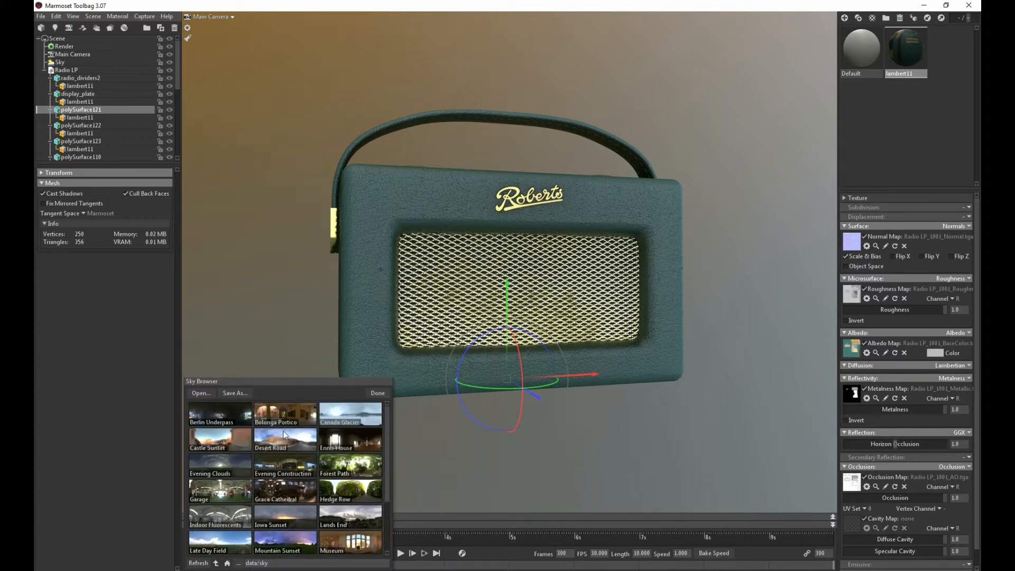
pyautogui.doubleClick(296, 417)
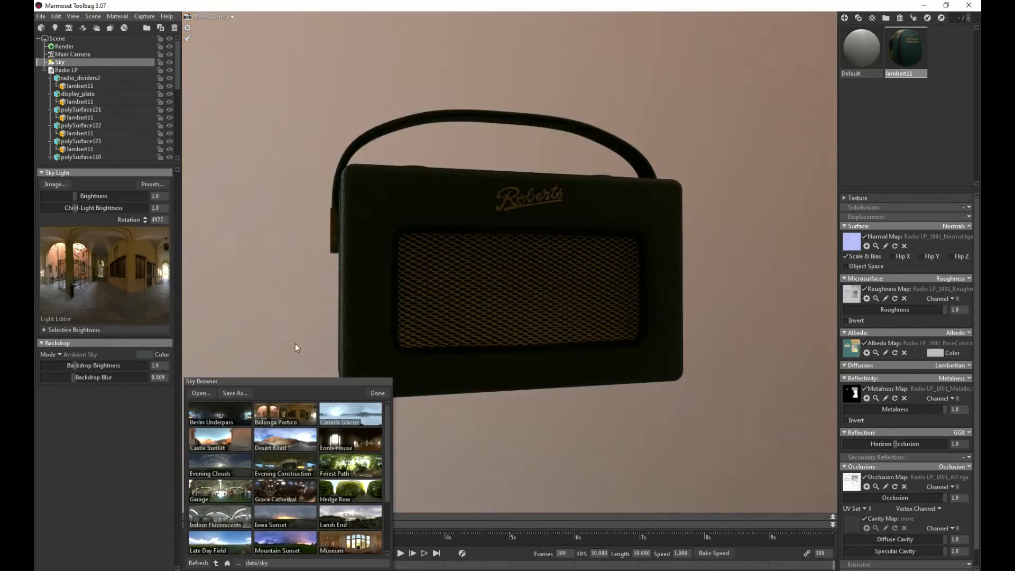
pyautogui.click(117, 280)
pyautogui.moveTo(308, 268)
pyautogui.keyDown('alt'); pyautogui.mouseDown()
pyautogui.moveTo(331, 271)
pyautogui.moveTo(317, 271)
pyautogui.mouseUp(); pyautogui.keyUp('alt')
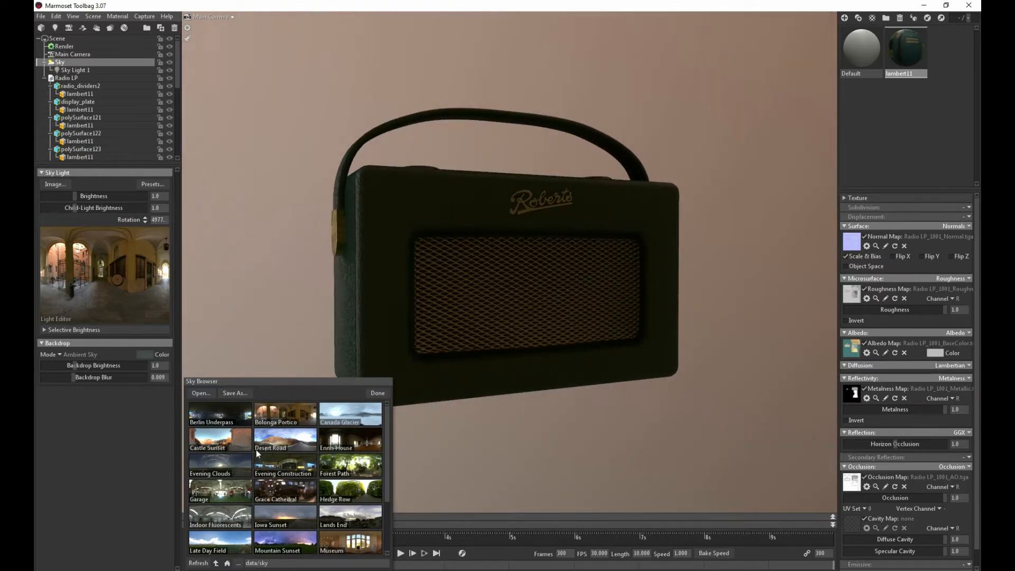
# - Apply the Ennis House sky preset and rotate the sky so it lights the radio's front
pyautogui.doubleClick(348, 447)
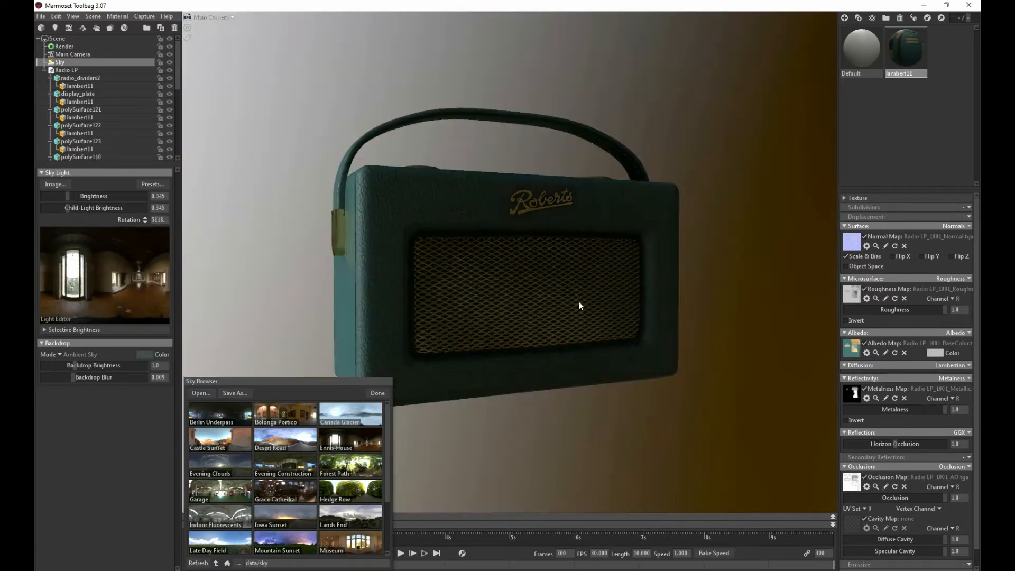
pyautogui.keyDown('shift'); pyautogui.moveTo(580, 306); pyautogui.dragTo(725, 313); pyautogui.keyUp('shift')
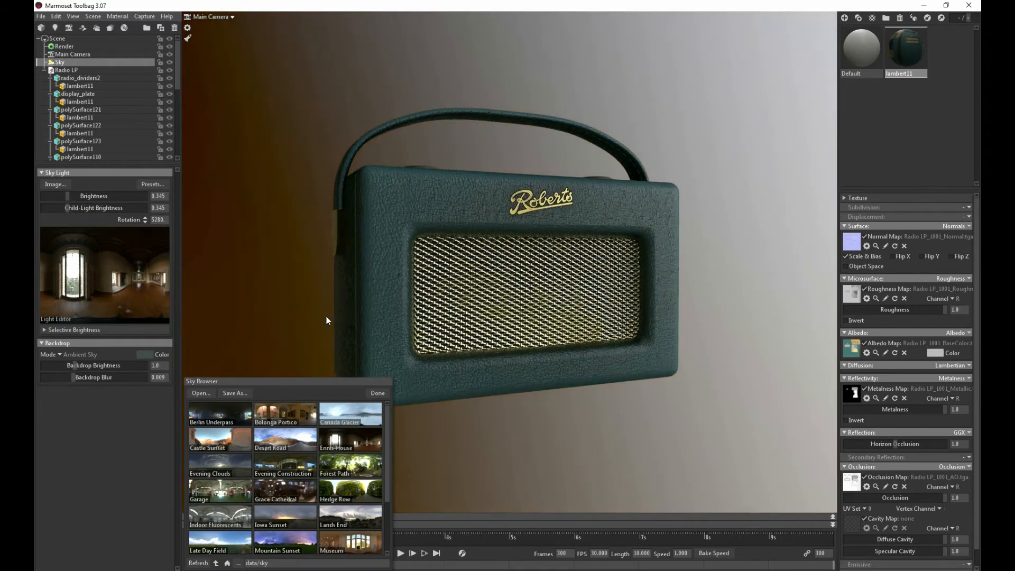
pyautogui.moveTo(326, 316); pyautogui.dragTo(265, 315)
# - Add a sky light to the Ennis House image and place it near the top of the bright window
pyautogui.click(93, 259)
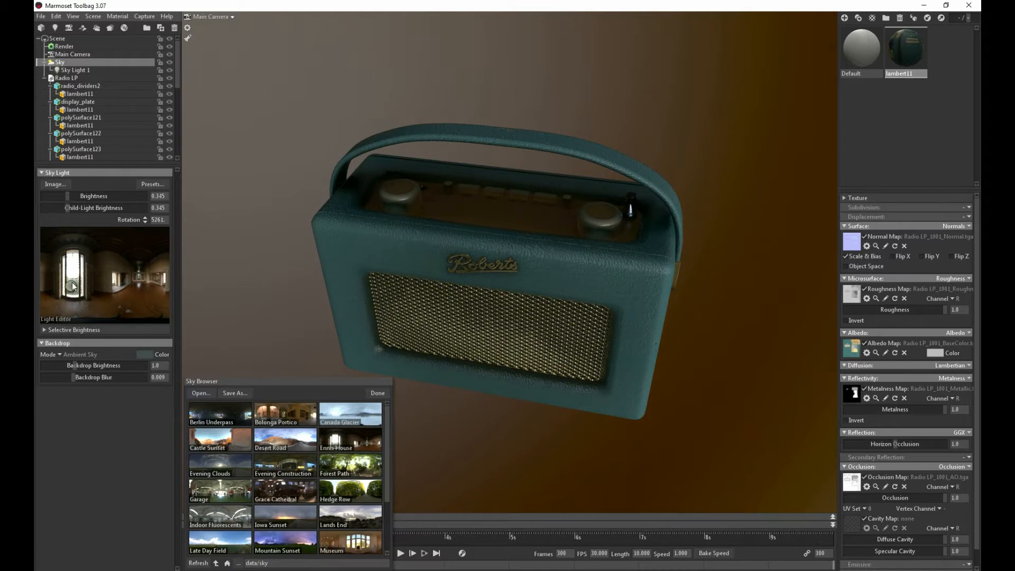
pyautogui.moveTo(65, 276); pyautogui.dragTo(78, 258)
pyautogui.moveTo(415, 249); pyautogui.dragTo(512, 211)
pyautogui.moveTo(513, 210); pyautogui.dragTo(399, 200, button='right')
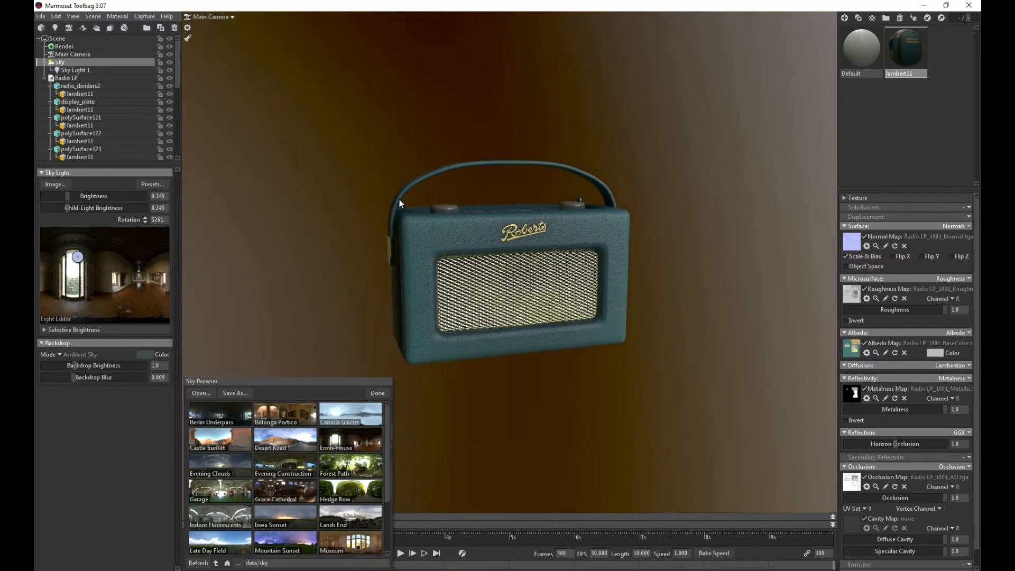
# - Show the main camera and render settings, and collapse the Radio LP group in the scene hierarchy
pyautogui.click(58, 54)
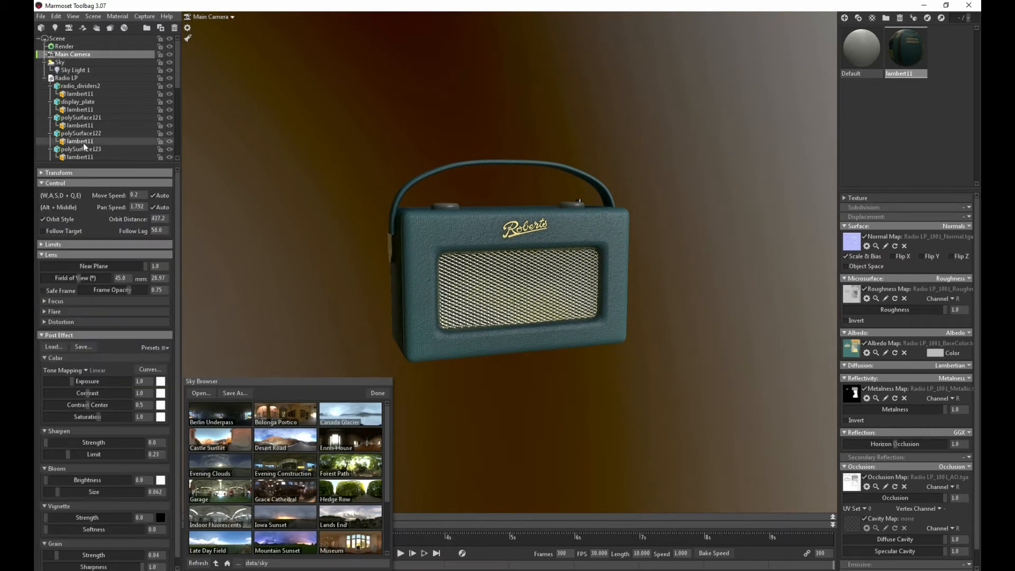
pyautogui.click(54, 46)
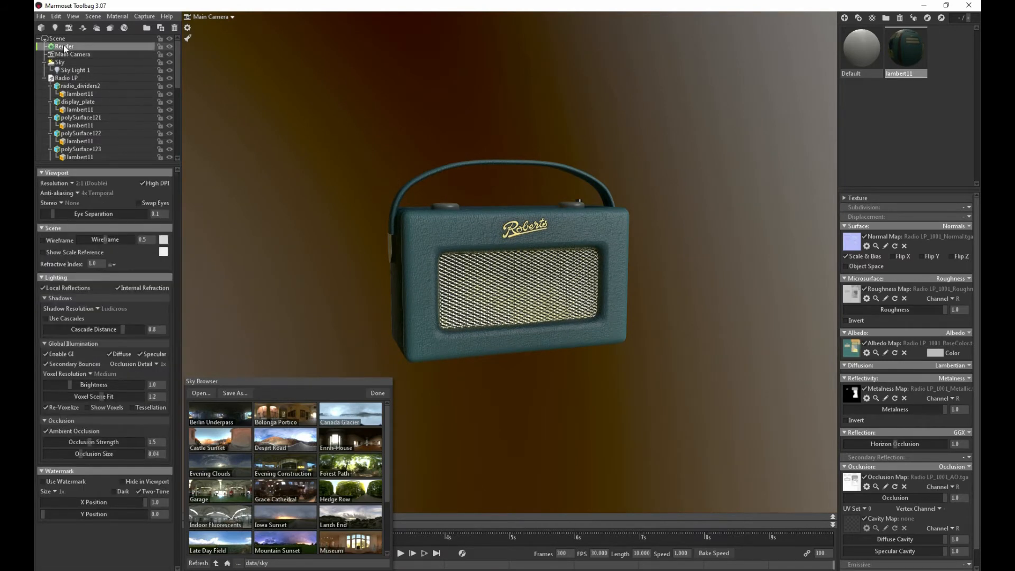
pyautogui.click(62, 78)
pyautogui.click(44, 78)
pyautogui.click(59, 89)
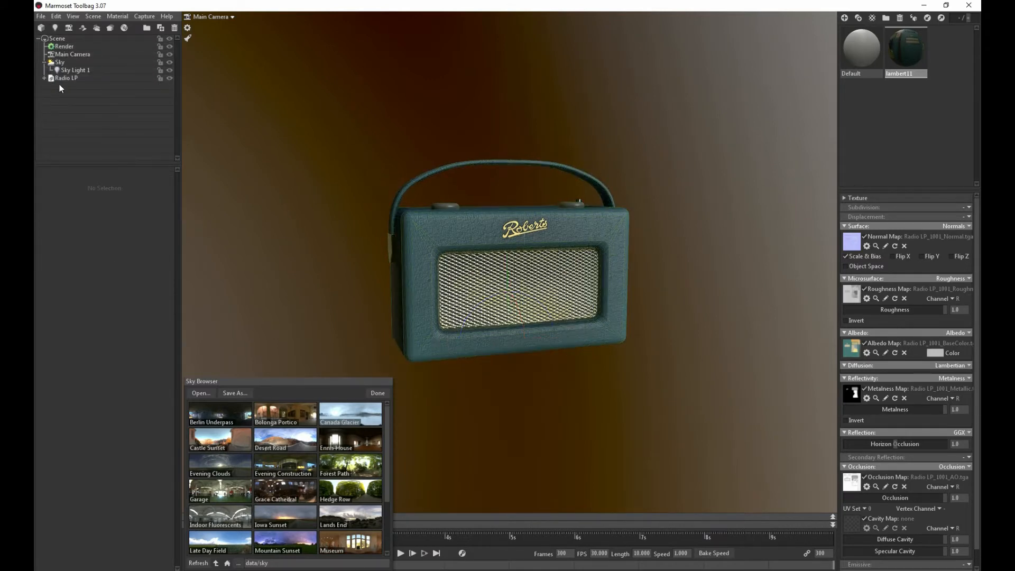
# - Add a spot light to the scene and move it out to the left of the radio
pyautogui.click(55, 27)
pyautogui.scroll(-5, 341, 192)
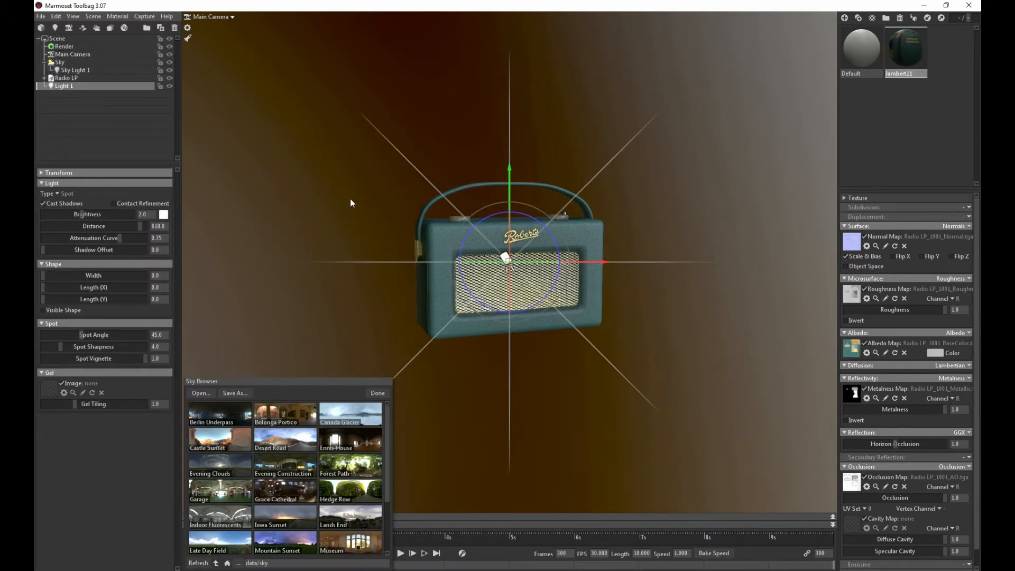
pyautogui.scroll(2, 351, 201)
pyautogui.moveTo(473, 232); pyautogui.dragTo(429, 239)
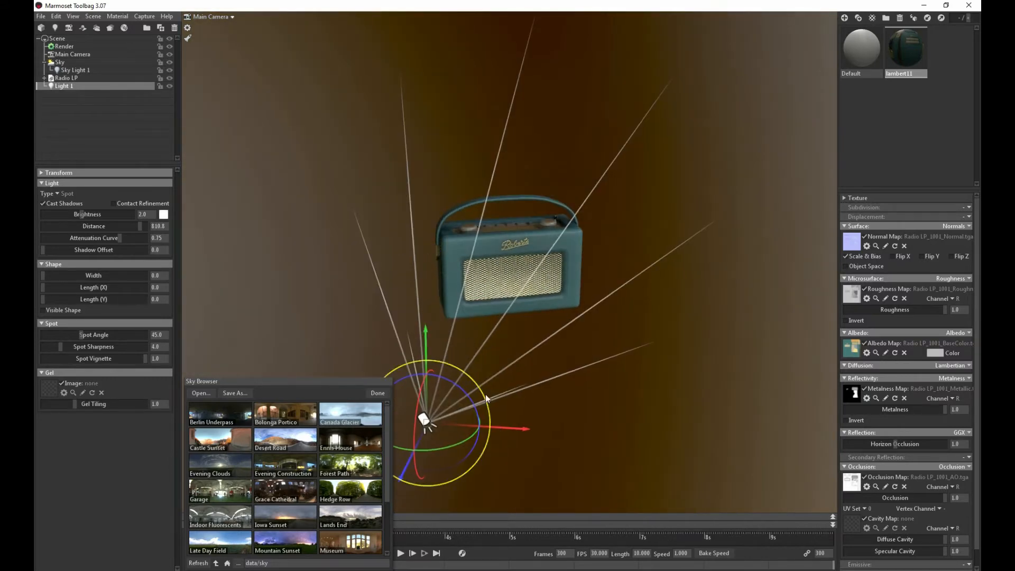
pyautogui.moveTo(504, 428); pyautogui.dragTo(244, 341)
# - Rotate the spot light around its vertical axis so its beam points towards the radio
pyautogui.moveTo(245, 274); pyautogui.dragTo(328, 175, button='middle')
pyautogui.scroll(1, 328, 176)
pyautogui.scroll(1, 329, 176)
pyautogui.scroll(-3, 334, 230)
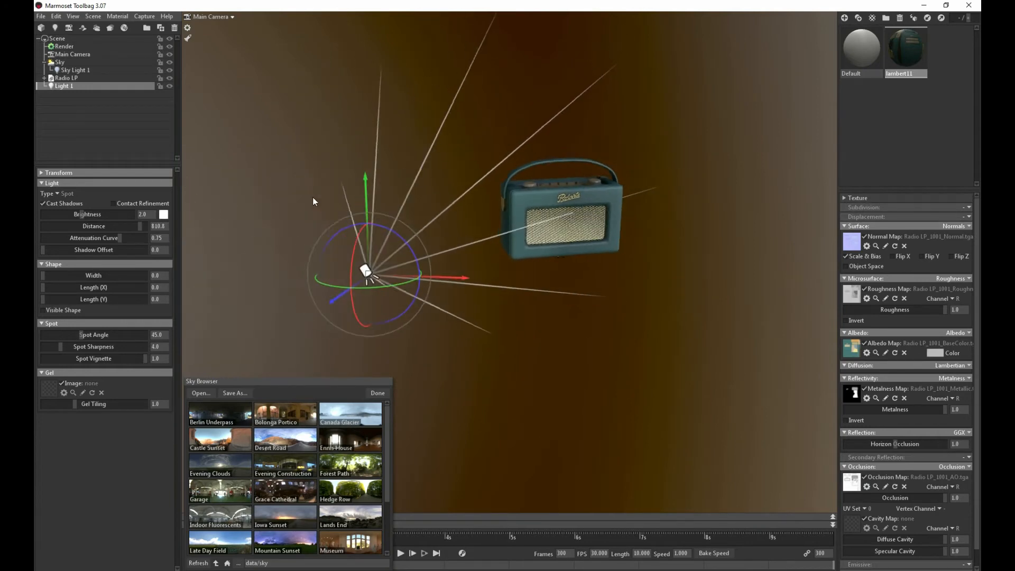
pyautogui.scroll(1, 314, 199)
pyautogui.moveTo(305, 285); pyautogui.dragTo(444, 255)
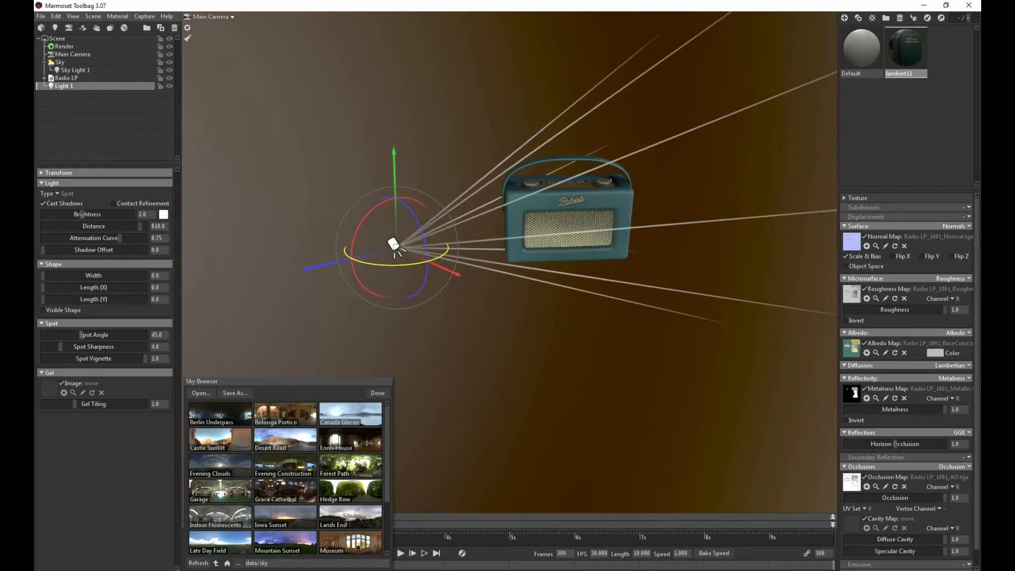
# - Raise the spot light above the radio's height, tilt its beam down and inspect its aim from other angles
pyautogui.moveTo(391, 161); pyautogui.dragTo(379, 25)
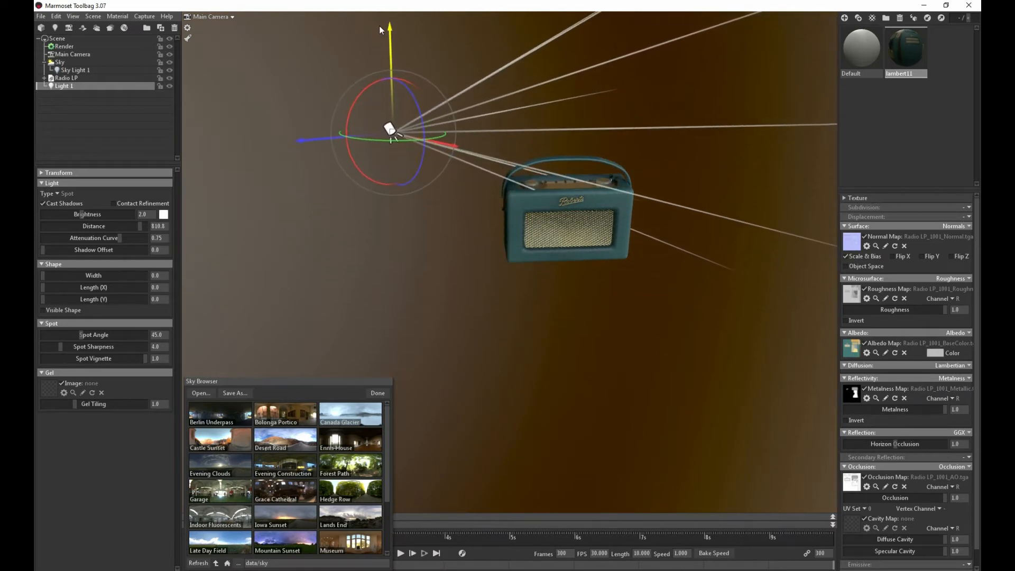
pyautogui.moveTo(360, 93); pyautogui.dragTo(380, 81)
pyautogui.keyDown('alt'); pyautogui.moveTo(381, 81); pyautogui.dragTo(396, 109); pyautogui.keyUp('alt')
pyautogui.keyDown('alt'); pyautogui.moveTo(366, 114); pyautogui.dragTo(269, 140, button='middle'); pyautogui.keyUp('alt')
pyautogui.keyDown('alt'); pyautogui.moveTo(269, 140); pyautogui.dragTo(305, 158); pyautogui.keyUp('alt')
pyautogui.keyDown('alt'); pyautogui.moveTo(305, 157); pyautogui.dragTo(560, 233, button='right'); pyautogui.keyUp('alt')
pyautogui.keyDown('alt'); pyautogui.moveTo(560, 234); pyautogui.dragTo(294, 223); pyautogui.keyUp('alt')
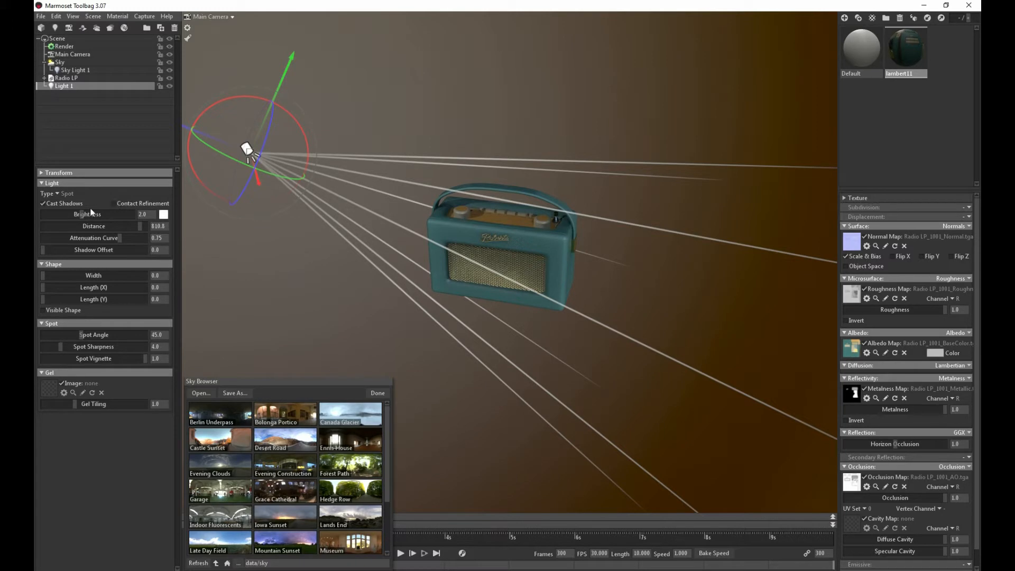
# - Turn off shadow casting for the spot light and view the lit radio up close
pyautogui.click(61, 201)
pyautogui.keyDown('alt'); pyautogui.moveTo(253, 238); pyautogui.dragTo(512, 267); pyautogui.keyUp('alt')
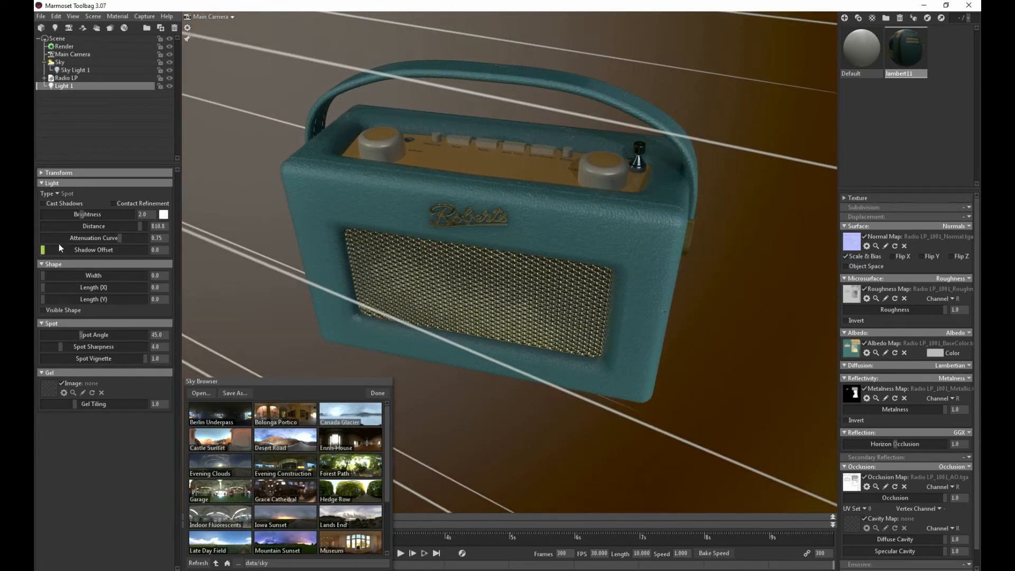
pyautogui.keyDown('alt'); pyautogui.moveTo(362, 218); pyautogui.dragTo(222, 212); pyautogui.keyUp('alt')
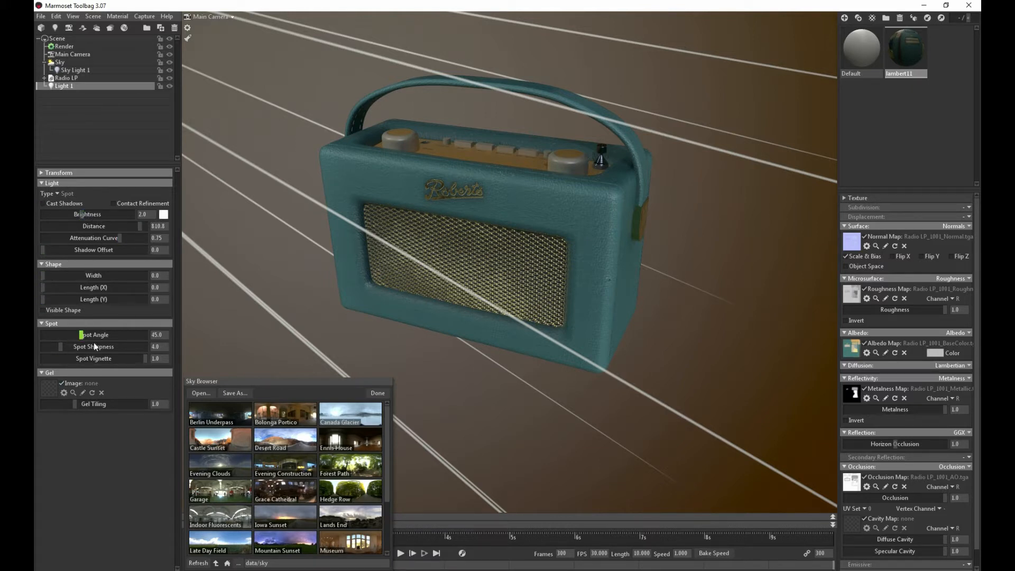
# - Review the spot light's colour, transform and gel image options without changing them
pyautogui.click(163, 214)
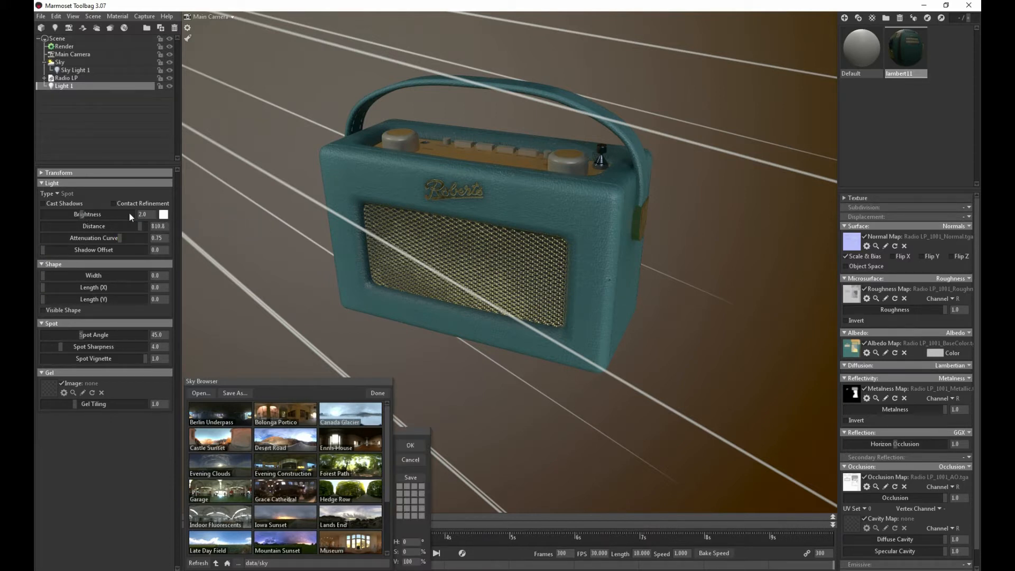
pyautogui.click(42, 173)
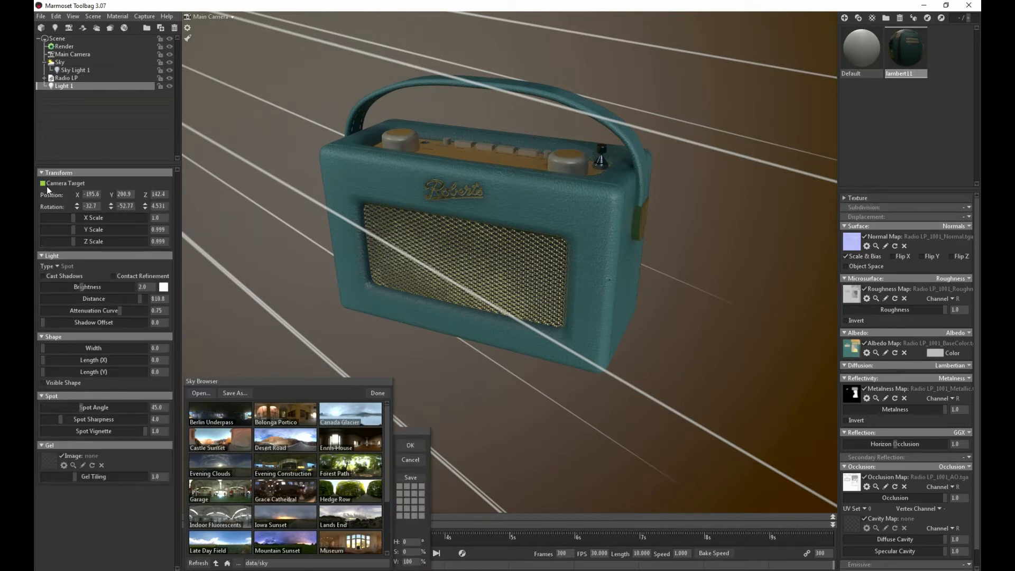
pyautogui.click(42, 173)
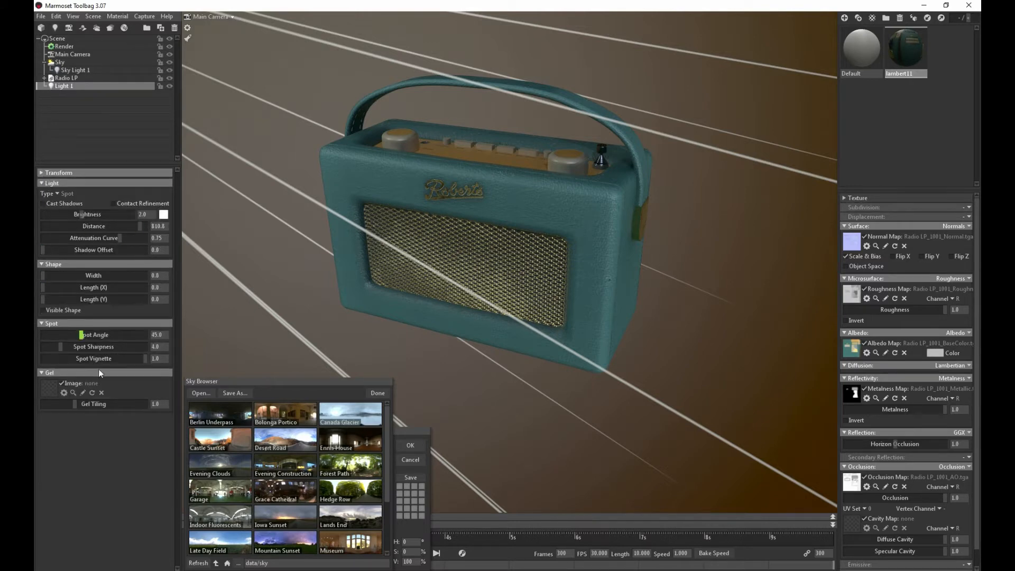
pyautogui.click(64, 79)
pyautogui.click(67, 85)
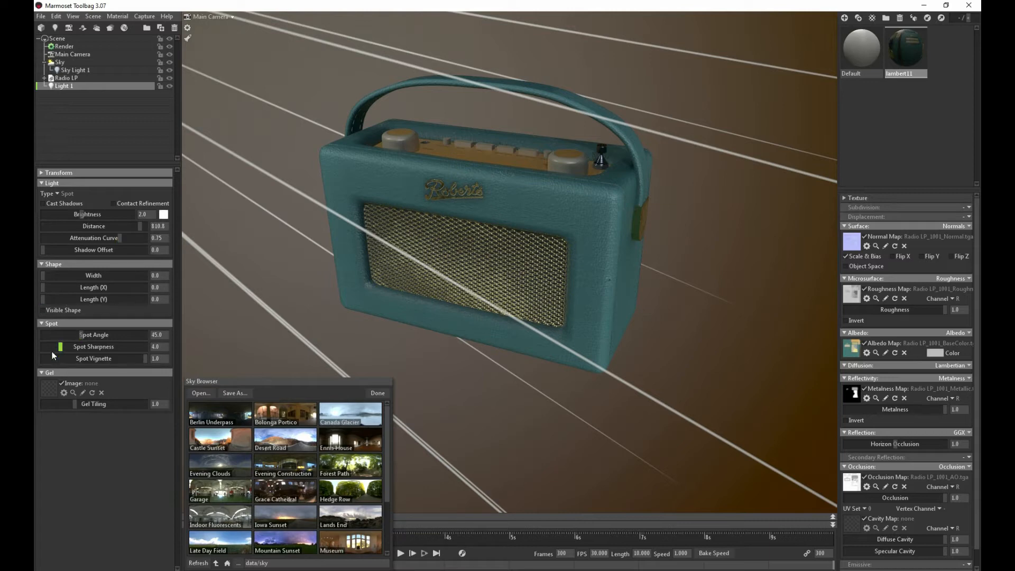
pyautogui.click(49, 386)
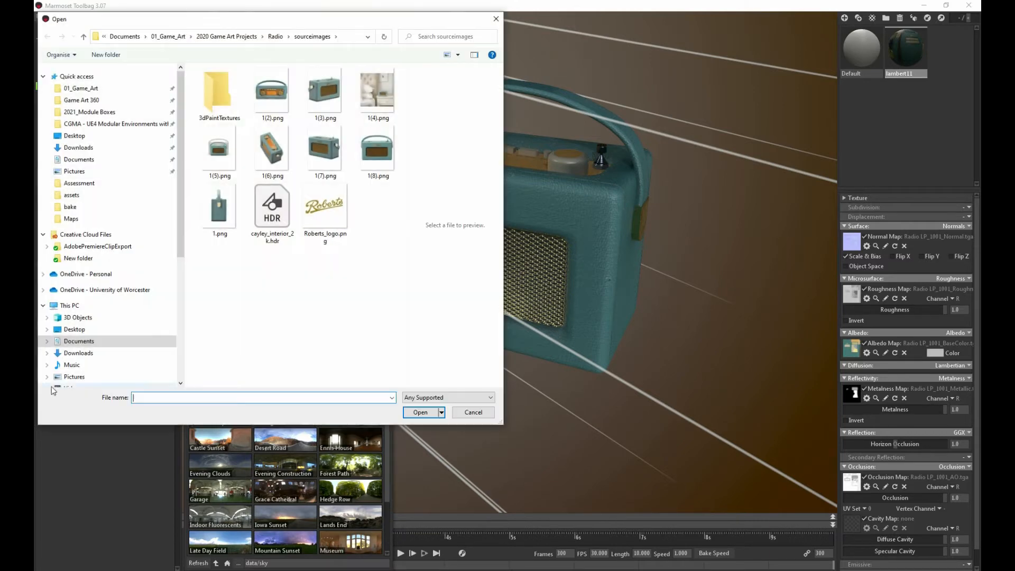
pyautogui.click(496, 19)
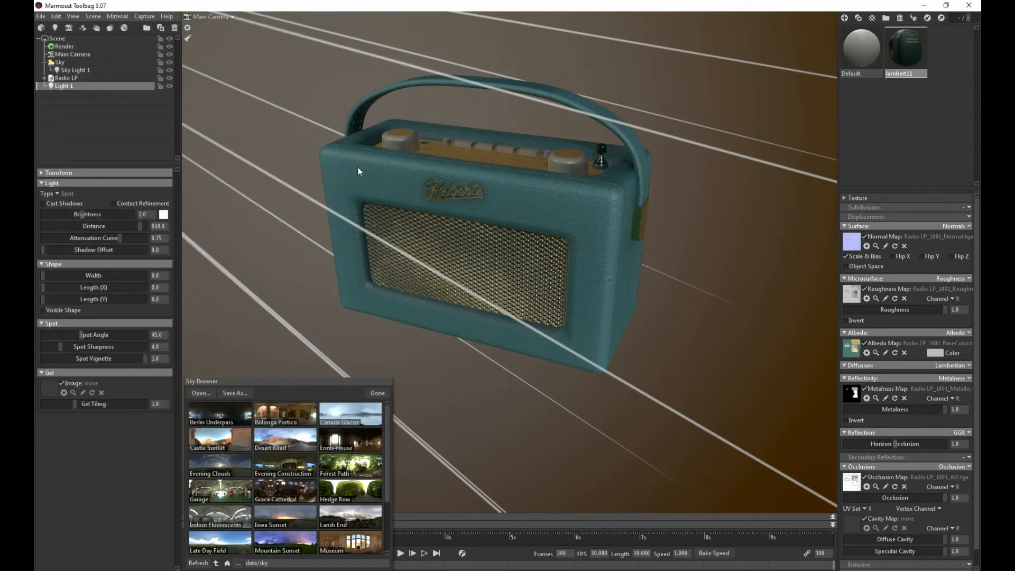
# - Add a second spot light to the scene and move it above and away from the radio, apart from the first light
pyautogui.scroll(-3, 358, 169)
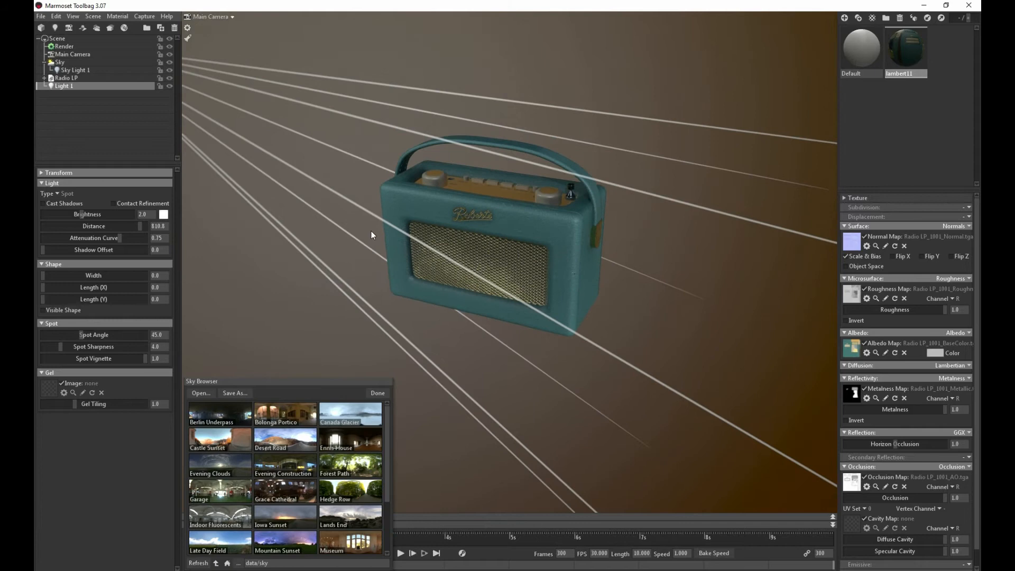
pyautogui.moveTo(371, 232); pyautogui.dragTo(390, 192, button='middle')
pyautogui.moveTo(247, 52); pyautogui.dragTo(366, 116, button='middle')
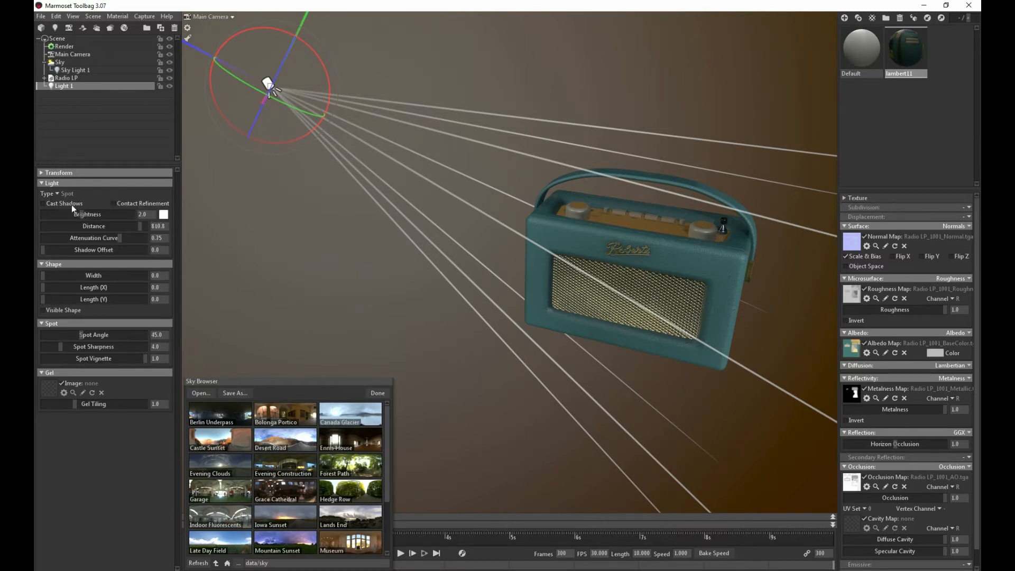
pyautogui.moveTo(303, 262); pyautogui.dragTo(343, 221)
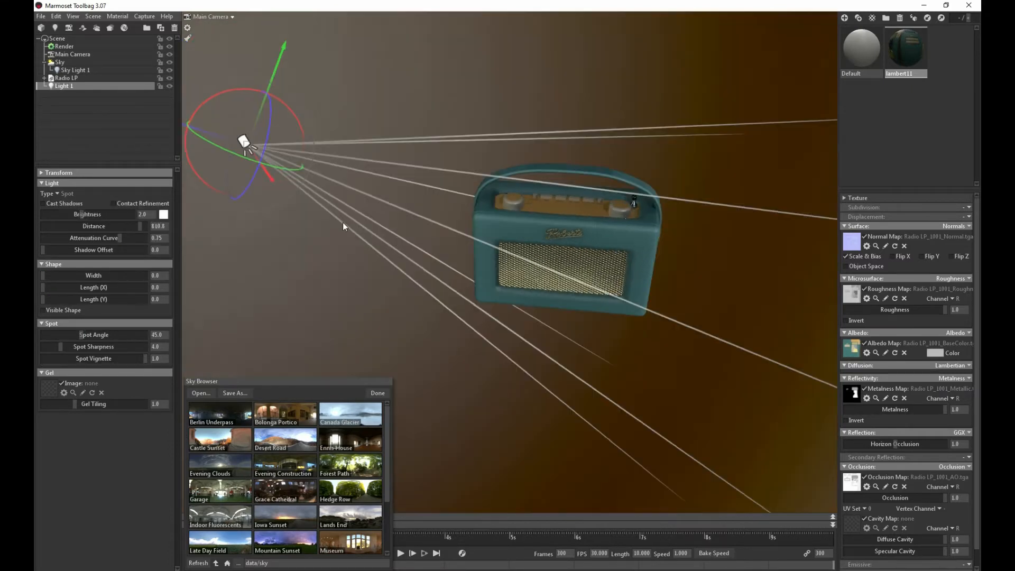
pyautogui.click(54, 27)
pyautogui.moveTo(516, 295); pyautogui.dragTo(363, 257)
pyautogui.moveTo(304, 213); pyautogui.dragTo(170, 244)
pyautogui.moveTo(335, 213); pyautogui.dragTo(534, 94)
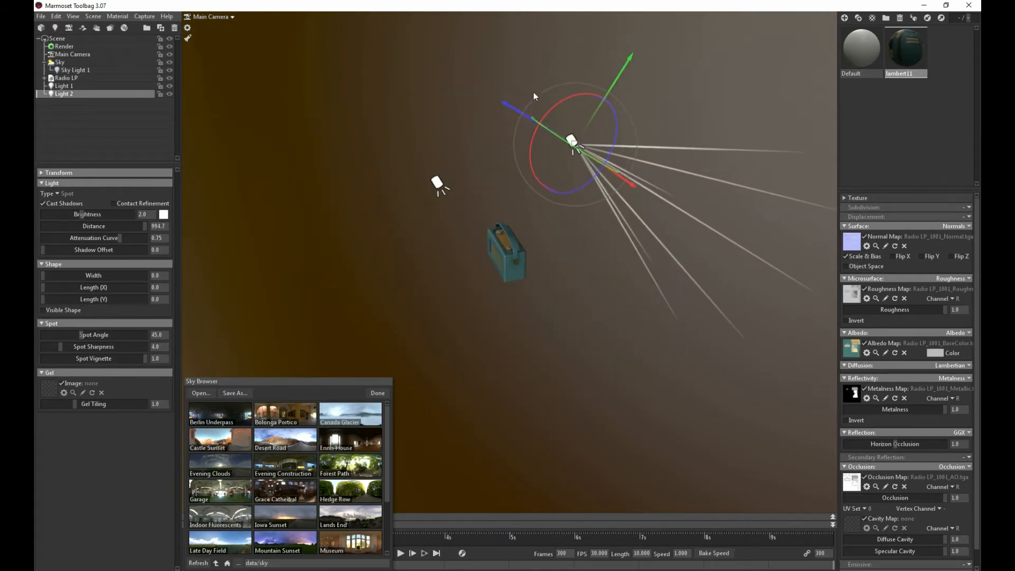
# - Rotate the second spot light around its axes until its beam points down at the radio
pyautogui.click(618, 150)
pyautogui.click(573, 142)
pyautogui.moveTo(613, 128); pyautogui.dragTo(606, 119)
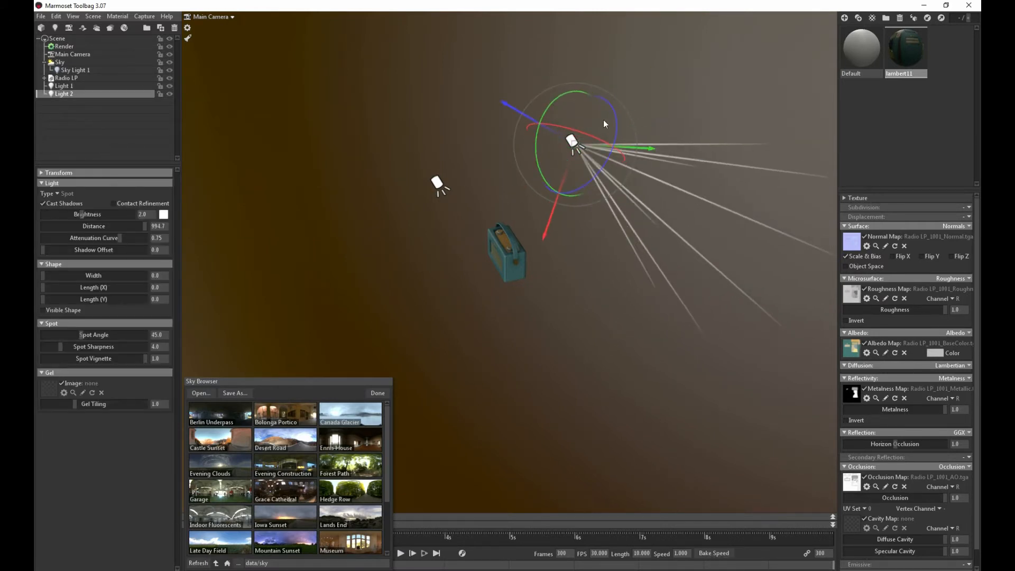
pyautogui.moveTo(536, 139); pyautogui.dragTo(482, 124)
pyautogui.moveTo(571, 160); pyautogui.dragTo(585, 203)
pyautogui.moveTo(518, 170); pyautogui.dragTo(553, 195)
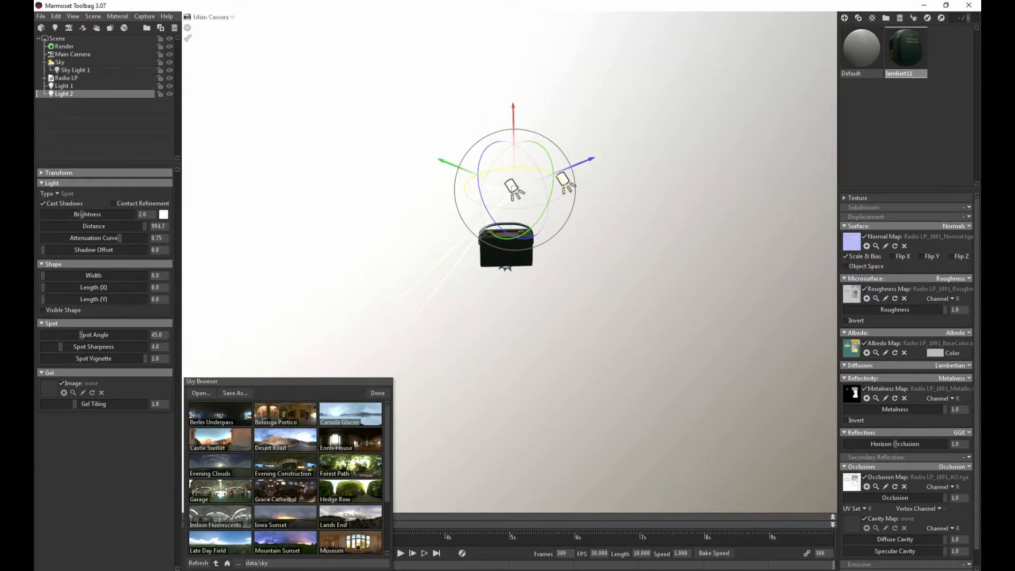
pyautogui.moveTo(508, 168); pyautogui.dragTo(540, 167)
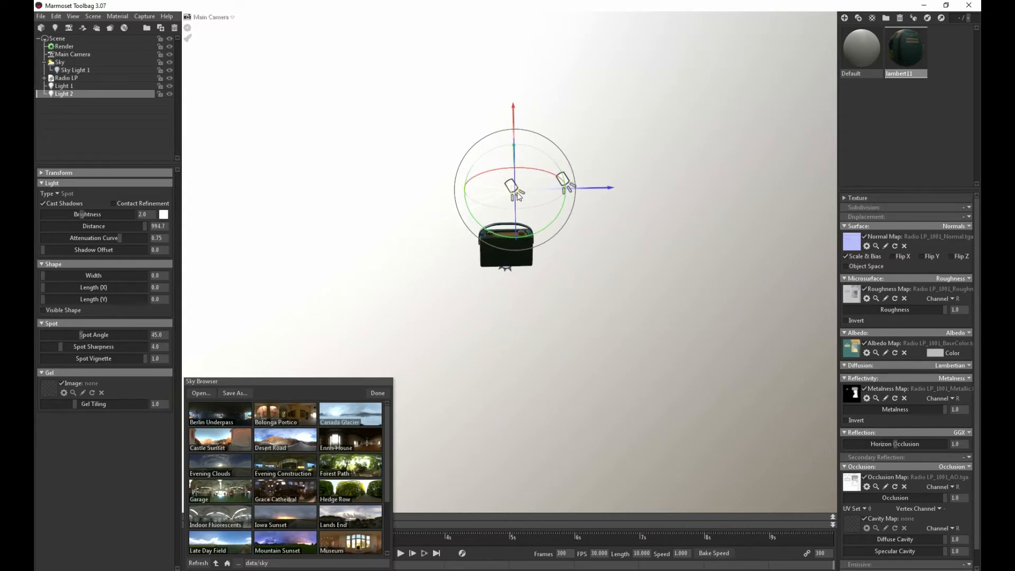
pyautogui.moveTo(516, 203); pyautogui.dragTo(479, 214)
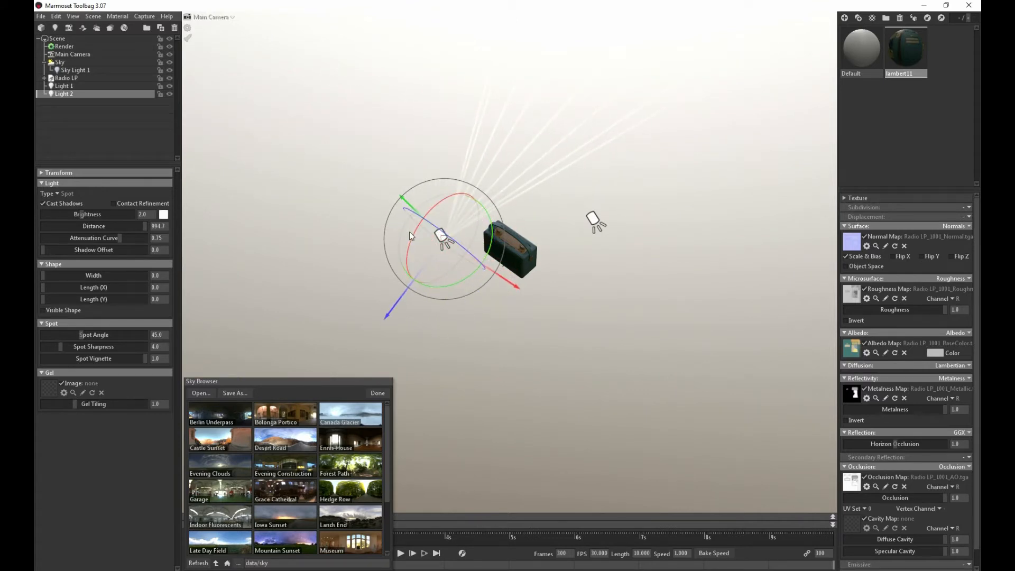
pyautogui.moveTo(414, 233); pyautogui.dragTo(434, 190)
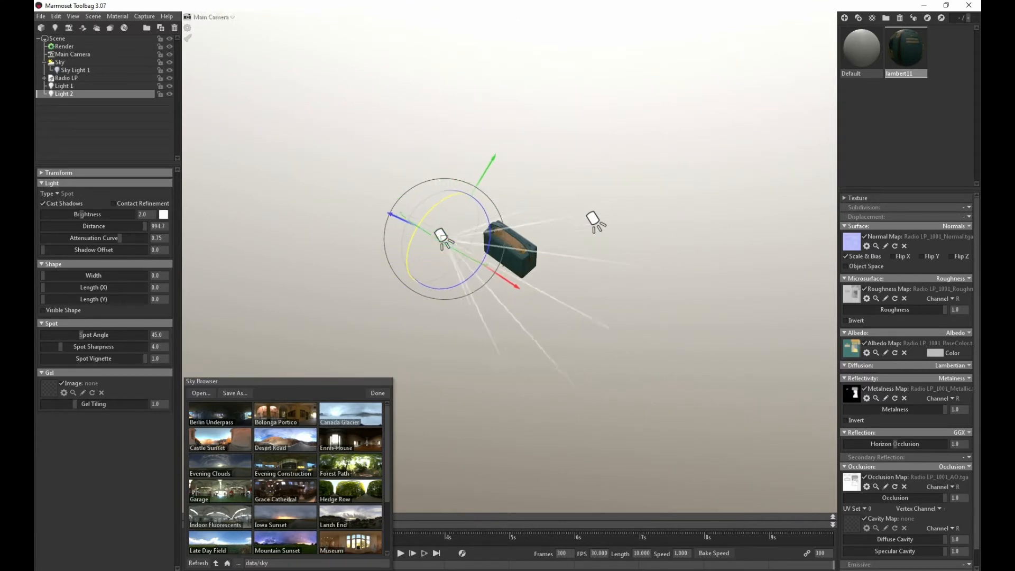
pyautogui.keyDown('alt'); pyautogui.moveTo(408, 253); pyautogui.dragTo(722, 167); pyautogui.keyUp('alt')
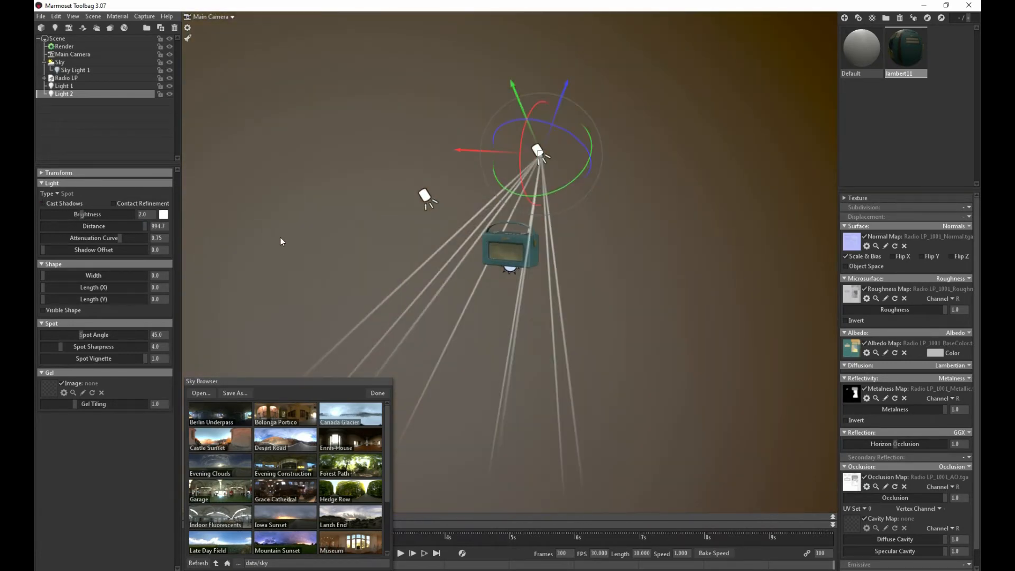
# - Deselect the second spot light and examine how both spot lights illuminate the radio from each side
pyautogui.scroll(8, 512, 268)
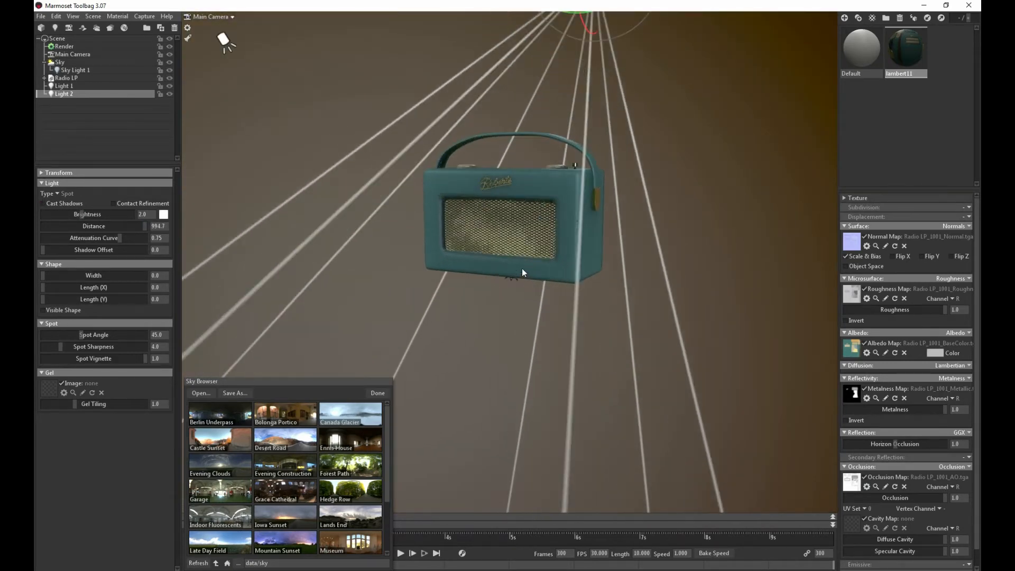
pyautogui.keyDown('alt'); pyautogui.moveTo(522, 268); pyautogui.dragTo(709, 254); pyautogui.keyUp('alt')
pyautogui.click(289, 214)
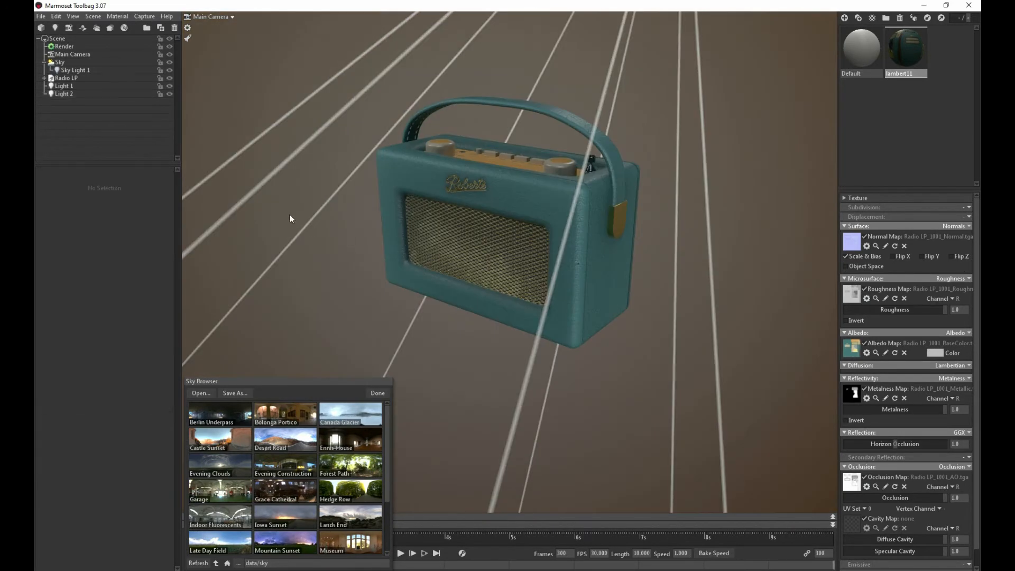
pyautogui.keyDown('alt'); pyautogui.moveTo(290, 215); pyautogui.dragTo(448, 281); pyautogui.keyUp('alt')
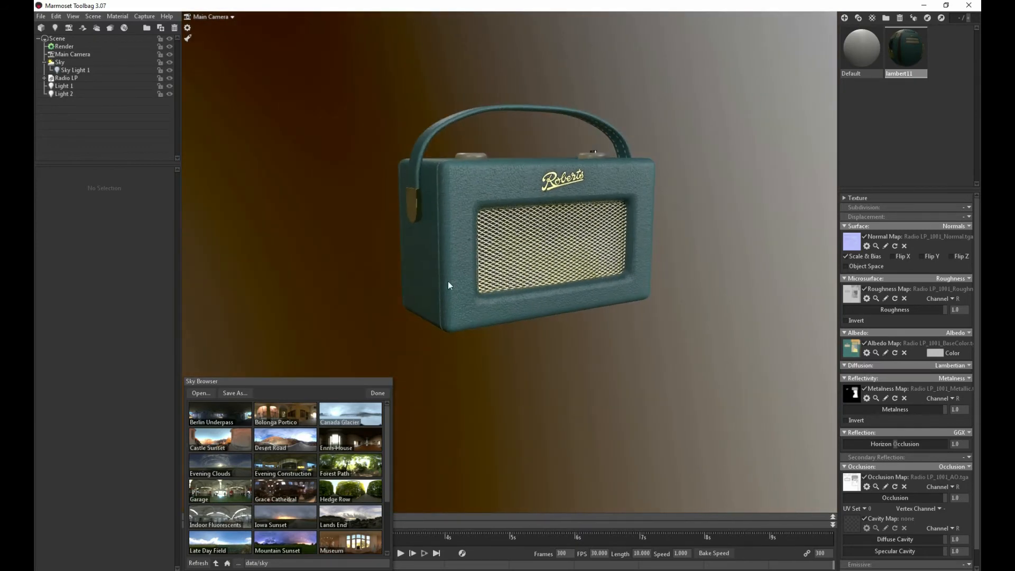
pyautogui.keyDown('alt'); pyautogui.moveTo(448, 281); pyautogui.dragTo(616, 316, button='right'); pyautogui.keyUp('alt')
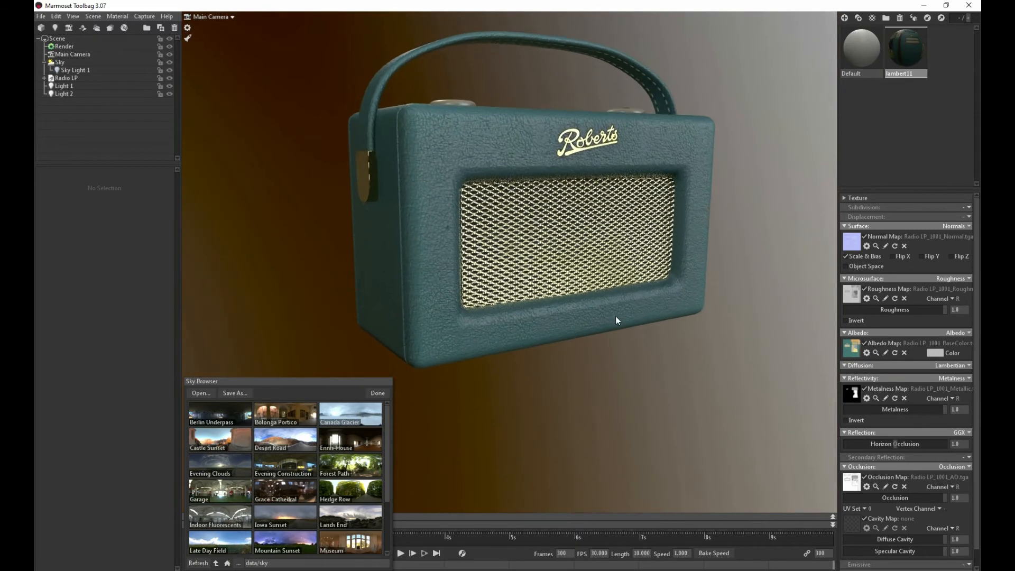
# - Close the sky browser and examine the radio's leather, logo and grille in the enlarged view
pyautogui.click(379, 393)
pyautogui.keyDown('alt'); pyautogui.moveTo(368, 268); pyautogui.dragTo(315, 358); pyautogui.keyUp('alt')
pyautogui.keyDown('alt'); pyautogui.moveTo(315, 359); pyautogui.dragTo(369, 392, button='right'); pyautogui.keyUp('alt')
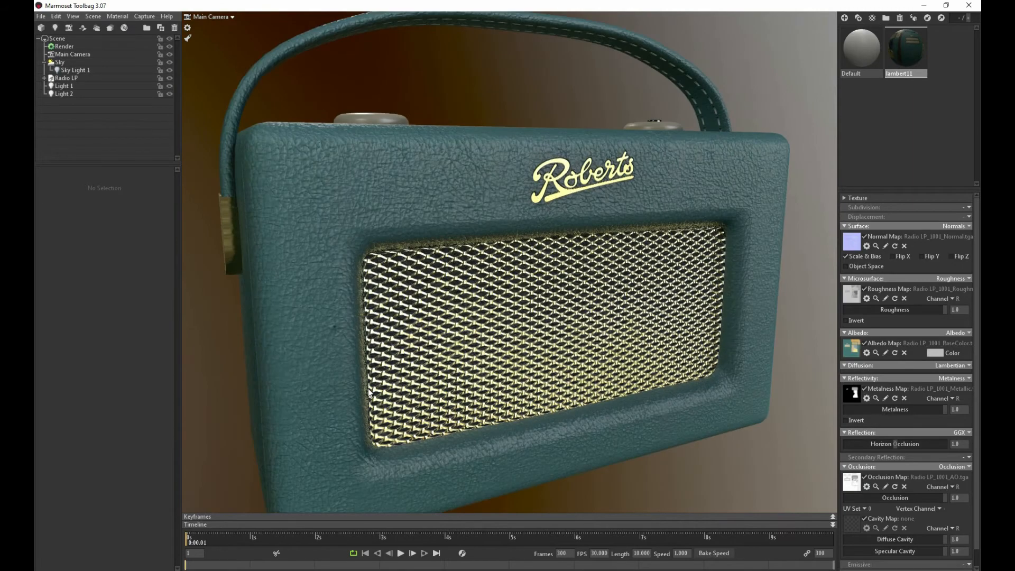
pyautogui.keyDown('alt'); pyautogui.moveTo(295, 339); pyautogui.dragTo(239, 324, button='right'); pyautogui.keyUp('alt')
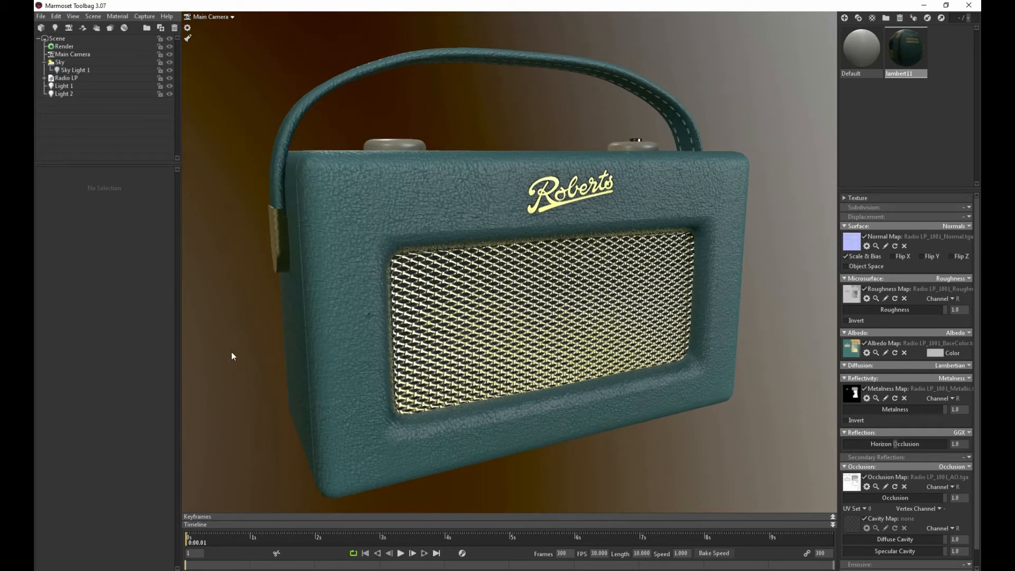
pyautogui.keyDown('alt'); pyautogui.moveTo(415, 358); pyautogui.dragTo(403, 422); pyautogui.keyUp('alt')
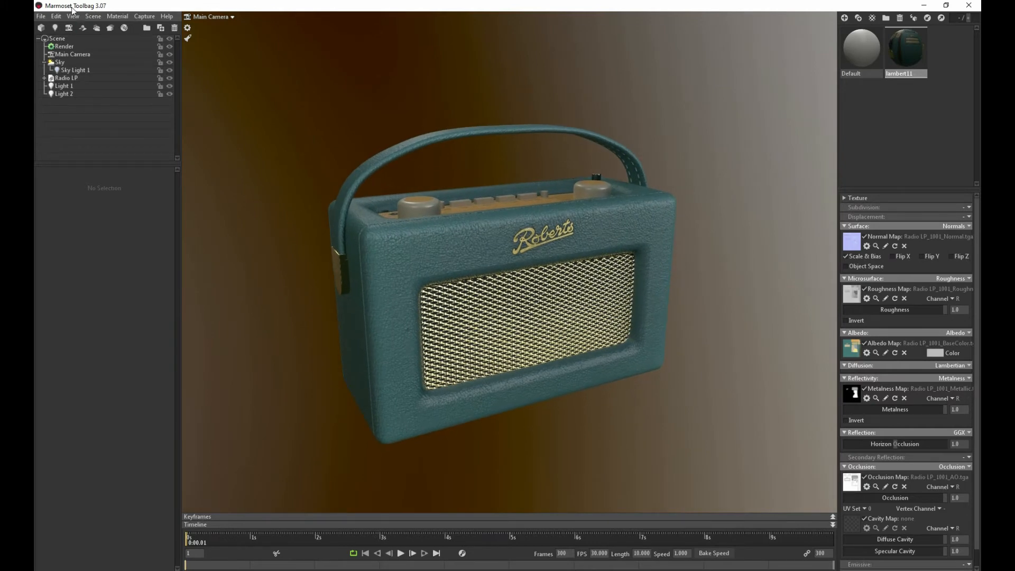
# - Review the render settings, including the watermark option switched on and off, and the main camera and sky settings
pyautogui.click(64, 46)
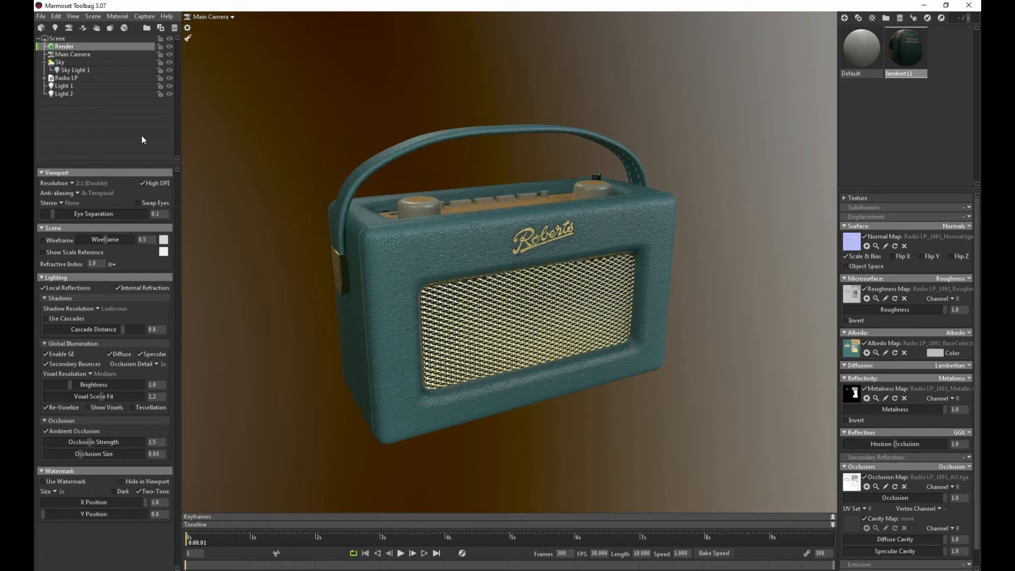
pyautogui.click(43, 482)
pyautogui.click(43, 482)
pyautogui.click(44, 482)
pyautogui.click(44, 482)
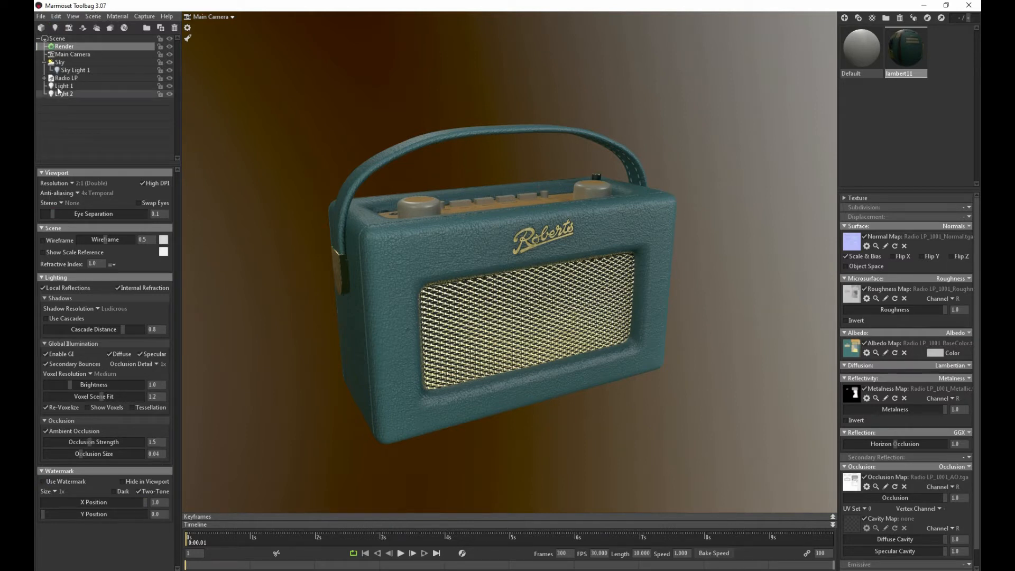
pyautogui.click(73, 54)
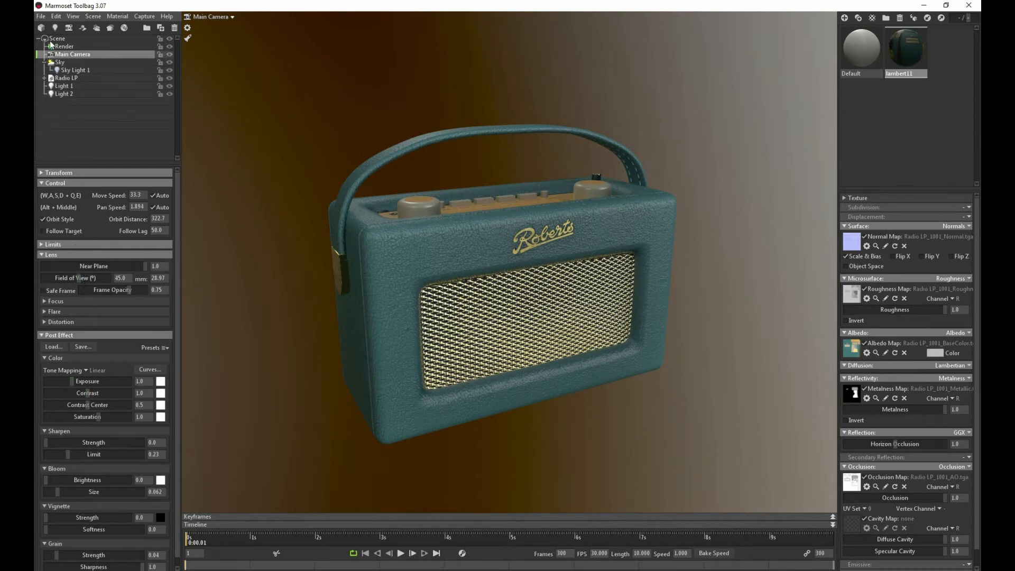
pyautogui.click(60, 62)
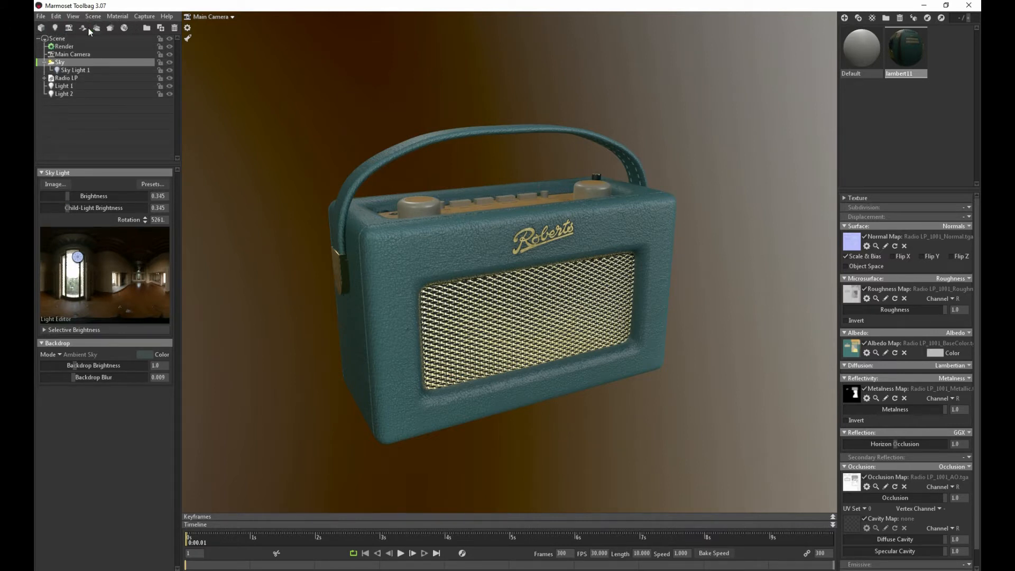
# - Open the capture settings, choose 16x image sampling, check the image format options and accept the settings
pyautogui.click(146, 18)
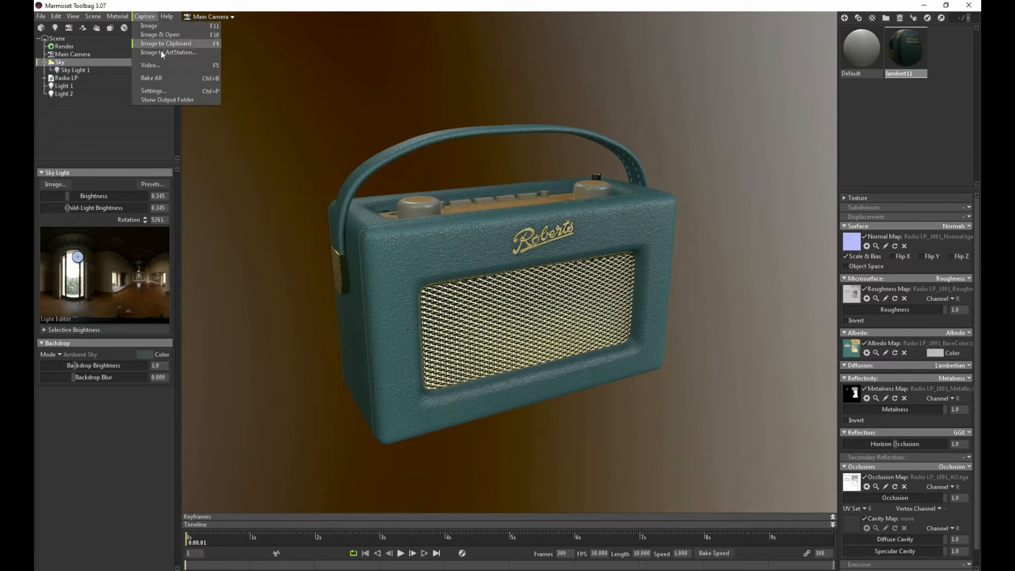
pyautogui.click(171, 98)
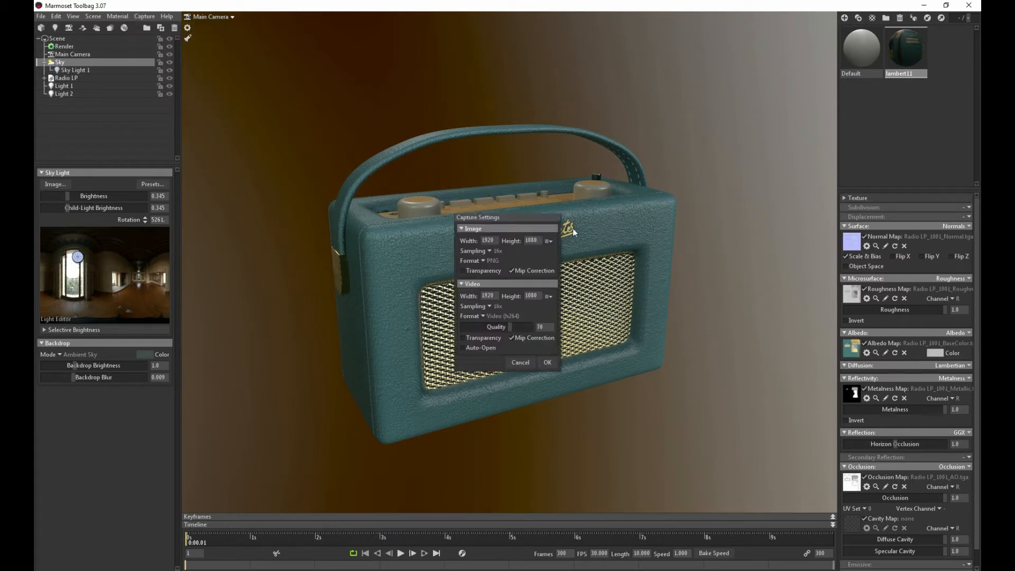
pyautogui.click(490, 250)
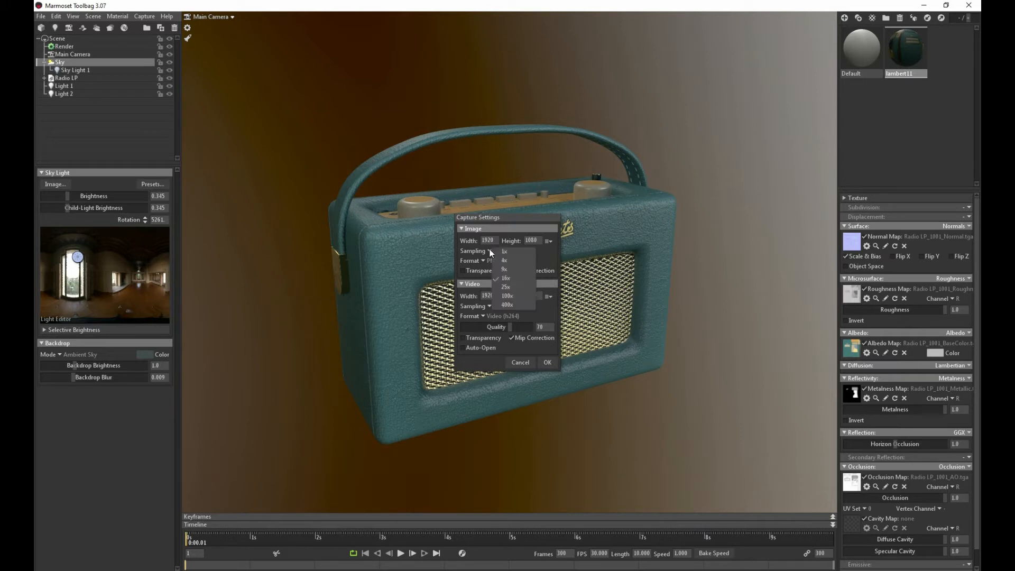
pyautogui.click(505, 278)
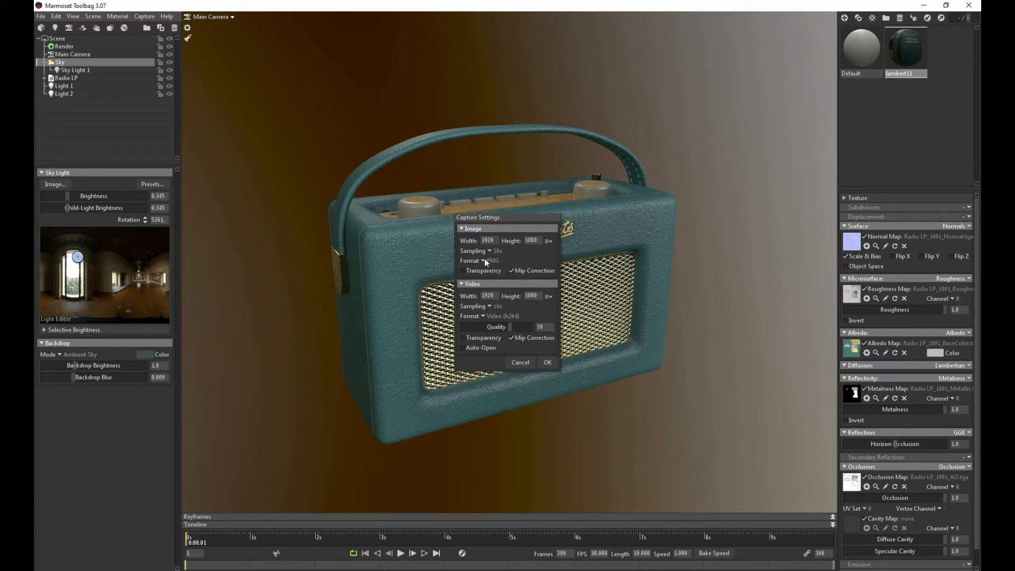
pyautogui.click(485, 259)
pyautogui.click(552, 275)
pyautogui.click(309, 251)
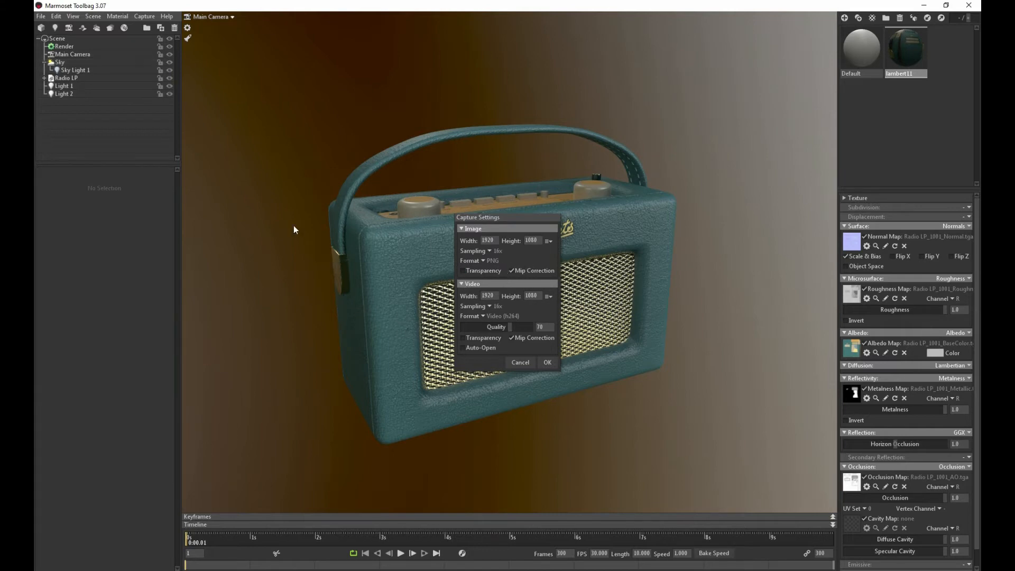
pyautogui.click(547, 362)
# - Inspect the radio's grille at close range and frame the whole radio at a three-quarter angle
pyautogui.scroll(10, 408, 245)
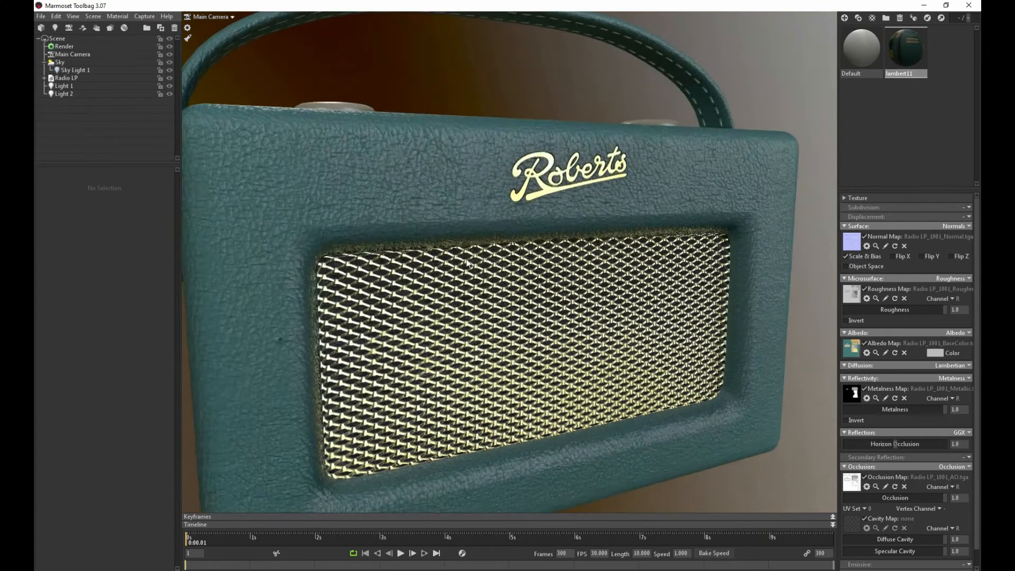
pyautogui.scroll(-10, 467, 263)
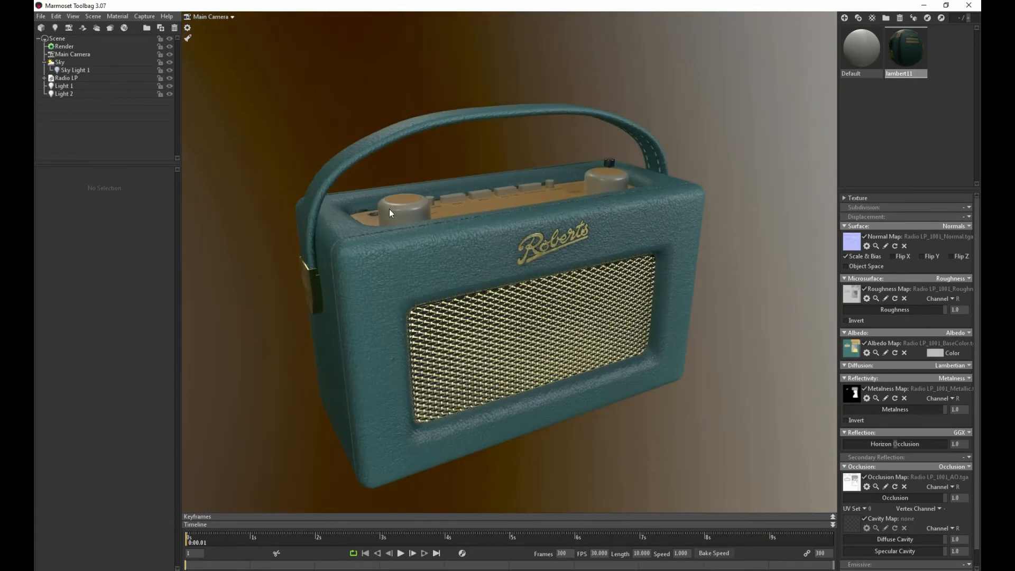
pyautogui.moveTo(393, 191); pyautogui.dragTo(401, 176, button='middle')
pyautogui.scroll(2, 412, 183)
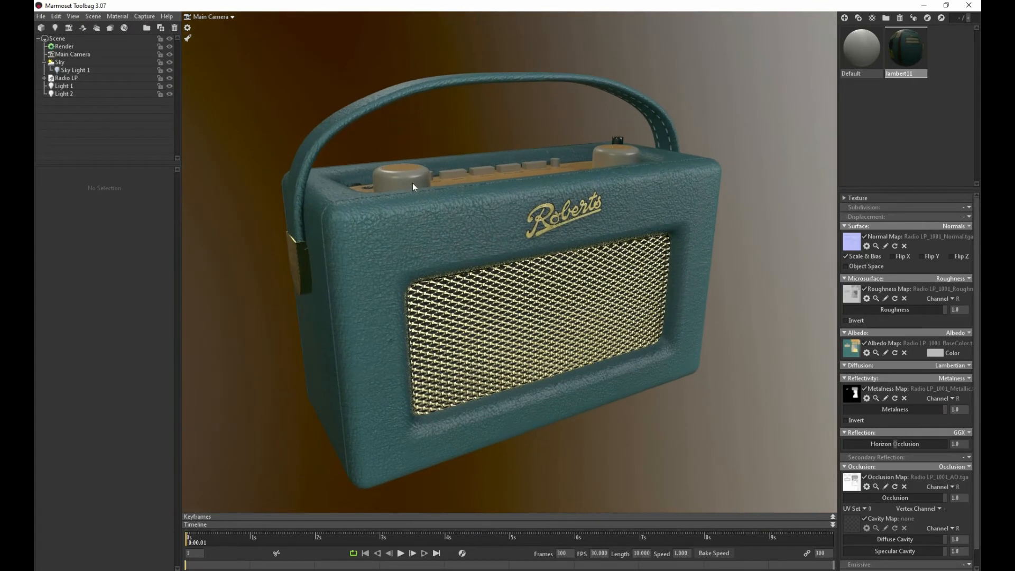
# - Open the capture settings and show the output folder where rendered images are saved
pyautogui.click(152, 16)
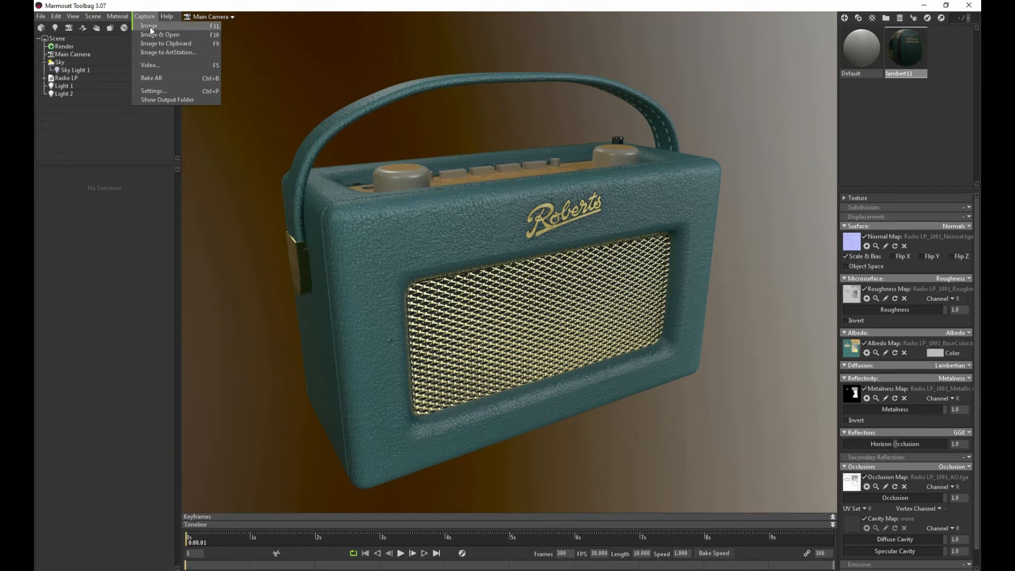
pyautogui.click(150, 90)
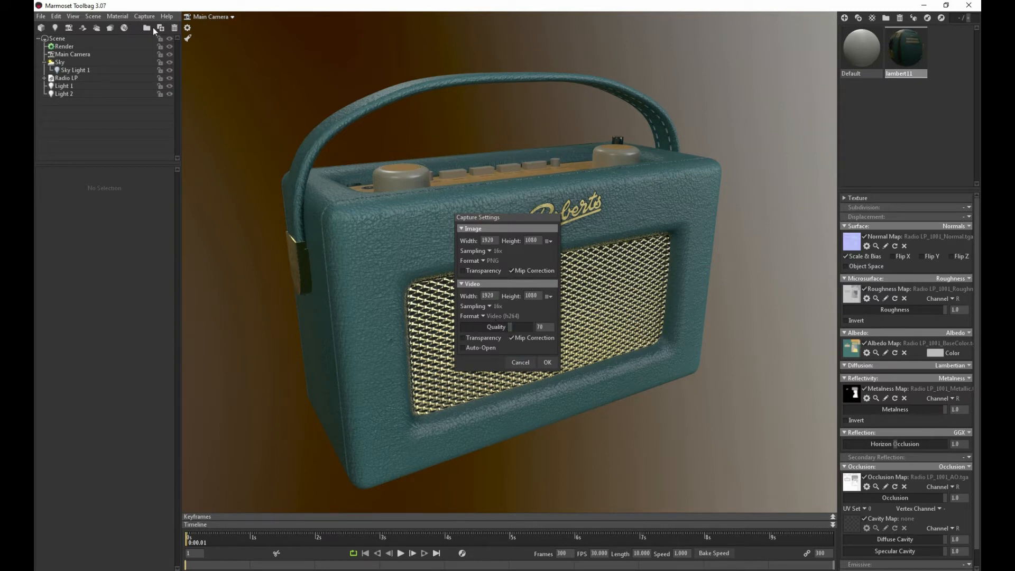
pyautogui.click(144, 17)
pyautogui.click(168, 102)
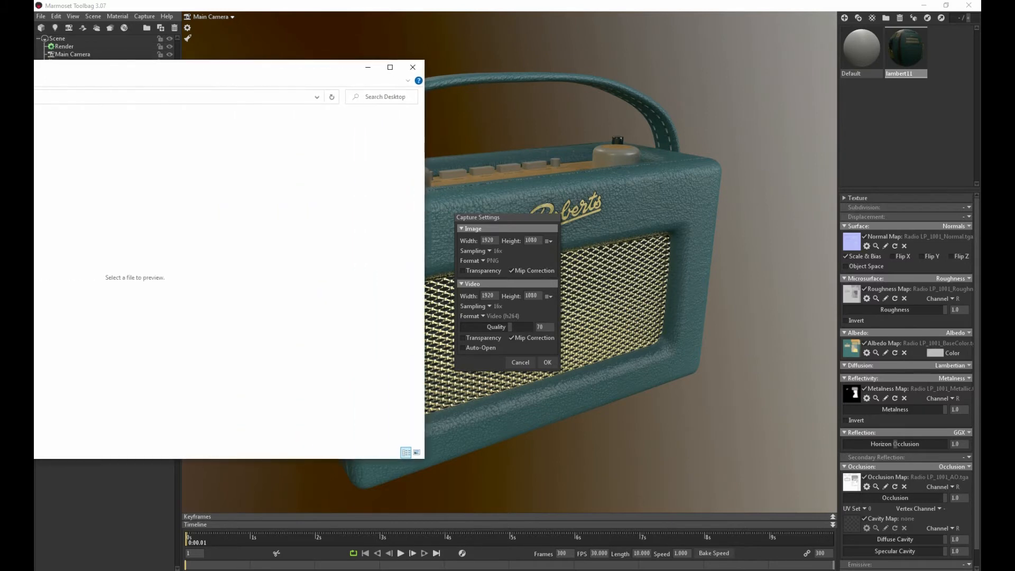
# - Browse the Radio project to its images folder, check the FINAL RENDERS subfolder and close the file window
pyautogui.moveTo(34, 71); pyautogui.dragTo(331, 80)
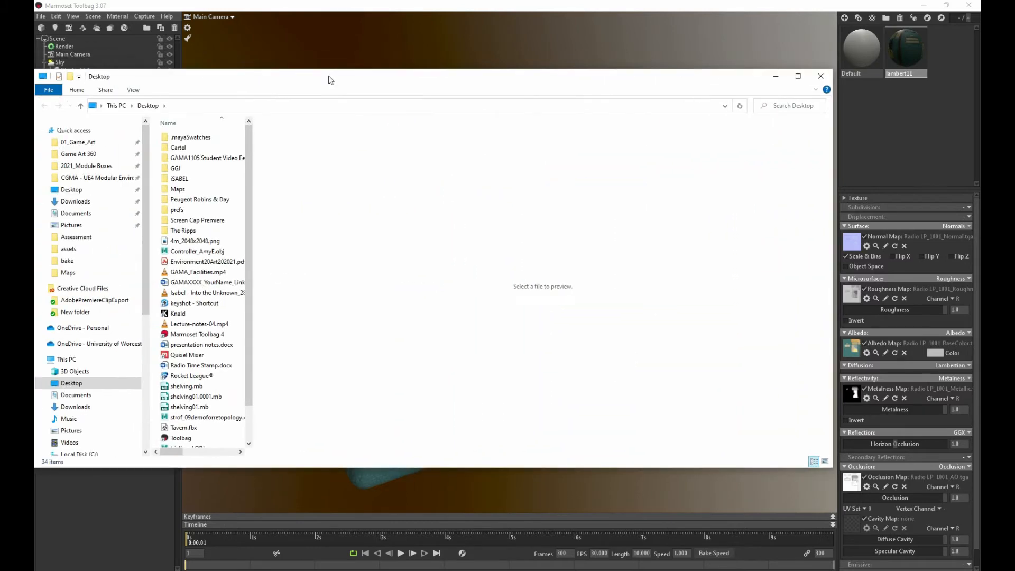
pyautogui.click(77, 142)
pyautogui.doubleClick(200, 137)
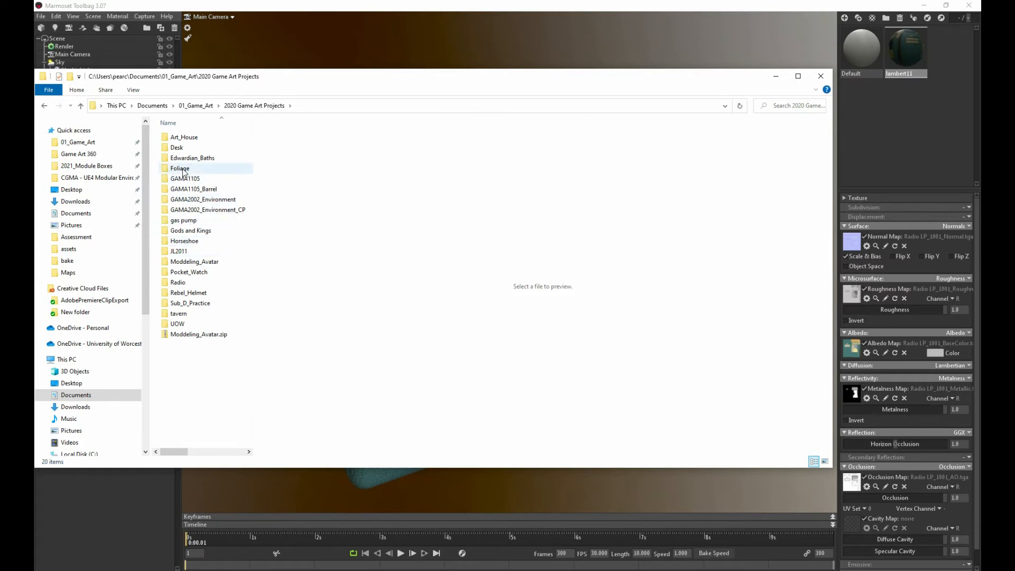
pyautogui.doubleClick(179, 283)
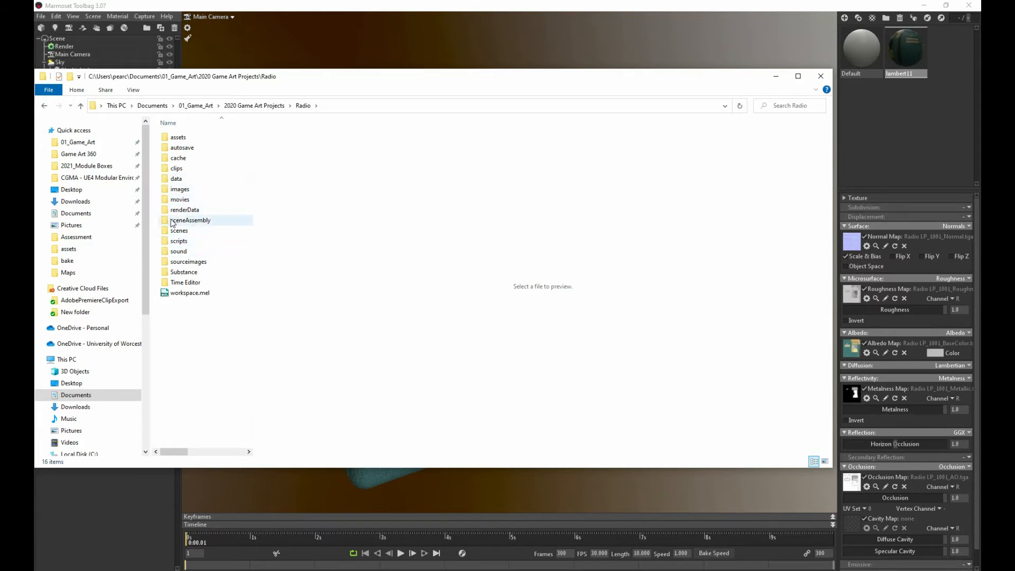
pyautogui.doubleClick(177, 194)
pyautogui.doubleClick(182, 148)
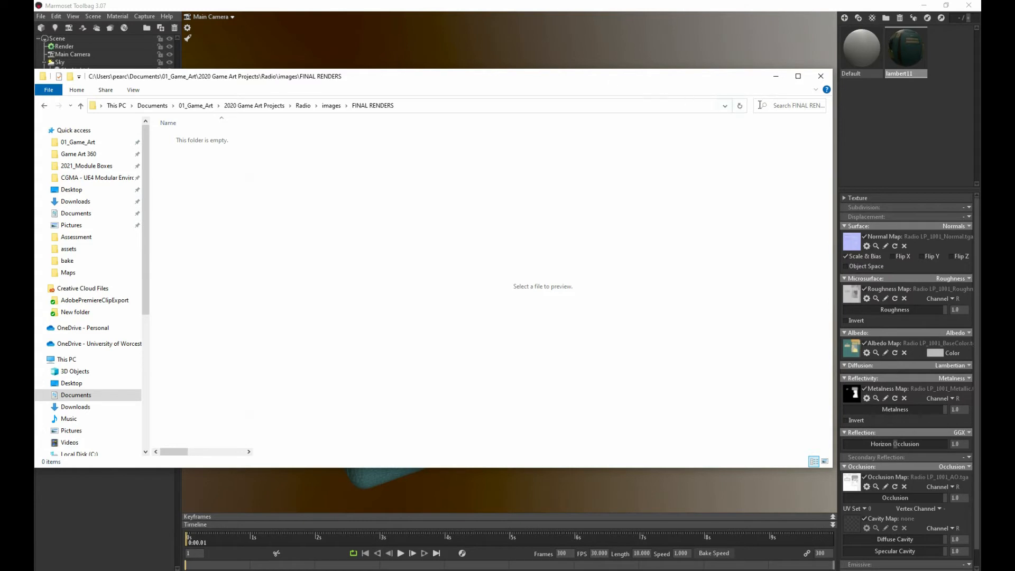
pyautogui.click(820, 75)
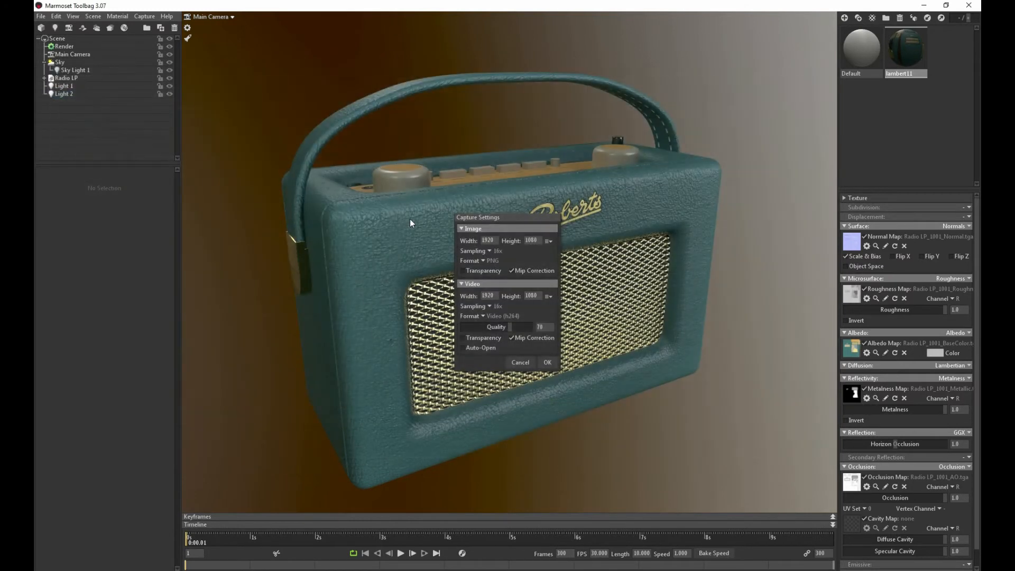
# - Review the image and video sections of the capture settings and accept them
pyautogui.click(481, 231)
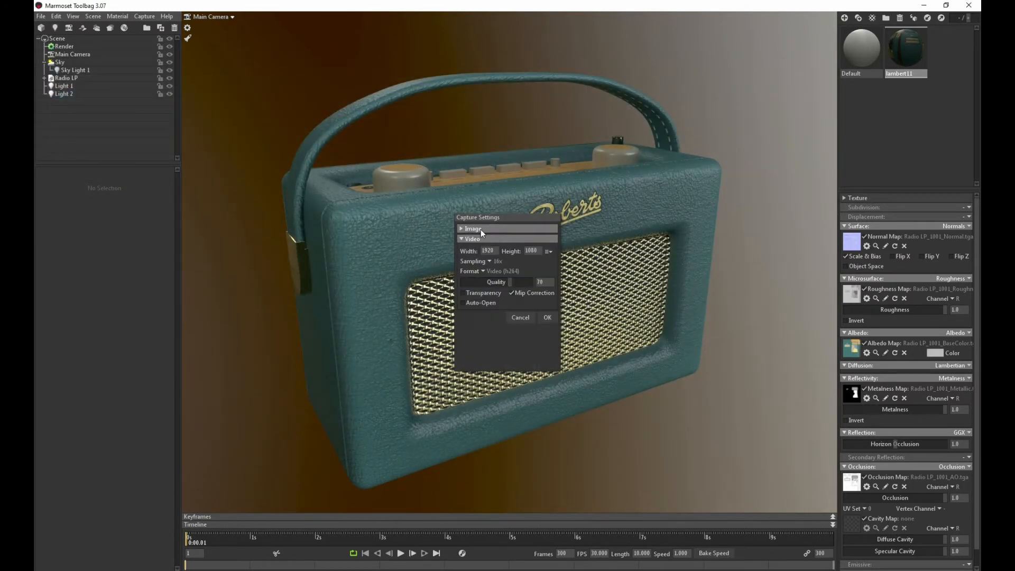
pyautogui.click(470, 227)
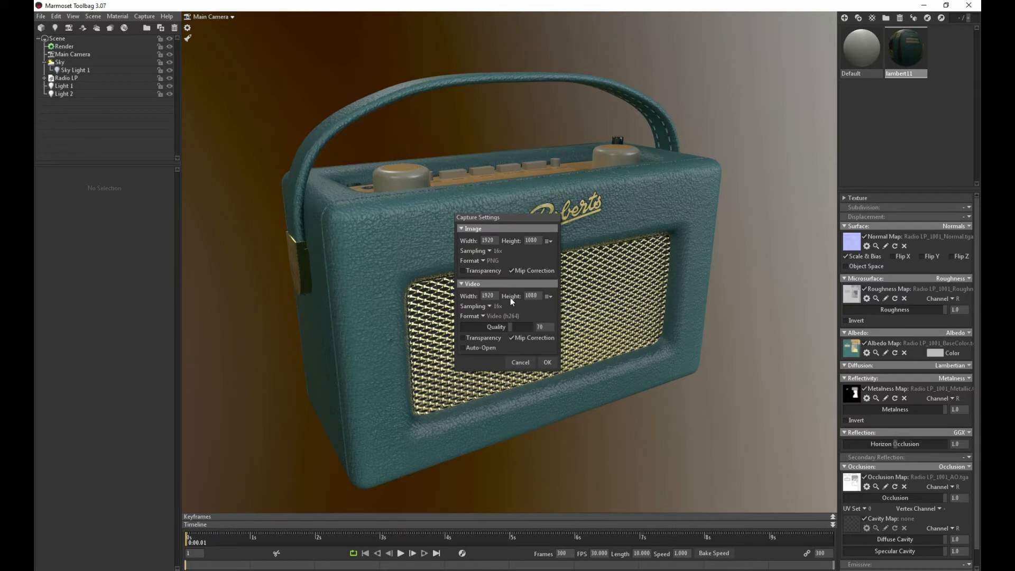
pyautogui.click(546, 363)
# - Capture the three-quarter view of the radio as an image, open it for review, and close the preview and capture settings
pyautogui.click(137, 18)
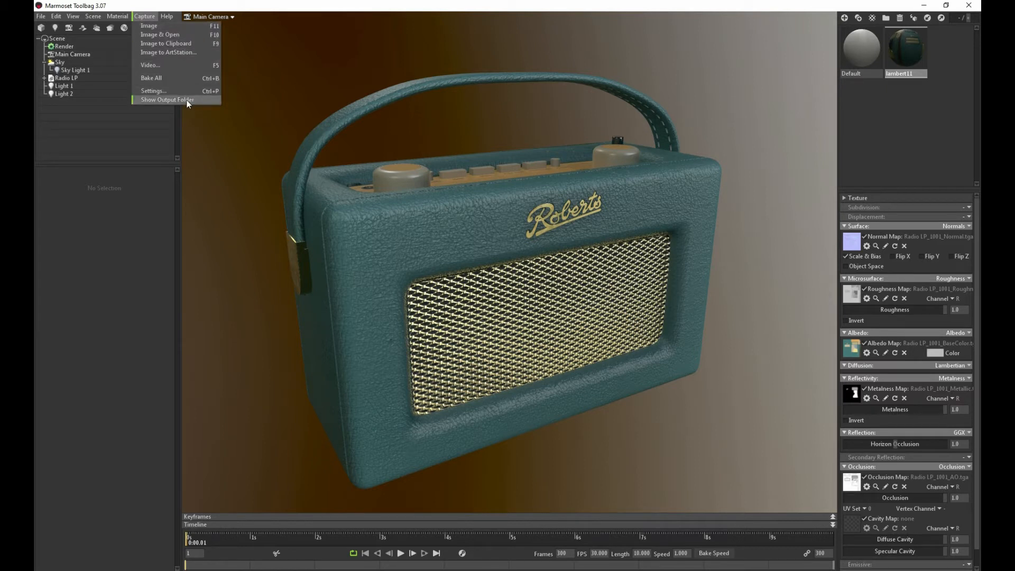
pyautogui.click(174, 90)
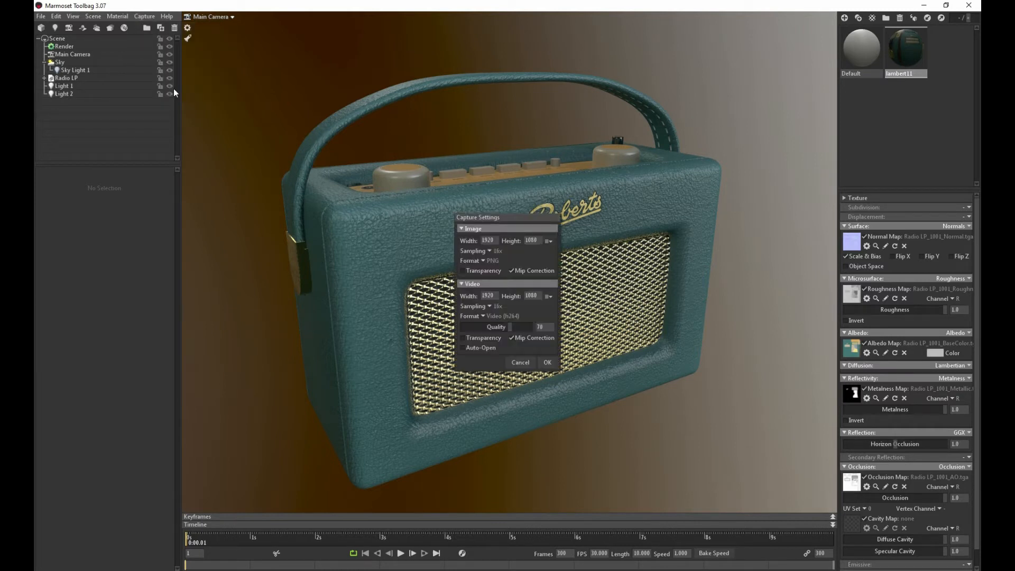
pyautogui.click(146, 17)
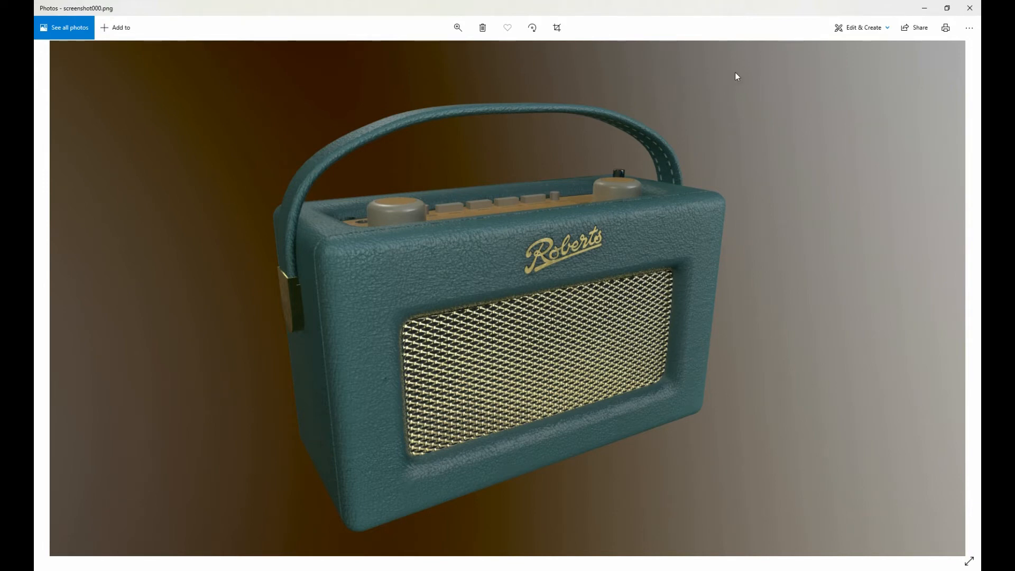
pyautogui.click(969, 8)
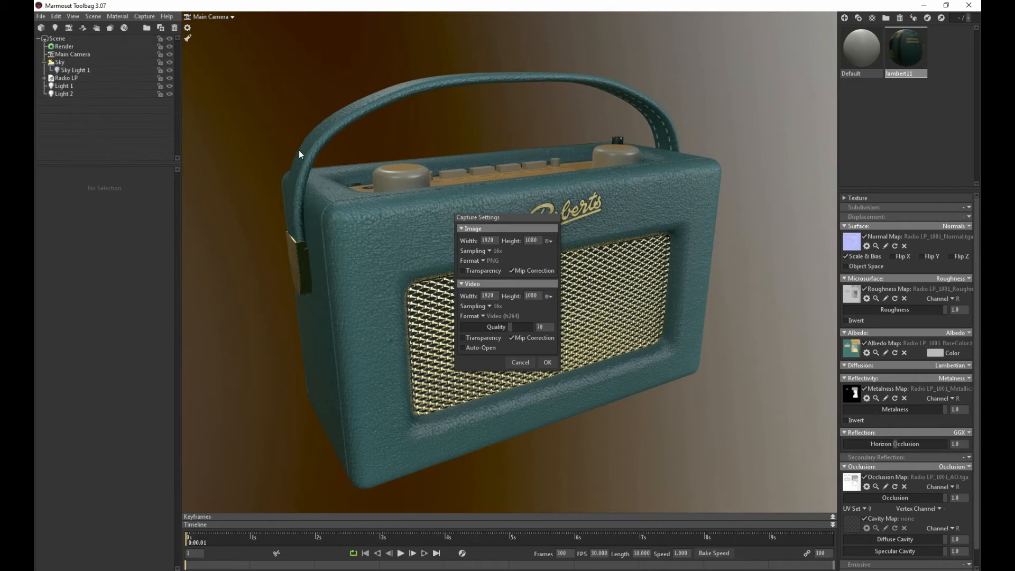
pyautogui.moveTo(542, 217); pyautogui.dragTo(450, 185)
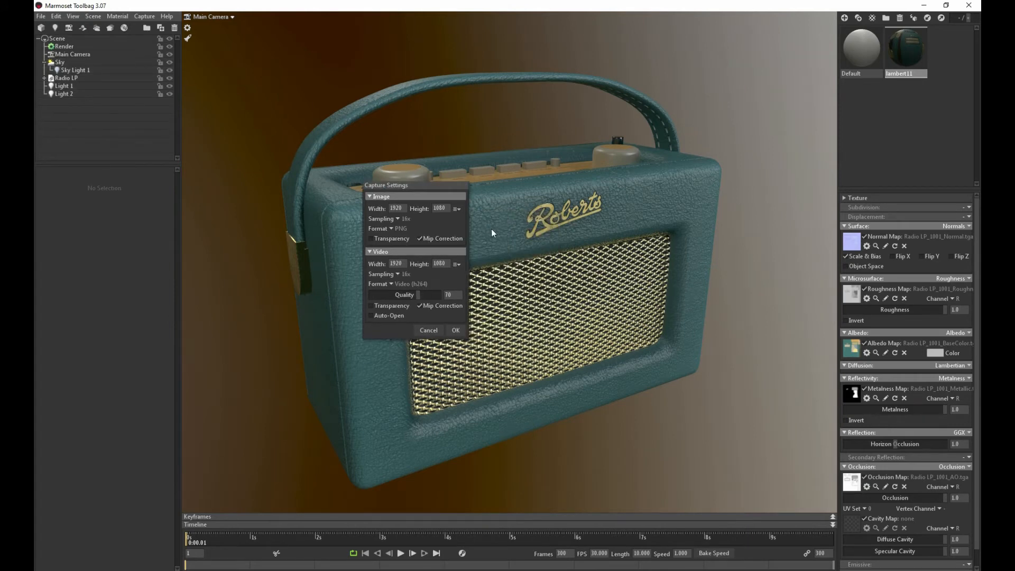
pyautogui.click(456, 330)
# - Turn the radio to face the front, check the camera list and switch the viewport to Camera 1
pyautogui.moveTo(487, 223); pyautogui.dragTo(421, 219)
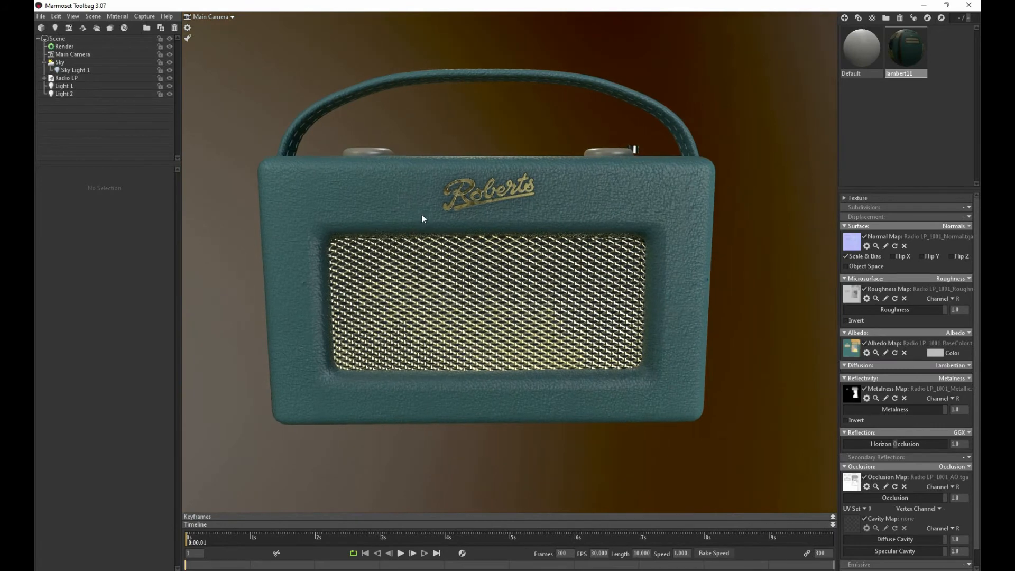
pyautogui.click(227, 18)
pyautogui.click(222, 16)
pyautogui.click(229, 16)
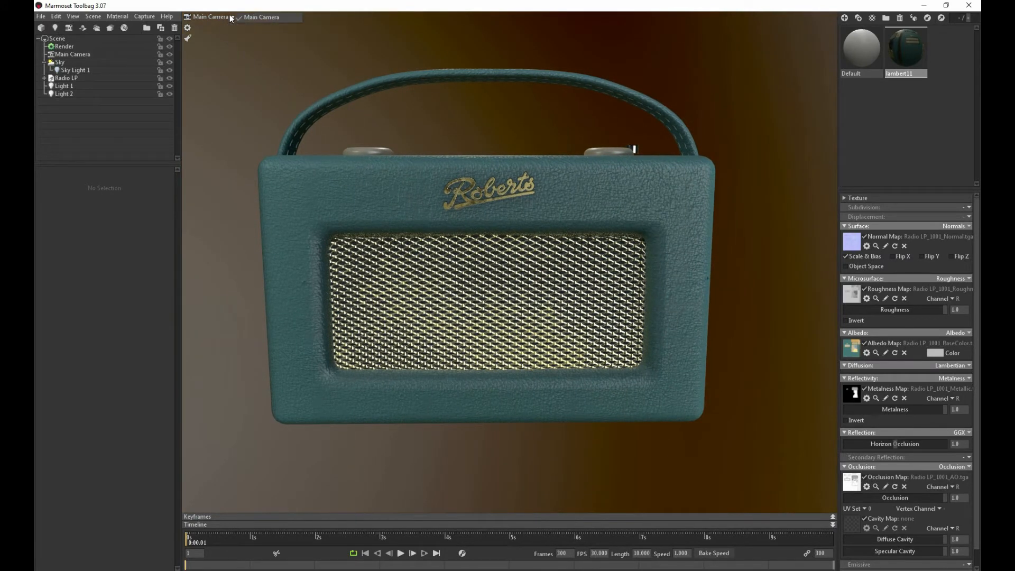
pyautogui.click(231, 17)
pyautogui.click(73, 16)
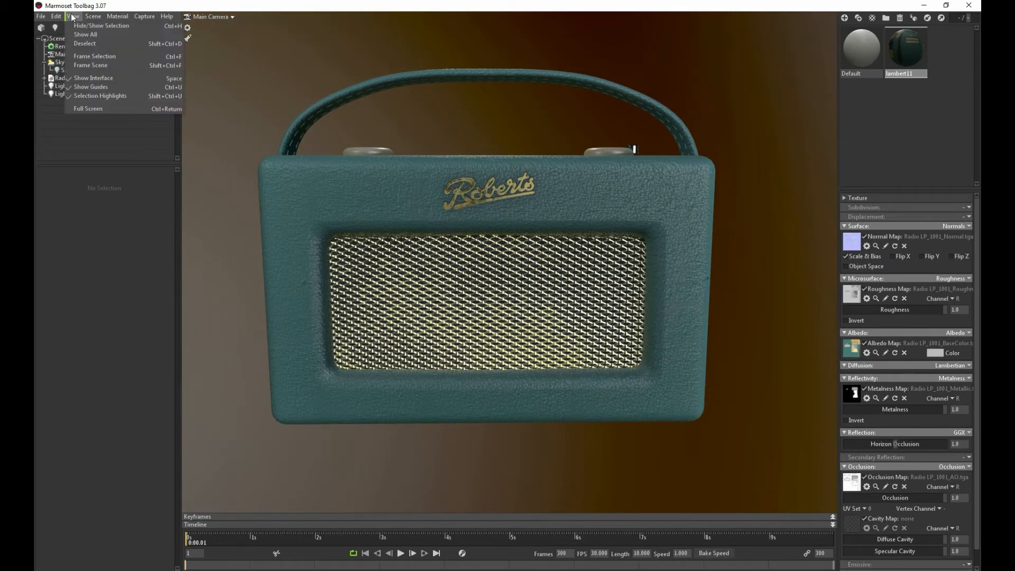
pyautogui.moveTo(140, 19)
pyautogui.moveTo(40, 17)
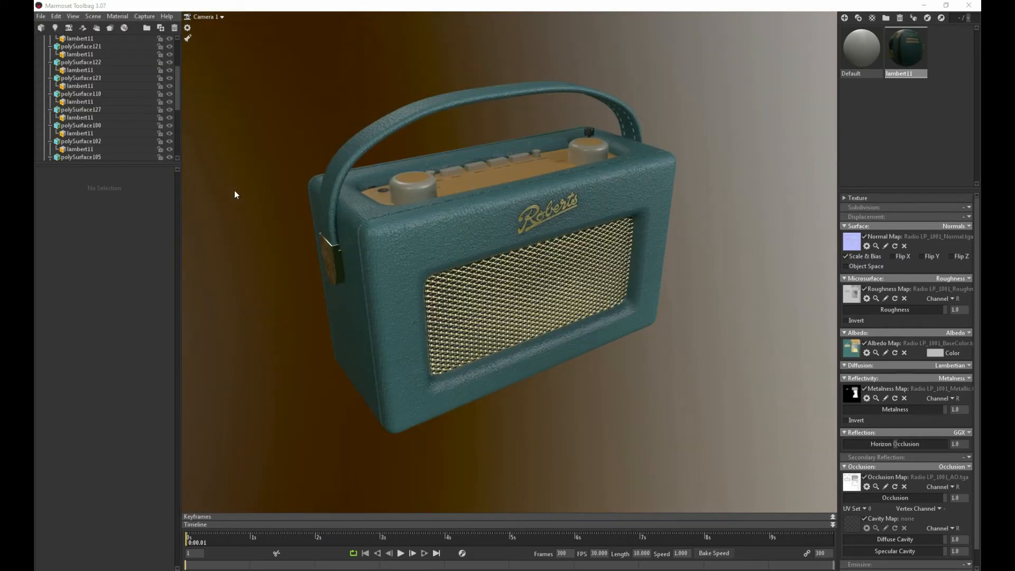
# - Frame the radio straight from the front, filling the view, and capture an image of it
pyautogui.click(456, 202)
pyautogui.moveTo(456, 202); pyautogui.dragTo(351, 206)
pyautogui.moveTo(294, 332); pyautogui.dragTo(299, 305)
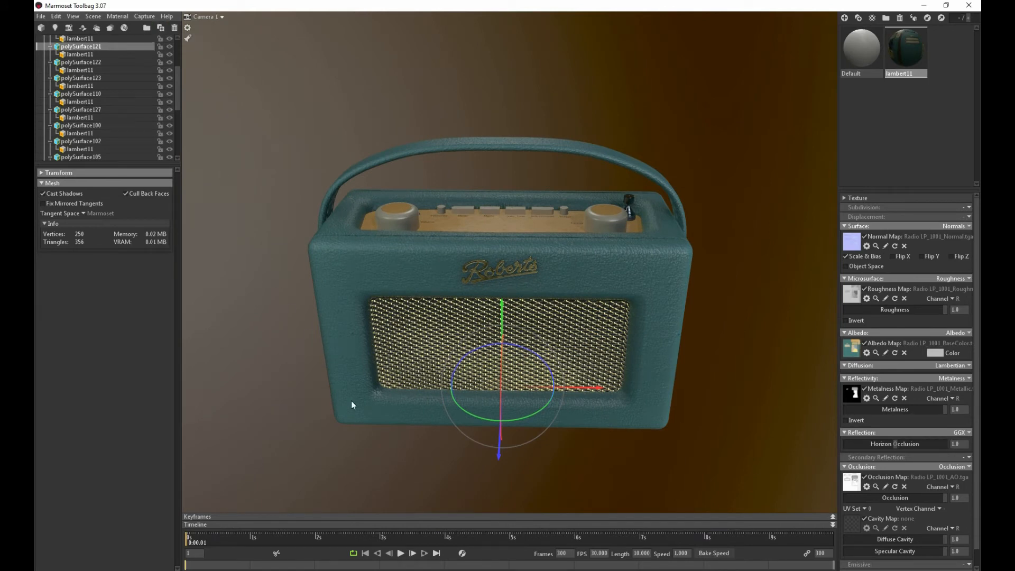
pyautogui.moveTo(310, 388); pyautogui.dragTo(299, 365)
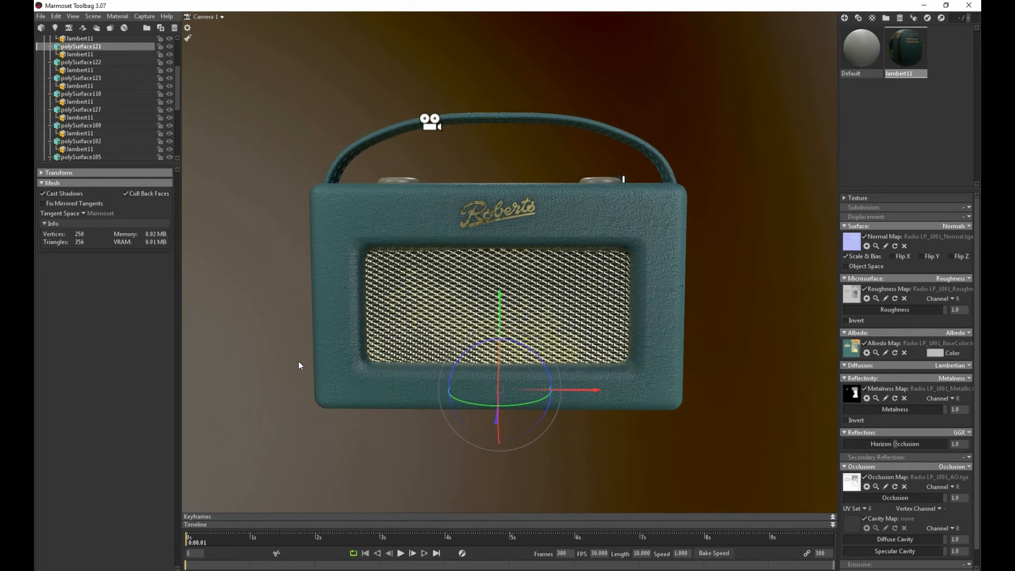
pyautogui.scroll(5, 302, 362)
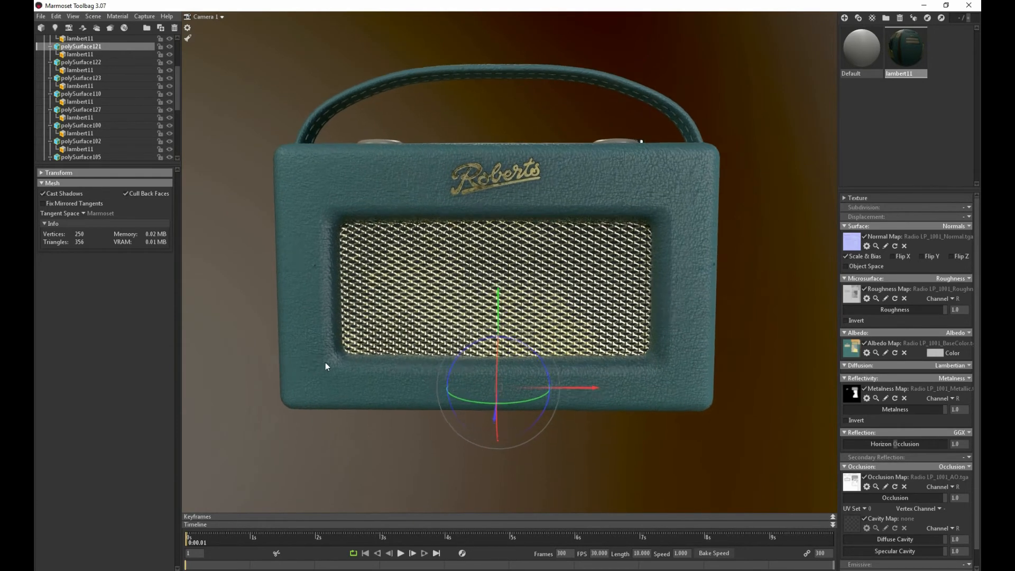
pyautogui.moveTo(325, 362)
pyautogui.mouseDown(button='right')
pyautogui.moveTo(339, 369)
pyautogui.moveTo(316, 354)
pyautogui.mouseUp(button='right')
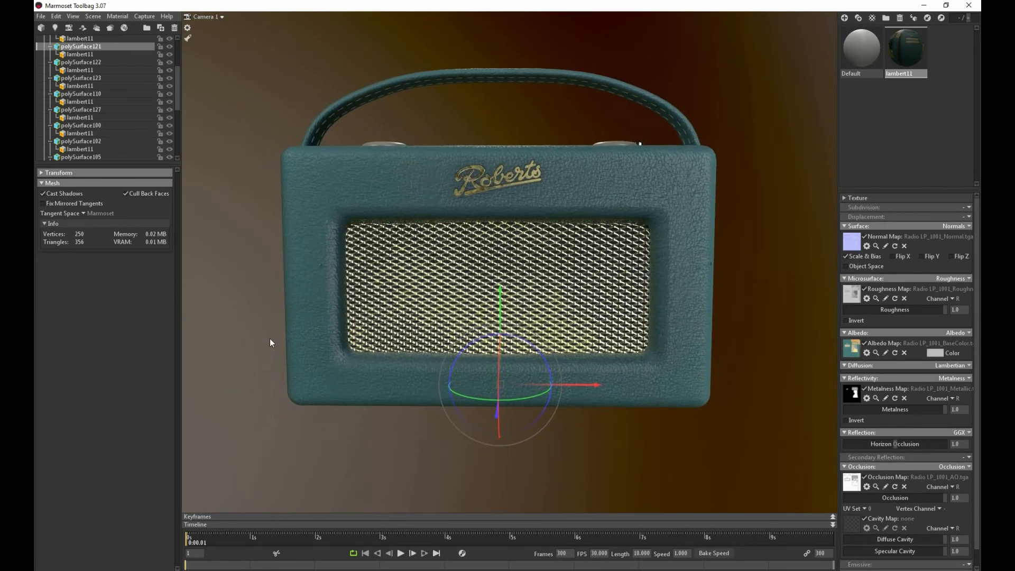
pyautogui.moveTo(270, 338); pyautogui.dragTo(272, 335, button='middle')
pyautogui.moveTo(271, 335); pyautogui.dragTo(258, 330, button='right')
pyautogui.moveTo(258, 331); pyautogui.dragTo(258, 348, button='middle')
pyautogui.click(139, 16)
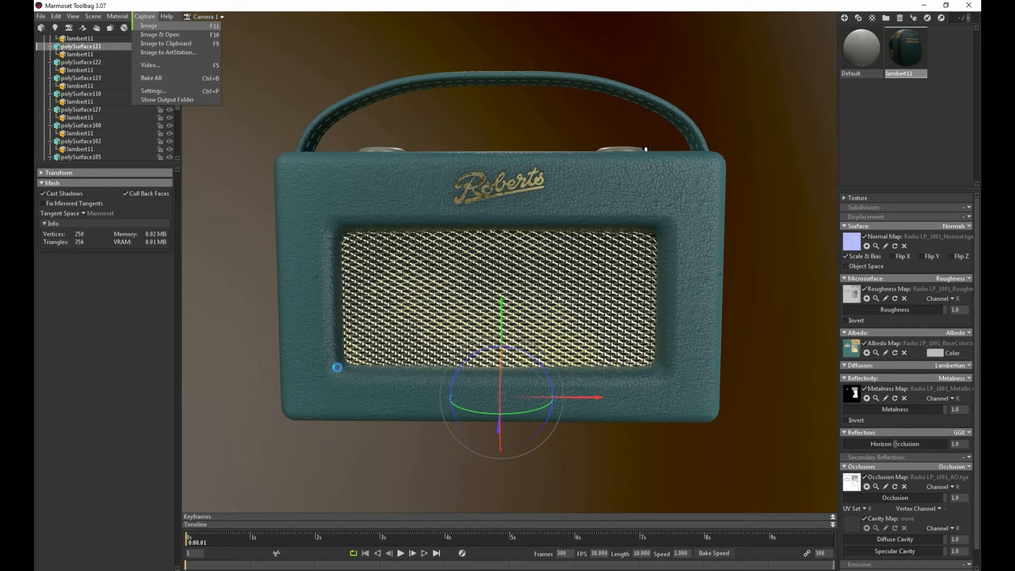
# - Frame the radio's side with the brass handle bracket centred and capture an image of it
pyautogui.moveTo(275, 319); pyautogui.dragTo(543, 314)
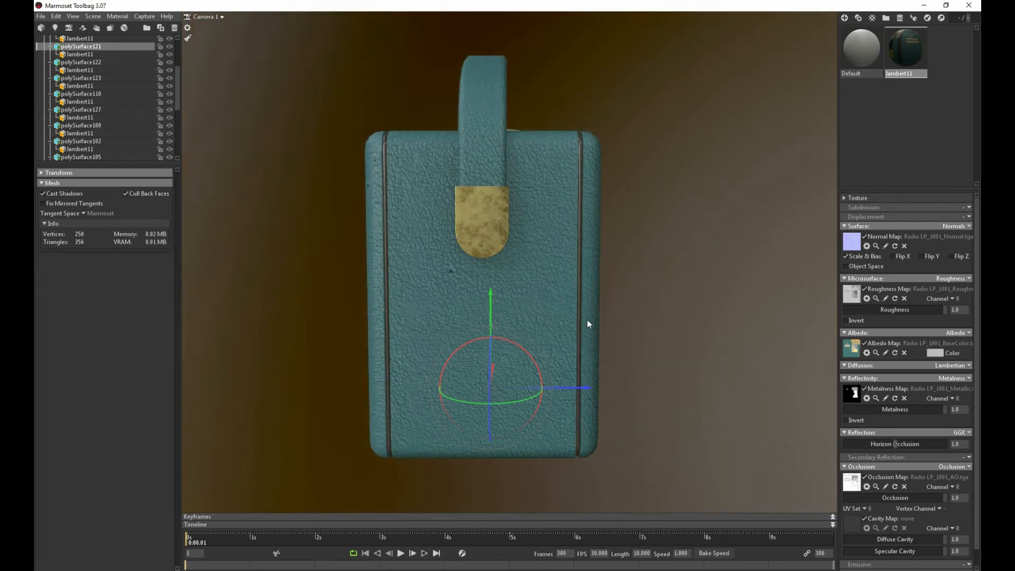
pyautogui.moveTo(587, 319); pyautogui.dragTo(597, 313, button='middle')
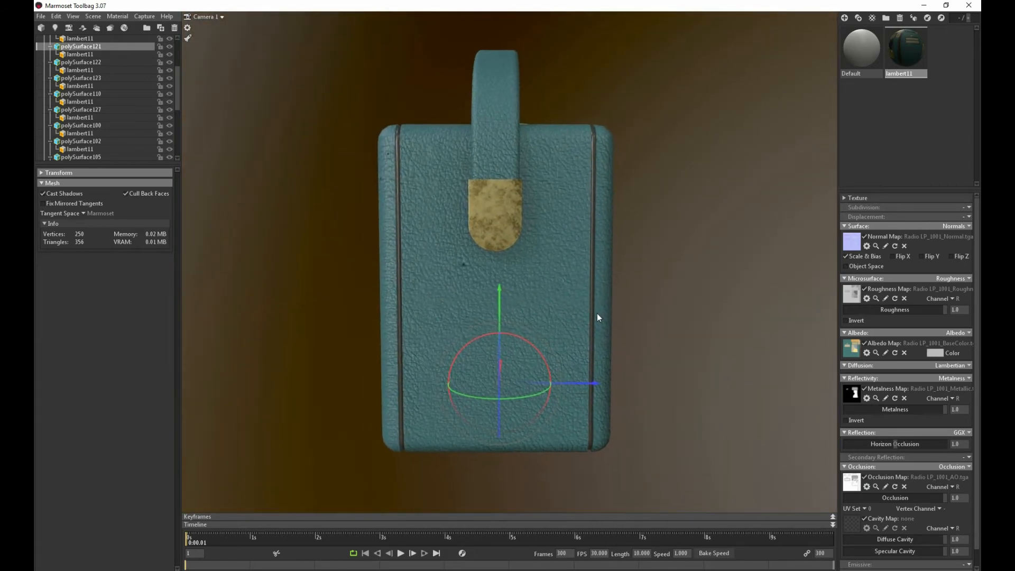
pyautogui.moveTo(598, 313)
pyautogui.mouseDown(button='right')
pyautogui.moveTo(616, 317)
pyautogui.moveTo(603, 309)
pyautogui.mouseUp(button='right')
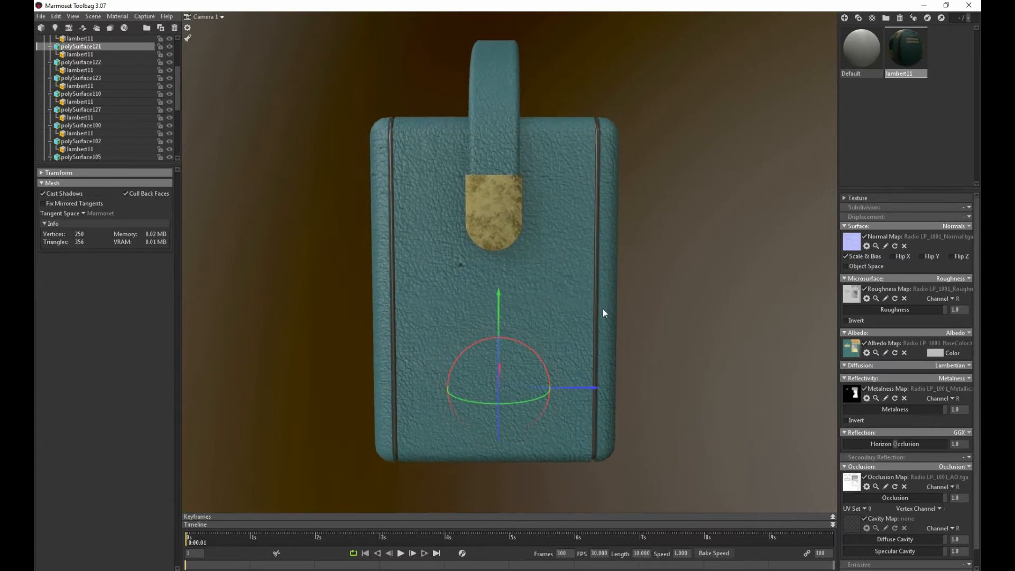
pyautogui.click(143, 17)
pyautogui.click(170, 27)
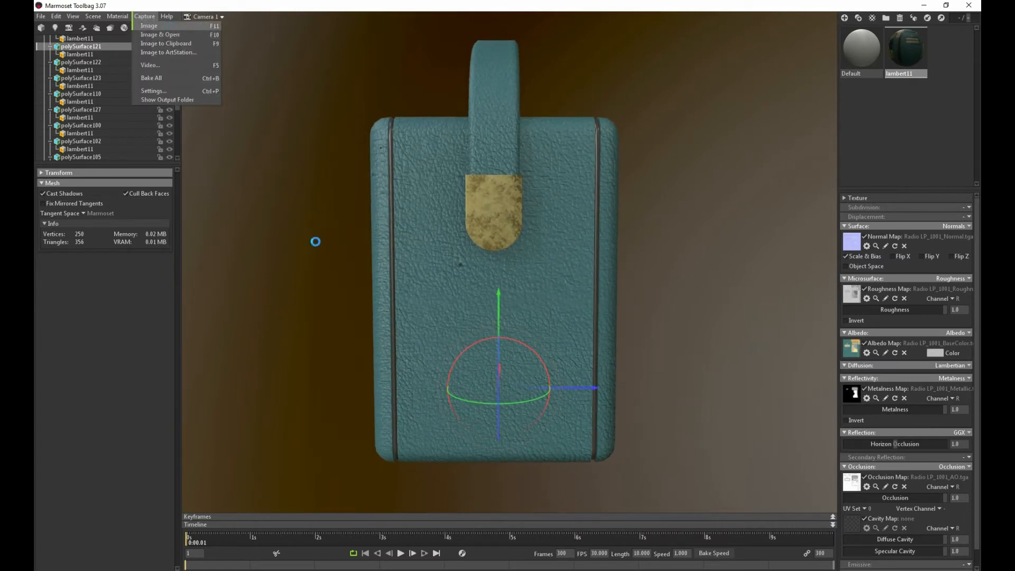
# - Frame the plain back of the radio straight on and capture an image of it
pyautogui.moveTo(272, 262); pyautogui.dragTo(372, 423)
pyautogui.moveTo(372, 423)
pyautogui.mouseDown(button='middle')
pyautogui.moveTo(351, 422)
pyautogui.moveTo(356, 433)
pyautogui.mouseUp(button='middle')
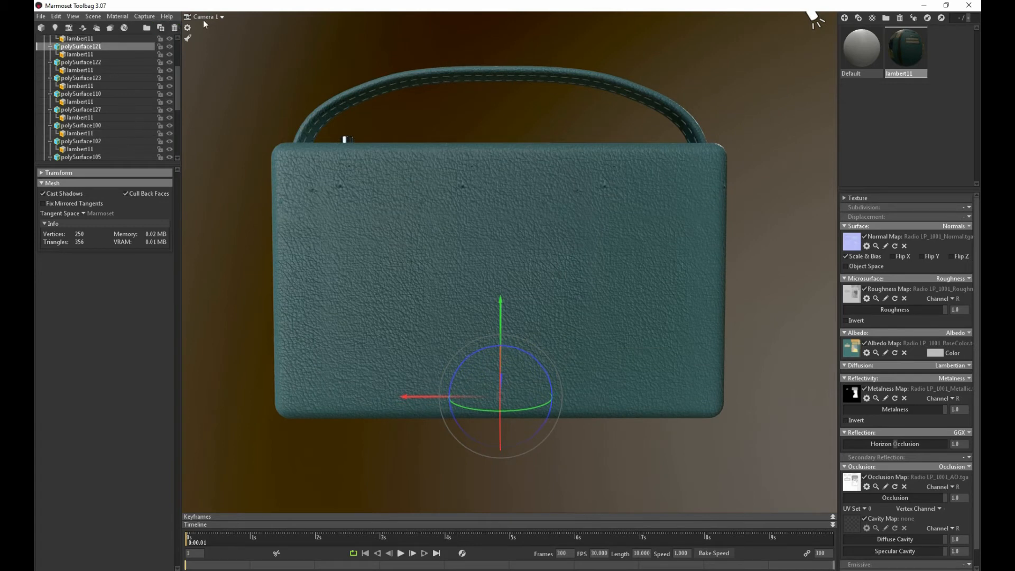
pyautogui.click(118, 17)
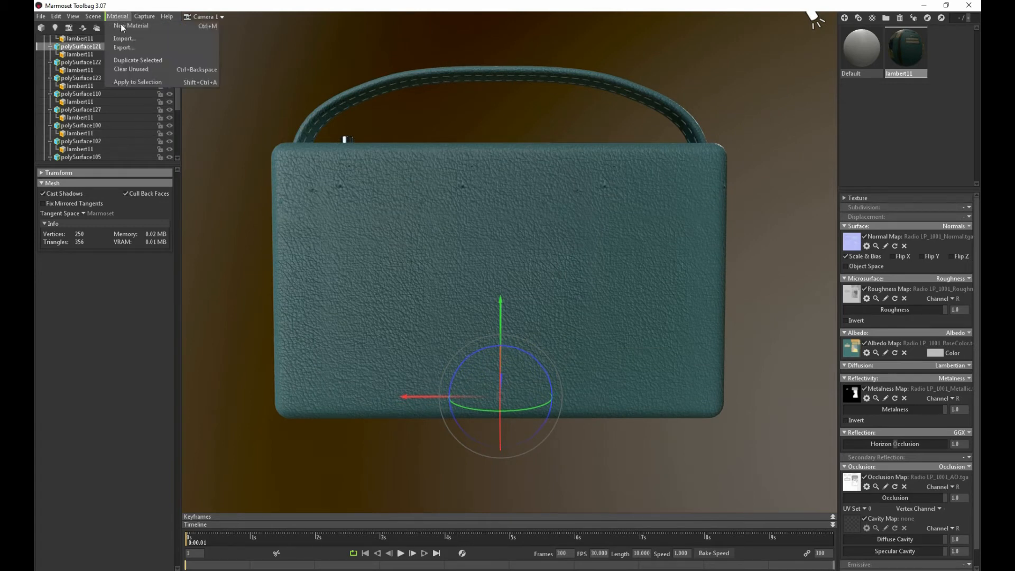
pyautogui.click(147, 17)
pyautogui.click(147, 17)
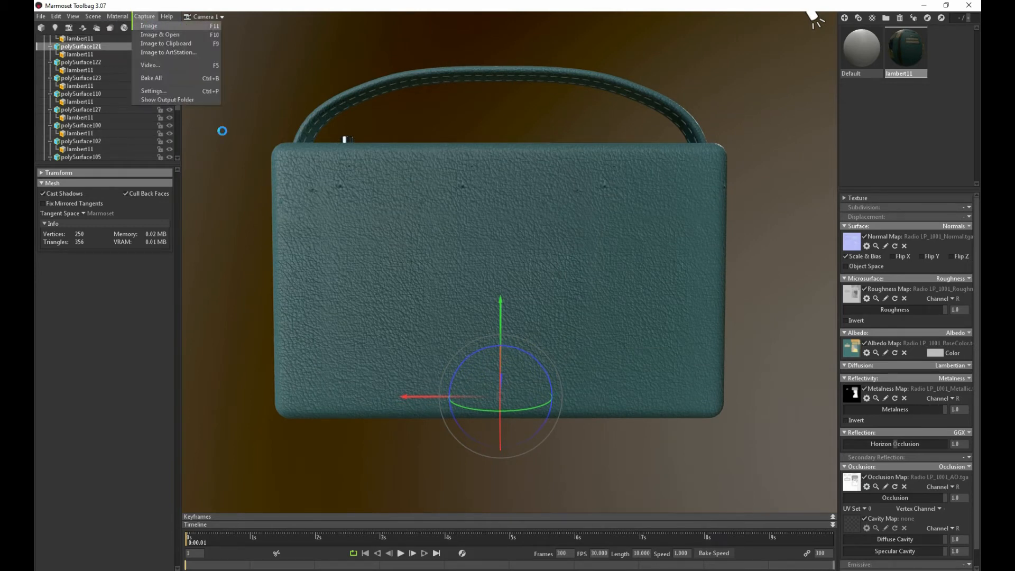
pyautogui.click(293, 287)
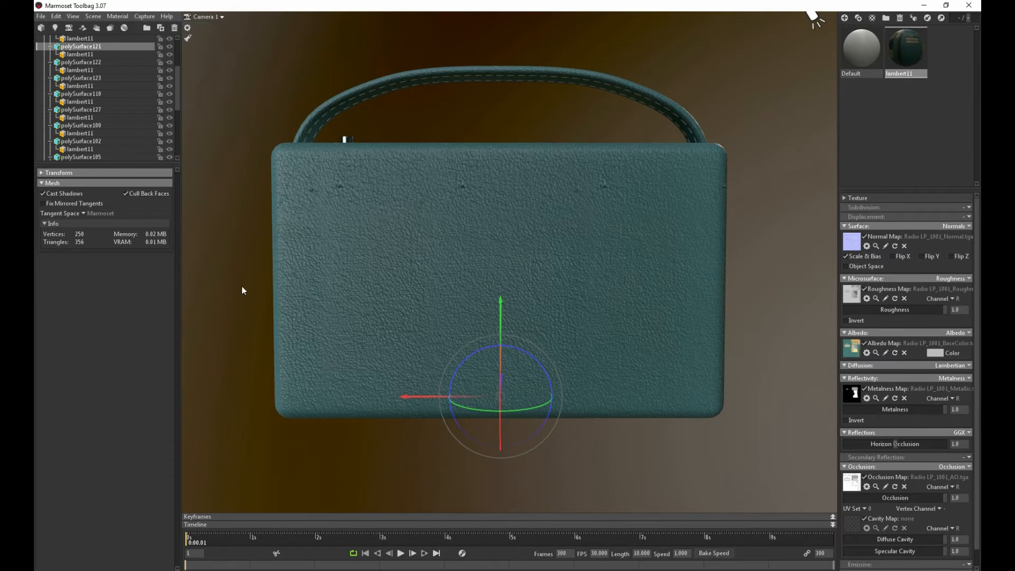
# - Frame the radio in a three-quarter view showing its front, top controls and handle side, and capture an image of it
pyautogui.moveTo(242, 286); pyautogui.dragTo(427, 256)
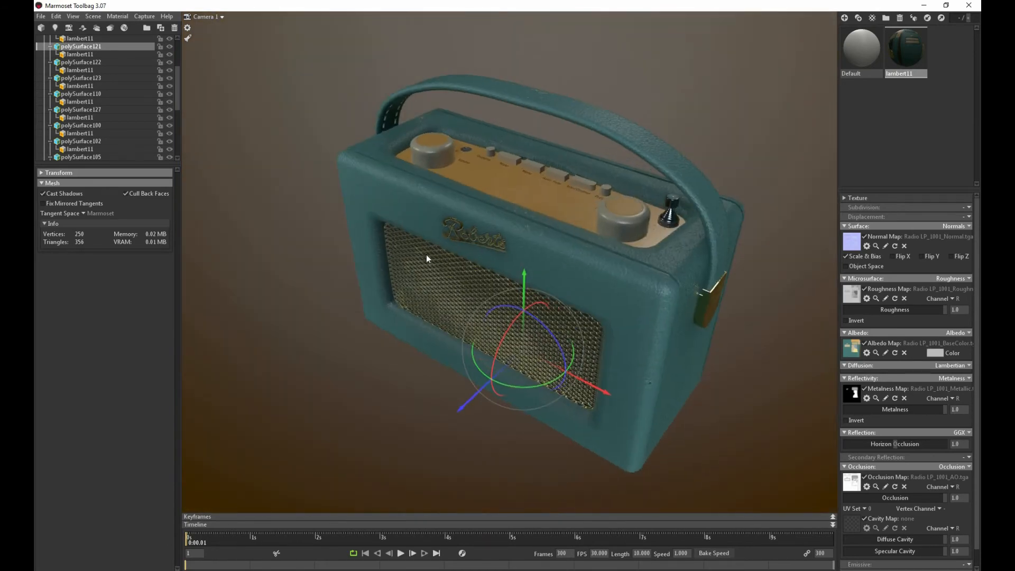
pyautogui.moveTo(427, 256); pyautogui.dragTo(387, 234, button='right')
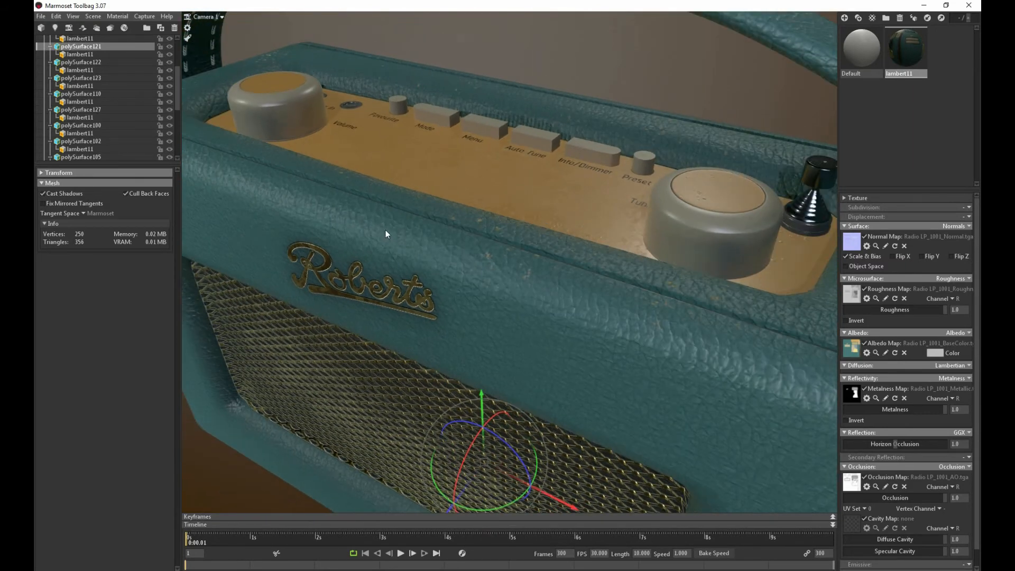
pyautogui.scroll(-2, 412, 225)
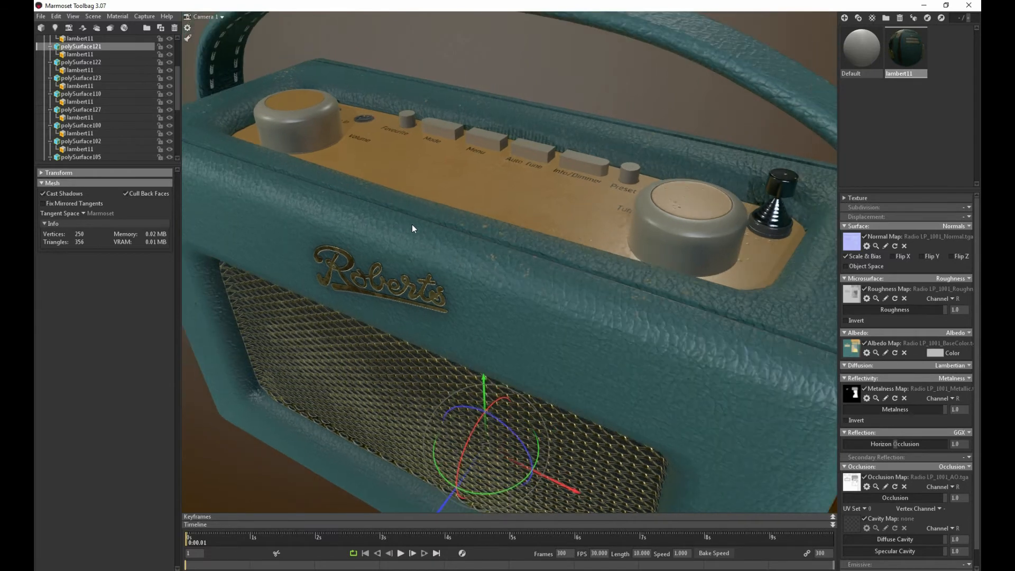
pyautogui.scroll(-3, 373, 211)
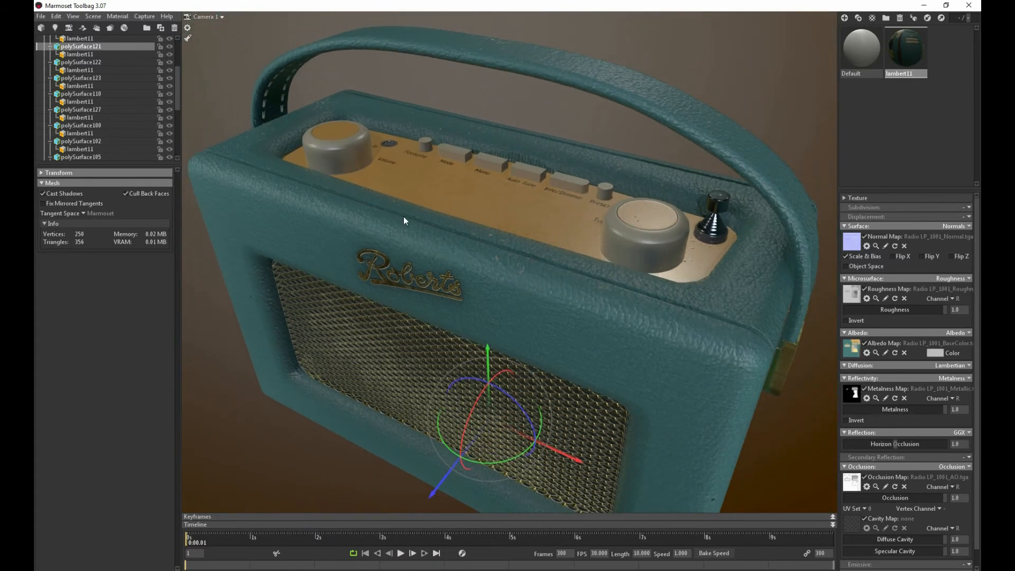
pyautogui.moveTo(404, 220)
pyautogui.keyDown('shift'); pyautogui.mouseDown()
pyautogui.moveTo(478, 228)
pyautogui.moveTo(403, 204)
pyautogui.mouseUp(); pyautogui.keyUp('shift')
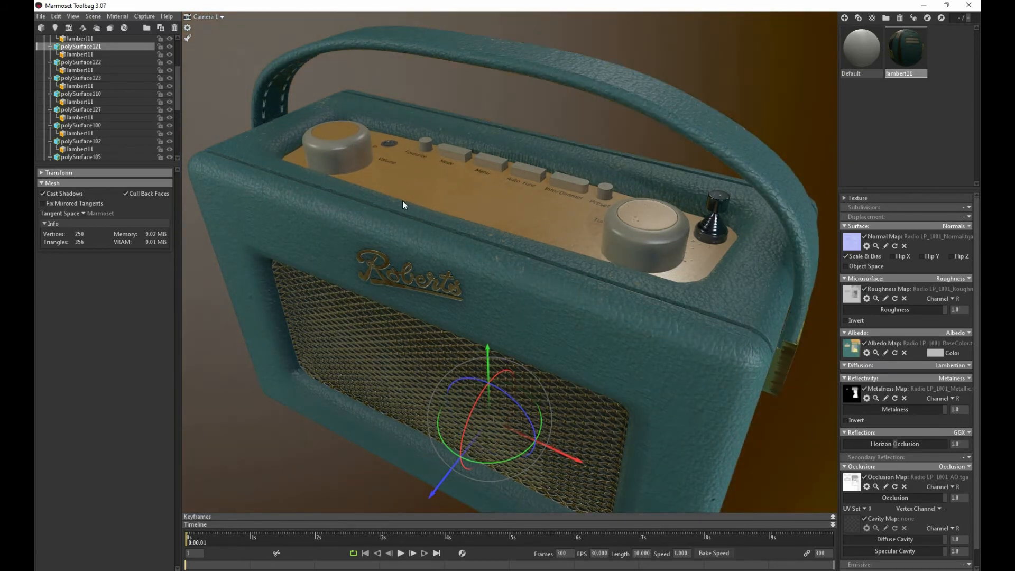
pyautogui.keyDown('alt'); pyautogui.moveTo(418, 305); pyautogui.dragTo(391, 287, button='middle'); pyautogui.keyUp('alt')
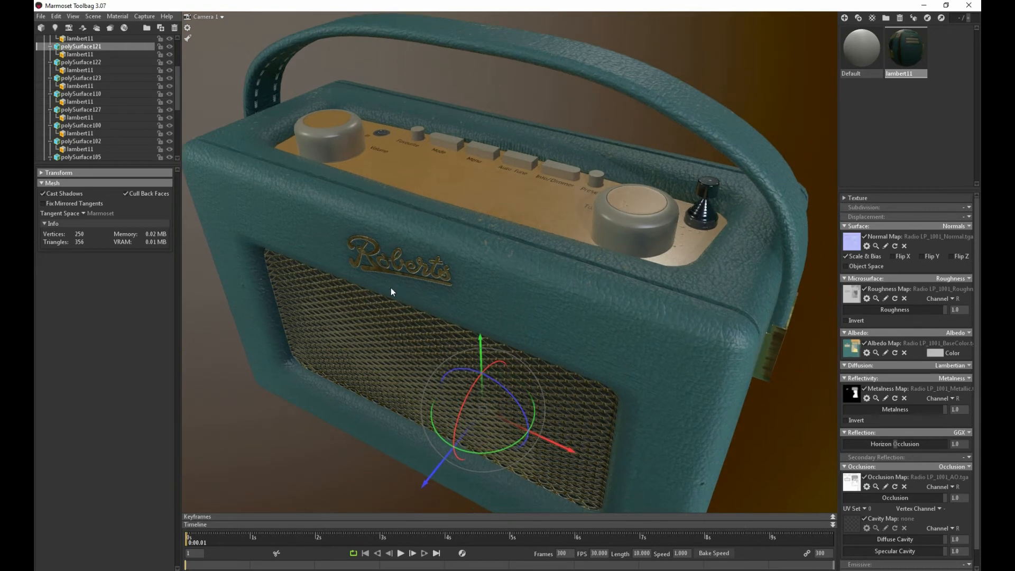
pyautogui.keyDown('alt'); pyautogui.moveTo(392, 288); pyautogui.dragTo(380, 258, button='right'); pyautogui.keyUp('alt')
pyautogui.keyDown('alt'); pyautogui.moveTo(381, 258); pyautogui.dragTo(323, 217); pyautogui.keyUp('alt')
pyautogui.click(144, 17)
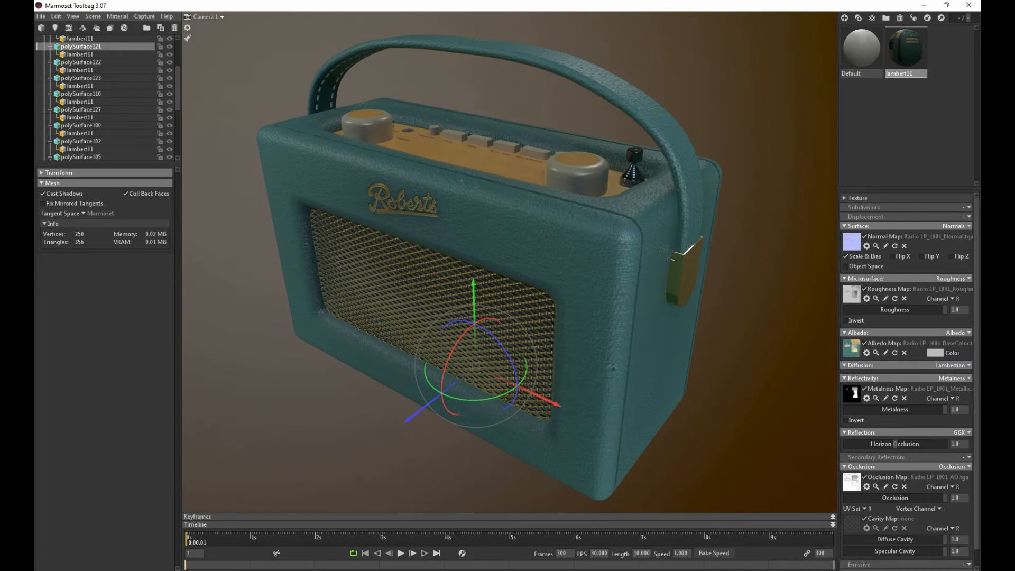
# - Frame the radio from the front and slightly above, showing the control panel and handle, and capture an image of it
pyautogui.keyDown('alt'); pyautogui.moveTo(387, 258); pyautogui.dragTo(423, 296); pyautogui.keyUp('alt')
pyautogui.keyDown('alt'); pyautogui.moveTo(424, 296); pyautogui.dragTo(401, 273, button='right'); pyautogui.keyUp('alt')
pyautogui.keyDown('alt'); pyautogui.moveTo(401, 273); pyautogui.dragTo(437, 256, button='middle'); pyautogui.keyUp('alt')
pyautogui.keyDown('alt'); pyautogui.moveTo(437, 256); pyautogui.dragTo(395, 215, button='right'); pyautogui.keyUp('alt')
pyautogui.moveTo(395, 215)
pyautogui.keyDown('alt'); pyautogui.mouseDown()
pyautogui.moveTo(383, 186)
pyautogui.moveTo(408, 189)
pyautogui.moveTo(400, 205)
pyautogui.mouseUp(); pyautogui.keyUp('alt')
pyautogui.keyDown('alt'); pyautogui.moveTo(401, 205); pyautogui.dragTo(332, 239, button='right'); pyautogui.keyUp('alt')
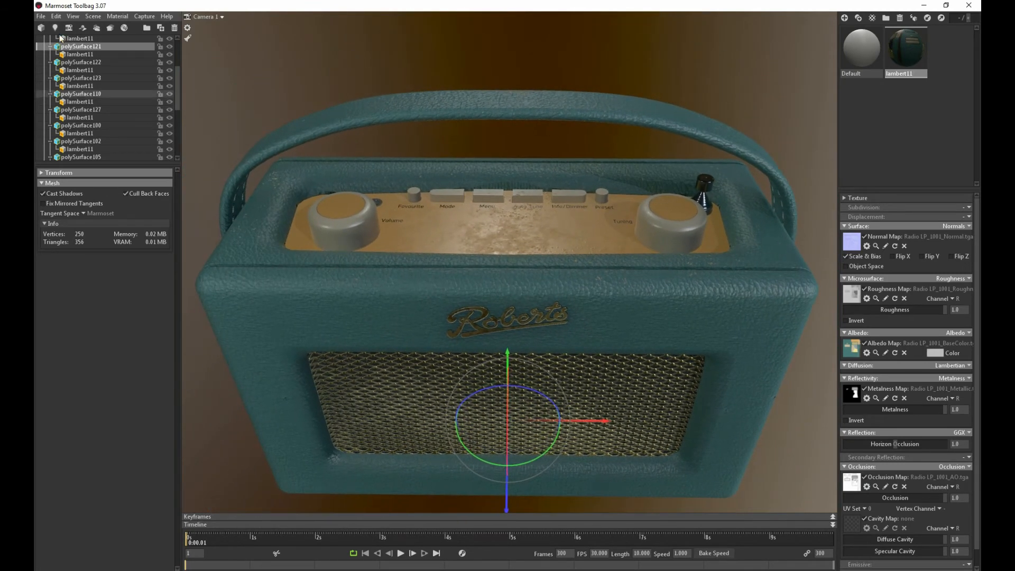
pyautogui.click(143, 16)
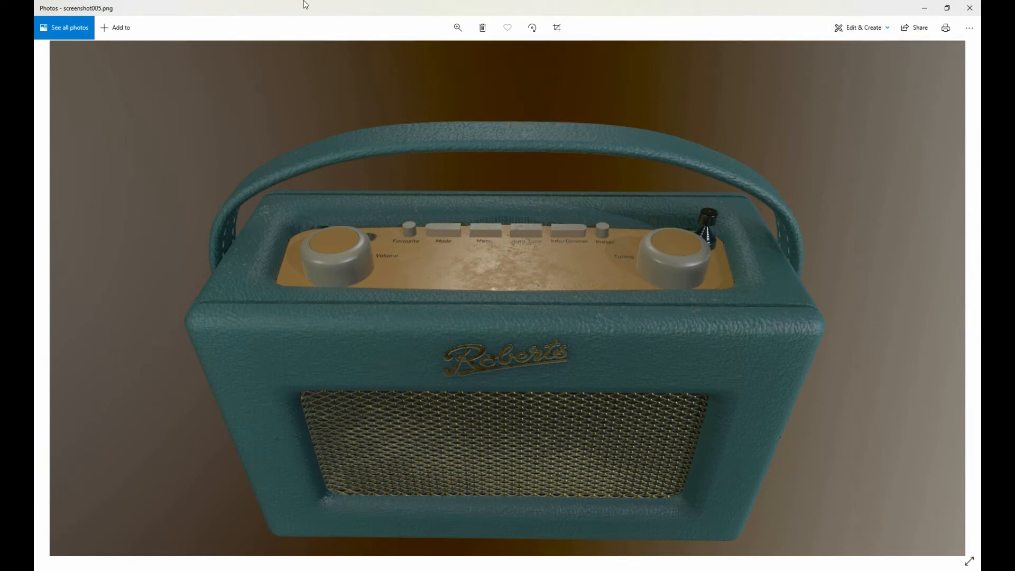
# - Look at the photo viewer's settings, close the viewer and restore the Toolbag window to a smaller size
pyautogui.click(969, 29)
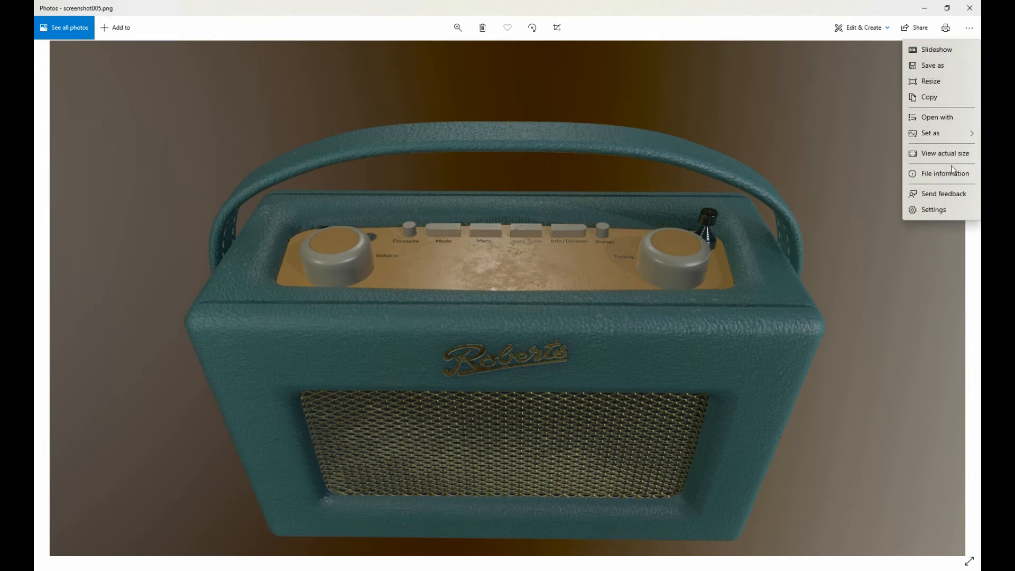
pyautogui.click(943, 210)
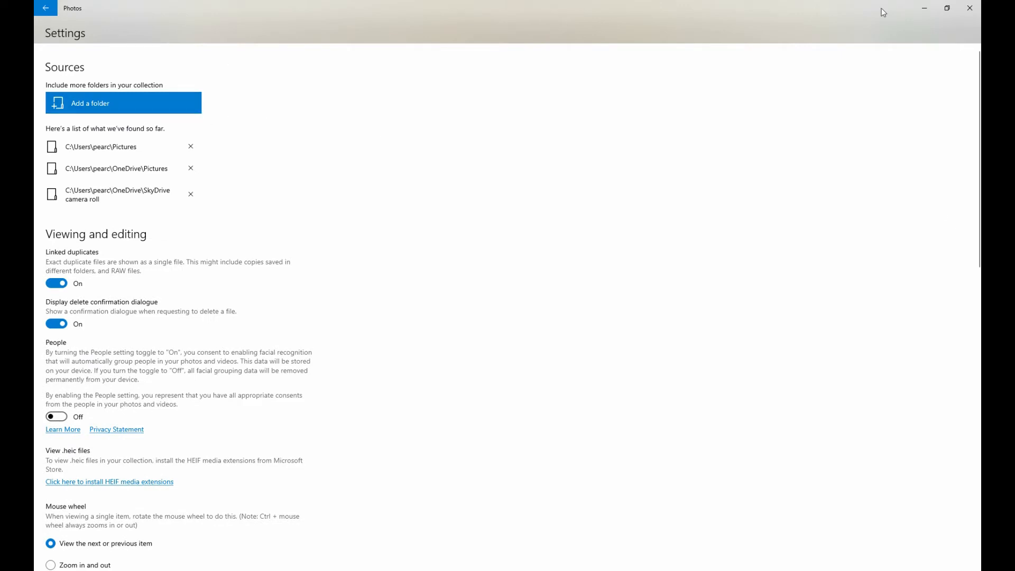
pyautogui.click(969, 8)
pyautogui.moveTo(592, 10); pyautogui.dragTo(511, 40)
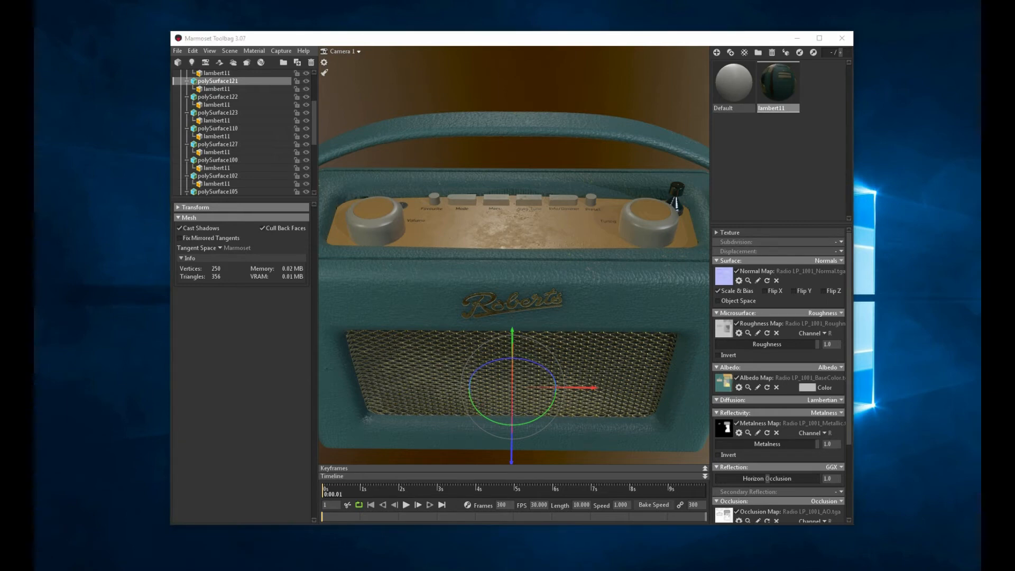
# - Save the scene as Marmoset in the Radio project folder and close Marmoset Toolbag
pyautogui.click(178, 51)
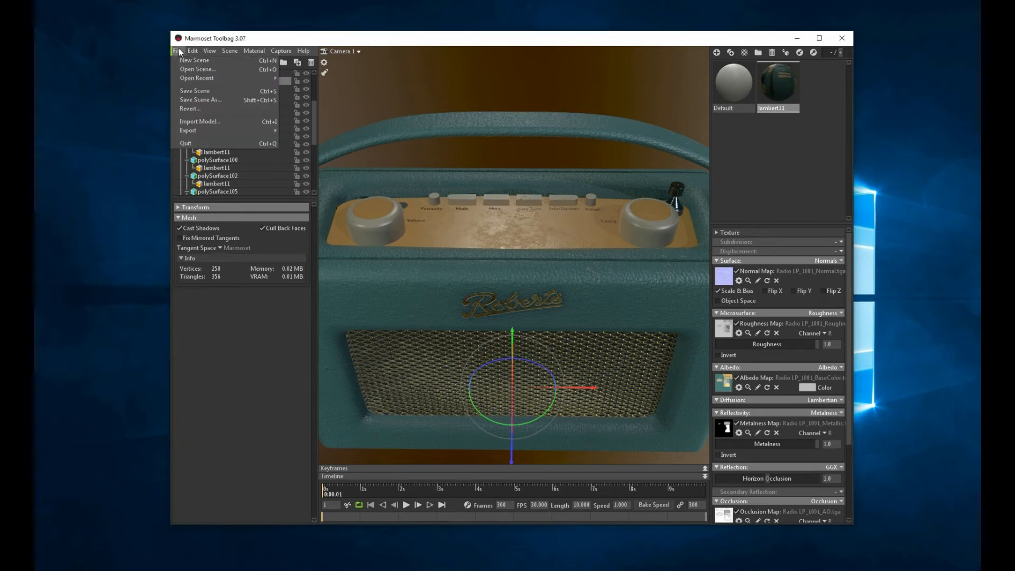
pyautogui.click(193, 100)
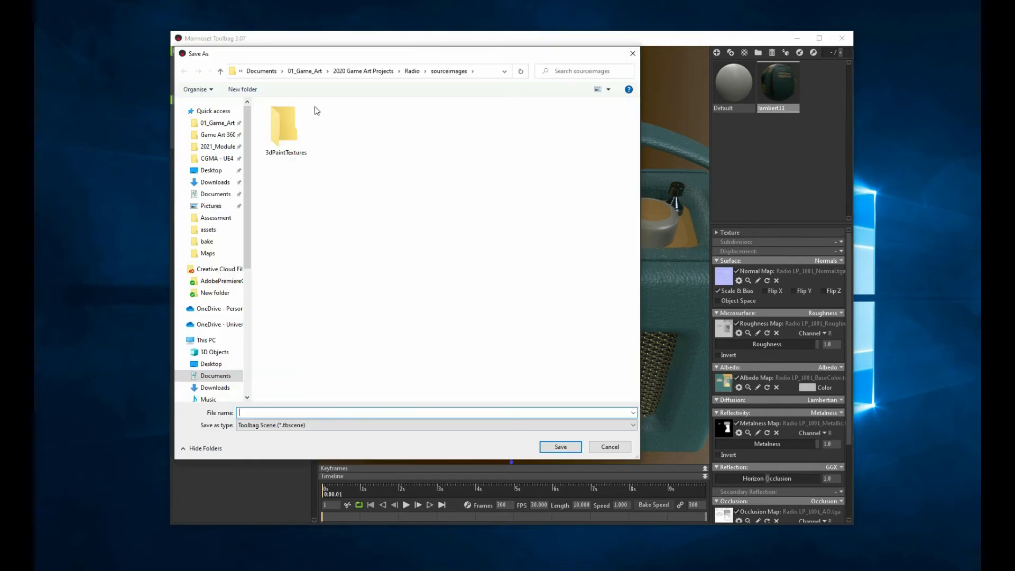
pyautogui.click(417, 71)
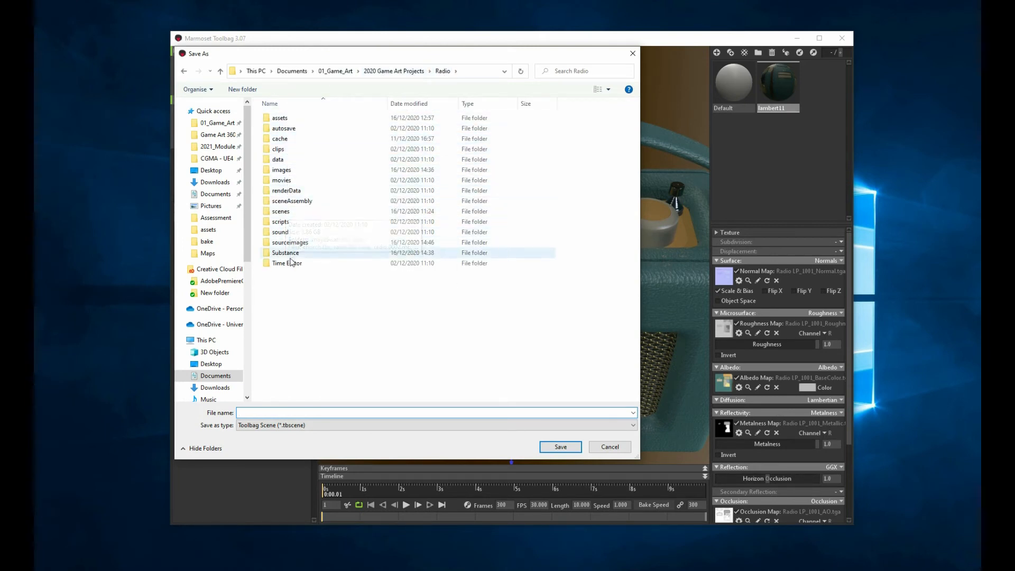
pyautogui.click(259, 90)
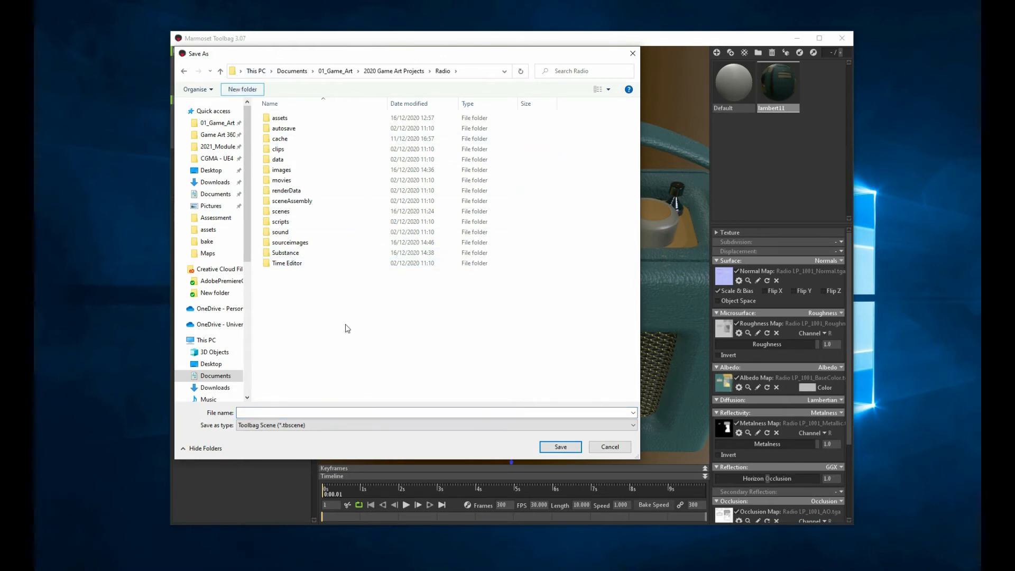
pyautogui.click(245, 413)
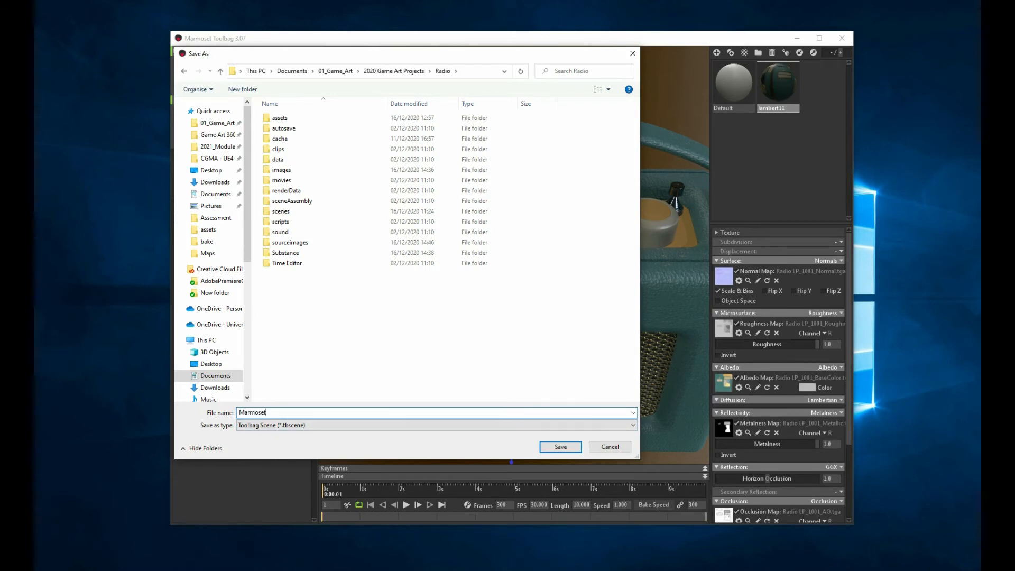
pyautogui.write('Marmoset')
pyautogui.press('Return')
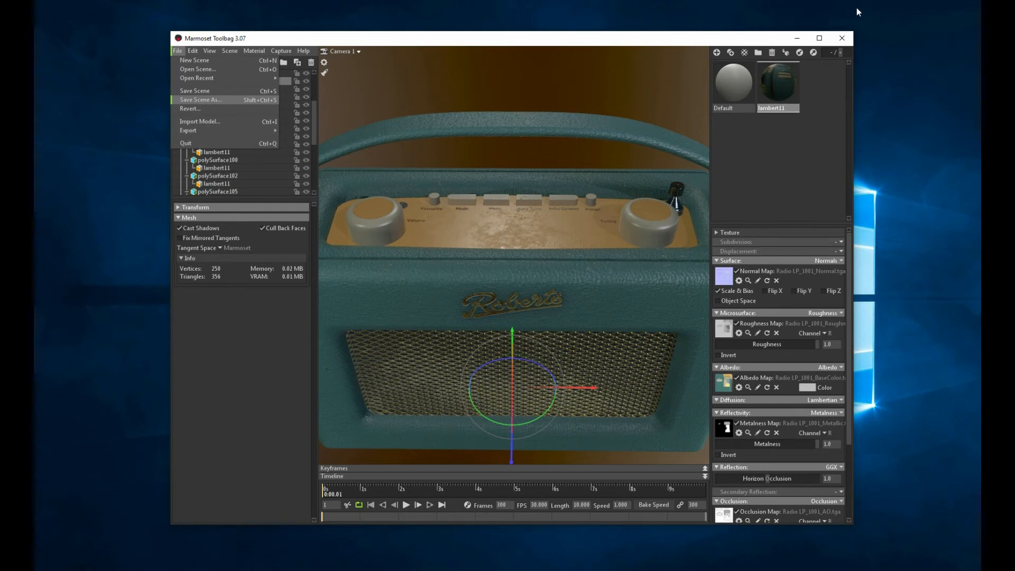
pyautogui.click(842, 38)
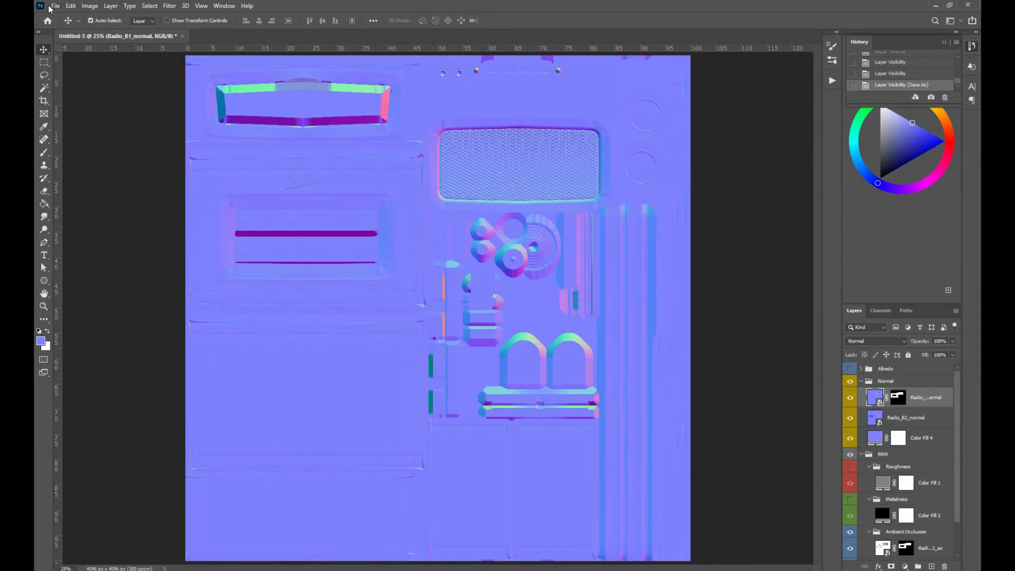
# - In Photoshop, open the captured images screenshot000.png through screenshot005.png from the Desktop
pyautogui.click(55, 7)
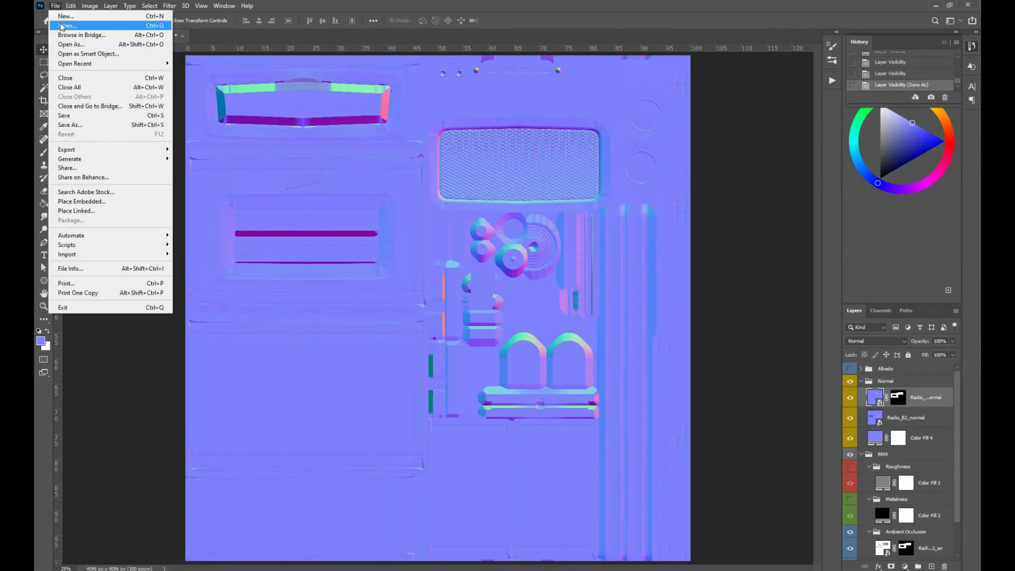
pyautogui.click(61, 28)
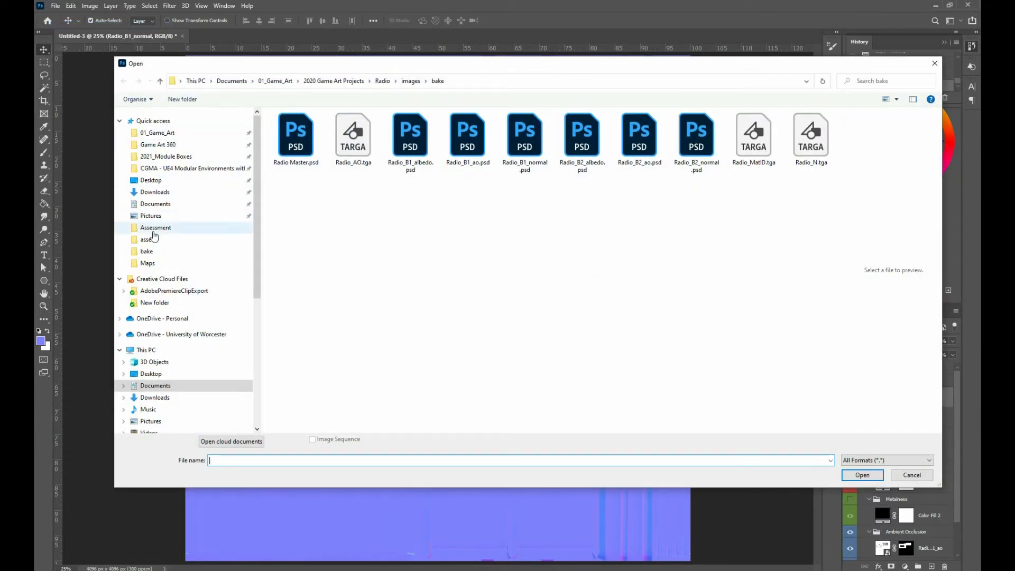
pyautogui.click(155, 375)
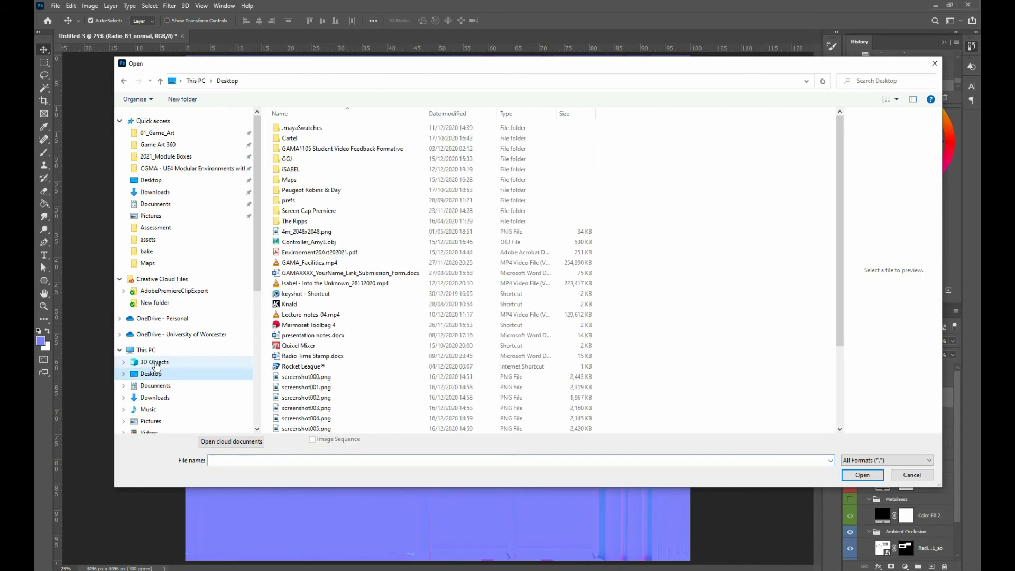
pyautogui.scroll(-6, 296, 293)
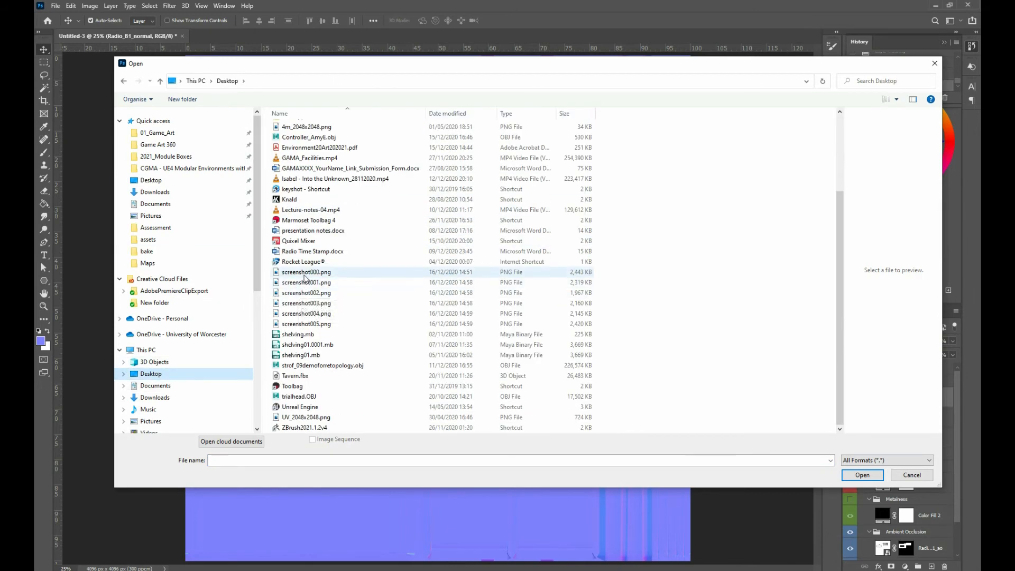
pyautogui.click(306, 272)
pyautogui.keyDown('shift'); pyautogui.click(309, 324); pyautogui.keyUp('shift')
pyautogui.click(847, 475)
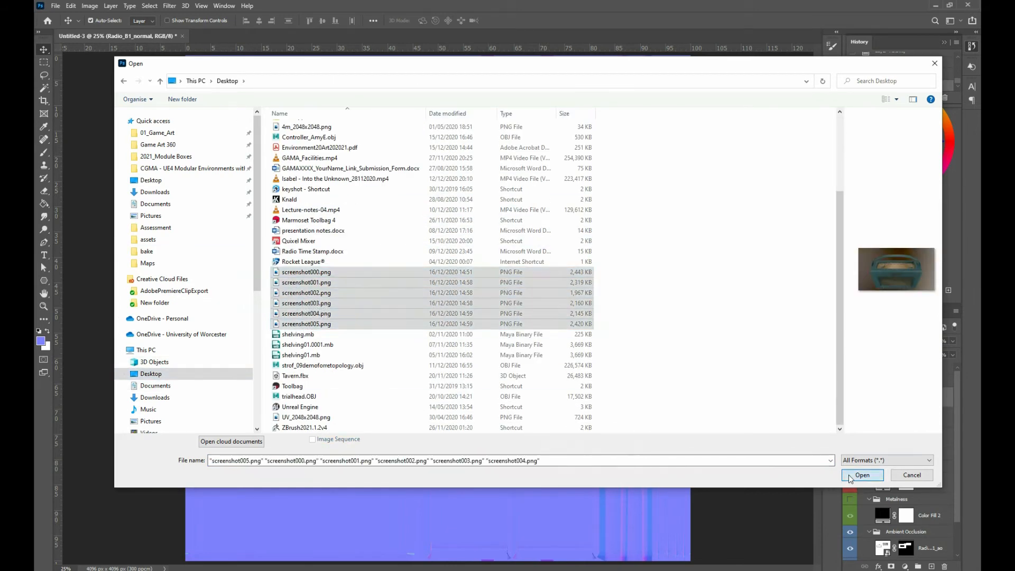
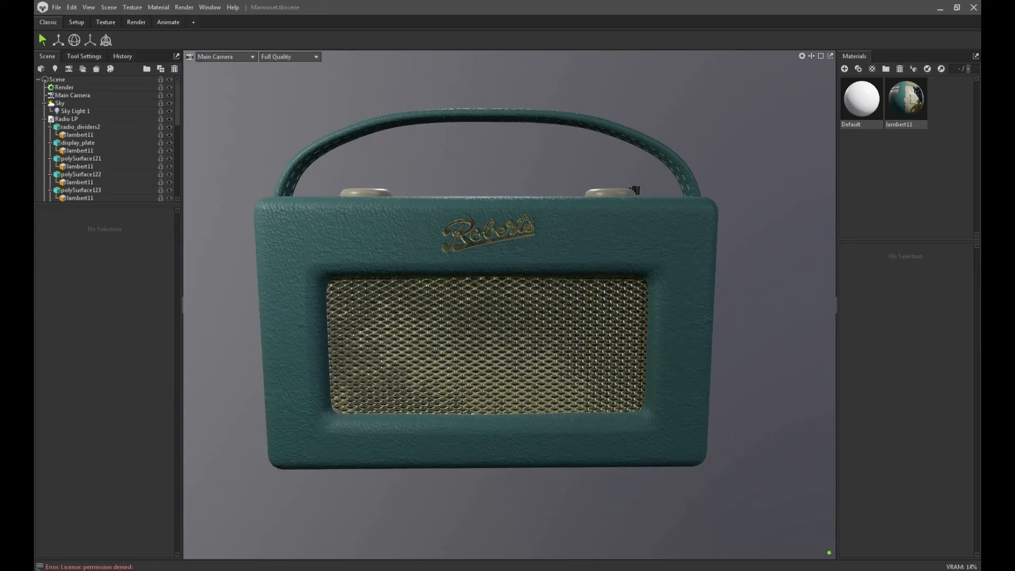
# - In the newer Marmoset Toolbag, examine the Main Camera's lens and post effect settings for the saved radio scene
pyautogui.click(56, 87)
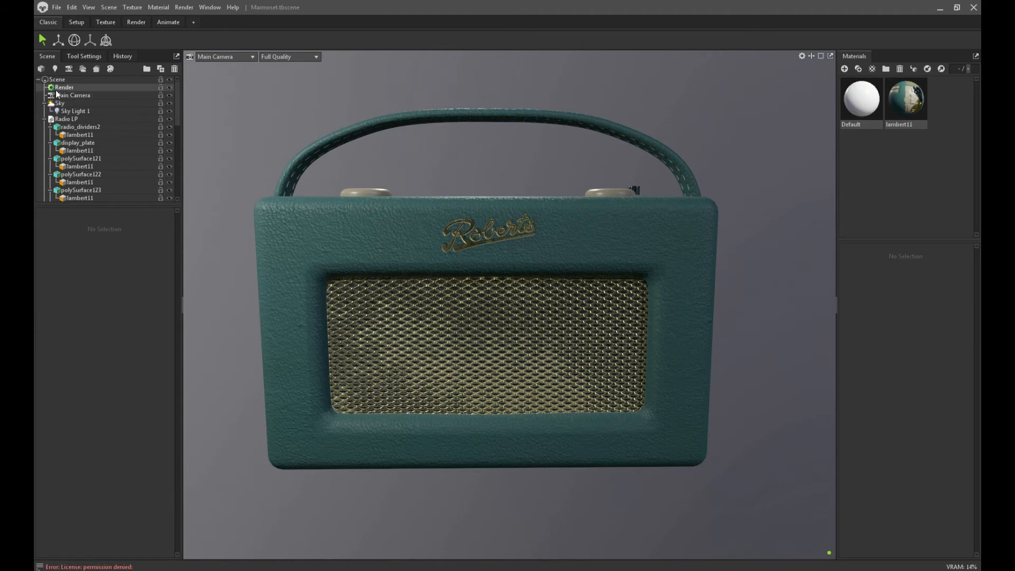
pyautogui.click(63, 97)
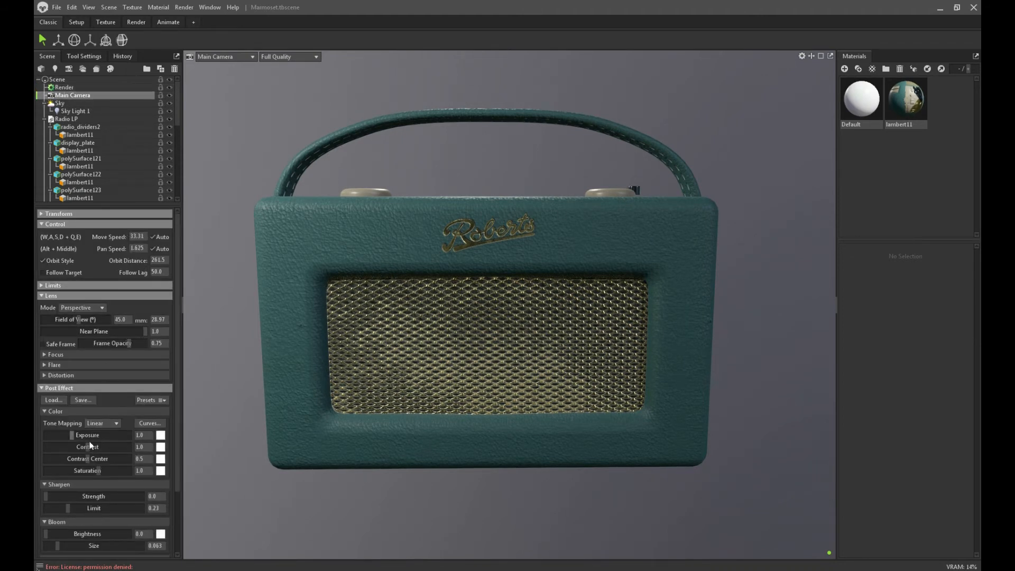
pyautogui.scroll(-3, 53, 466)
pyautogui.scroll(3, 58, 456)
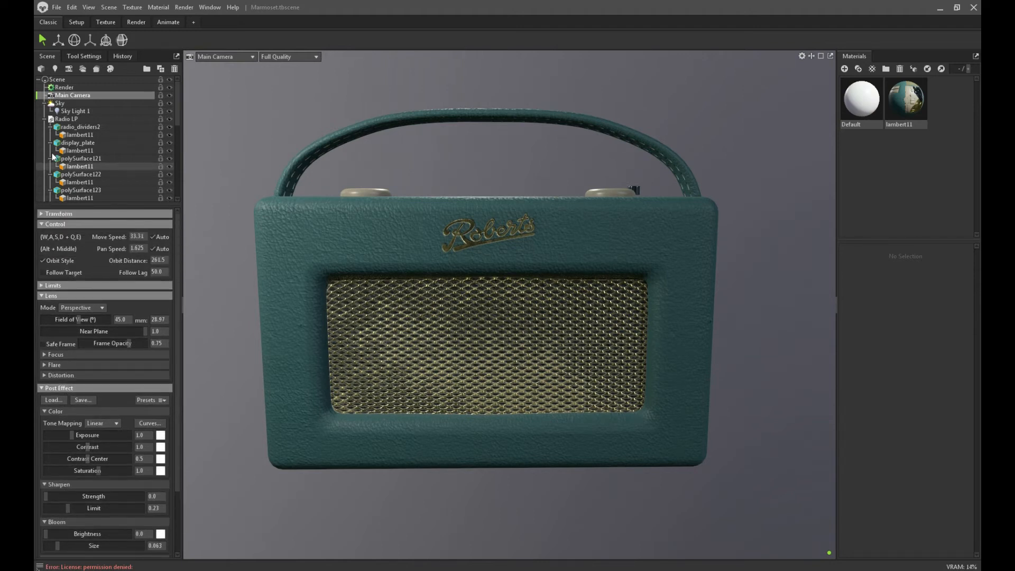
# - Set the Sky's backdrop mode to Color and its backdrop brightness to 1.782
pyautogui.click(69, 104)
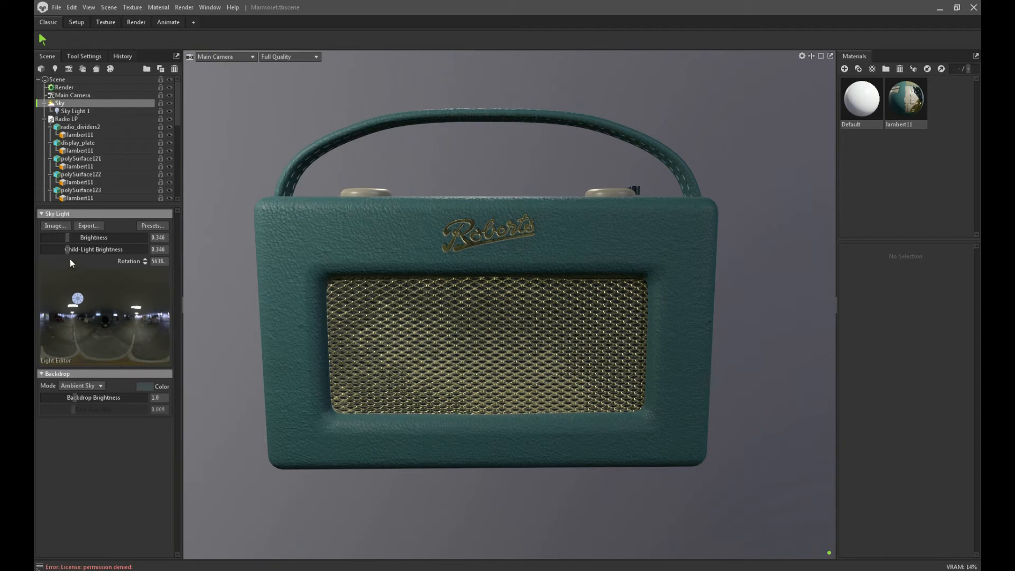
pyautogui.moveTo(74, 399); pyautogui.dragTo(41, 398)
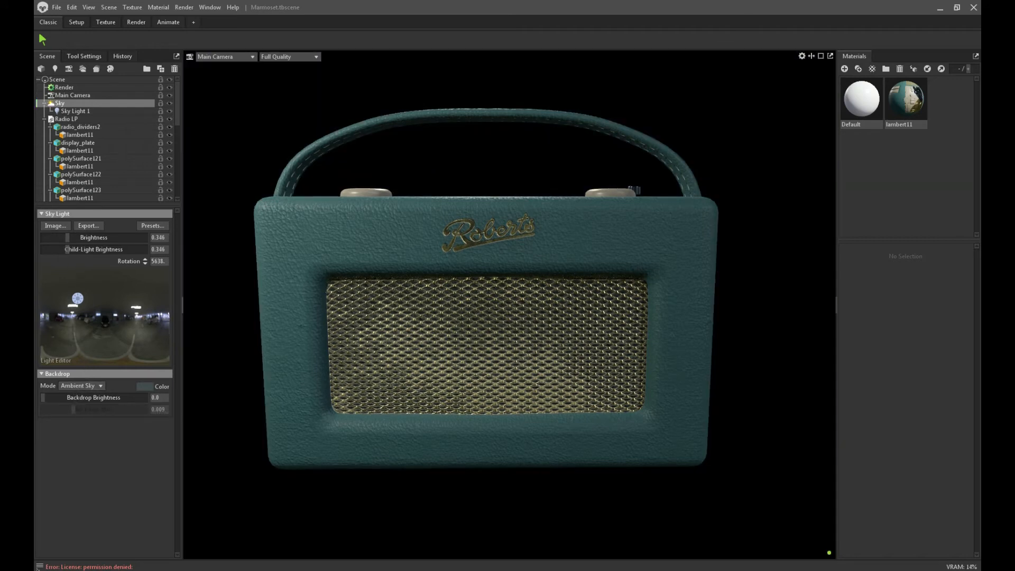
pyautogui.click(144, 386)
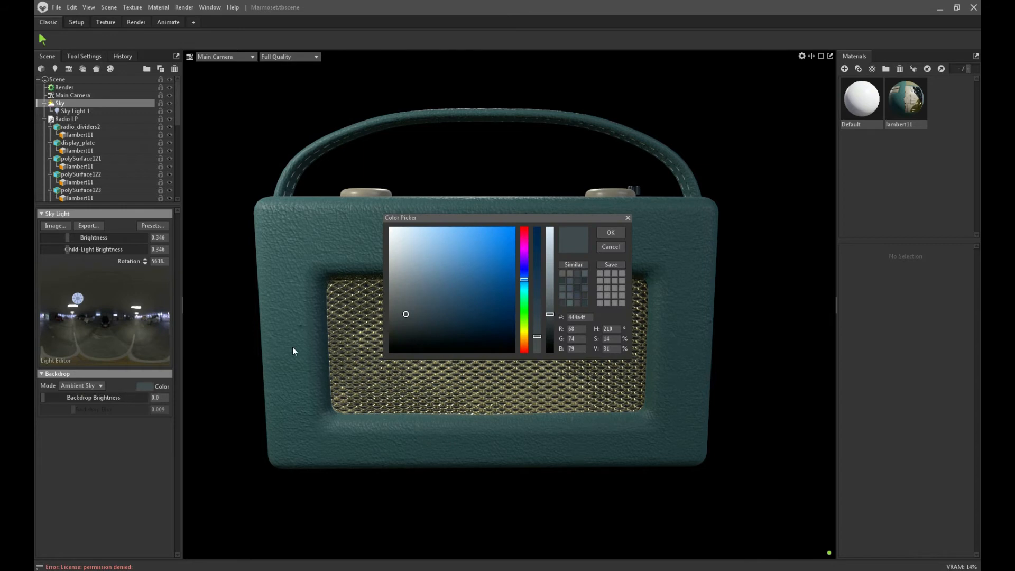
pyautogui.click(93, 397)
pyautogui.click(144, 388)
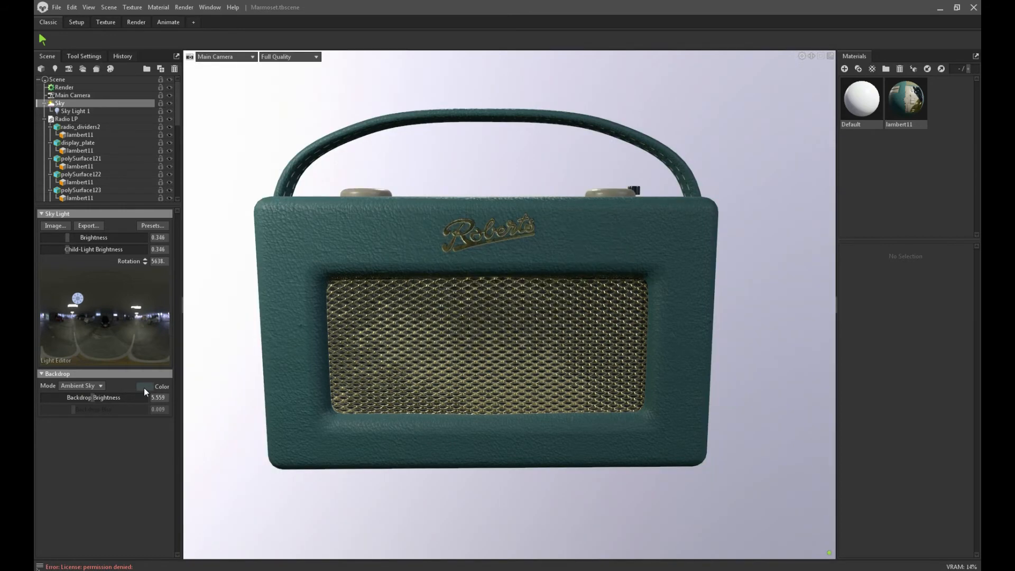
pyautogui.click(88, 385)
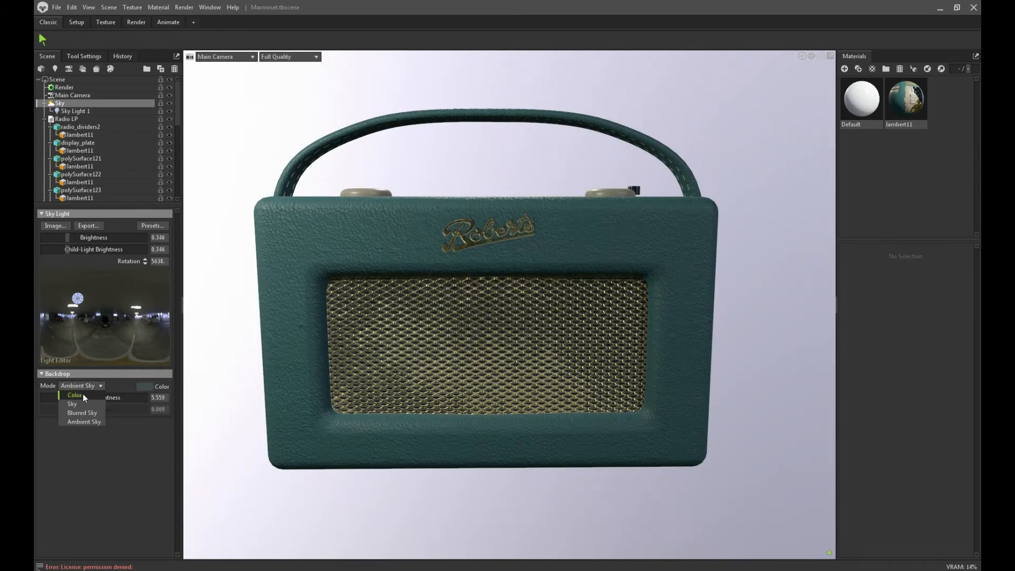
pyautogui.click(83, 394)
pyautogui.moveTo(92, 397)
pyautogui.mouseDown()
pyautogui.moveTo(70, 387)
pyautogui.moveTo(81, 395)
pyautogui.mouseUp()
# - Set the Sky's backdrop color to a neutral grey
pyautogui.click(88, 385)
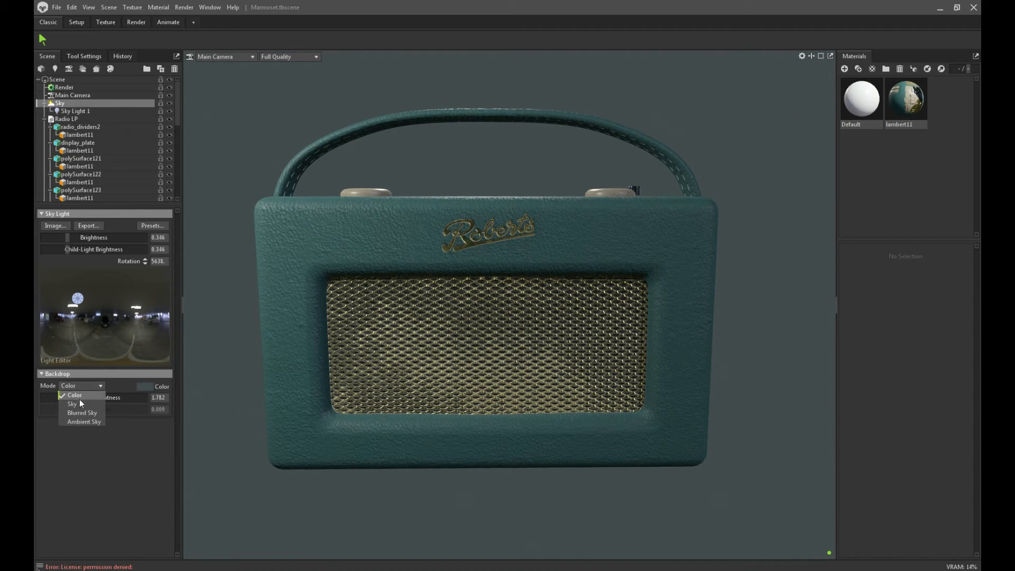
pyautogui.click(75, 437)
pyautogui.click(142, 390)
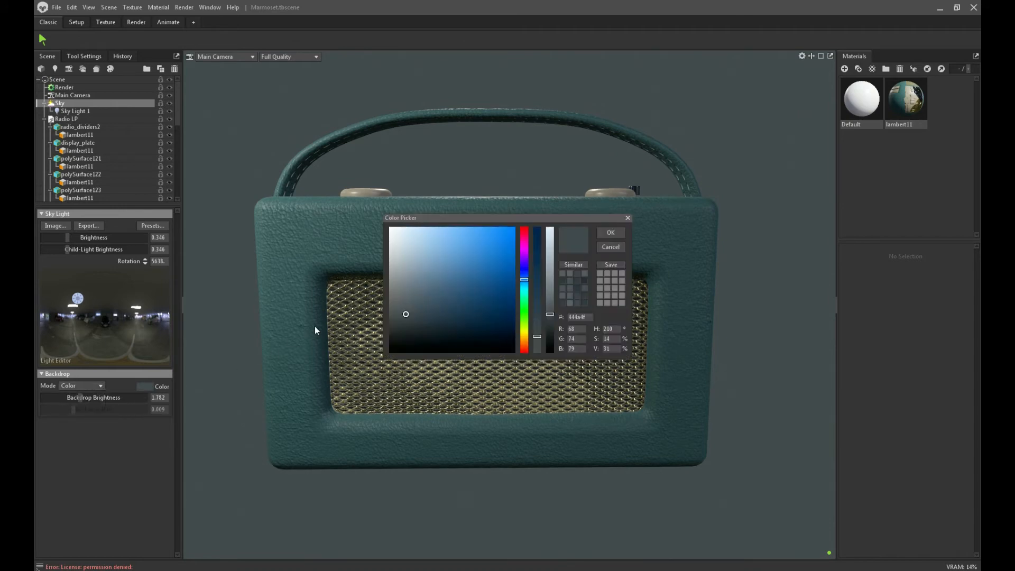
pyautogui.moveTo(411, 265); pyautogui.dragTo(384, 305)
pyautogui.click(607, 234)
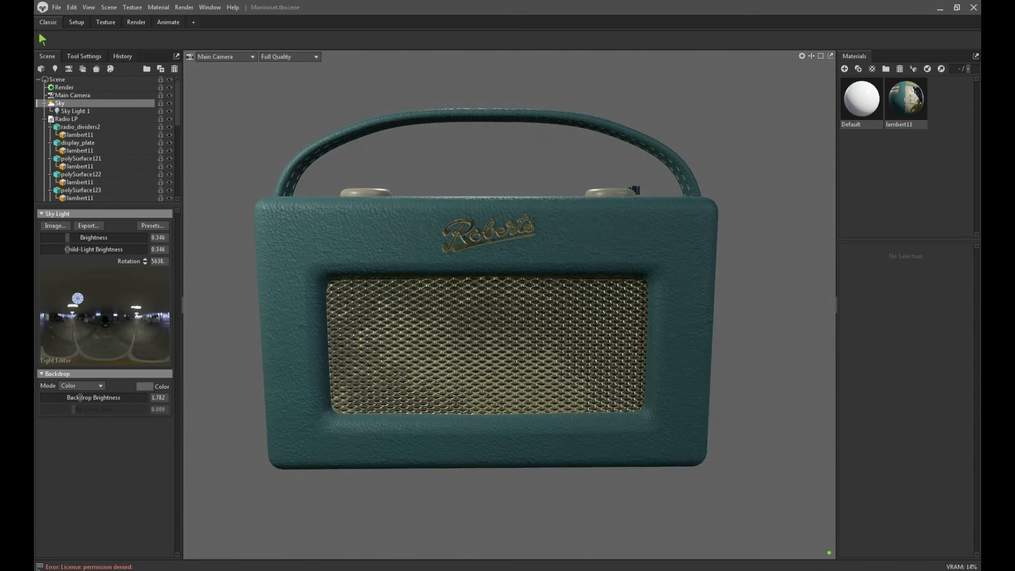
pyautogui.moveTo(316, 261); pyautogui.dragTo(403, 269)
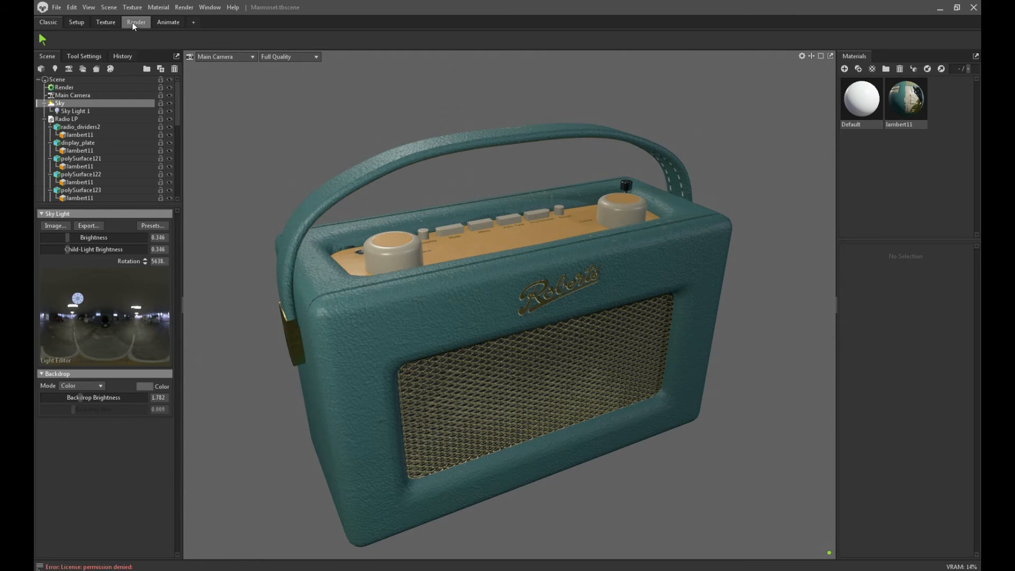
# - Change to the Render workspace and show the radio from the Top in its upper viewport
pyautogui.click(132, 22)
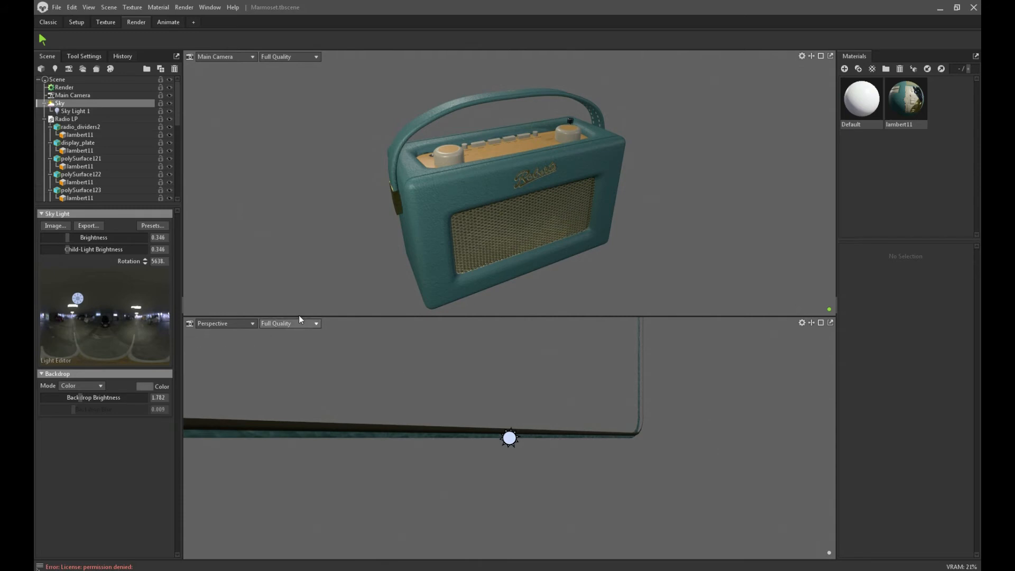
pyautogui.click(287, 57)
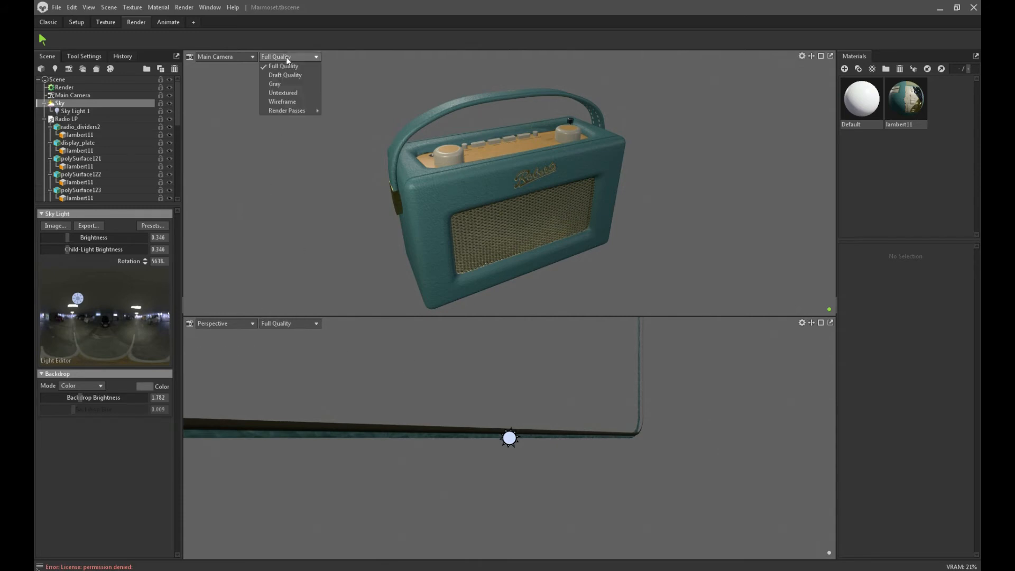
pyautogui.click(287, 56)
pyautogui.click(230, 56)
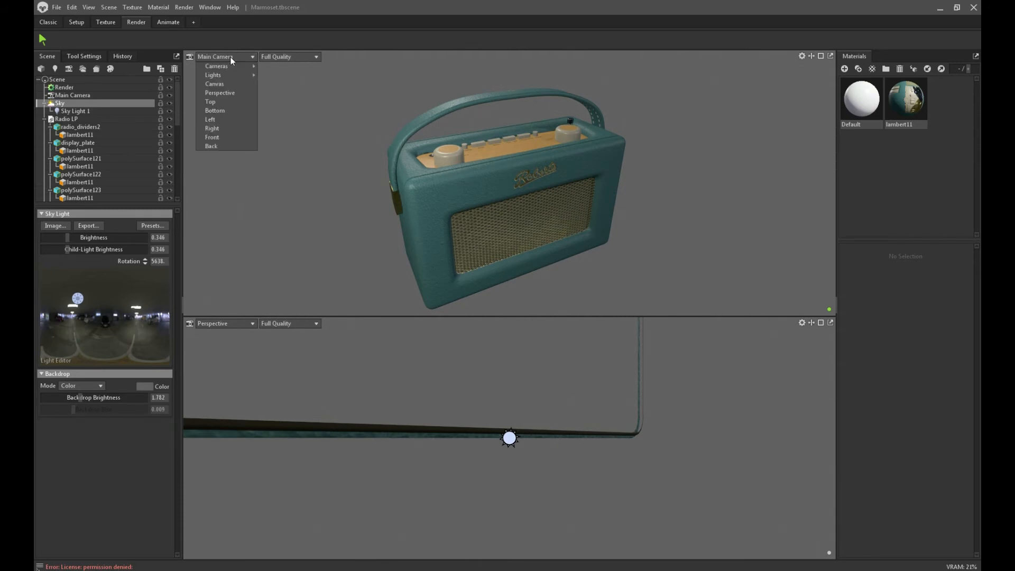
pyautogui.click(221, 109)
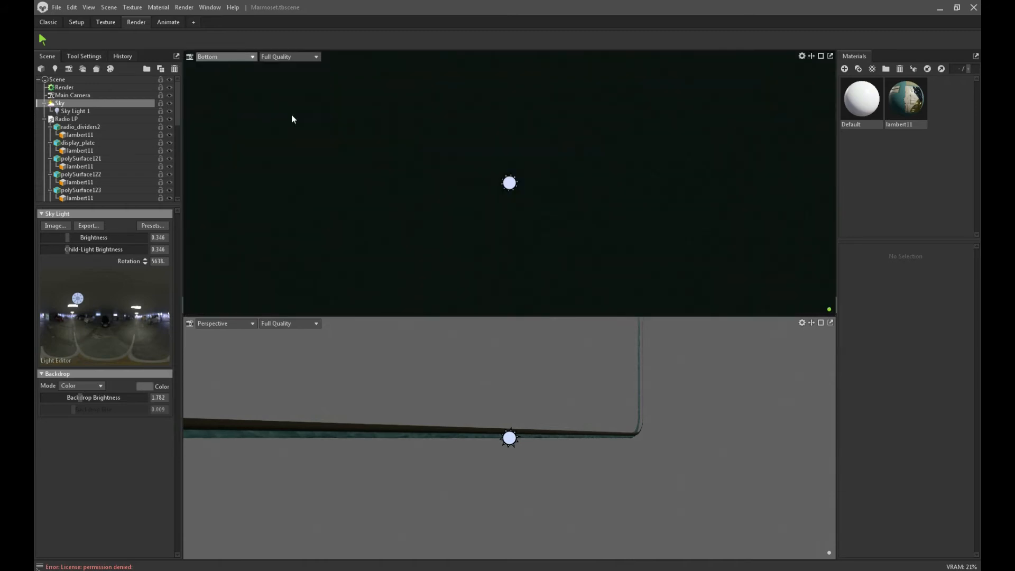
pyautogui.click(236, 56)
pyautogui.click(222, 107)
pyautogui.click(213, 56)
pyautogui.click(217, 103)
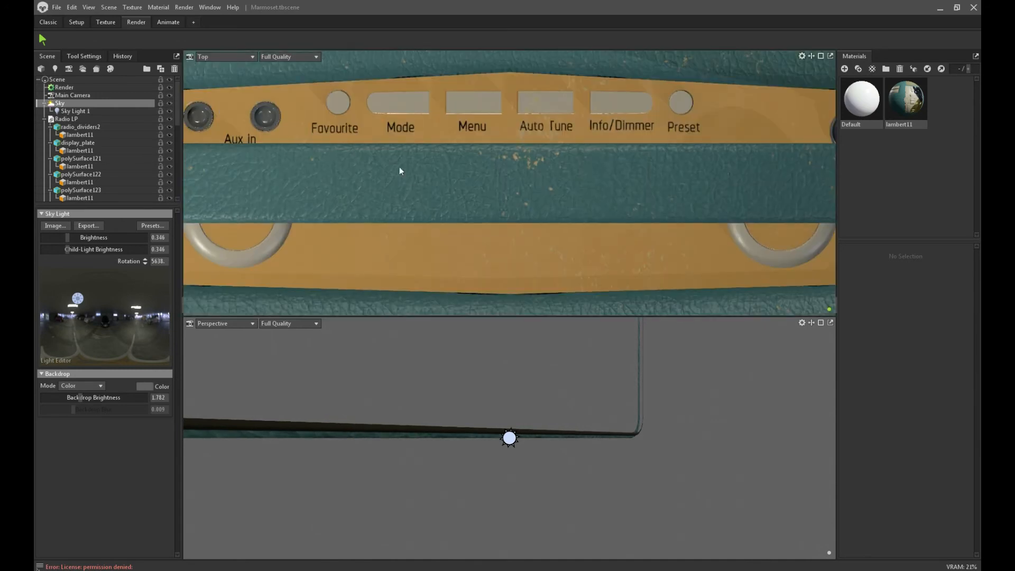
# - Enlarge the Top viewport and fit the whole radio inside it
pyautogui.scroll(-5, 423, 185)
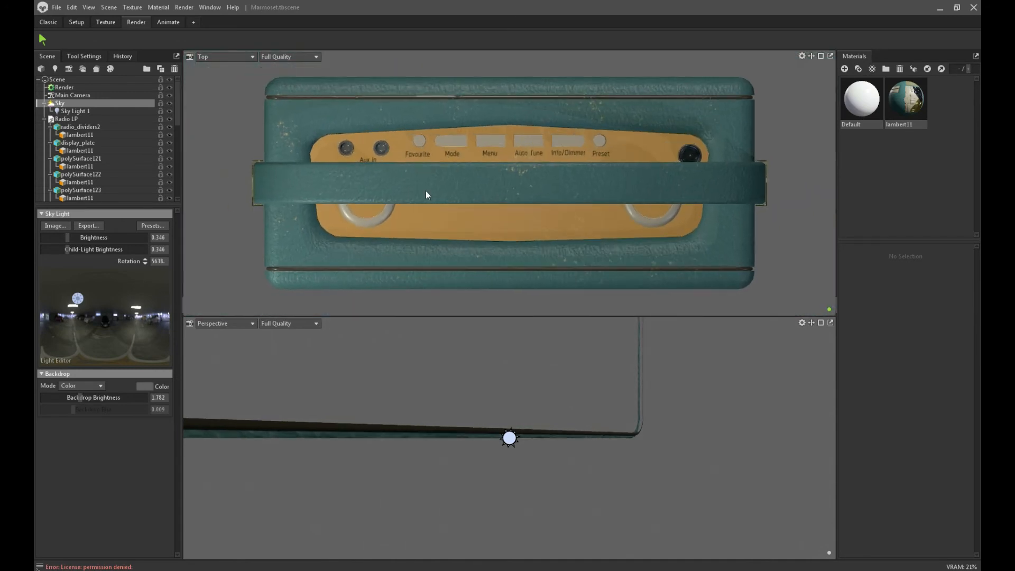
pyautogui.scroll(-1, 432, 244)
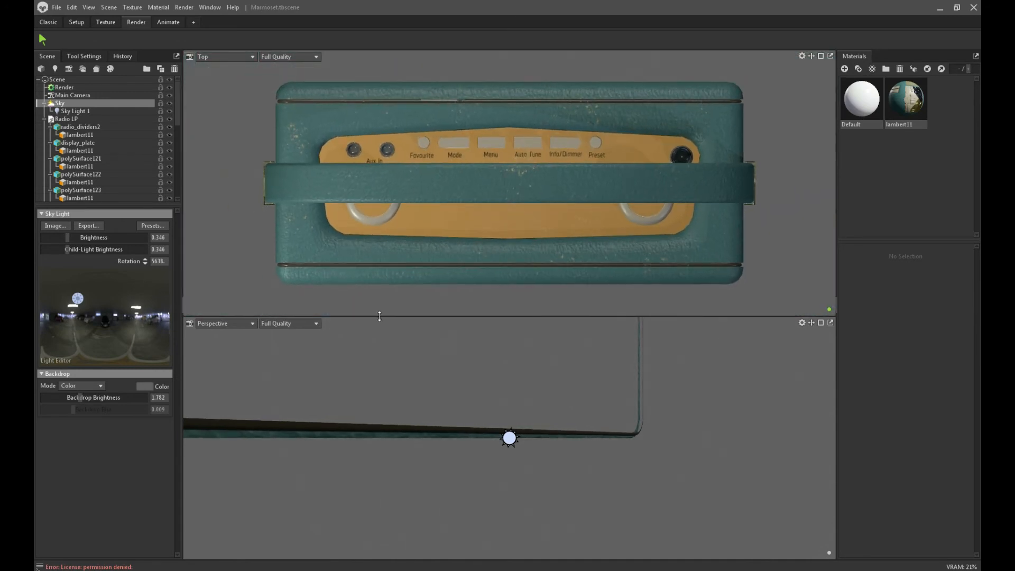
pyautogui.moveTo(379, 316); pyautogui.dragTo(386, 465)
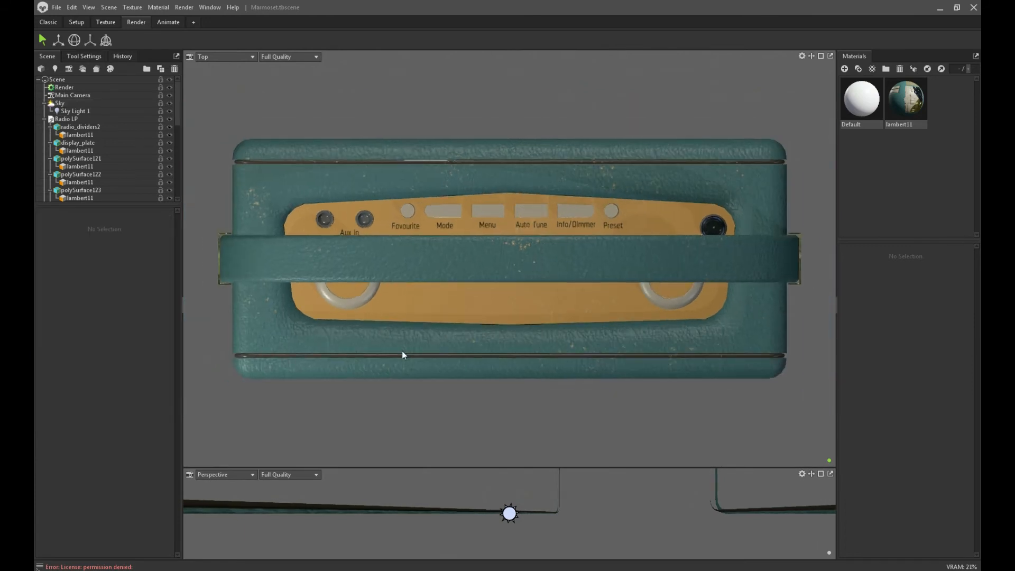
pyautogui.scroll(-1, 402, 354)
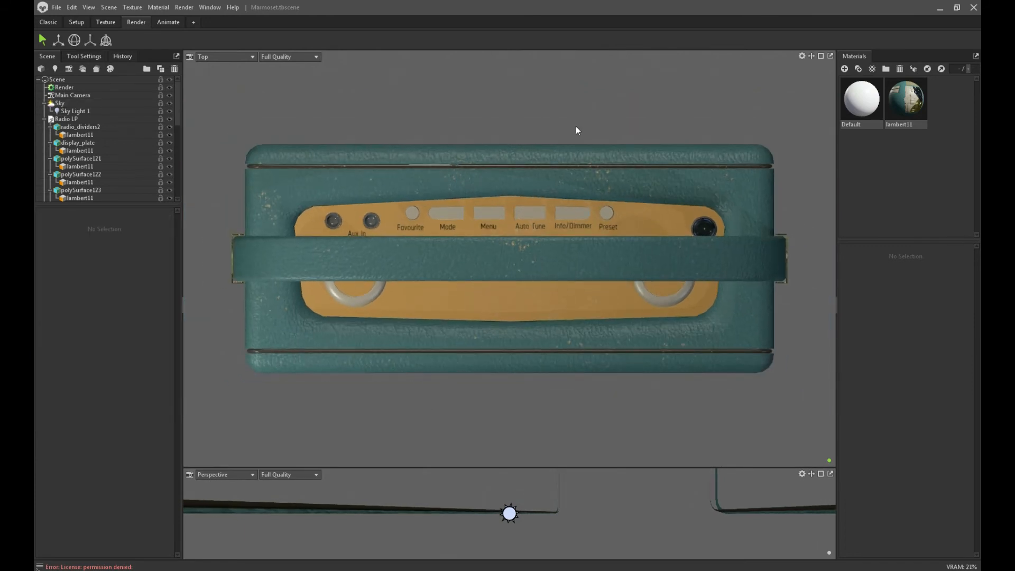
# - Quit the newer Toolbag without saving, then open Marmoset.tbscene from the Radio folder in a maximized Marmoset Toolbag 3.07
pyautogui.click(974, 7)
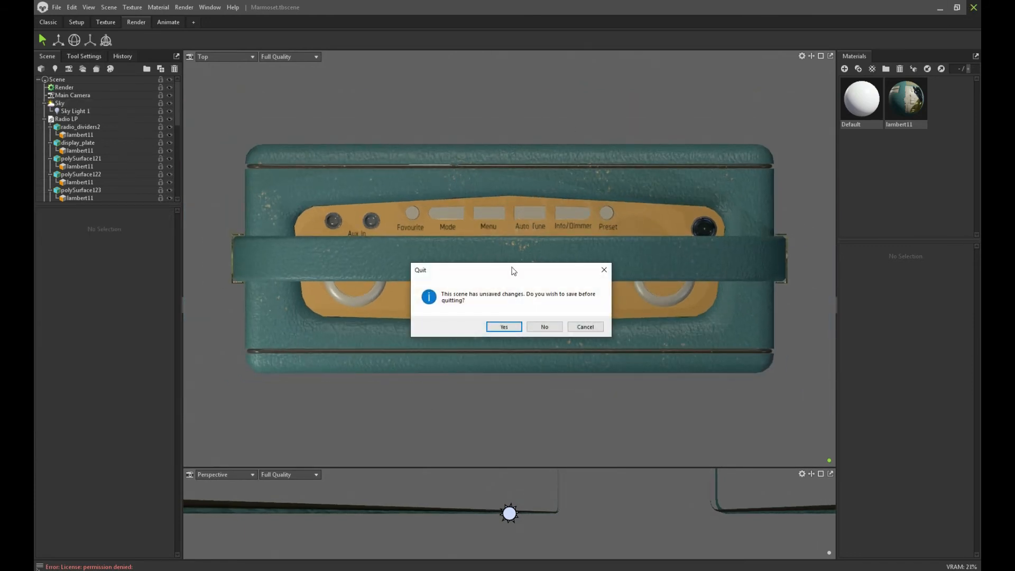
pyautogui.click(542, 326)
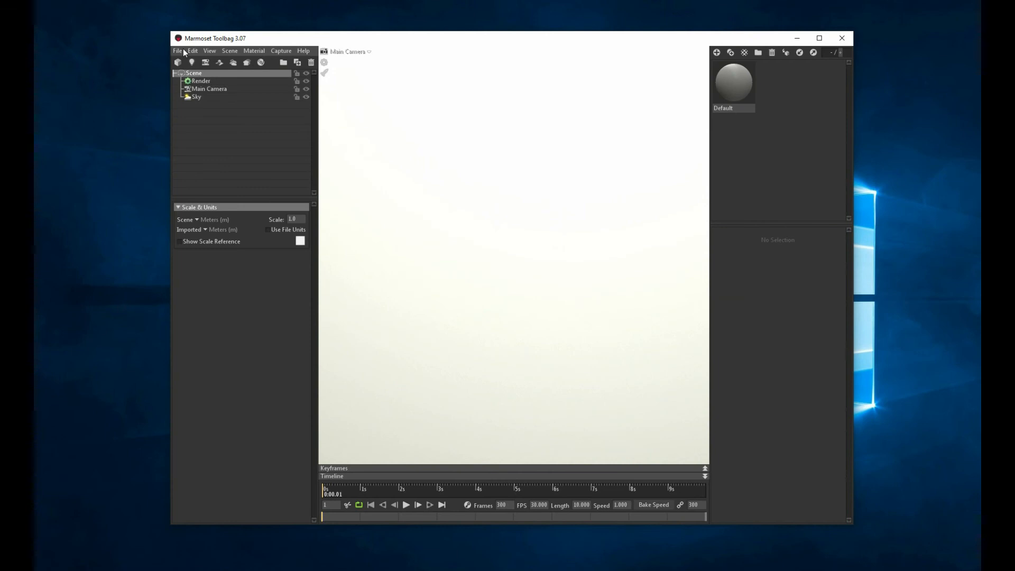
pyautogui.click(183, 50)
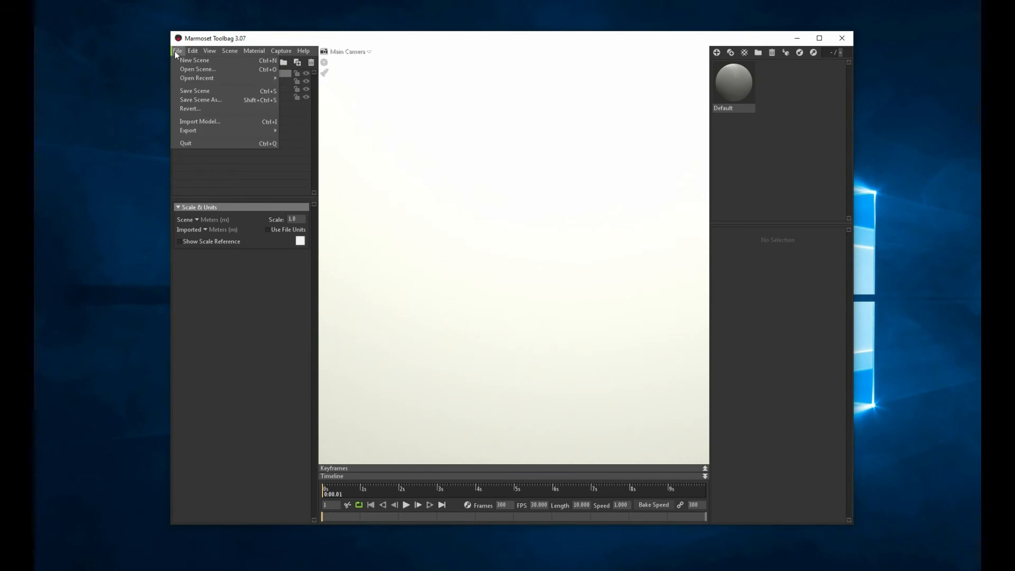
pyautogui.click(185, 69)
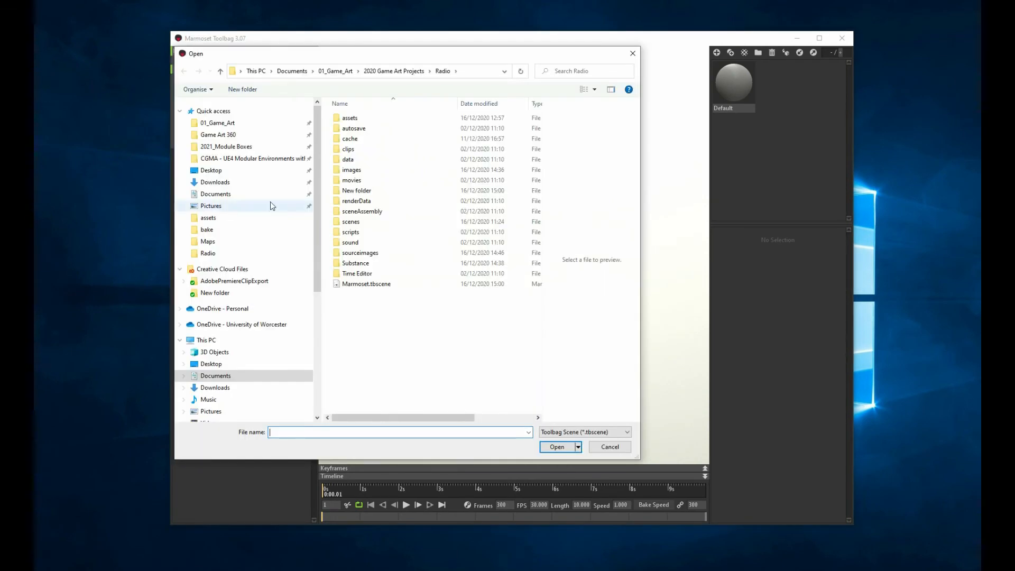
pyautogui.doubleClick(359, 283)
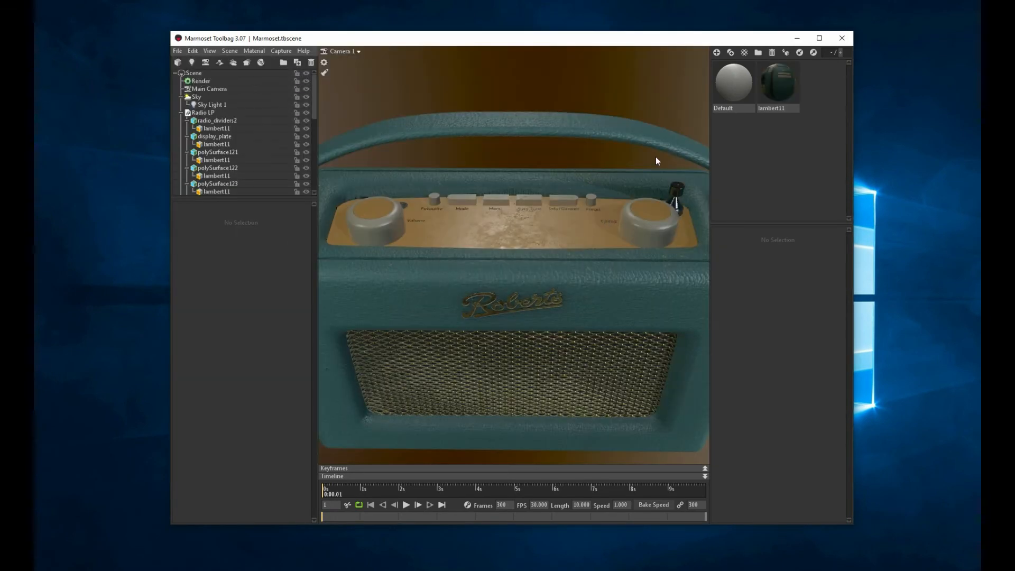
pyautogui.click(819, 38)
# - Set the Sky's backdrop mode to Color
pyautogui.click(57, 62)
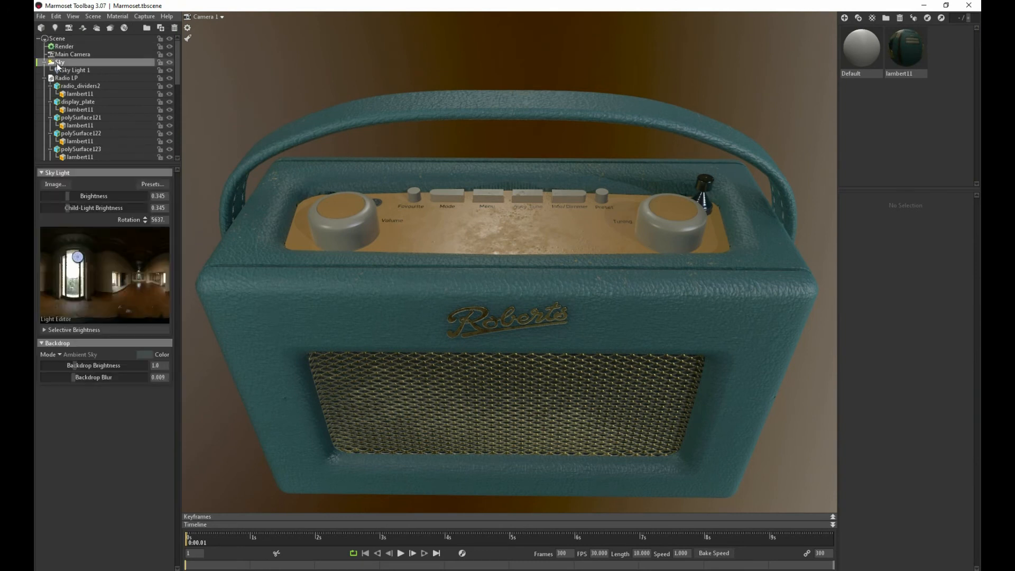
pyautogui.click(145, 354)
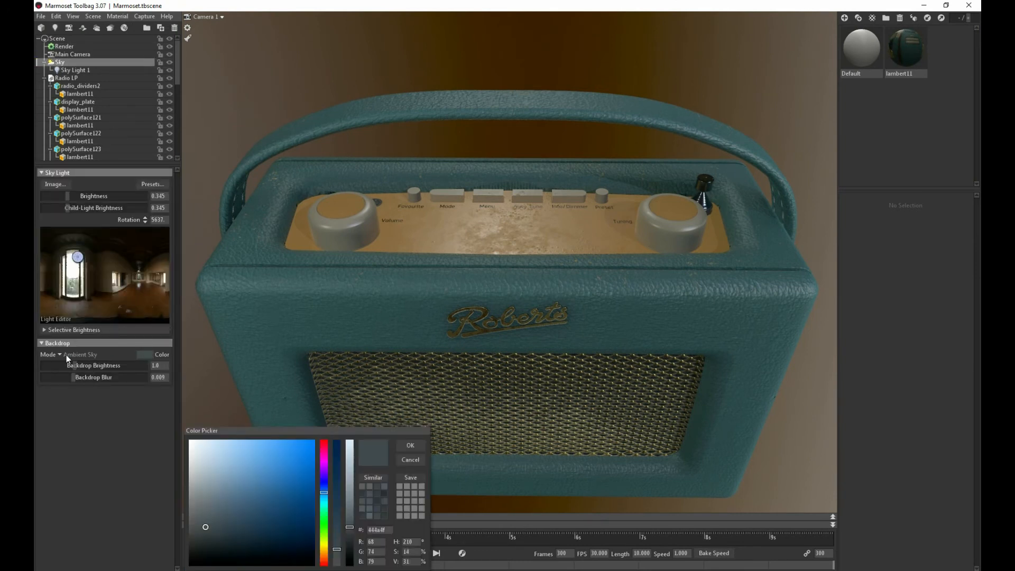
pyautogui.click(63, 355)
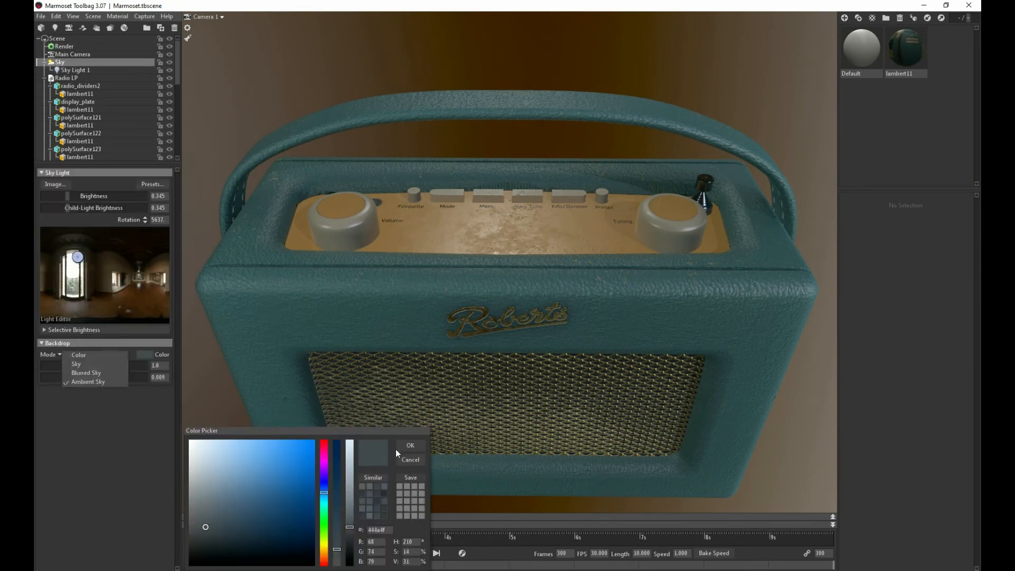
pyautogui.click(398, 449)
pyautogui.click(61, 352)
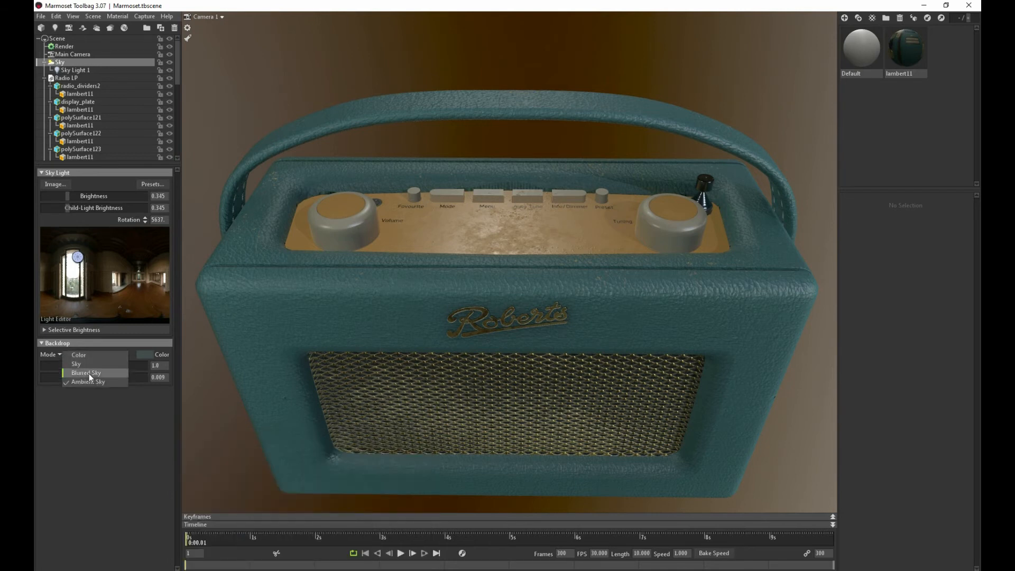
pyautogui.click(84, 355)
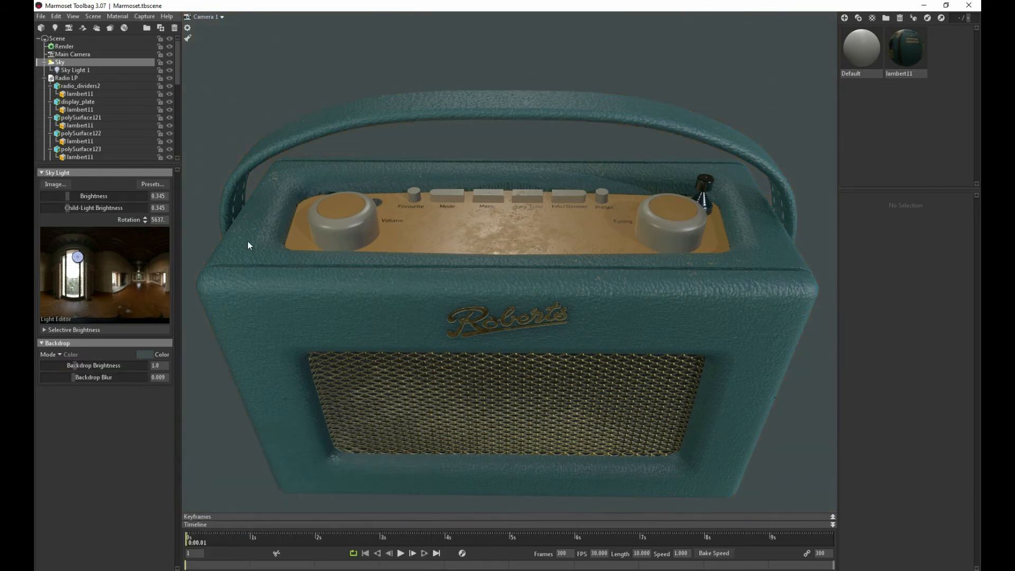
# - Set the Sky's backdrop color to the light grey #8f9396
pyautogui.click(144, 354)
pyautogui.moveTo(204, 493); pyautogui.dragTo(195, 491)
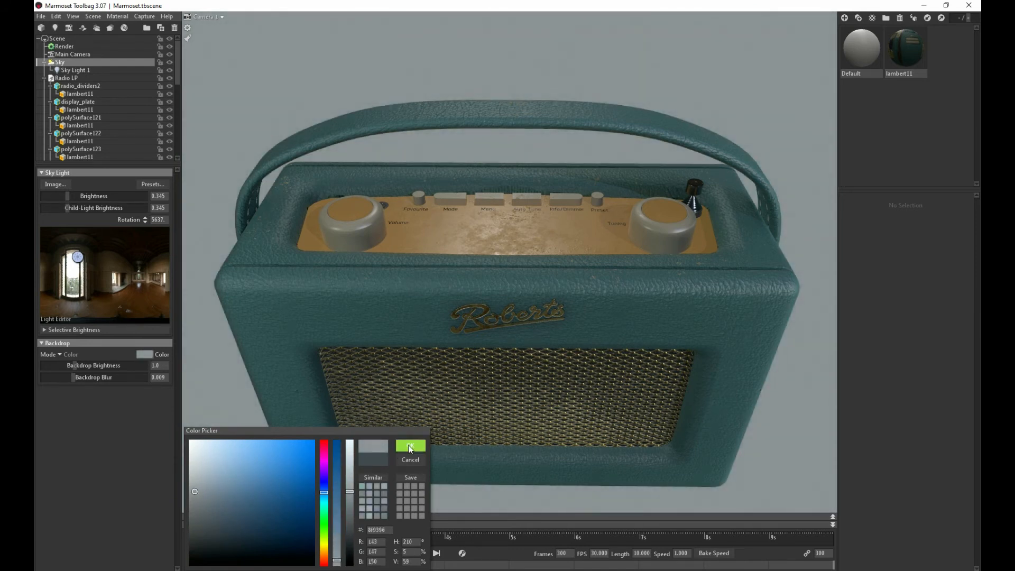
pyautogui.click(410, 449)
pyautogui.scroll(-3, 354, 294)
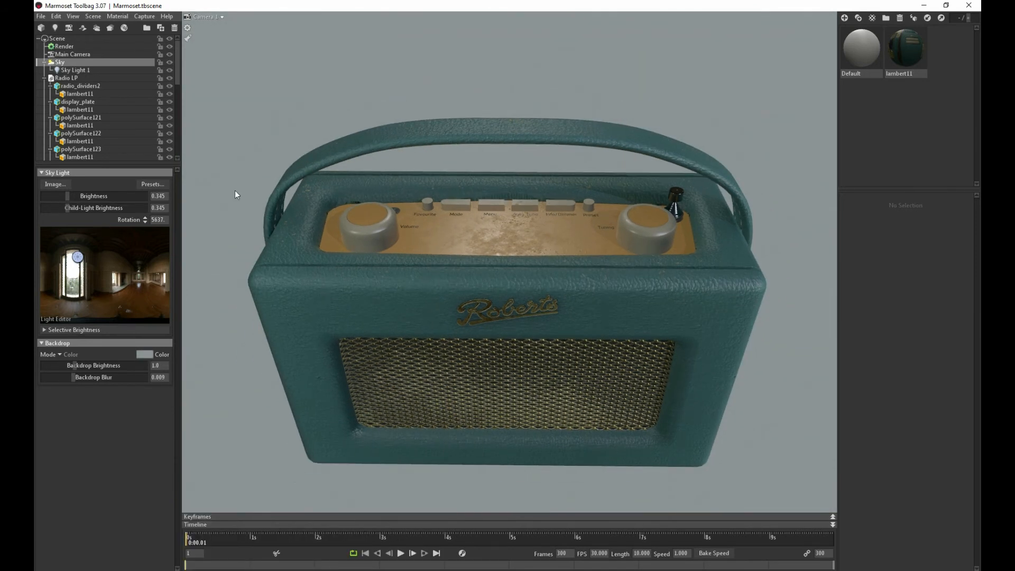
# - Collapse the Radio LP group, then add another camera to the scene and frame it on the side of the radio
pyautogui.click(139, 17)
pyautogui.click(218, 32)
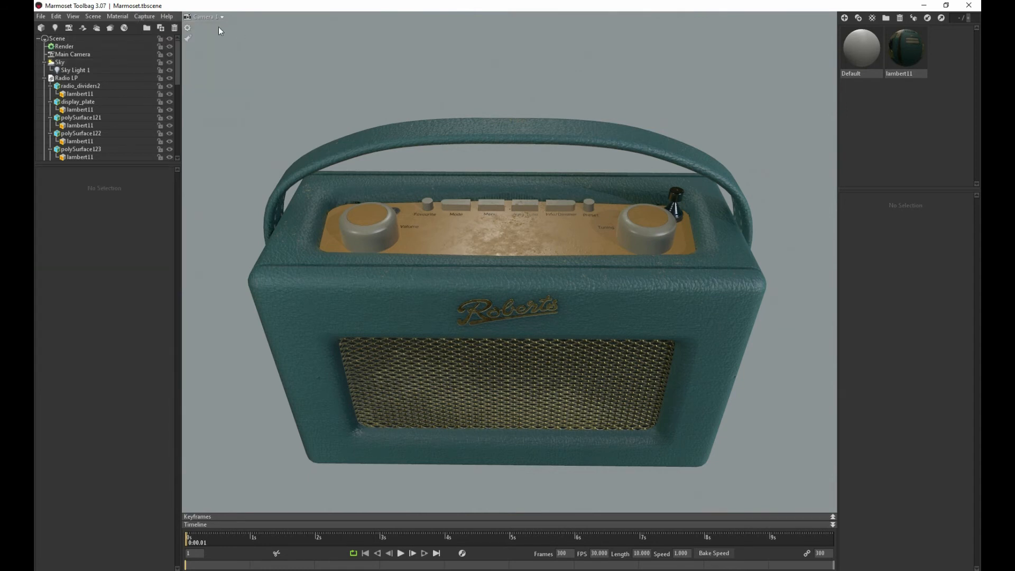
pyautogui.click(217, 17)
pyautogui.click(243, 26)
pyautogui.click(45, 79)
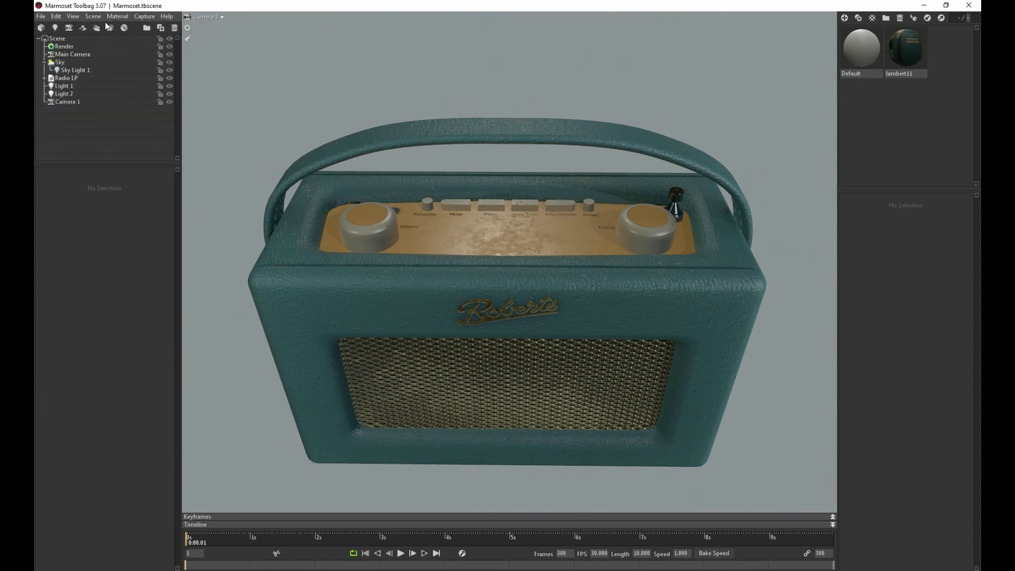
pyautogui.click(69, 28)
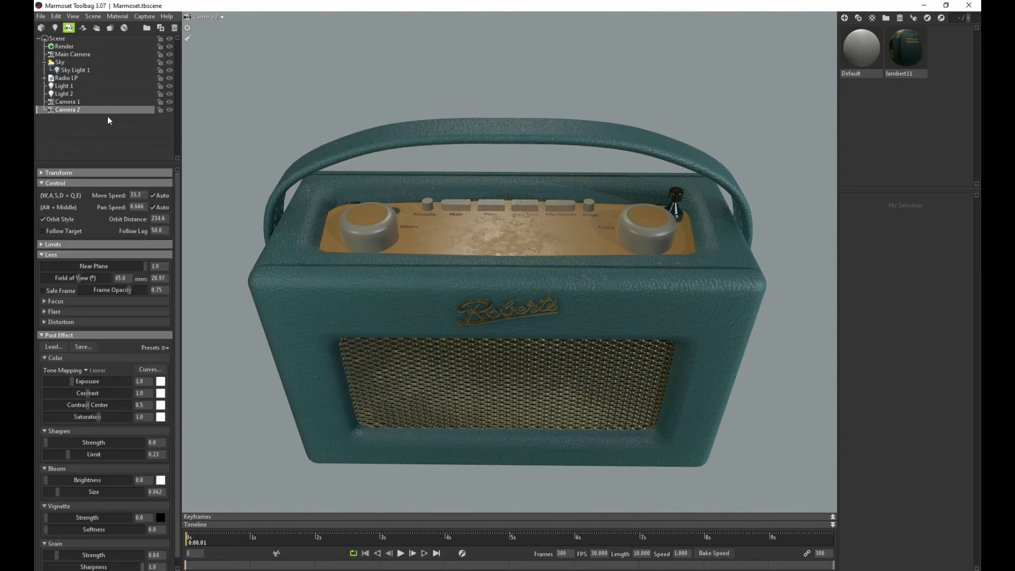
pyautogui.moveTo(264, 271); pyautogui.dragTo(400, 221)
pyautogui.keyDown('alt'); pyautogui.moveTo(399, 217); pyautogui.dragTo(403, 227, button='middle'); pyautogui.keyUp('alt')
pyautogui.keyDown('alt'); pyautogui.moveTo(396, 214); pyautogui.dragTo(387, 208, button='right'); pyautogui.keyUp('alt')
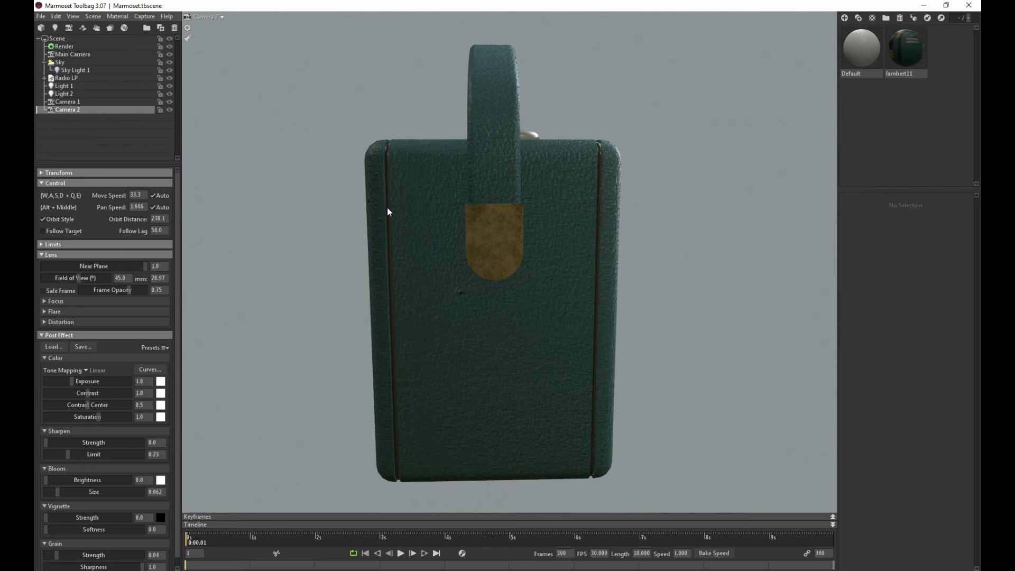
# - Switch the viewport back to Camera 1 and frame the front of the radio more closely
pyautogui.click(208, 17)
pyautogui.click(233, 25)
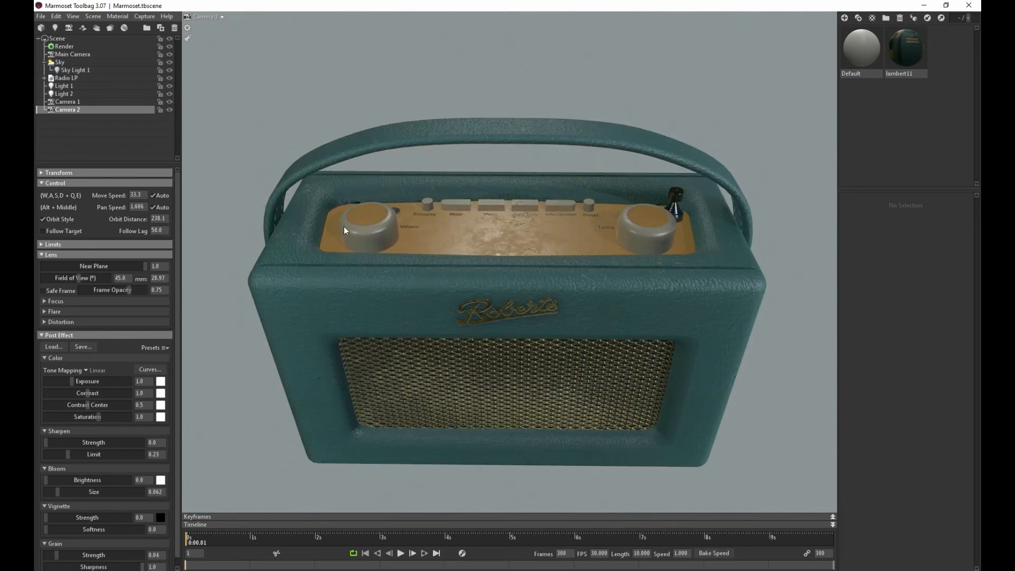
pyautogui.keyDown('alt'); pyautogui.moveTo(423, 280); pyautogui.dragTo(408, 270, button='middle'); pyautogui.keyUp('alt')
pyautogui.keyDown('alt'); pyautogui.moveTo(408, 270); pyautogui.dragTo(433, 290, button='right'); pyautogui.keyUp('alt')
pyautogui.keyDown('alt'); pyautogui.moveTo(429, 290); pyautogui.dragTo(436, 278, button='middle'); pyautogui.keyUp('alt')
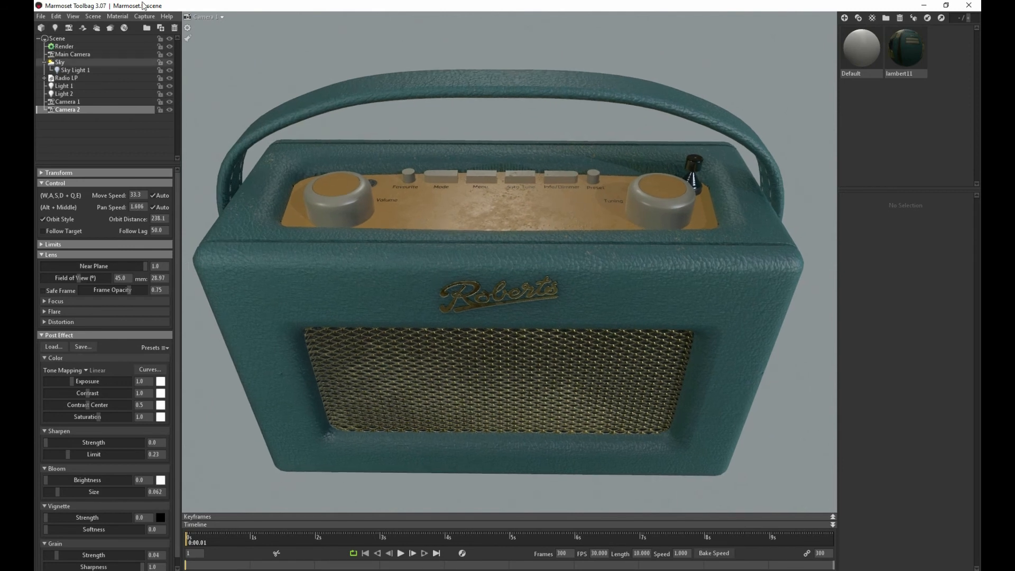
# - Configure image capture to PSD format with transparency enabled, and set the video capture quality to 100
pyautogui.click(144, 17)
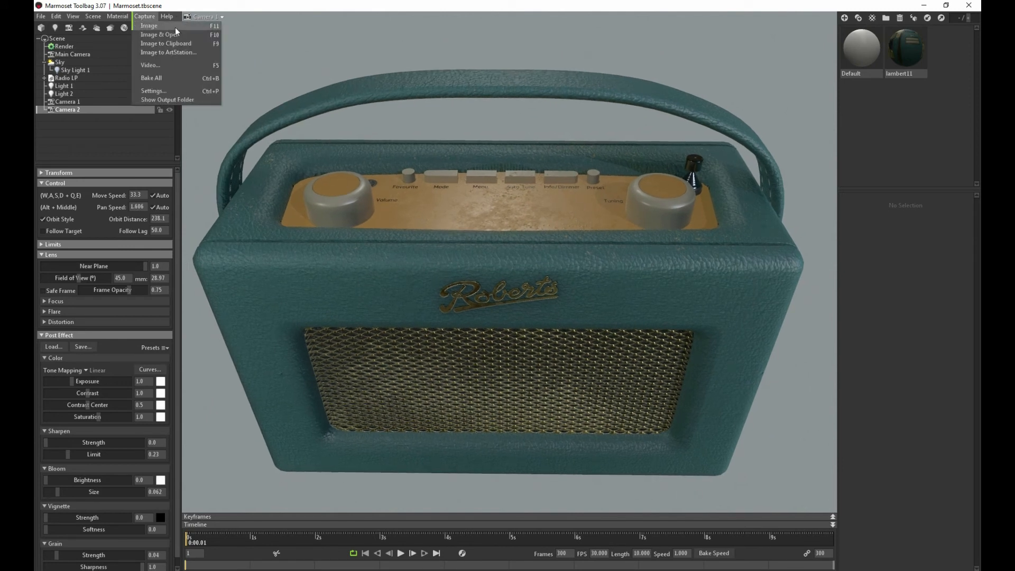
pyautogui.click(160, 91)
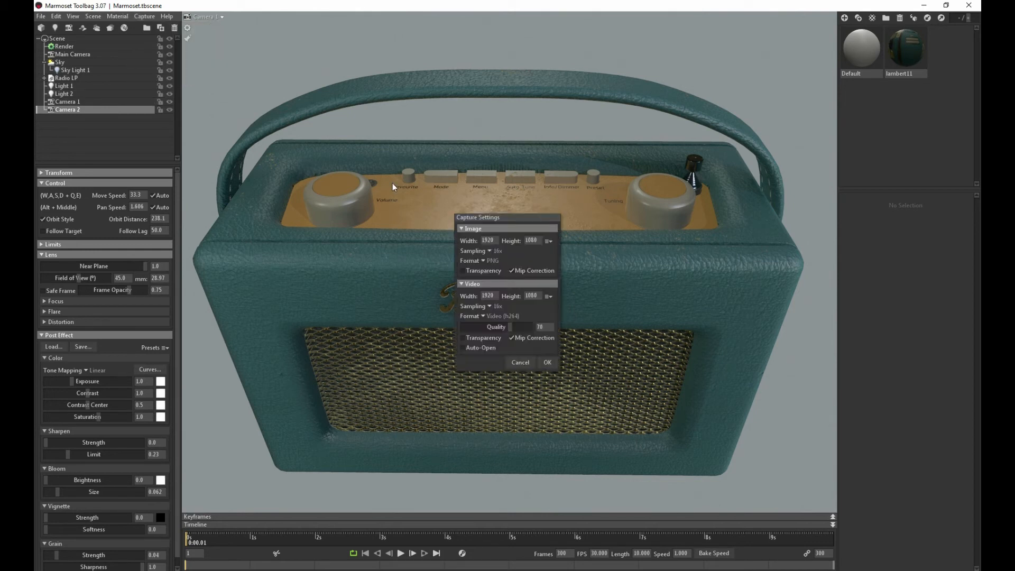
pyautogui.click(481, 260)
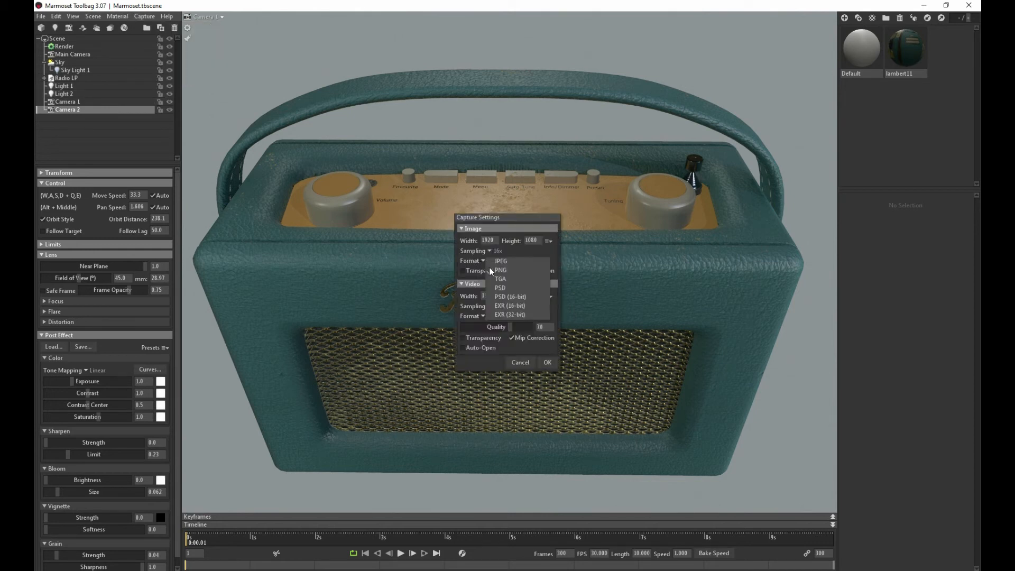
pyautogui.click(502, 288)
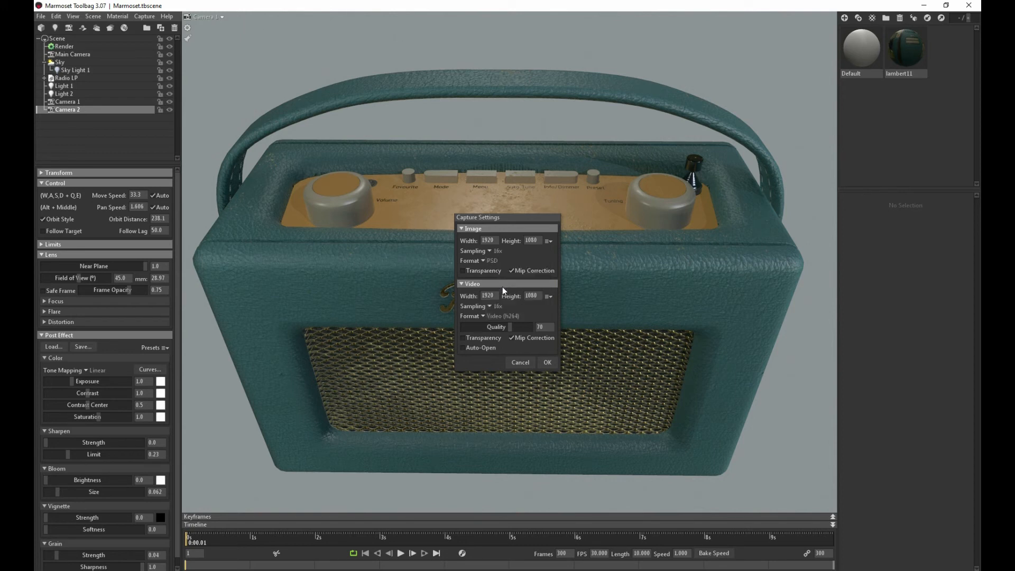
pyautogui.click(469, 271)
pyautogui.moveTo(516, 325); pyautogui.dragTo(533, 327)
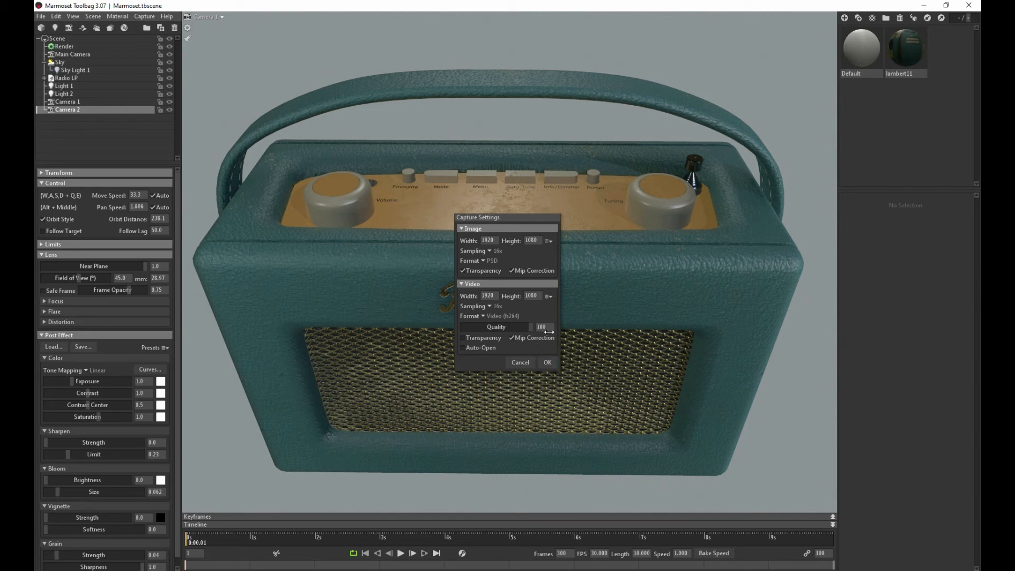
pyautogui.click(547, 363)
# - Capture an image of the raised front view showing the radio's control panel
pyautogui.click(144, 17)
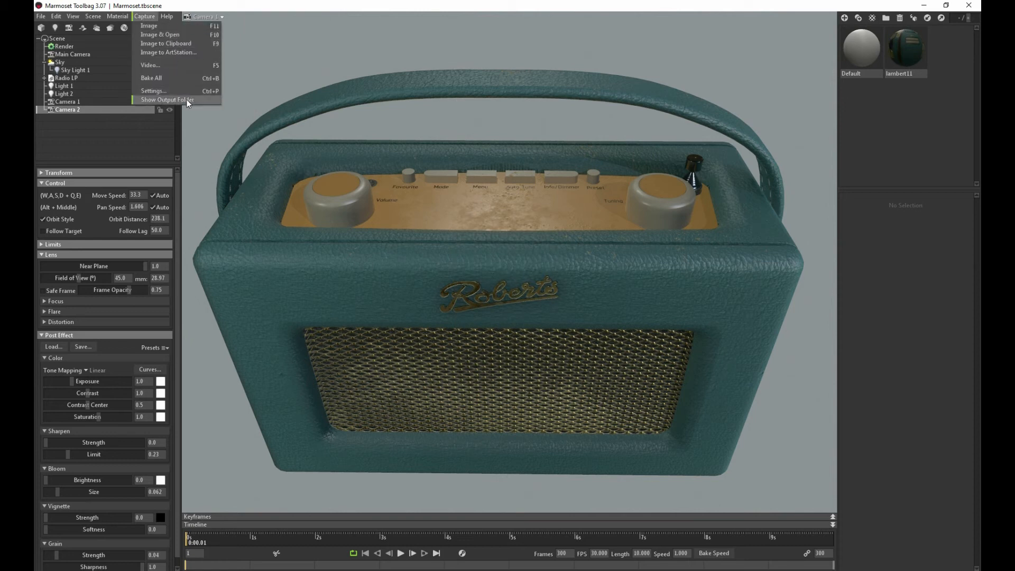
pyautogui.click(144, 18)
pyautogui.click(43, 16)
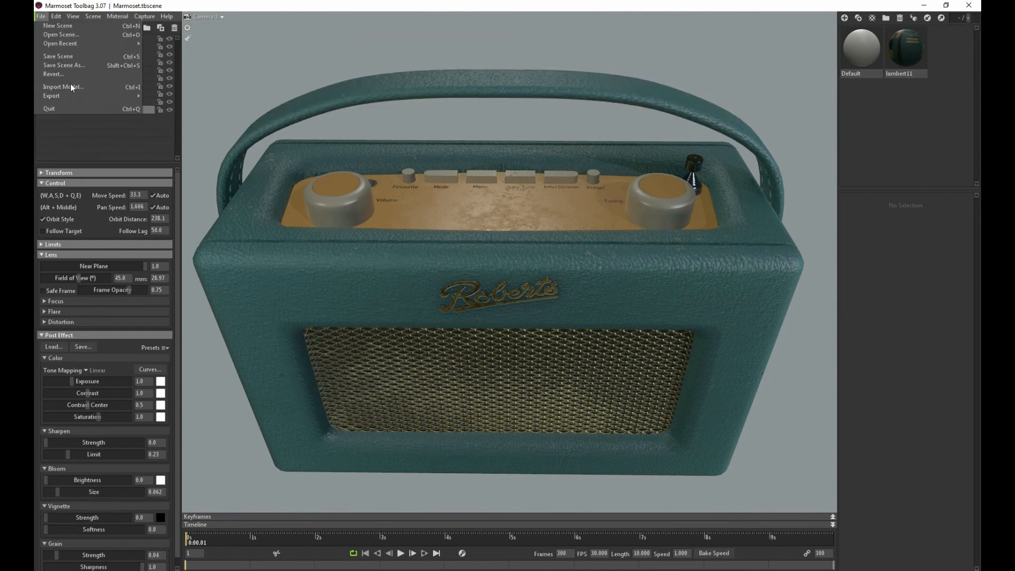
pyautogui.click(144, 19)
pyautogui.click(144, 19)
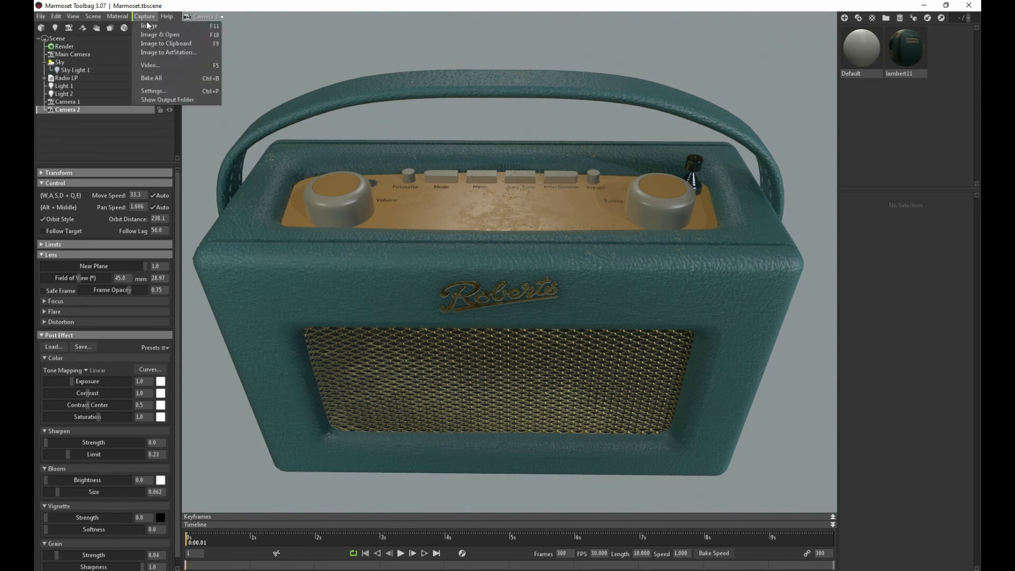
pyautogui.click(148, 26)
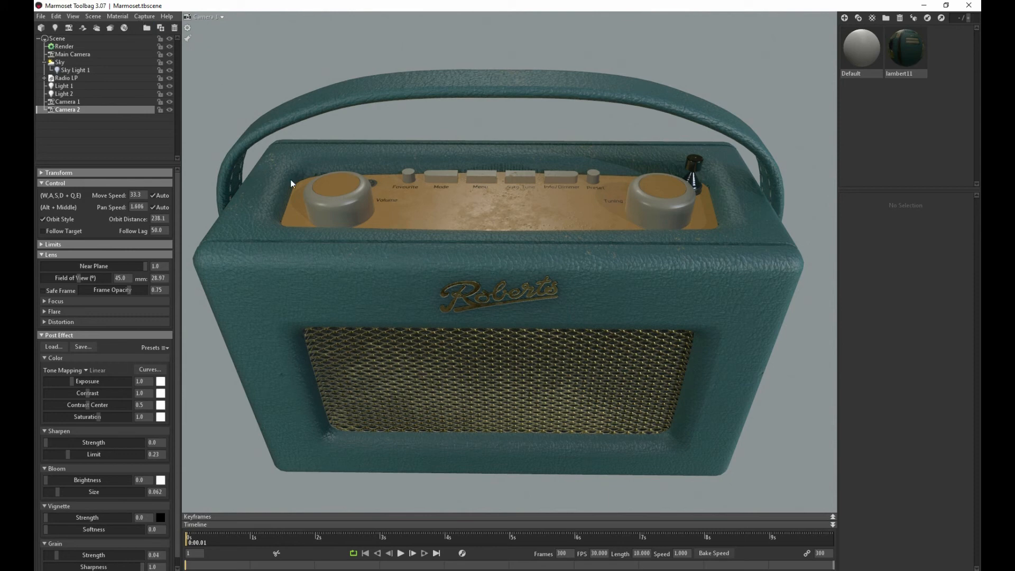
# - Frame the radio straight from the front and capture an image of that view
pyautogui.moveTo(346, 288); pyautogui.dragTo(398, 206)
pyautogui.moveTo(397, 206); pyautogui.dragTo(372, 231, button='middle')
pyautogui.moveTo(371, 230); pyautogui.dragTo(407, 260, button='right')
pyautogui.moveTo(407, 260); pyautogui.dragTo(403, 251)
pyautogui.click(144, 17)
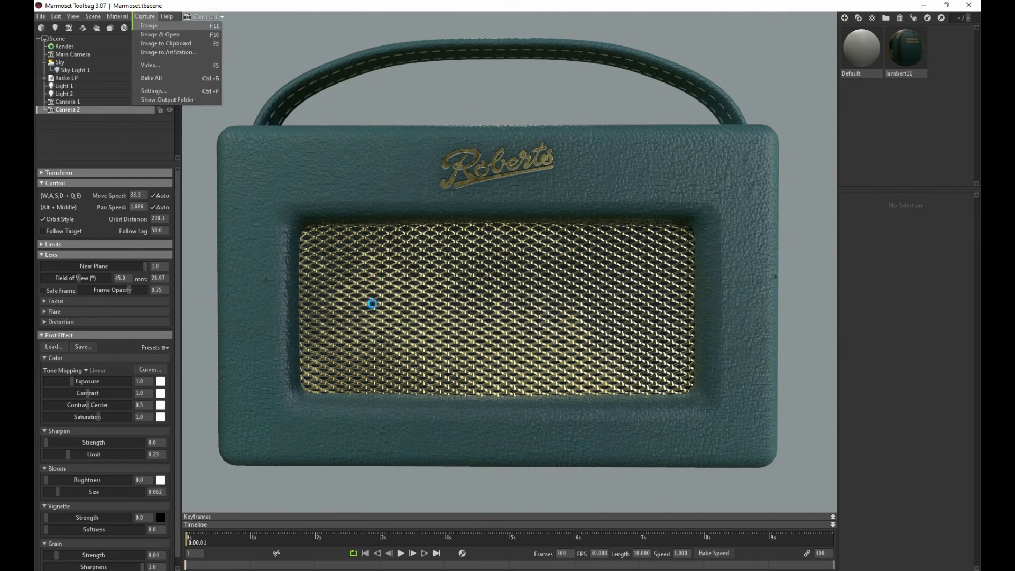
# - Frame the radio's side face centrally, then capture the image and open it in Photoshop
pyautogui.moveTo(333, 336); pyautogui.dragTo(498, 338)
pyautogui.scroll(-3, 407, 268)
pyautogui.scroll(5, 407, 267)
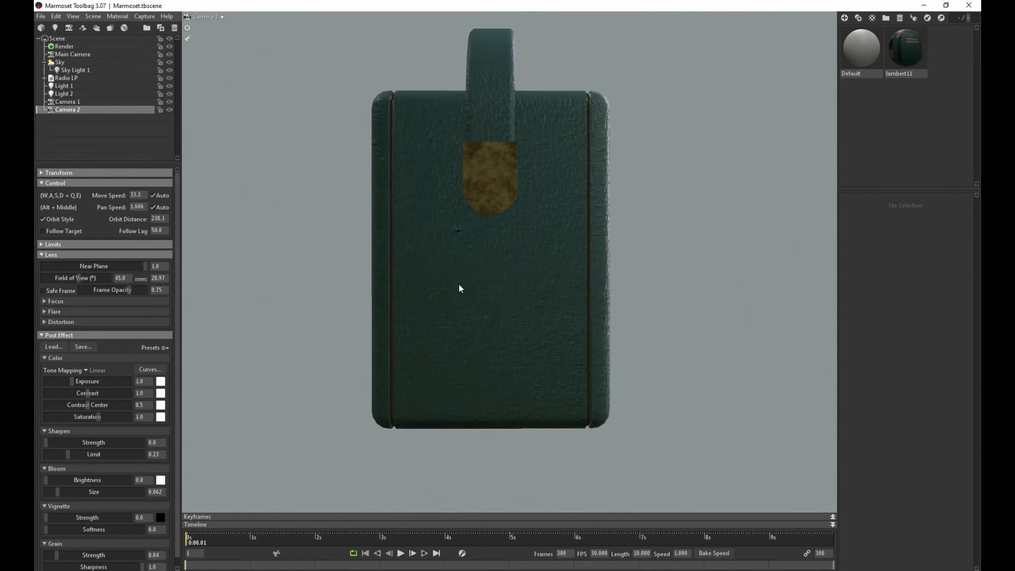
pyautogui.moveTo(463, 285); pyautogui.dragTo(469, 311, button='middle')
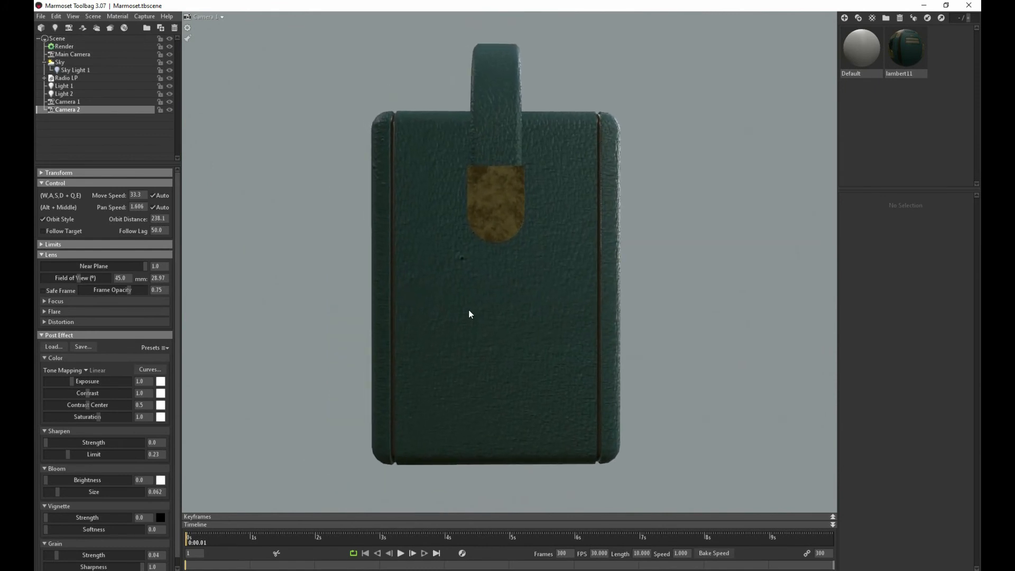
pyautogui.keyDown('alt'); pyautogui.moveTo(468, 311); pyautogui.dragTo(476, 317, button='right'); pyautogui.keyUp('alt')
pyautogui.scroll(1, 476, 320)
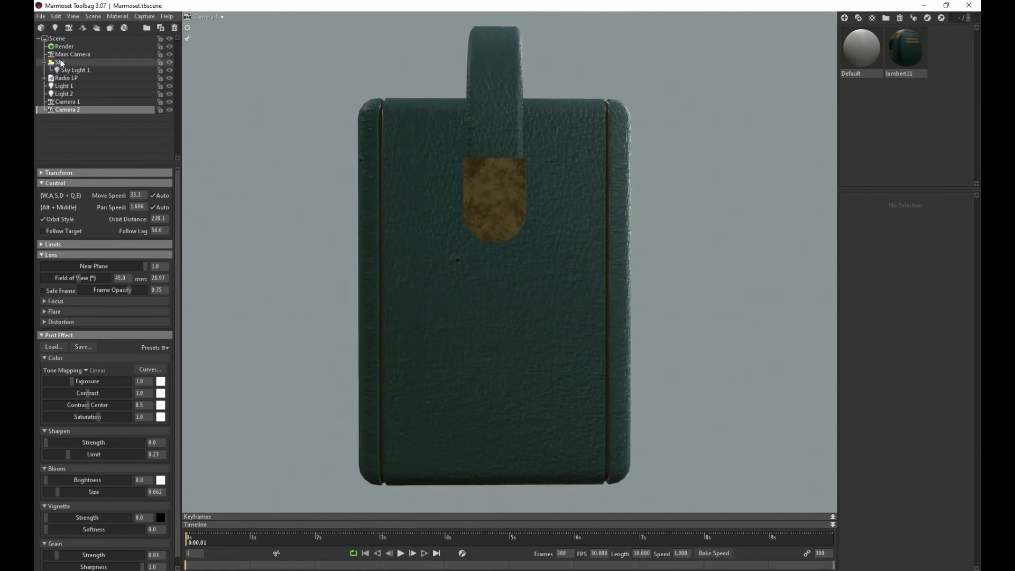
pyautogui.click(145, 17)
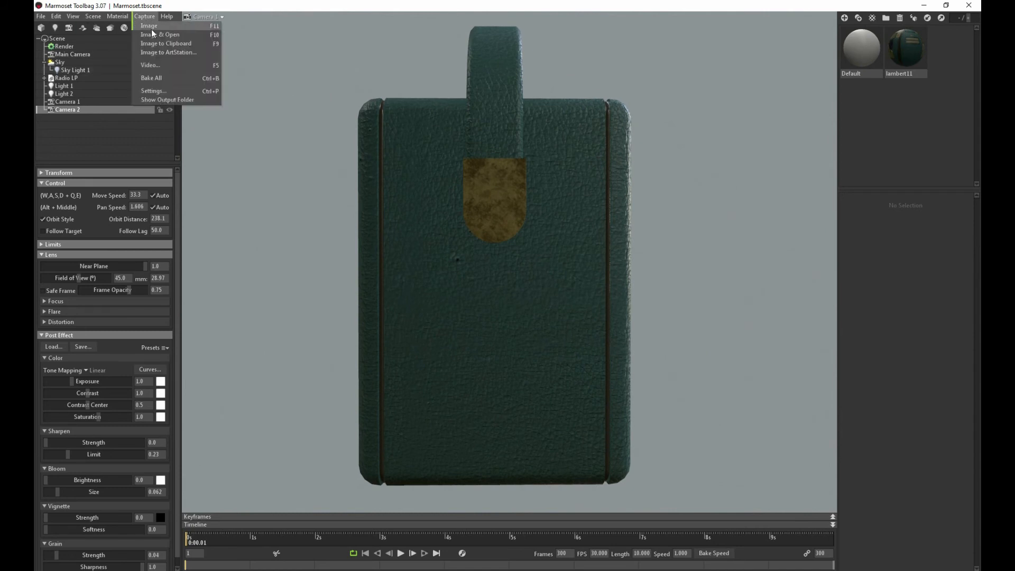
pyautogui.click(157, 35)
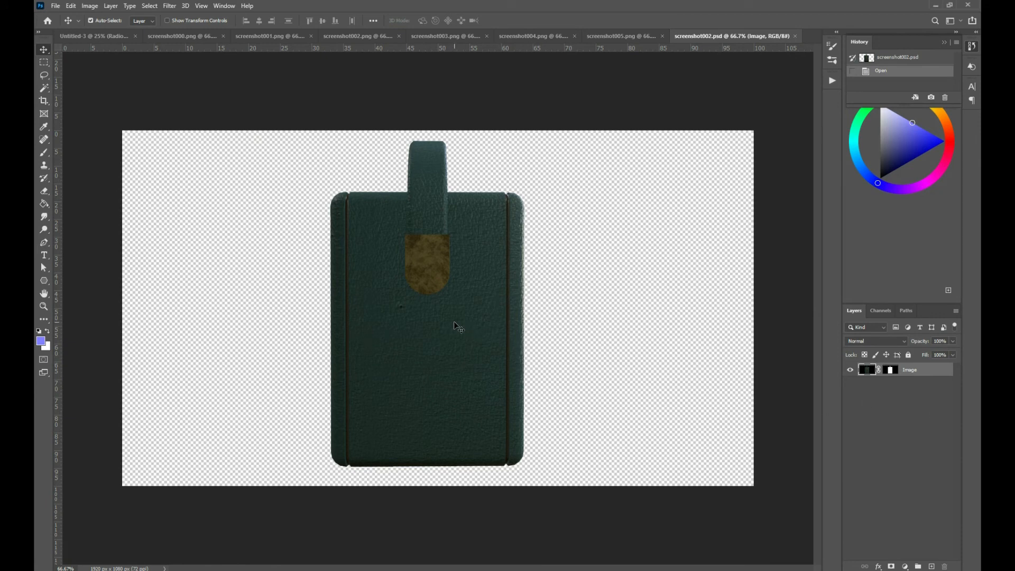
# - Shift the side view to the canvas's right half and place screenshot000, screenshot001 and screenshot002 as embedded smart objects
pyautogui.moveTo(453, 321); pyautogui.dragTo(611, 329)
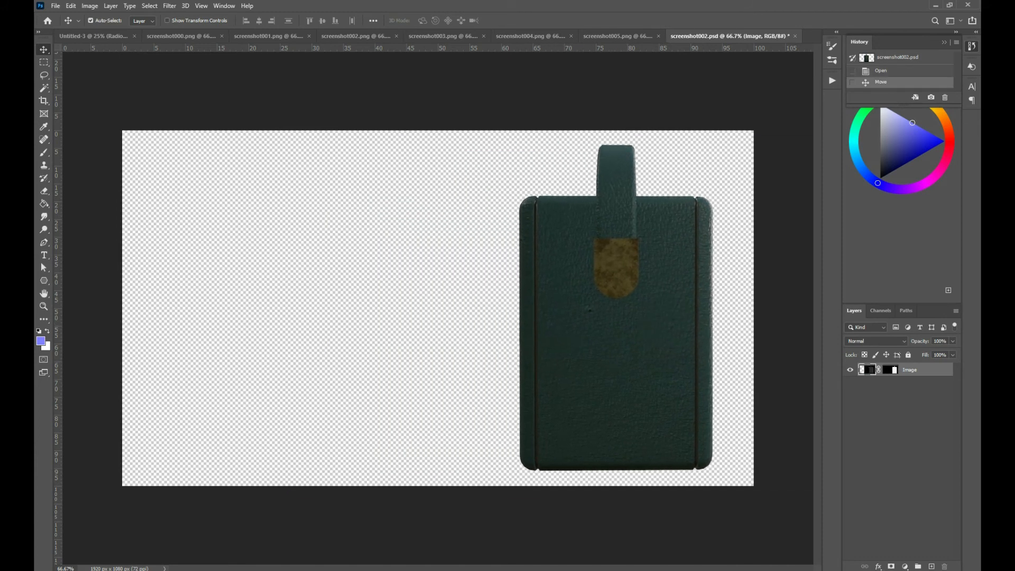
pyautogui.moveTo(173, 335); pyautogui.dragTo(344, 324)
pyautogui.press('Return')
pyautogui.press('Return')
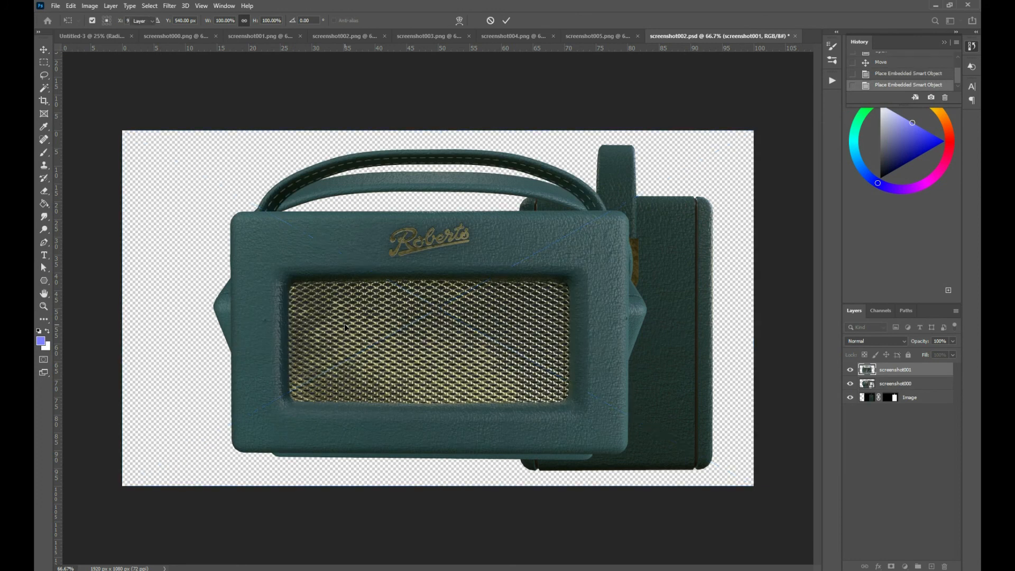
pyautogui.press('Return')
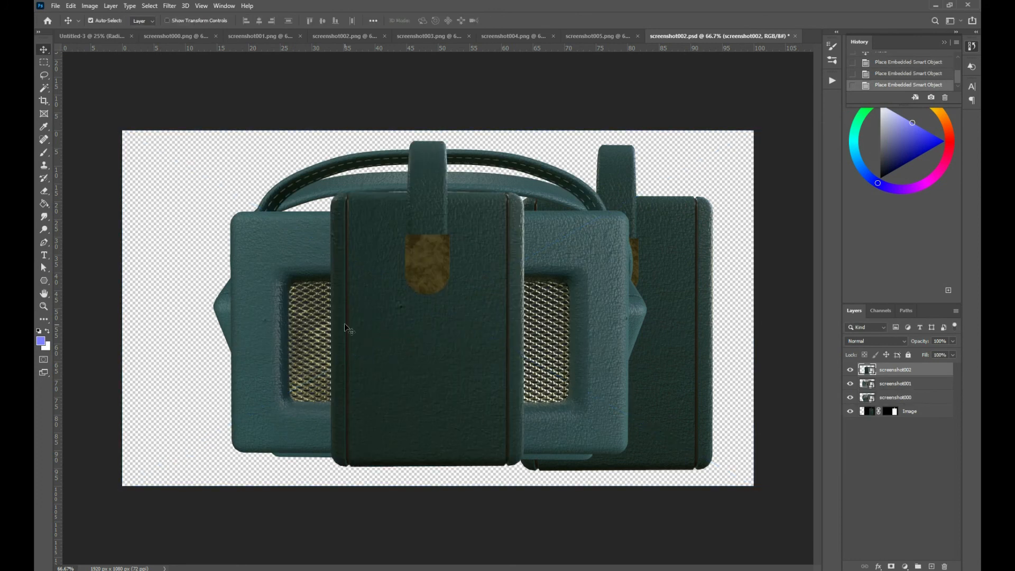
# - Move the screenshot002 side view to the left part of the canvas and delete the original Image layer
pyautogui.moveTo(344, 324); pyautogui.dragTo(179, 328)
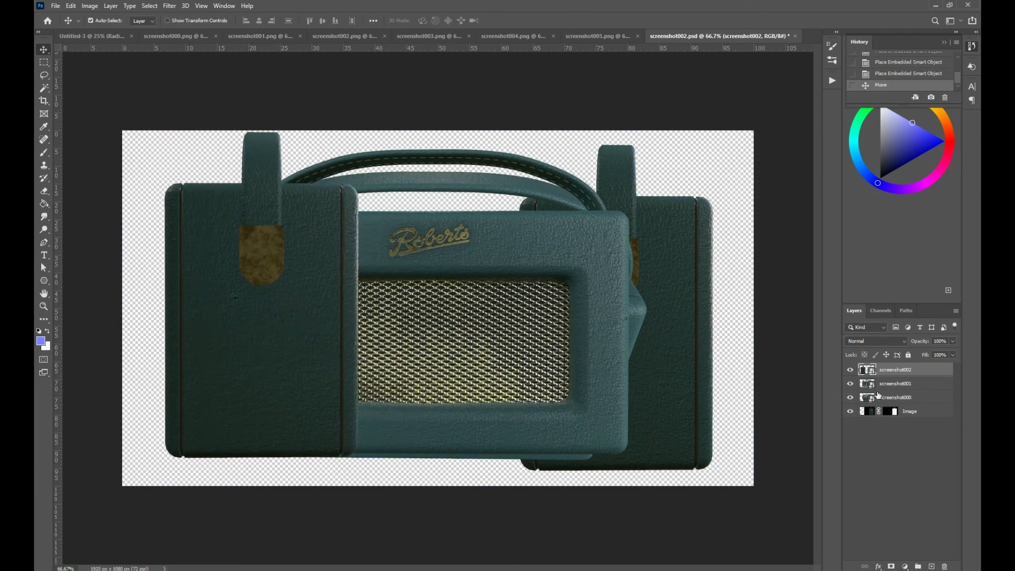
pyautogui.moveTo(695, 237); pyautogui.dragTo(717, 225)
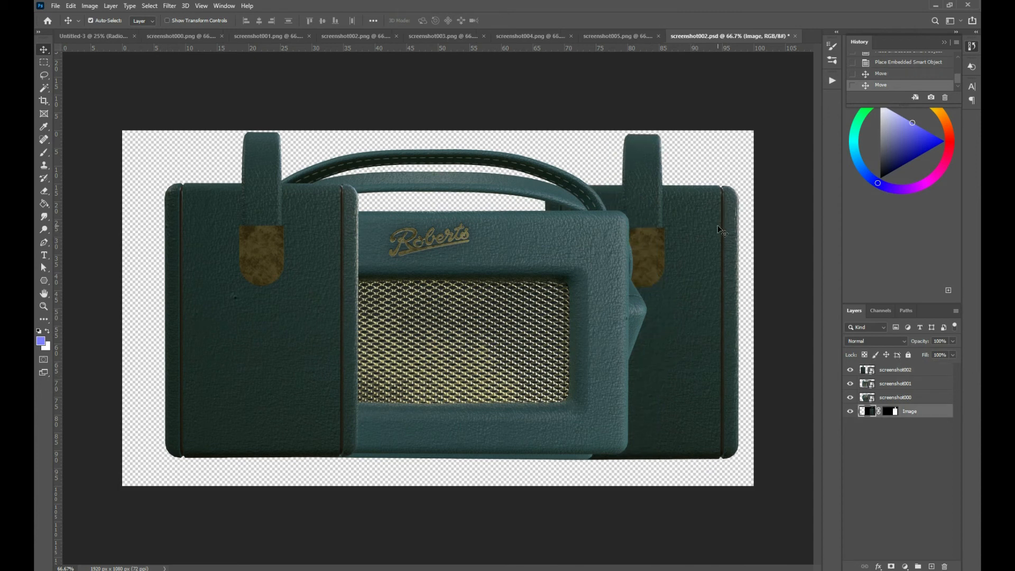
pyautogui.press('Delete')
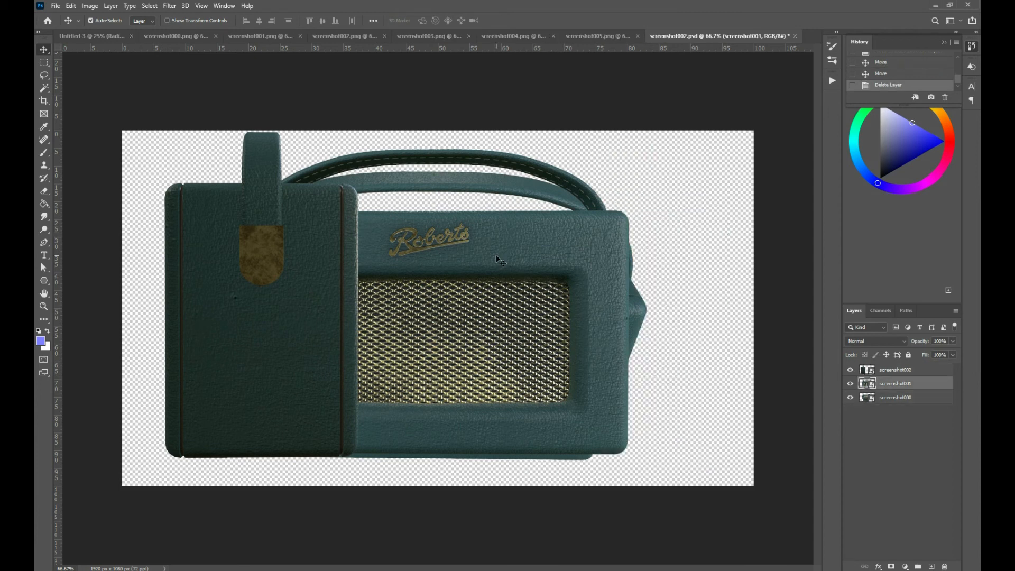
# - Scale the screenshot001 front view to about 75% and position it in the canvas's upper right corner
pyautogui.moveTo(552, 282); pyautogui.dragTo(608, 275)
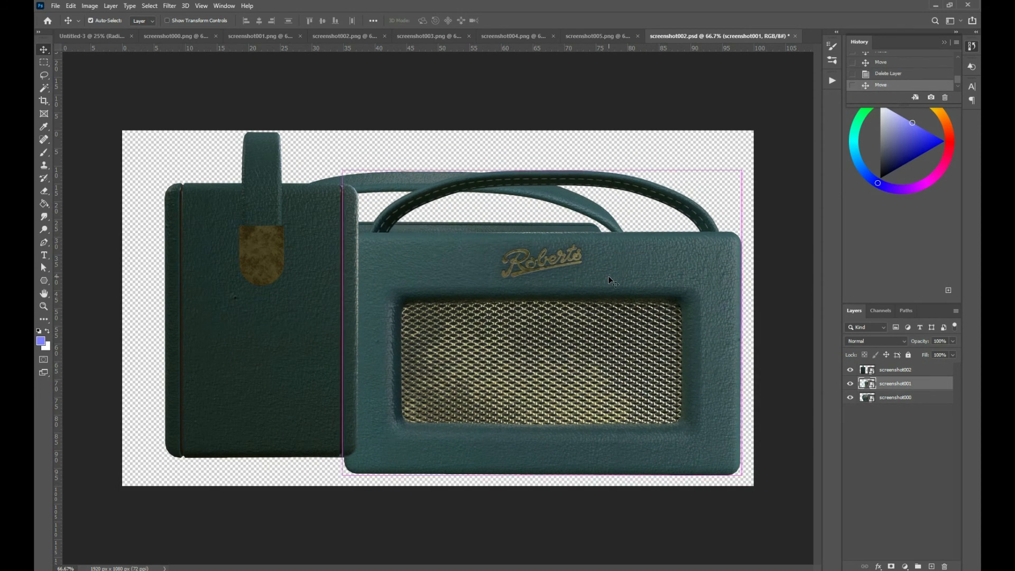
pyautogui.hotkey('ctrl', 't')
pyautogui.moveTo(234, 151); pyautogui.dragTo(326, 204)
pyautogui.moveTo(418, 313); pyautogui.dragTo(406, 239)
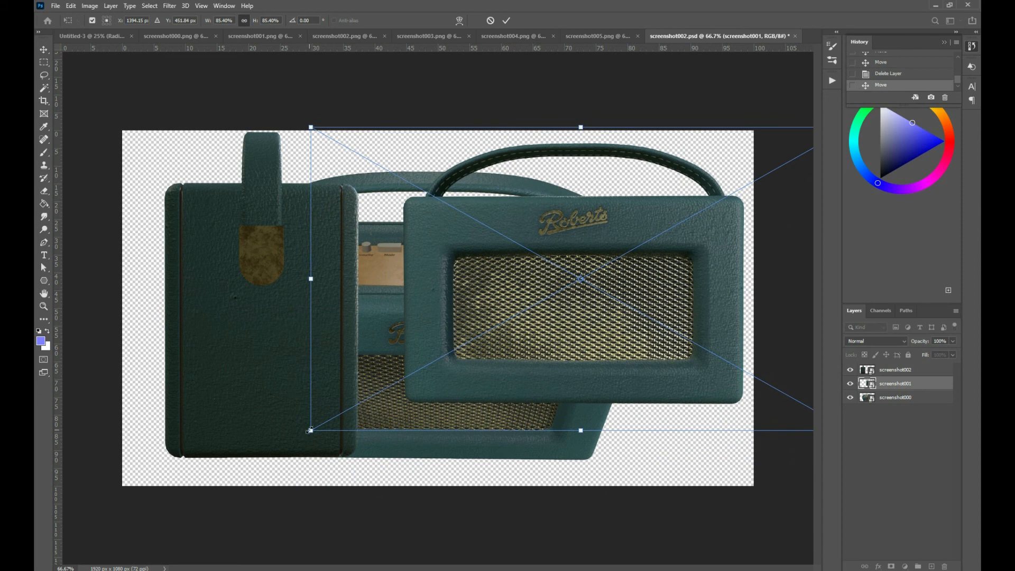
pyautogui.moveTo(310, 431); pyautogui.dragTo(374, 392)
pyautogui.moveTo(588, 306); pyautogui.dragTo(579, 299)
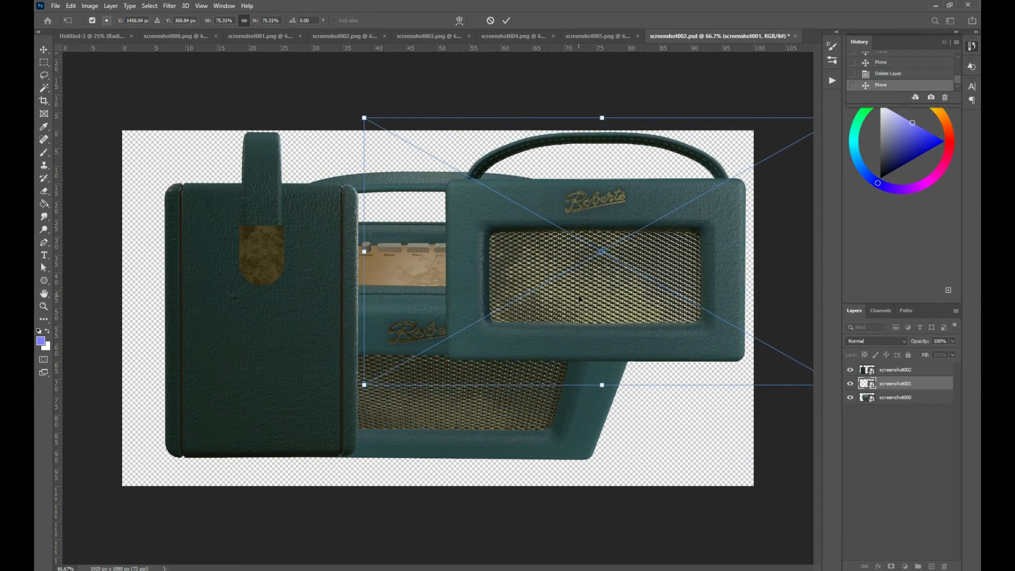
pyautogui.press('Return')
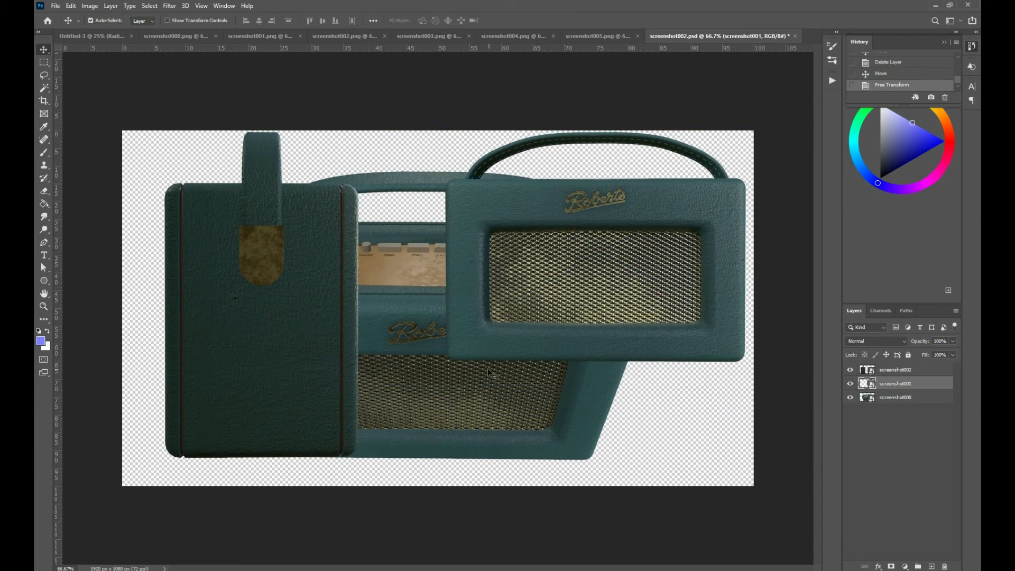
# - Move the screenshot000 radio toward the lower right of the canvas, bring its layer to the front, and hide the rulers
pyautogui.moveTo(408, 312); pyautogui.dragTo(514, 334)
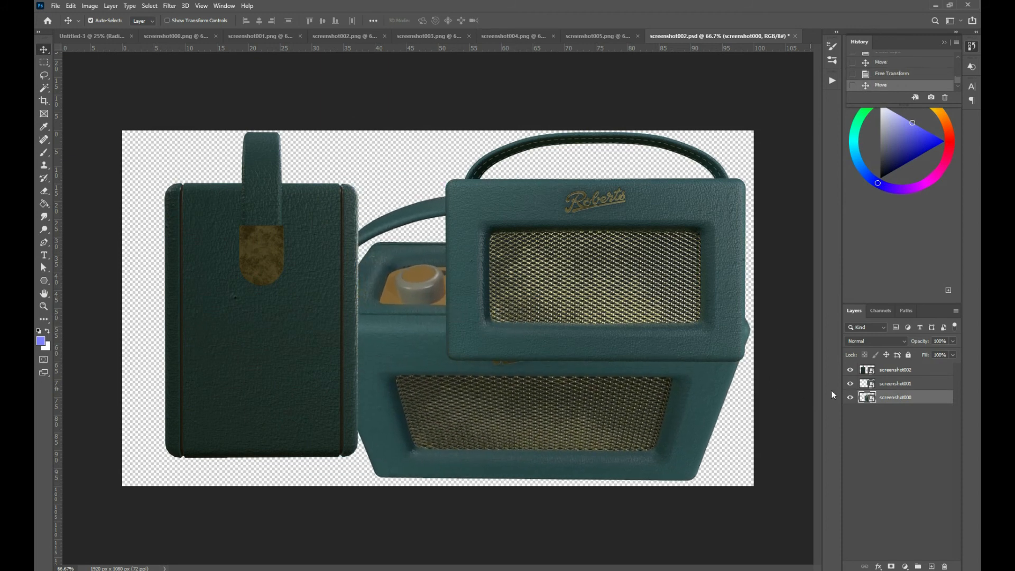
pyautogui.moveTo(908, 398); pyautogui.dragTo(922, 365)
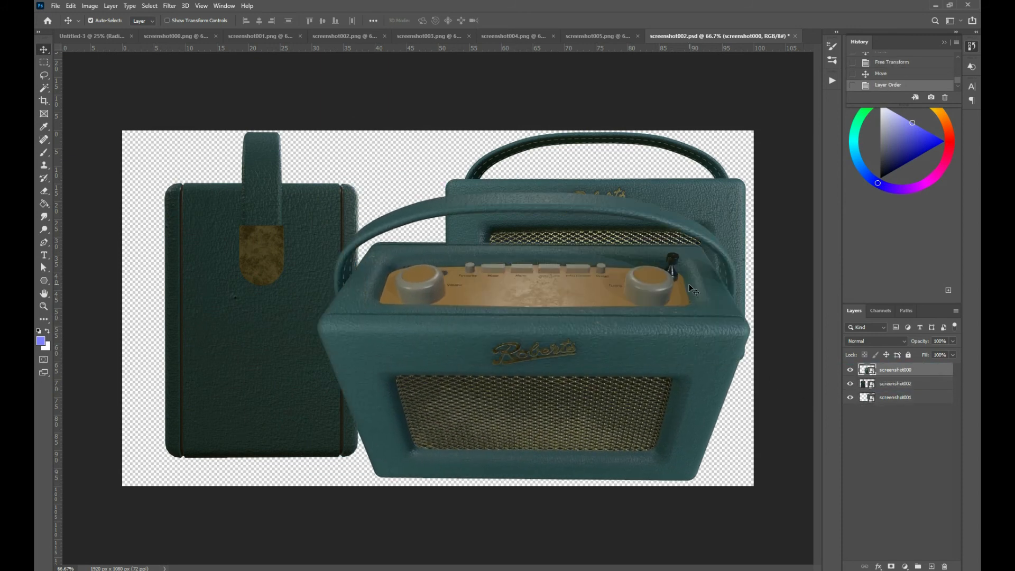
pyautogui.hotkey('ctrl', 'r')
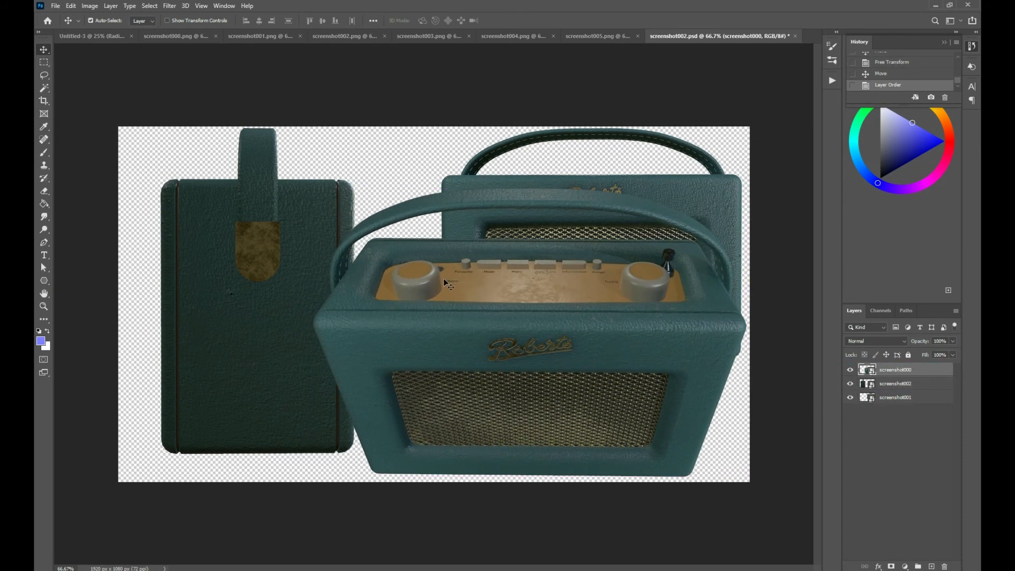
# - Scale the screenshot000 radio to about 85% and position it in front of the straight front view
pyautogui.hotkey('ctrl', 't')
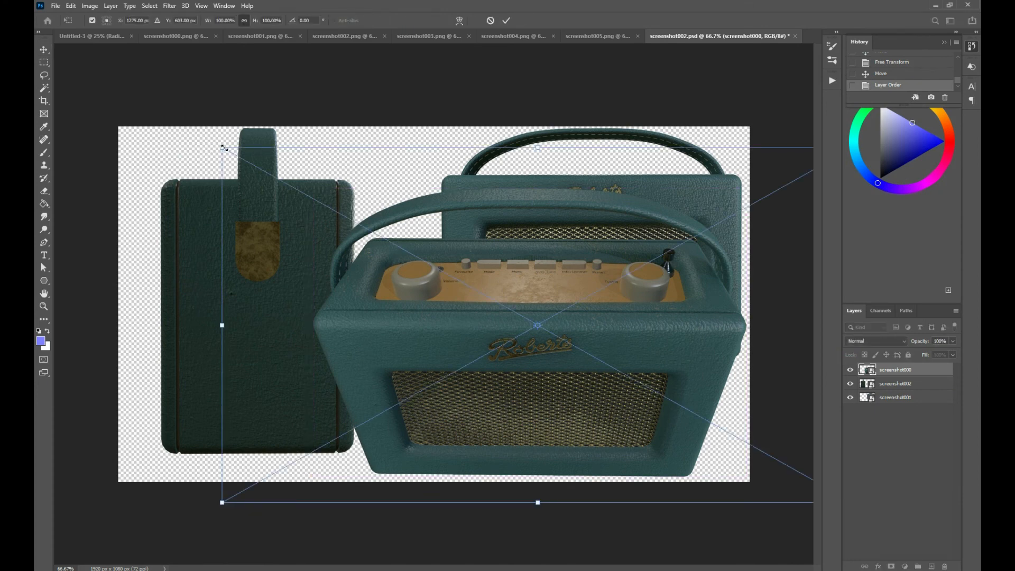
pyautogui.moveTo(222, 147); pyautogui.dragTo(424, 256)
pyautogui.moveTo(507, 402); pyautogui.dragTo(470, 389)
pyautogui.moveTo(378, 253); pyautogui.dragTo(272, 194)
pyautogui.moveTo(466, 351); pyautogui.dragTo(484, 337)
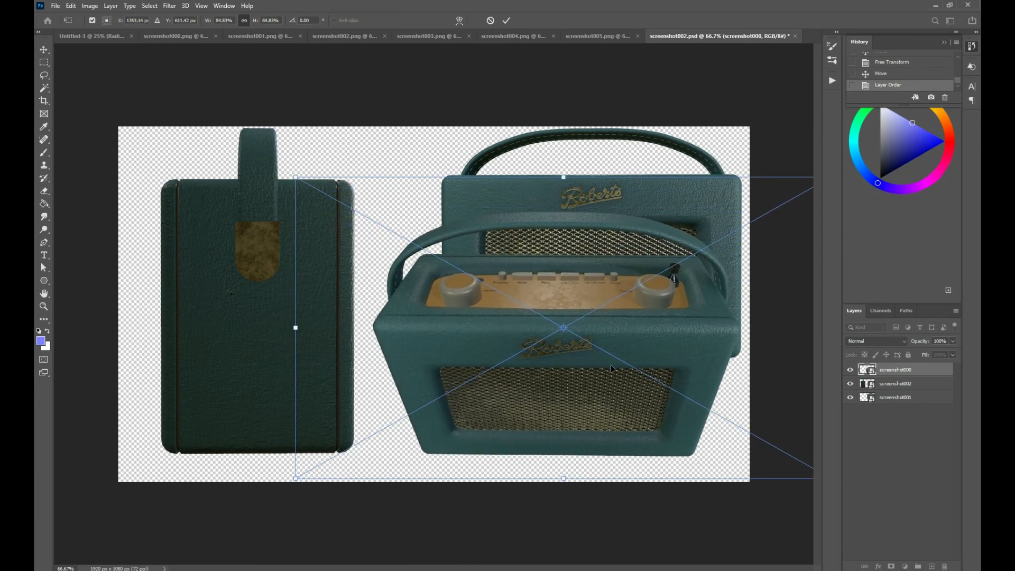
pyautogui.press('Return')
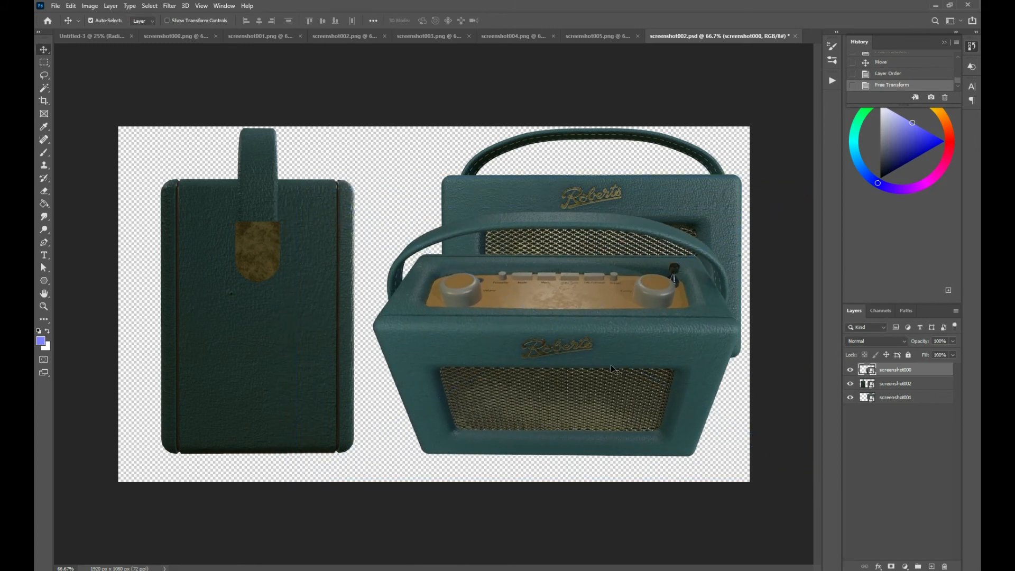
# - Hide the screenshot001 layer, keeping the screenshot002 side view visible
pyautogui.click(850, 383)
pyautogui.click(850, 384)
pyautogui.click(850, 397)
# - Enlarge the screenshot000 radio to about 99% on the canvas's right, and shift the screenshot002 side view further left
pyautogui.hotkey('ctrl', 't')
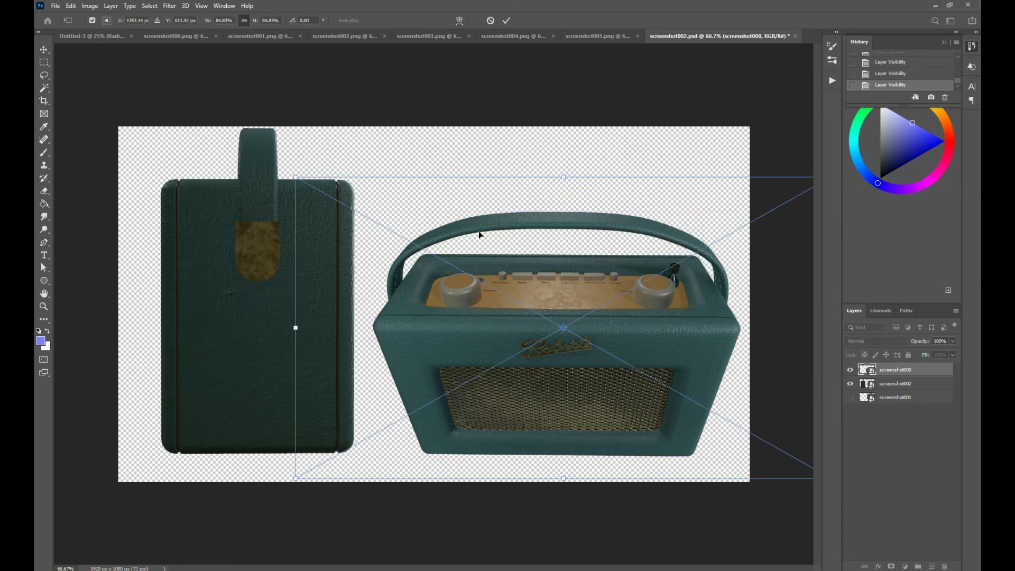
pyautogui.moveTo(296, 177); pyautogui.dragTo(205, 127)
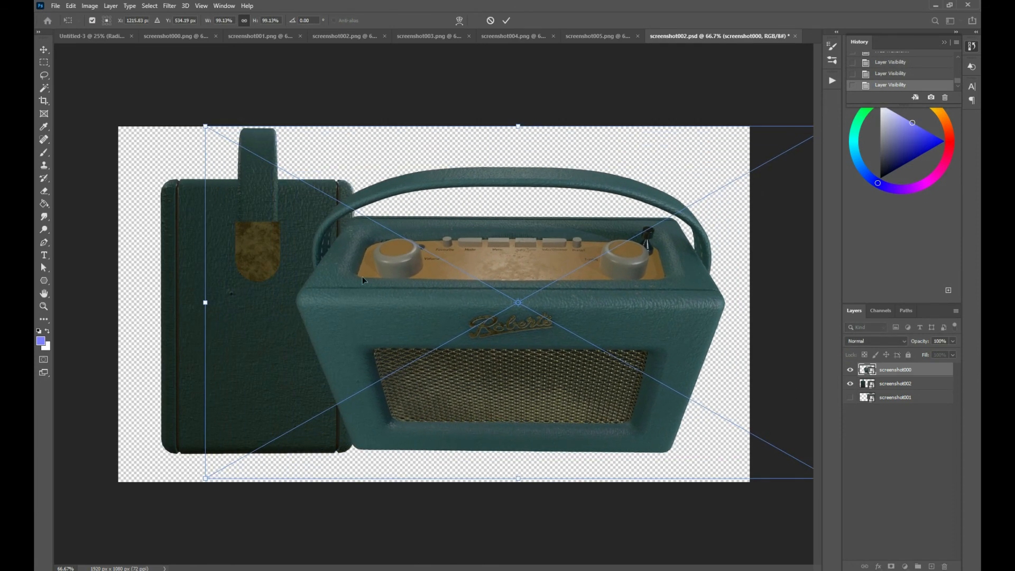
pyautogui.moveTo(423, 317); pyautogui.dragTo(404, 305)
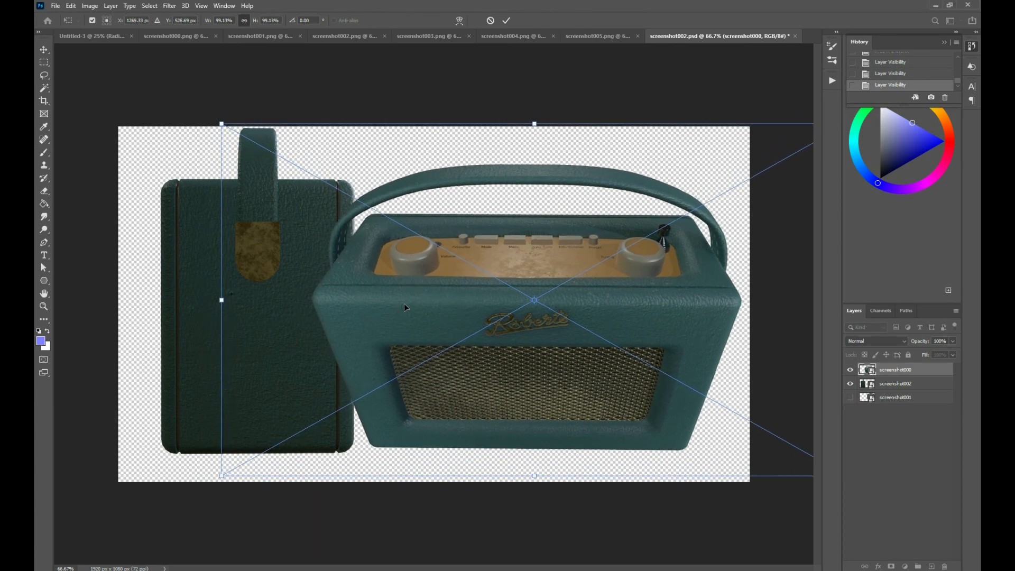
pyautogui.press('Return')
pyautogui.moveTo(227, 293); pyautogui.dragTo(203, 311)
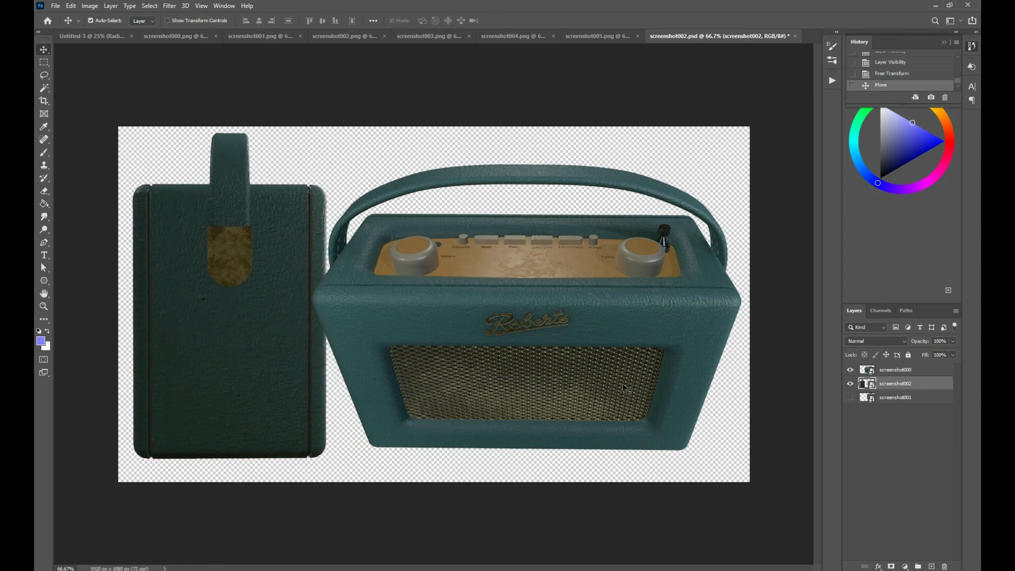
# - Add a new layer beneath all the radio layers and flood-fill it with the blue foreground colour
pyautogui.click(932, 566)
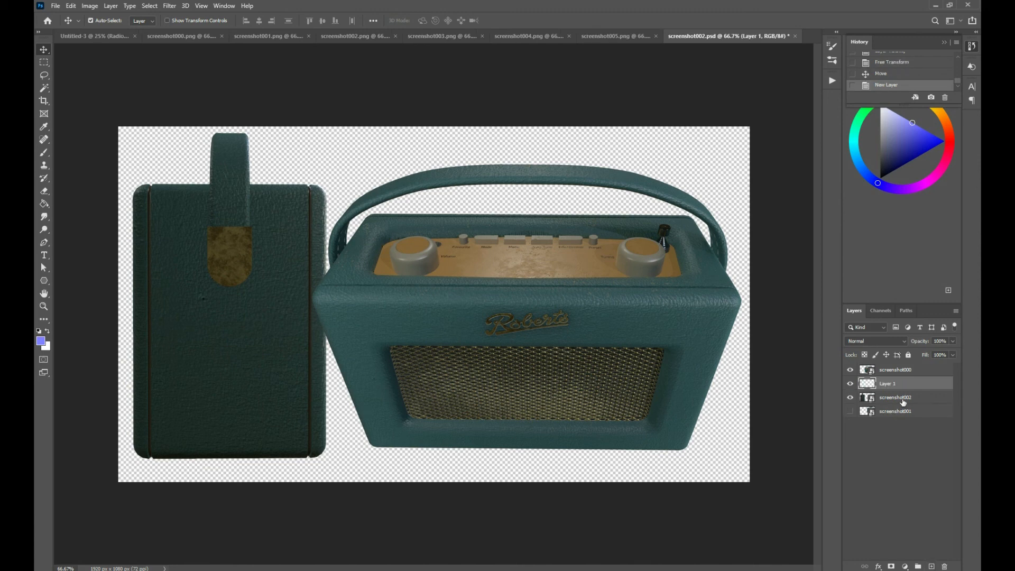
pyautogui.moveTo(902, 388); pyautogui.dragTo(899, 418)
pyautogui.press('g')
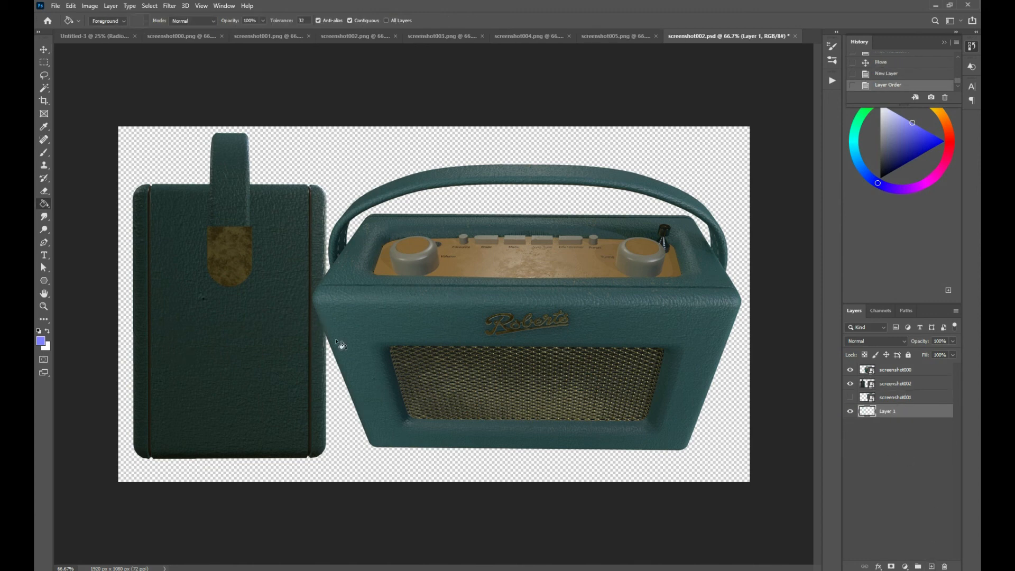
pyautogui.click(121, 398)
# - Choose the pale mint foreground colour bbffd8 and fill the background layer with it
pyautogui.click(41, 341)
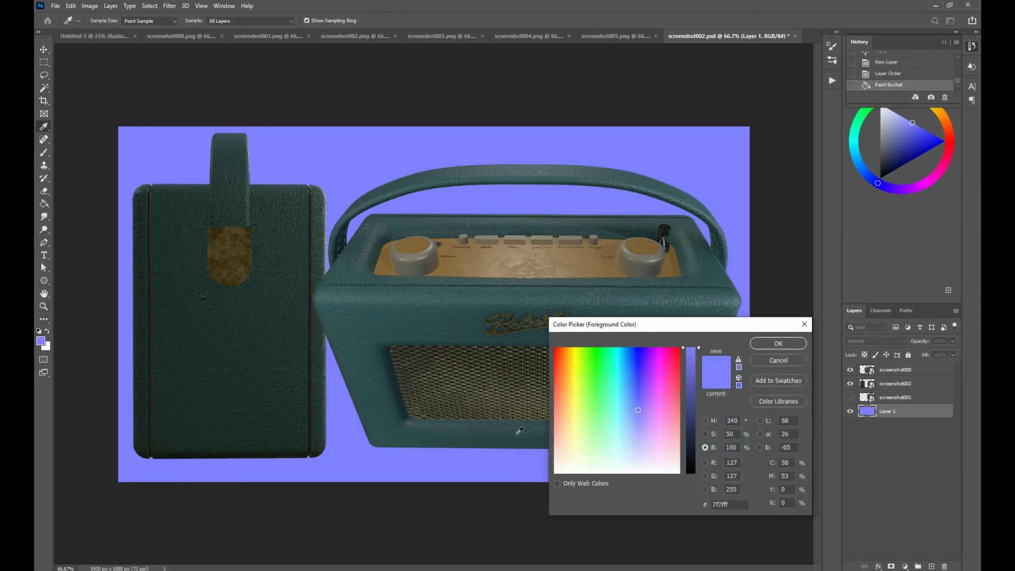
pyautogui.click(598, 435)
pyautogui.click(606, 439)
pyautogui.click(790, 343)
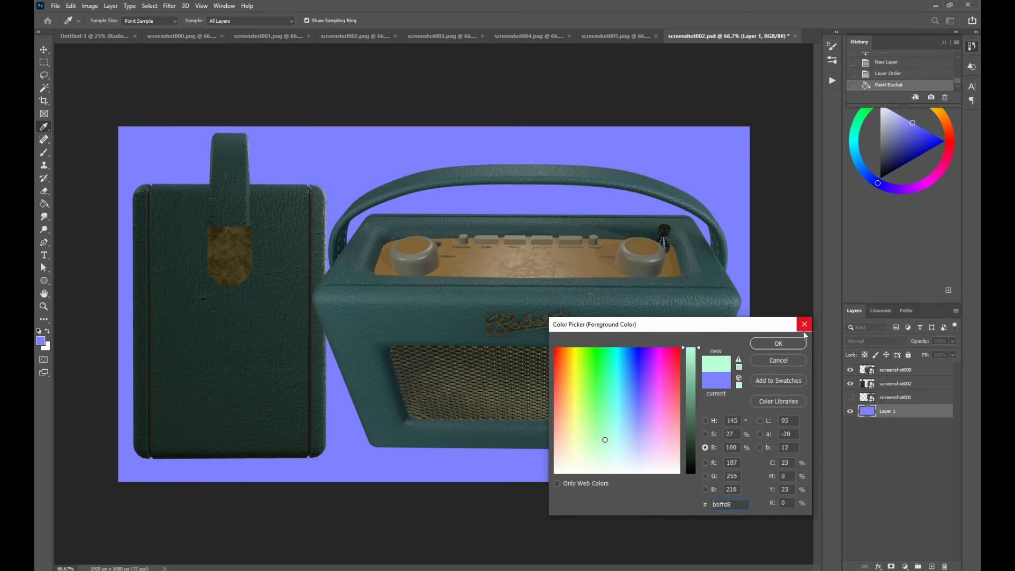
pyautogui.click(693, 226)
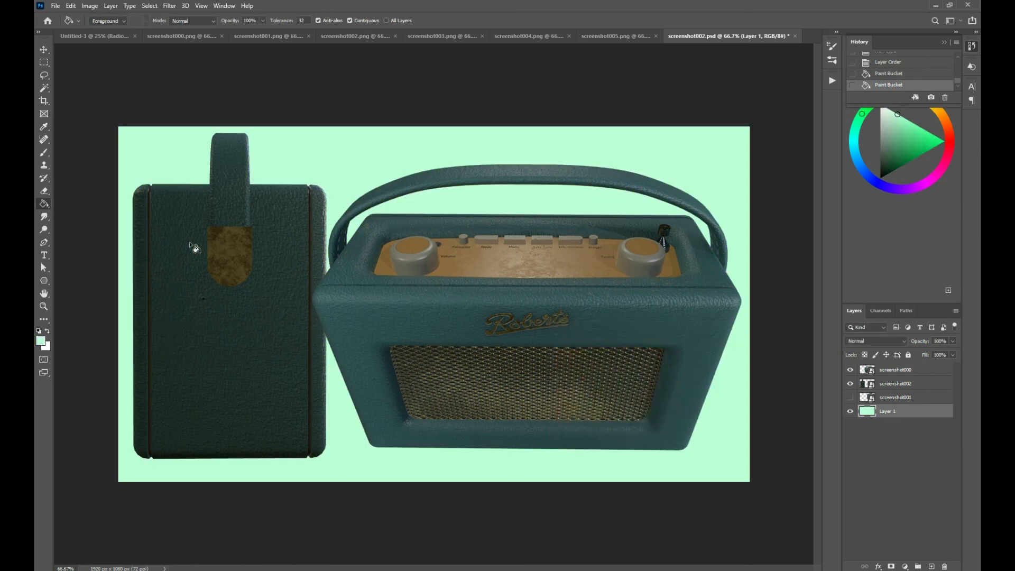
# - Fill the background layer with a dark green sampled from the side view, and refill it with the brightened shade 496762
pyautogui.keyDown('alt'); pyautogui.click(198, 258); pyautogui.keyUp('alt')
pyautogui.click(392, 163)
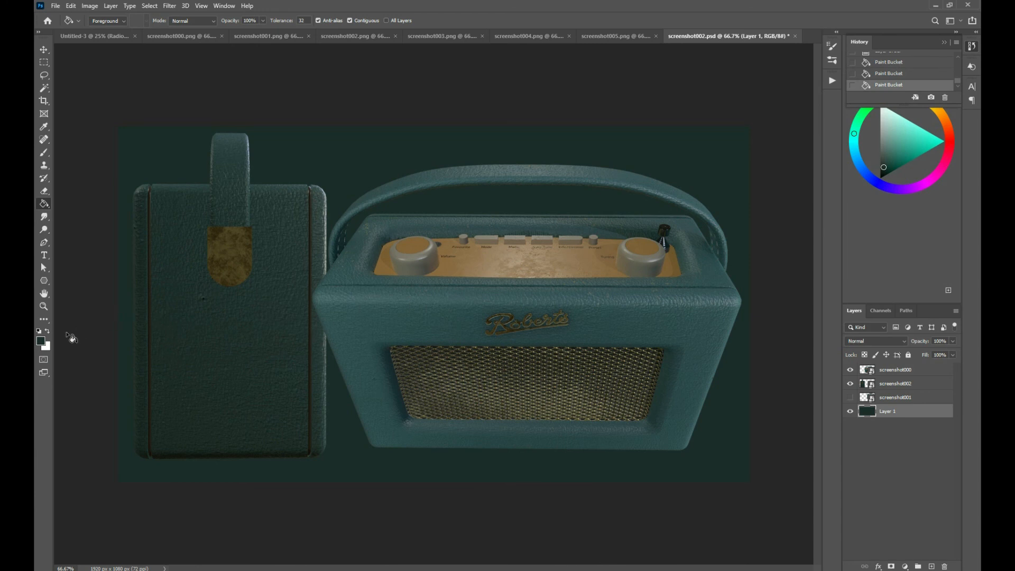
pyautogui.click(44, 343)
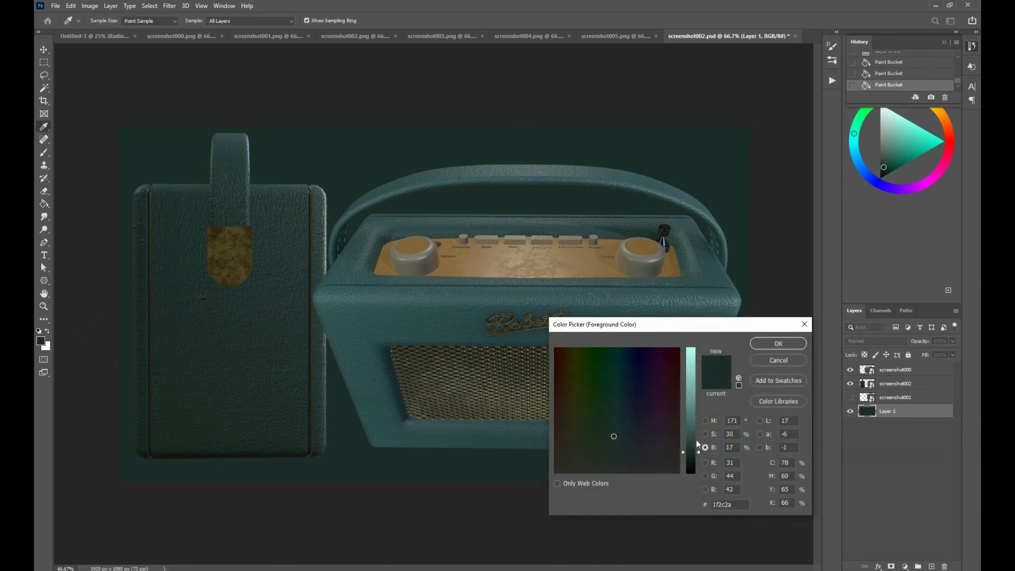
pyautogui.moveTo(698, 445); pyautogui.dragTo(699, 426)
pyautogui.click(778, 344)
pyautogui.click(717, 193)
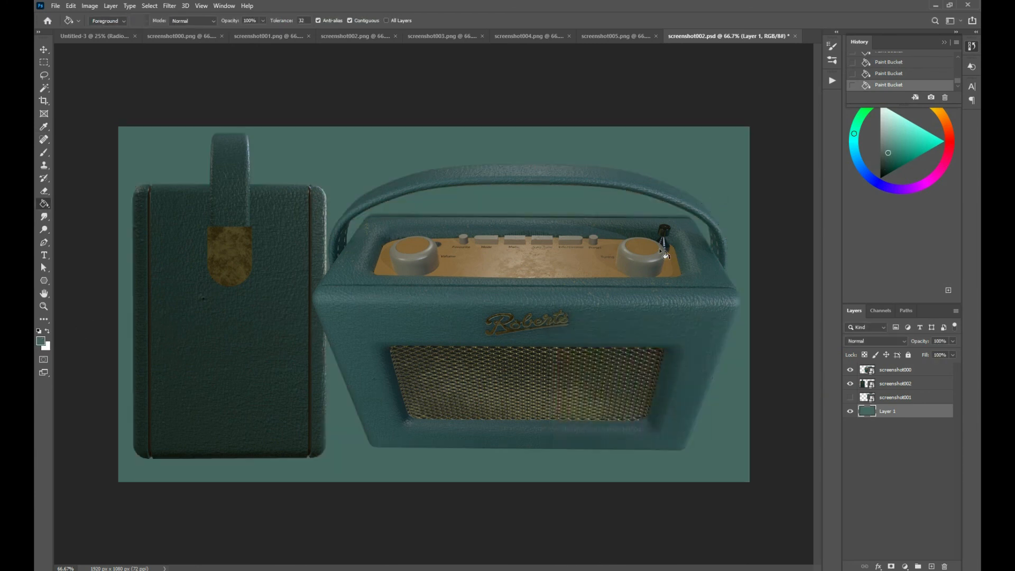
# - Lighten the muted green foreground colour further and refill the background layer with it
pyautogui.click(42, 342)
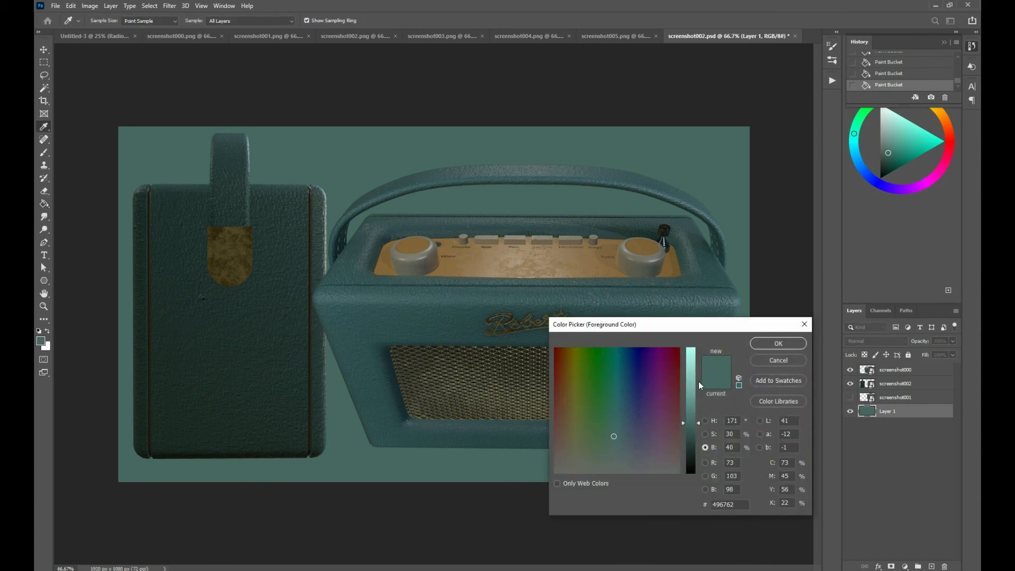
pyautogui.moveTo(699, 381); pyautogui.dragTo(694, 394)
pyautogui.click(764, 343)
pyautogui.click(689, 175)
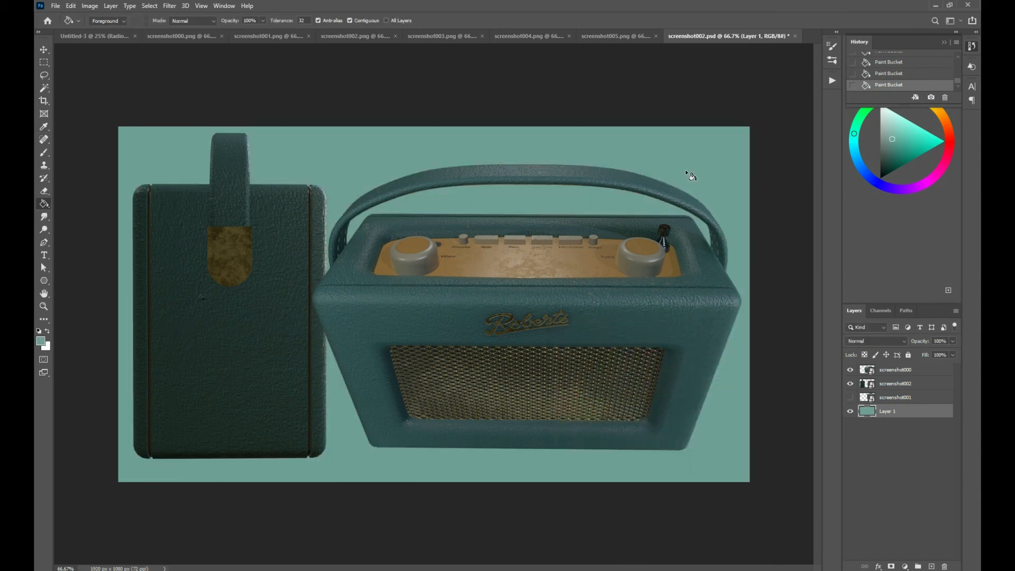
# - Set up a Soft Round brush in the default black and enlarge it to 900 px
pyautogui.press('b')
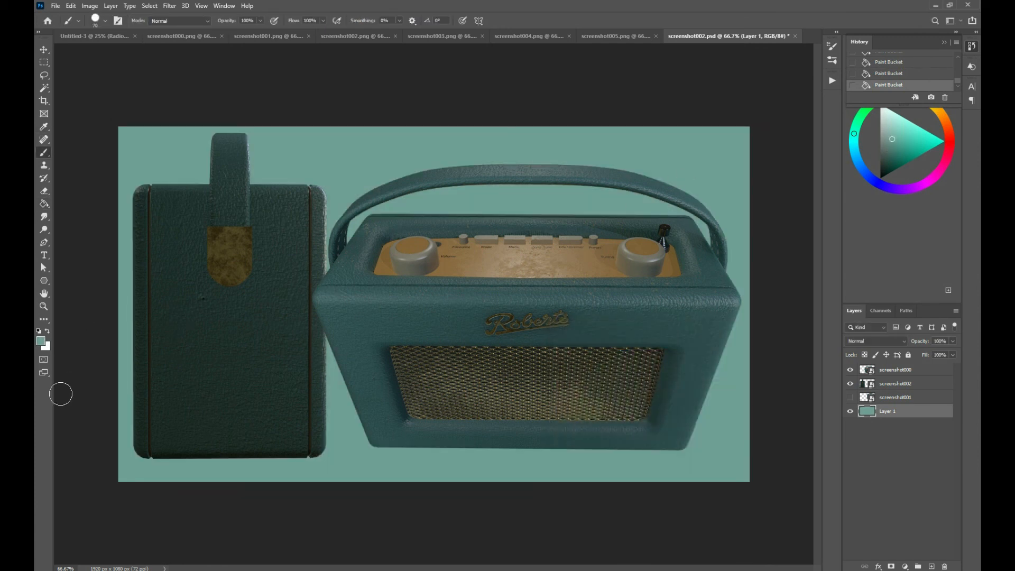
pyautogui.click(39, 331)
pyautogui.rightClick(412, 201)
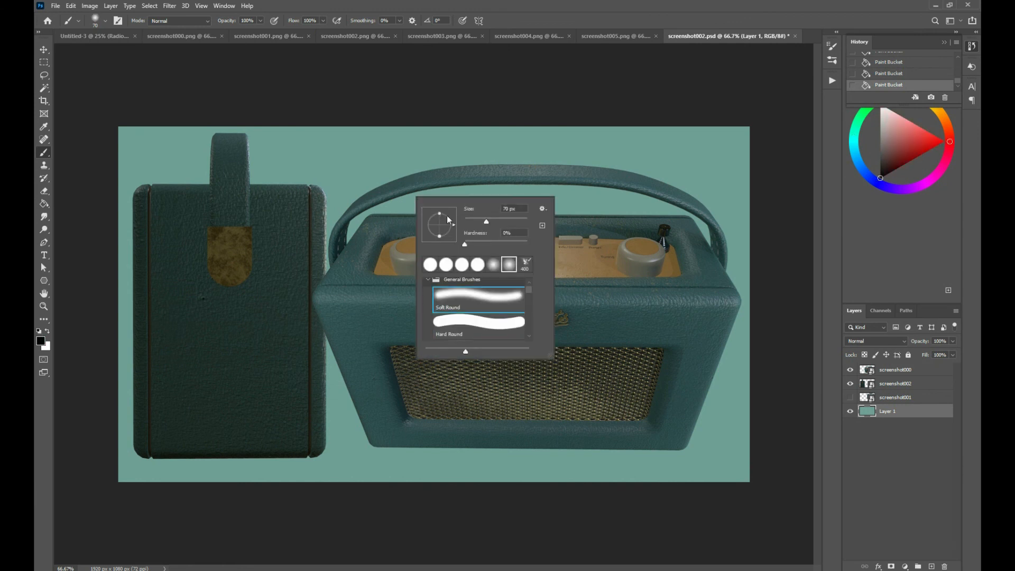
pyautogui.click(371, 82)
pyautogui.press(']')
pyautogui.press(']')
pyautogui.press(']')
pyautogui.press(']')
pyautogui.press(']')
pyautogui.press(']')
pyautogui.press(']')
pyautogui.press(']')
pyautogui.press(']')
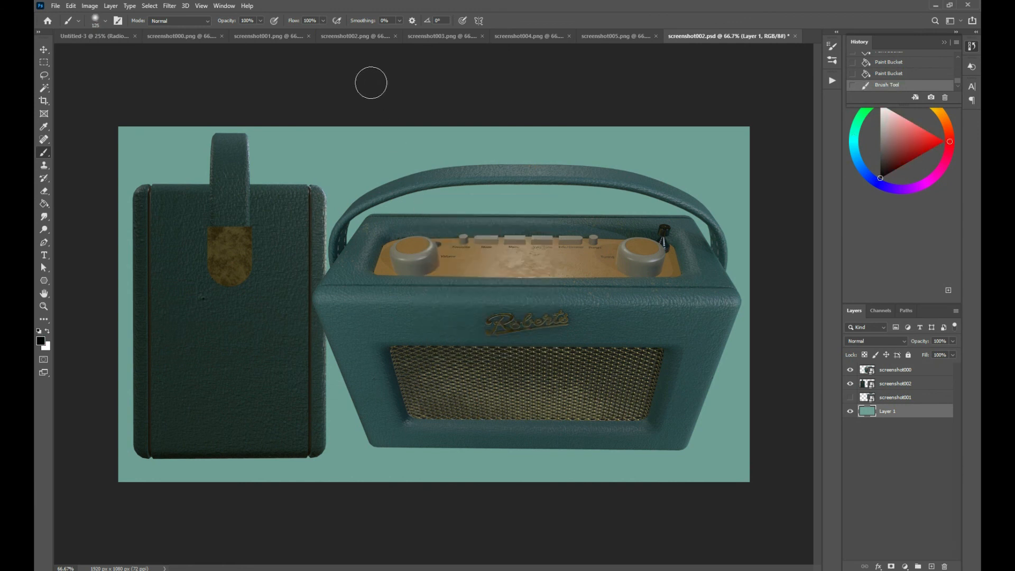
pyautogui.hotkey('ctrl', '-')
pyautogui.hotkey('ctrl', '-')
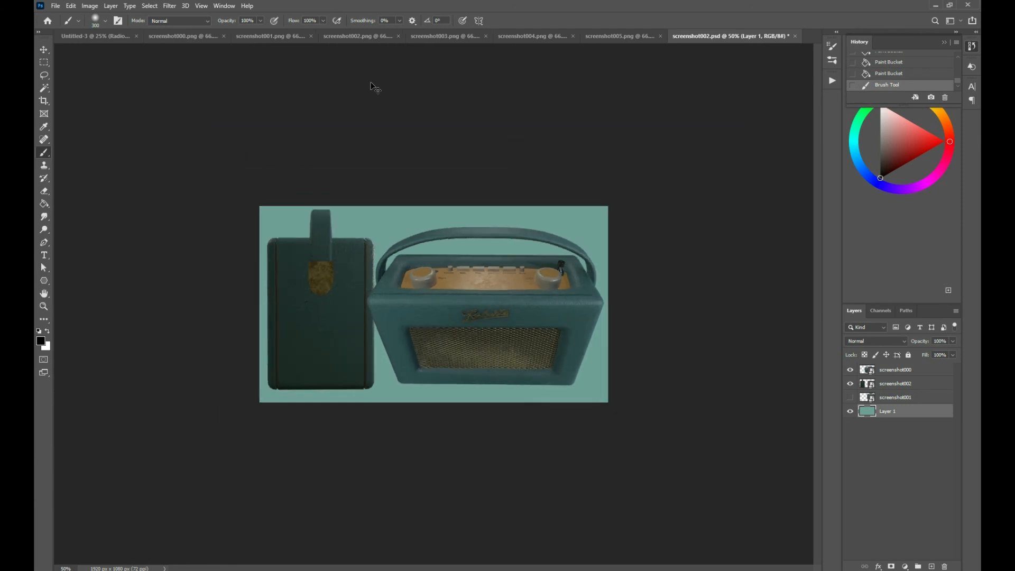
pyautogui.press(']')
pyautogui.press(']')
pyautogui.press(']')
pyautogui.press(']')
pyautogui.press(']')
pyautogui.press(']')
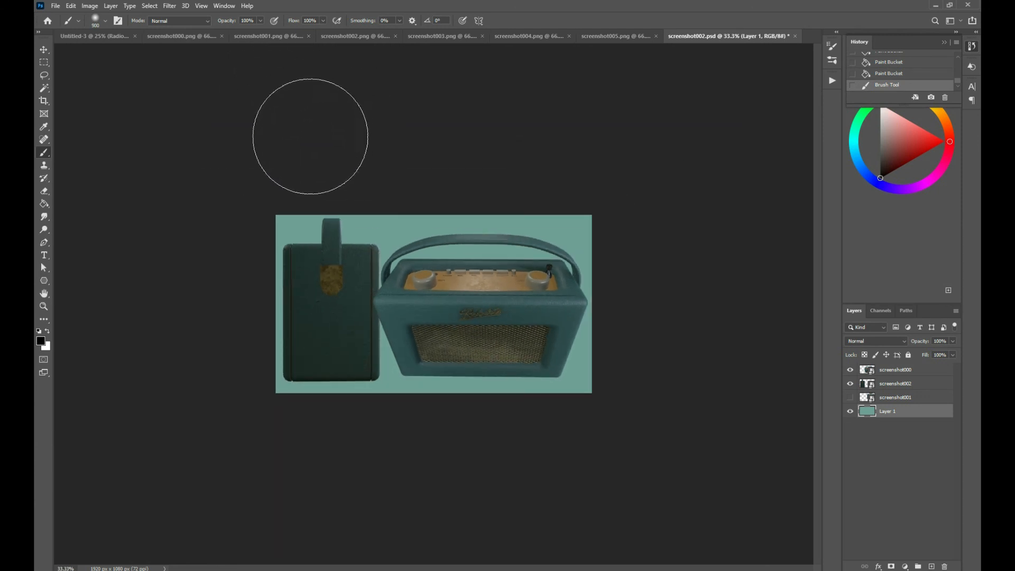
# - Try darkening the background layer with a broad black brush stroke at 54% opacity, and undo the stroke
pyautogui.moveTo(234, 23); pyautogui.dragTo(210, 29)
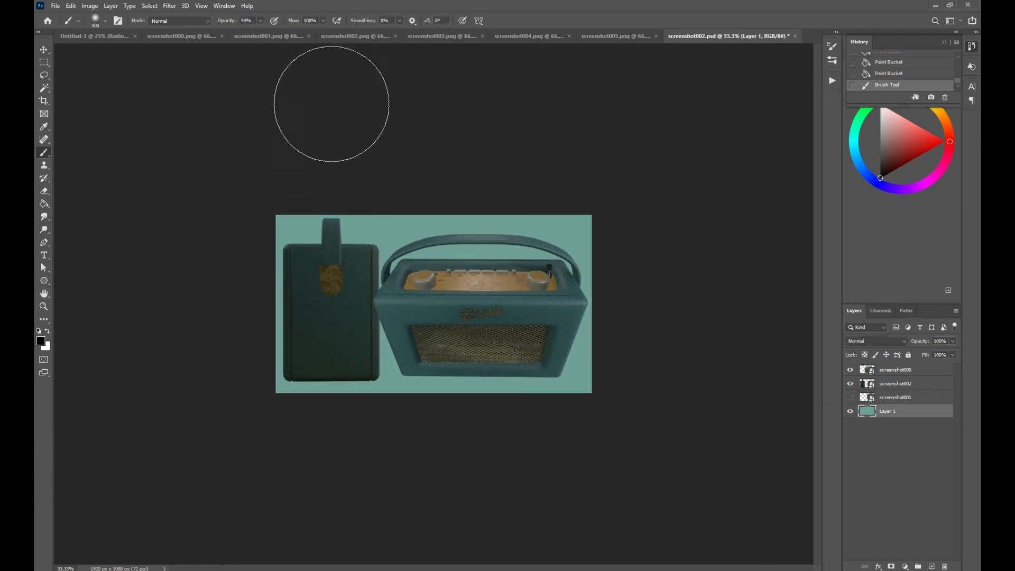
pyautogui.moveTo(212, 227)
pyautogui.mouseDown()
pyautogui.moveTo(323, 444)
pyautogui.moveTo(188, 232)
pyautogui.moveTo(717, 320)
pyautogui.moveTo(663, 287)
pyautogui.moveTo(720, 395)
pyautogui.moveTo(520, 301)
pyautogui.moveTo(447, 238)
pyautogui.mouseUp()
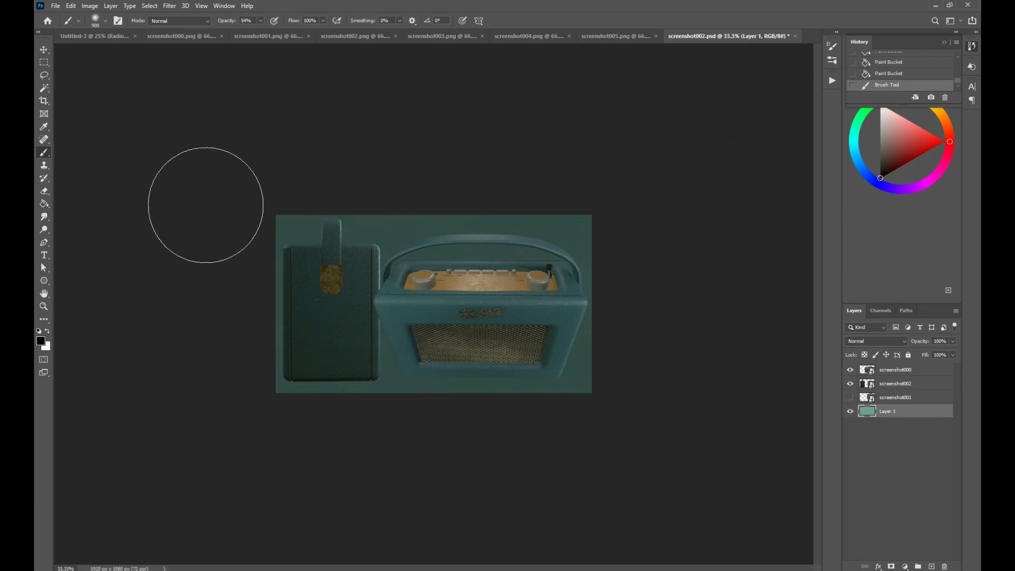
pyautogui.hotkey('ctrl', 'z')
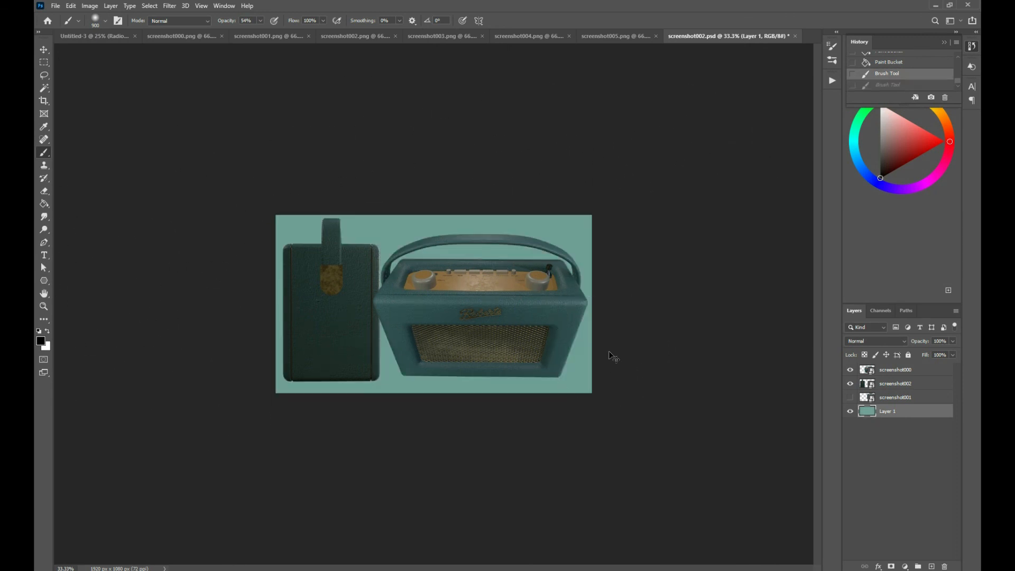
# - Set the foreground colour to dark grey 4e4e4e and fill the background layer with it
pyautogui.hotkey('ctrl', '-')
pyautogui.hotkey('ctrl', '+')
pyautogui.hotkey('ctrl', '+')
pyautogui.hotkey('ctrl', '+')
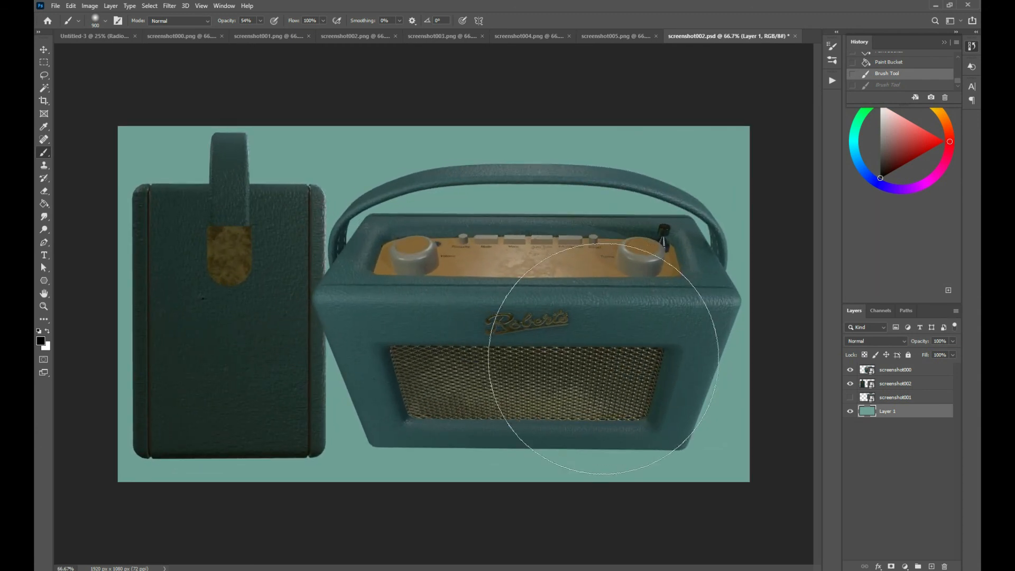
pyautogui.click(41, 341)
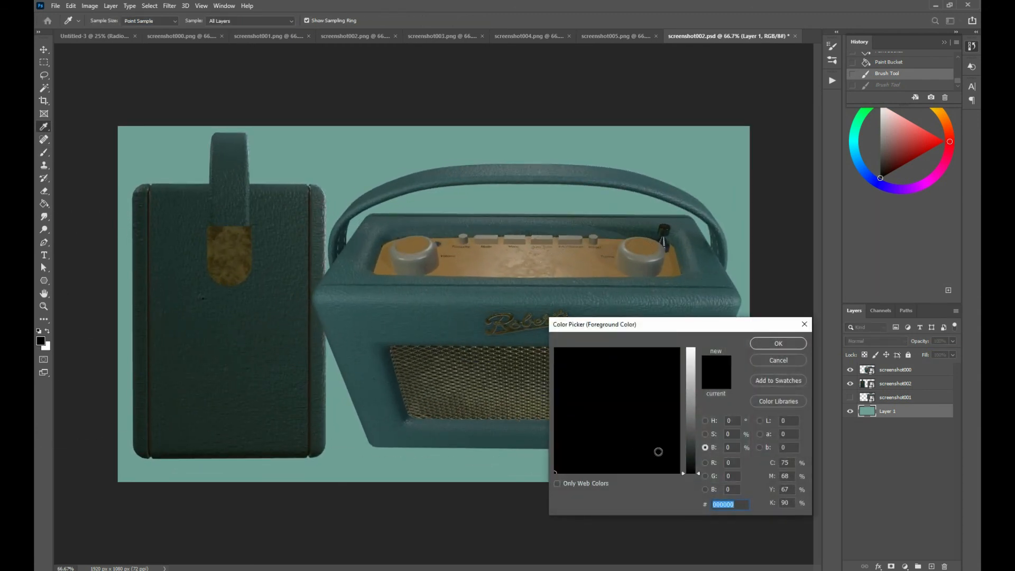
pyautogui.click(692, 436)
pyautogui.click(760, 345)
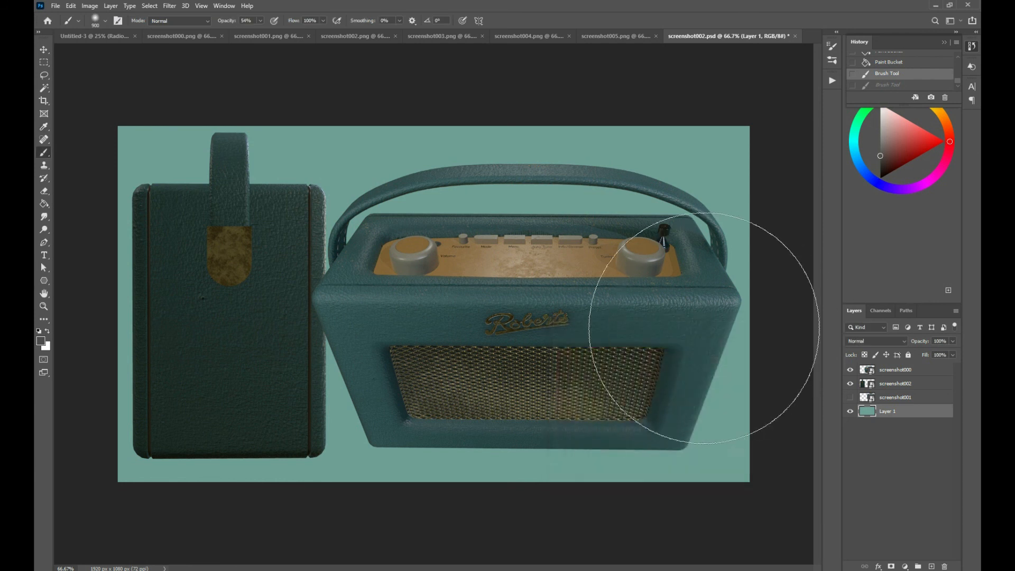
pyautogui.press('g')
pyautogui.click(426, 464)
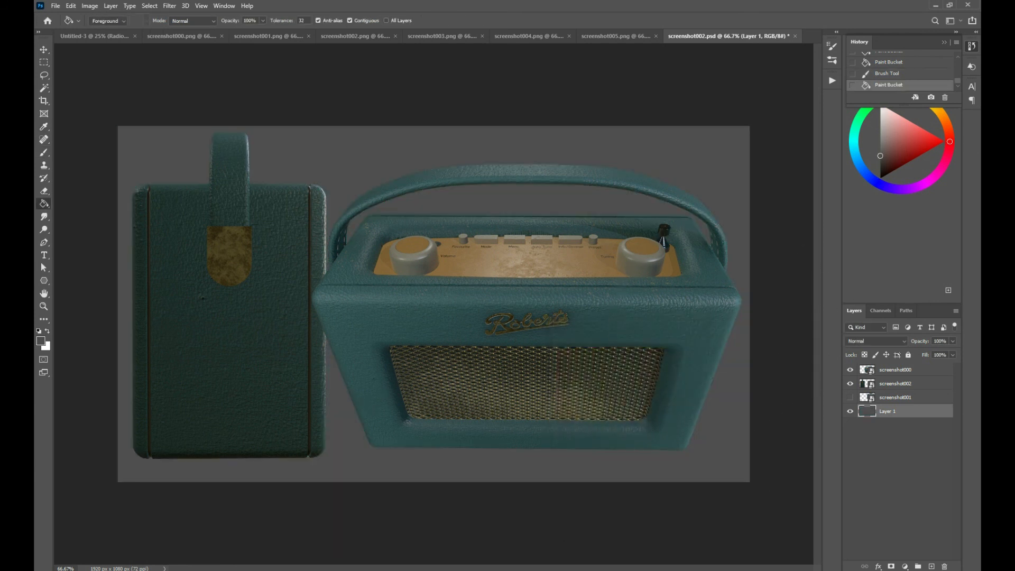
# - Change the foreground colour to olive 4e4e29 and fill the background layer with it
pyautogui.click(41, 341)
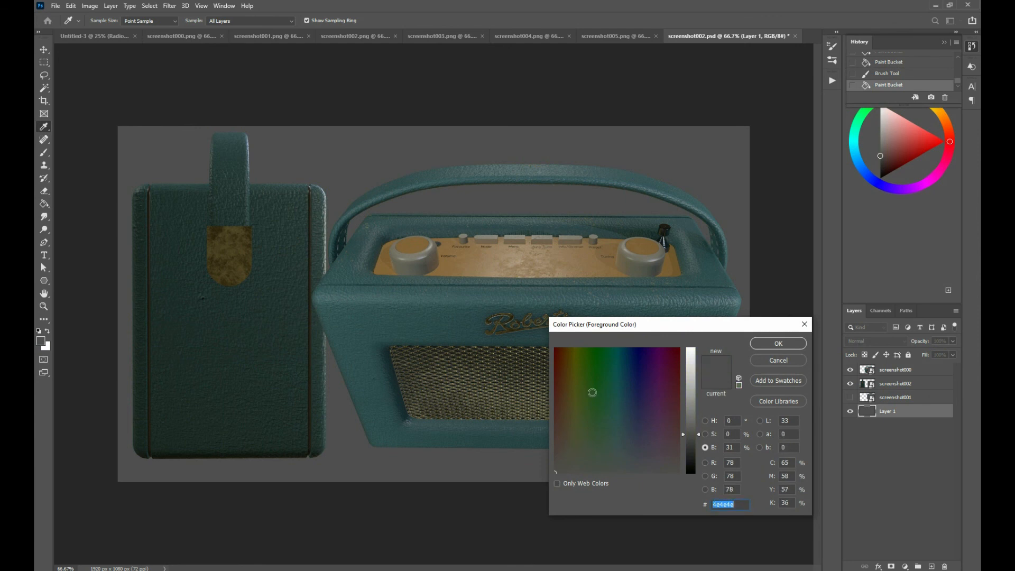
pyautogui.click(575, 413)
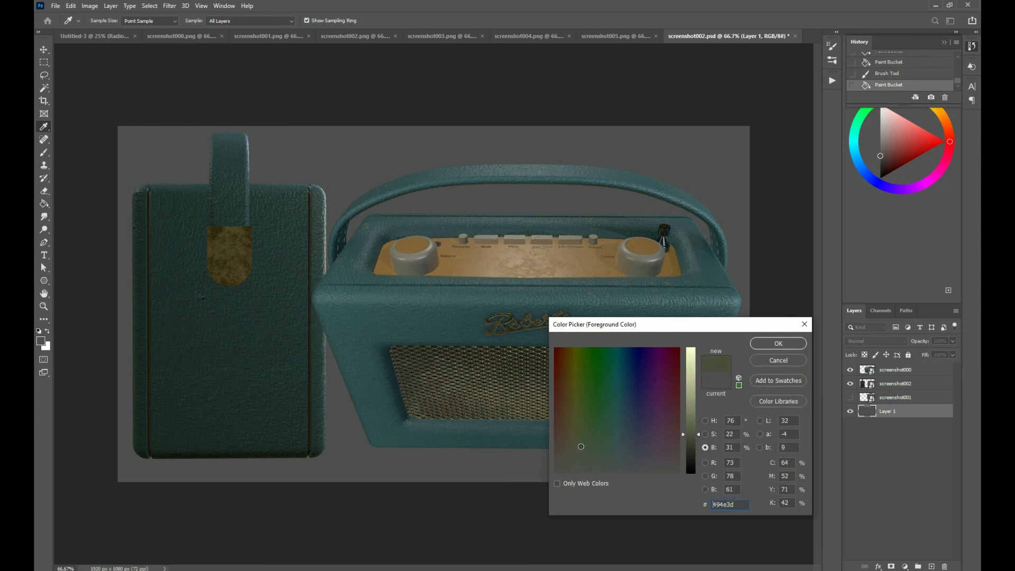
pyautogui.click(778, 344)
pyautogui.press('g')
pyautogui.click(721, 298)
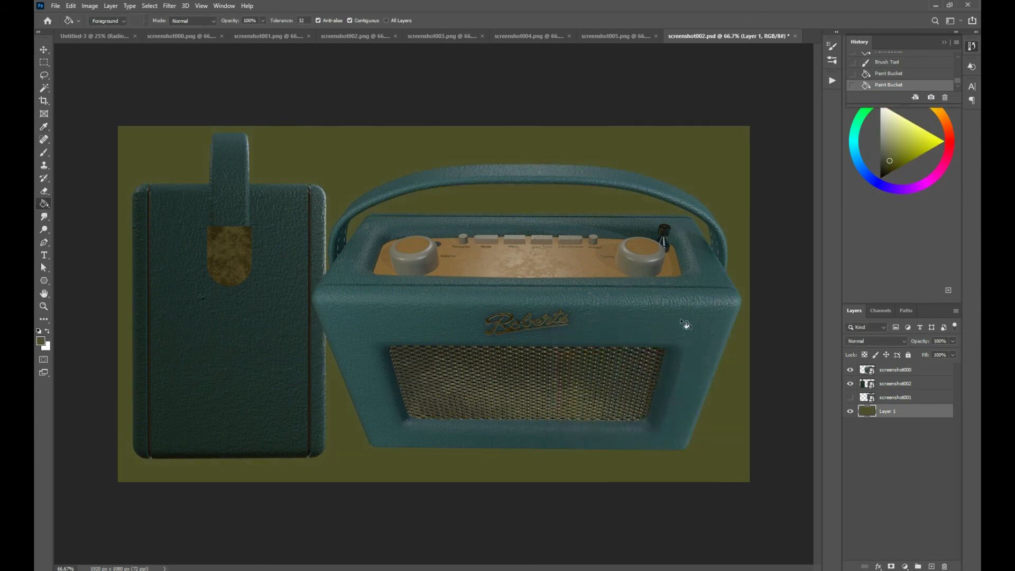
# - Pick the light grey foreground colour d9d9d9 and fill the background layer with it
pyautogui.click(39, 344)
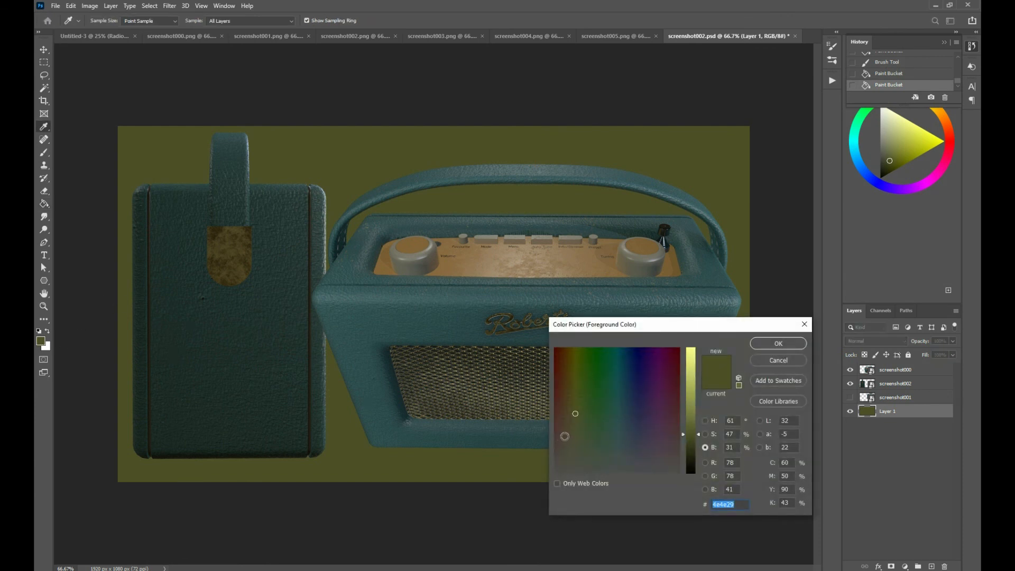
pyautogui.moveTo(565, 437); pyautogui.dragTo(663, 391)
pyautogui.click(558, 472)
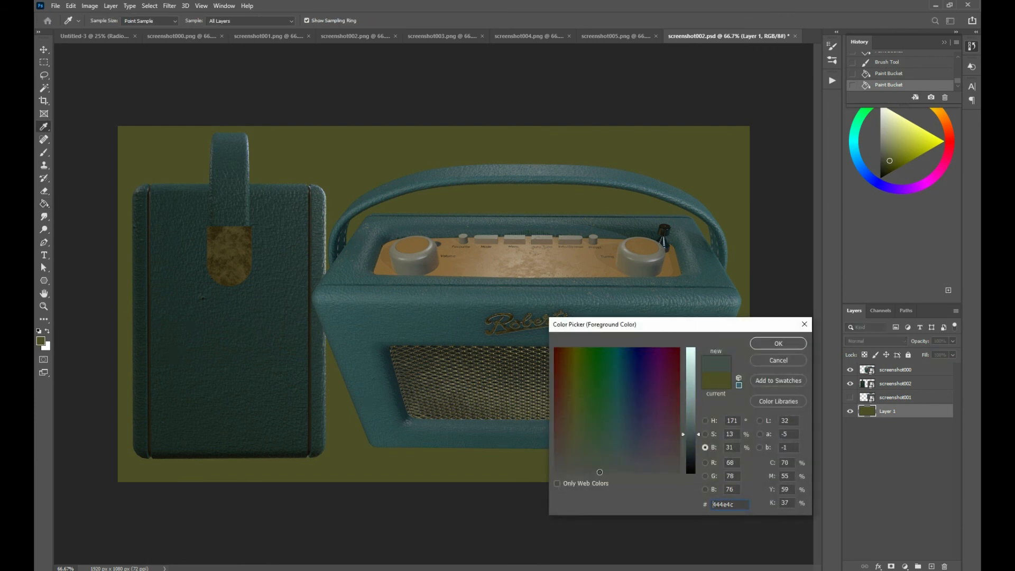
pyautogui.click(694, 366)
pyautogui.click(769, 344)
pyautogui.press('g')
pyautogui.click(663, 272)
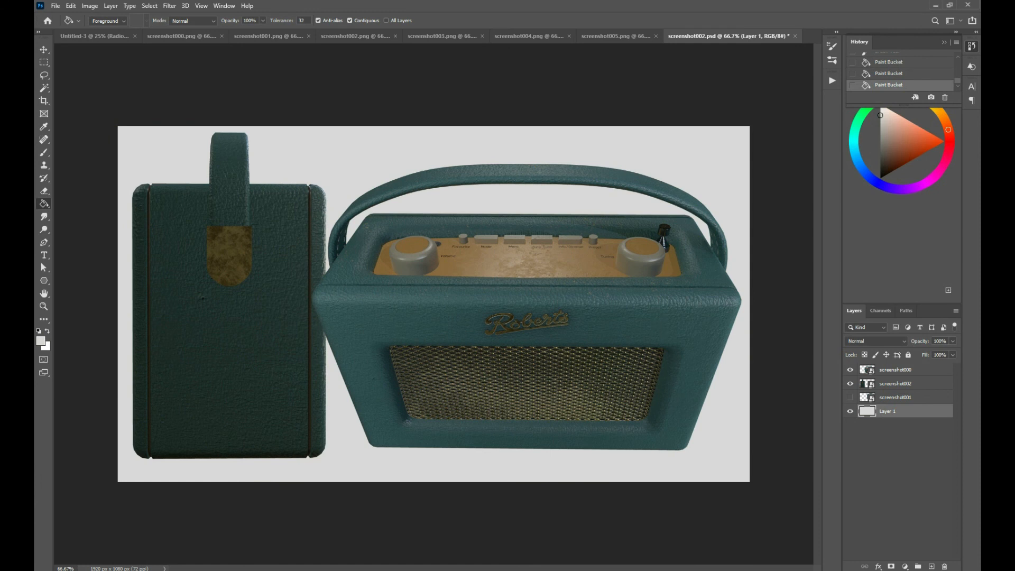
# - Set the foreground colour to very dark grey 282828 and fill the background layer with it
pyautogui.click(40, 341)
pyautogui.click(605, 411)
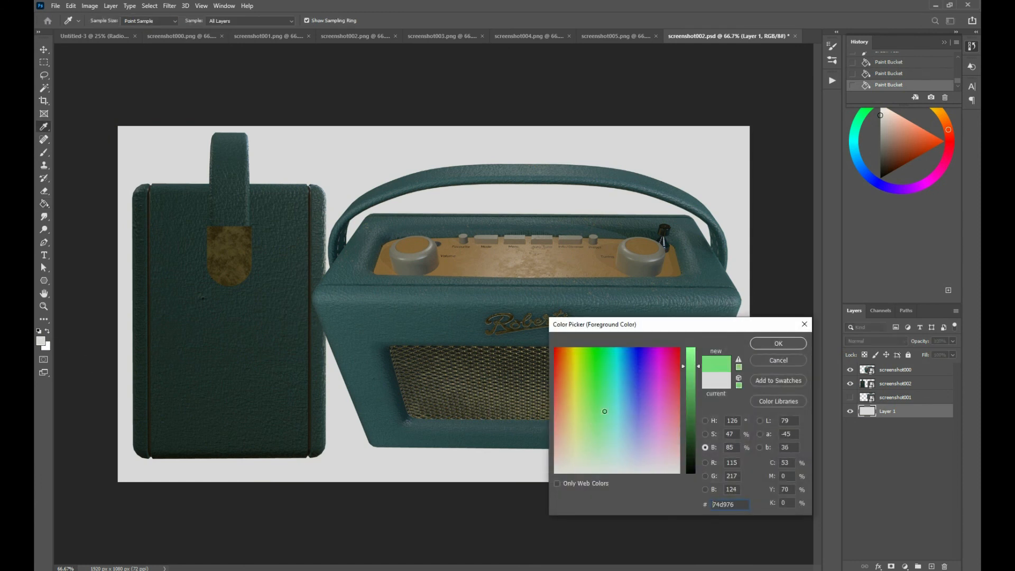
pyautogui.moveTo(605, 411)
pyautogui.mouseDown()
pyautogui.moveTo(618, 453)
pyautogui.moveTo(631, 394)
pyautogui.moveTo(617, 443)
pyautogui.mouseUp()
pyautogui.moveTo(760, 91); pyautogui.dragTo(715, 147)
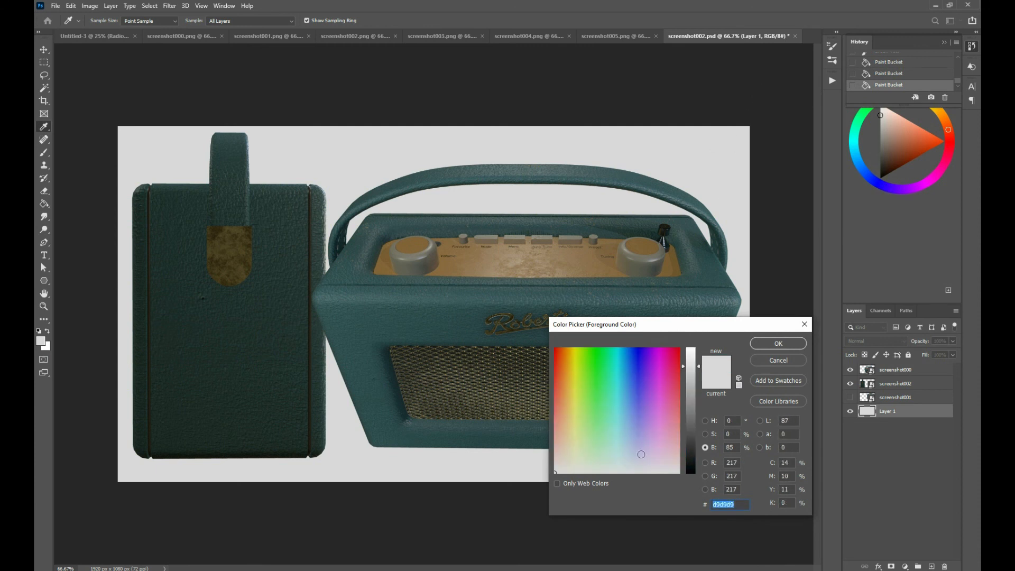
pyautogui.click(663, 237)
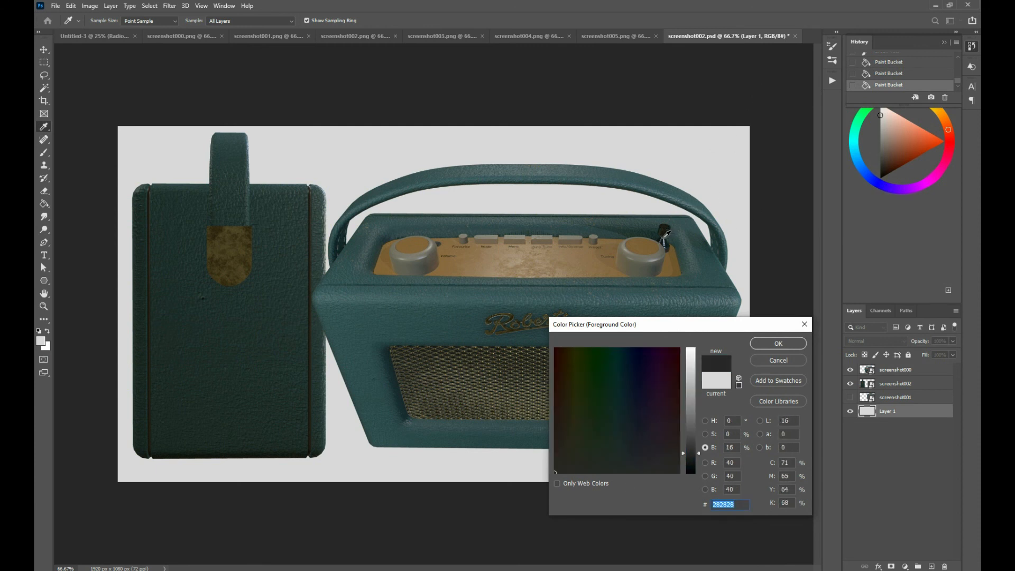
pyautogui.click(778, 344)
pyautogui.press('g')
pyautogui.click(717, 331)
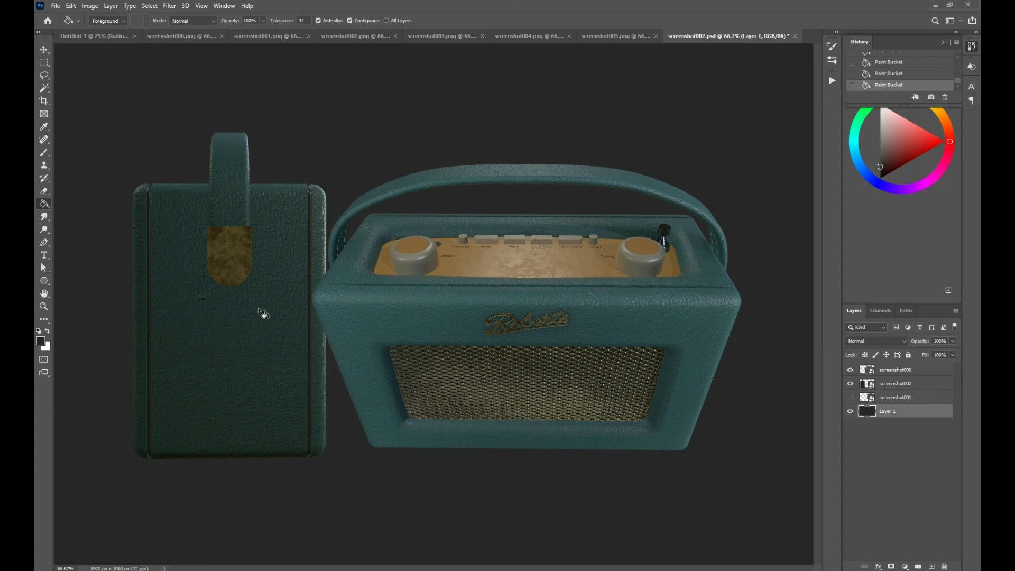
# - Start saving a copy of the composed radio image
pyautogui.hotkey('ctrl', 'alt', 's')
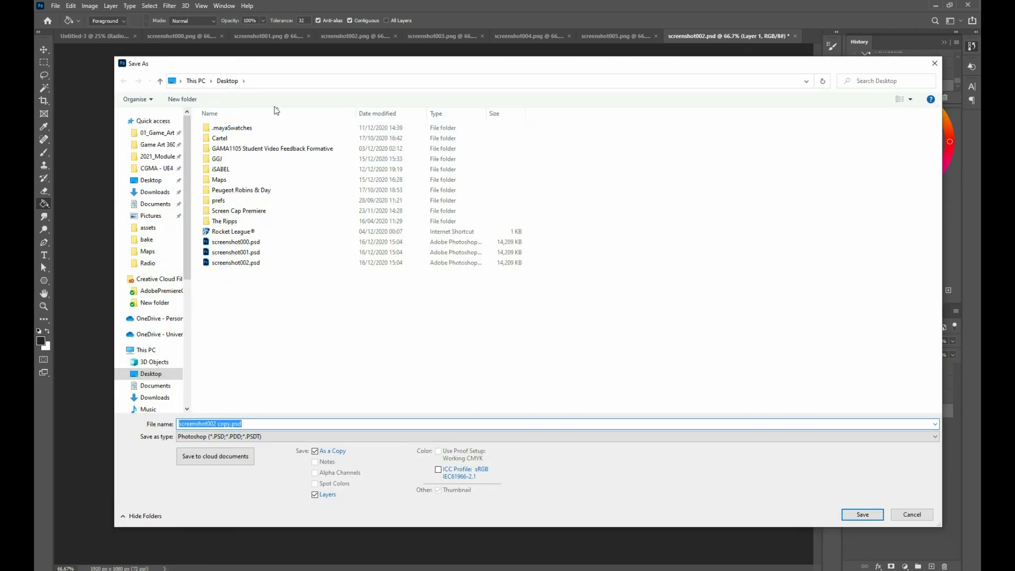